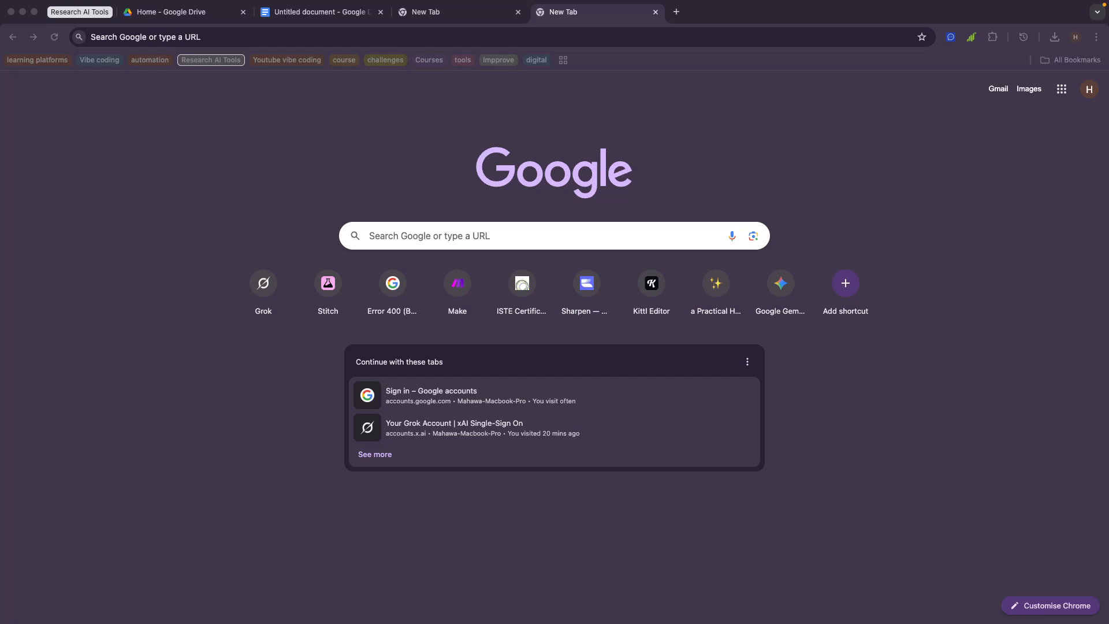
Step: Sign out of the Google account, then open Chrome's Manage profiles picker
left_click(316, 164)
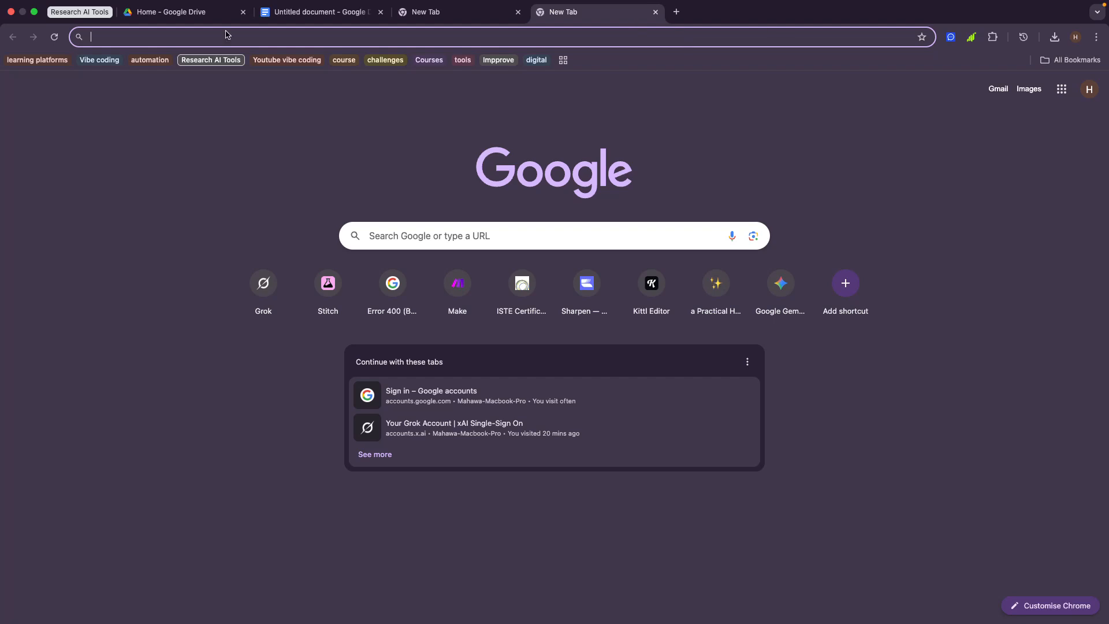
left_click(222, 141)
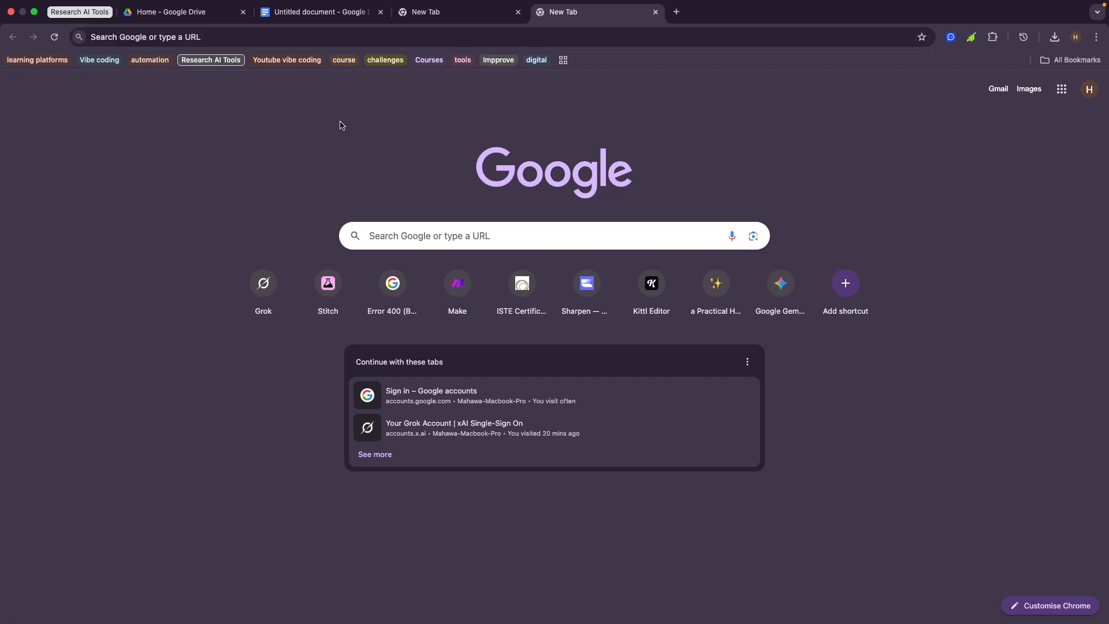
left_click(1075, 37)
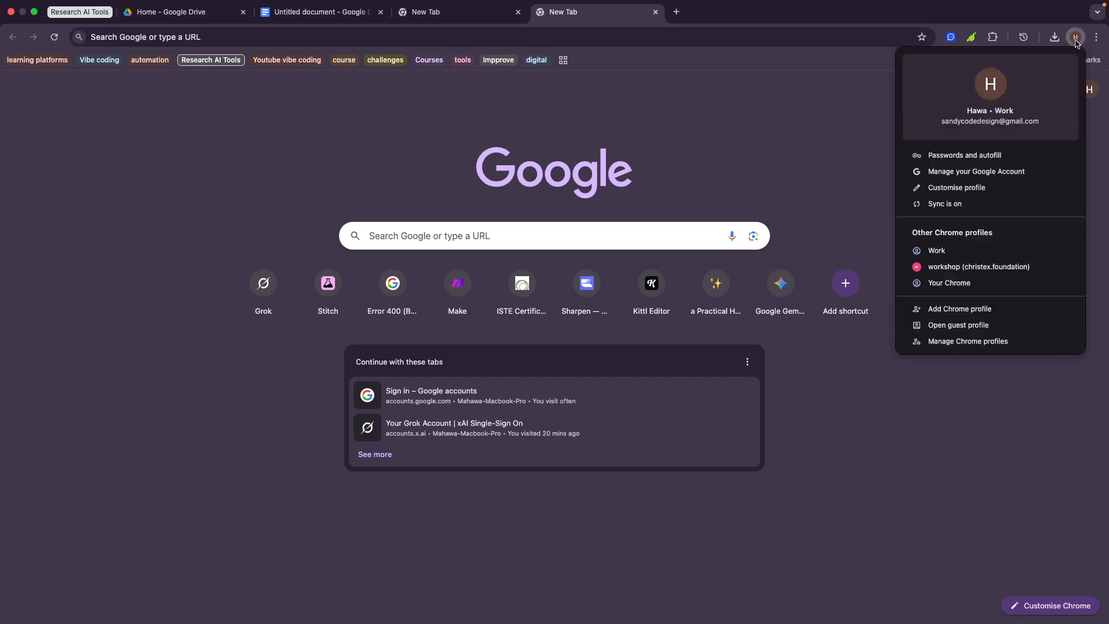
left_click(811, 183)
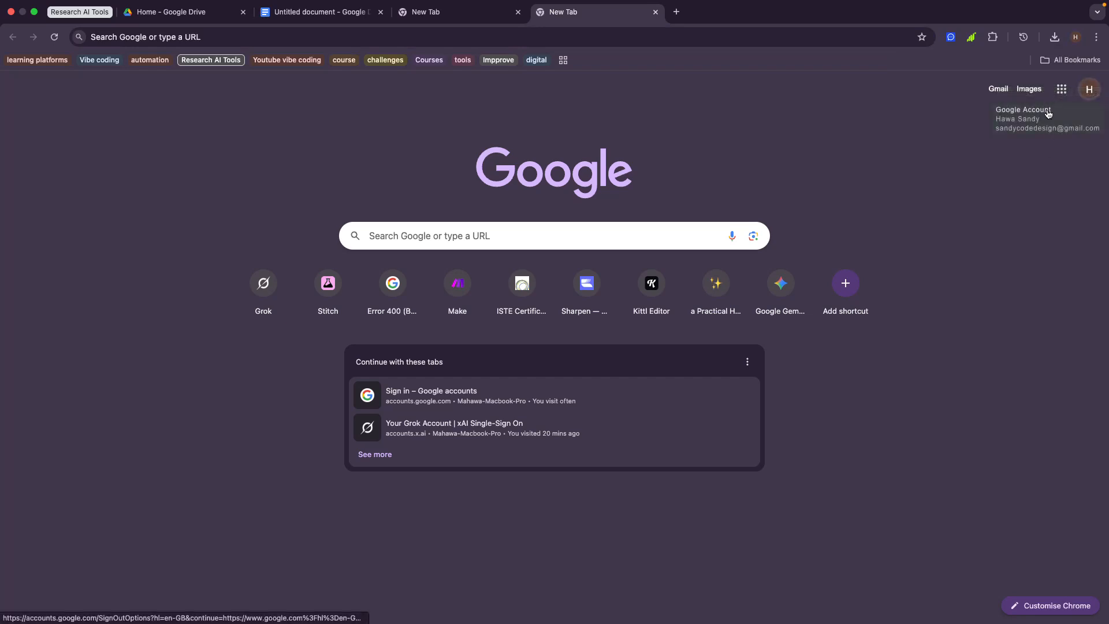
left_click(1089, 93)
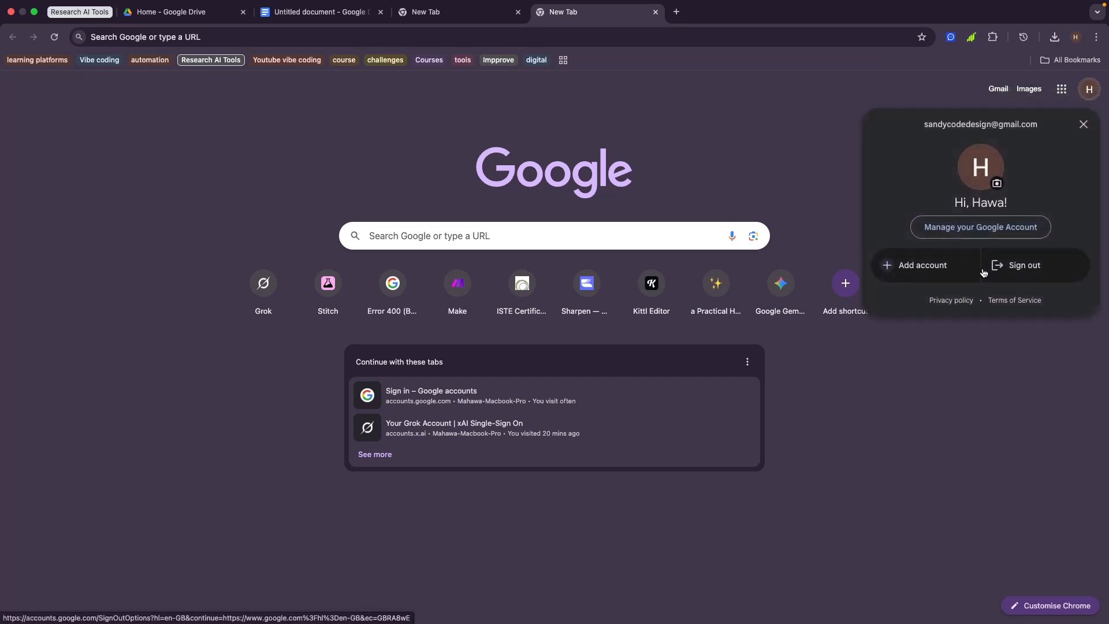
left_click(993, 267)
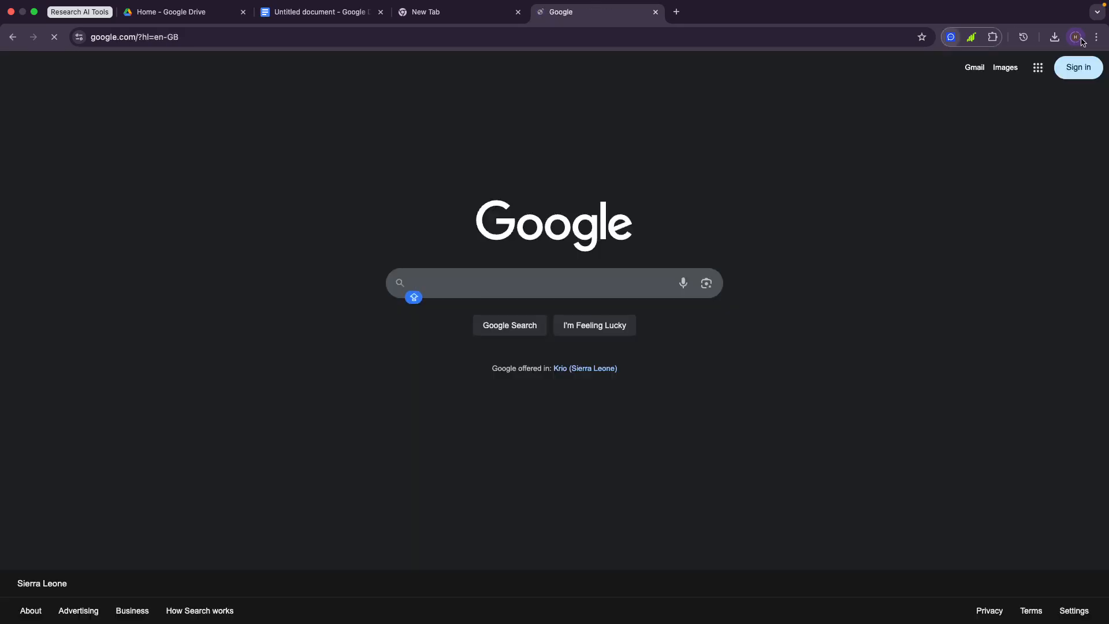
left_click(1076, 38)
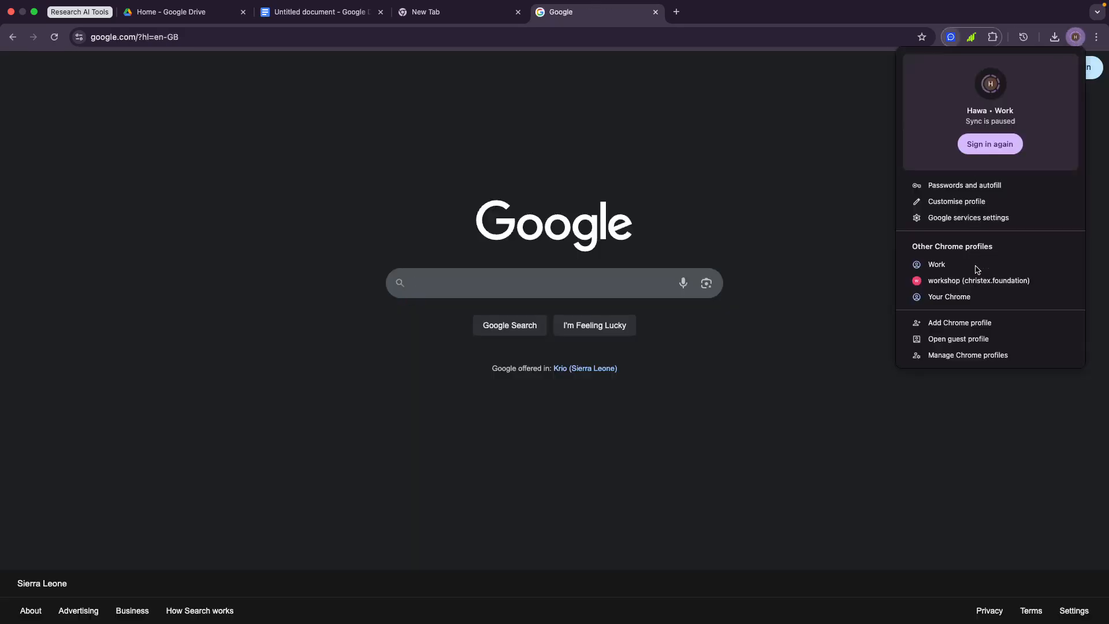
left_click(948, 356)
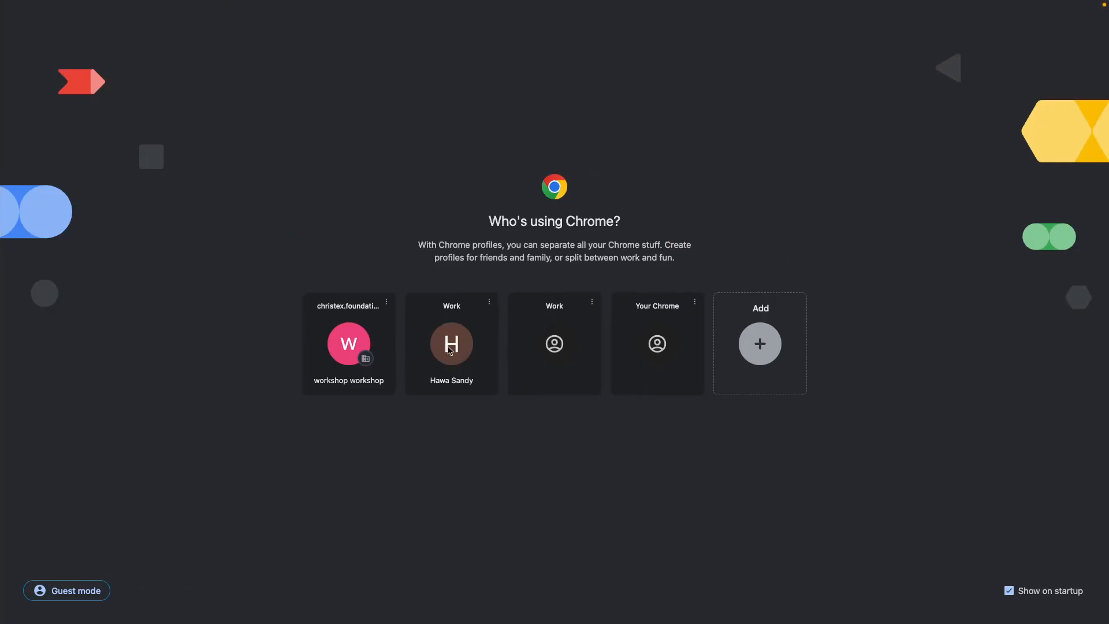
Step: Delete the Work profile with the H avatar, then add a new profile and choose Sign in
left_click(489, 302)
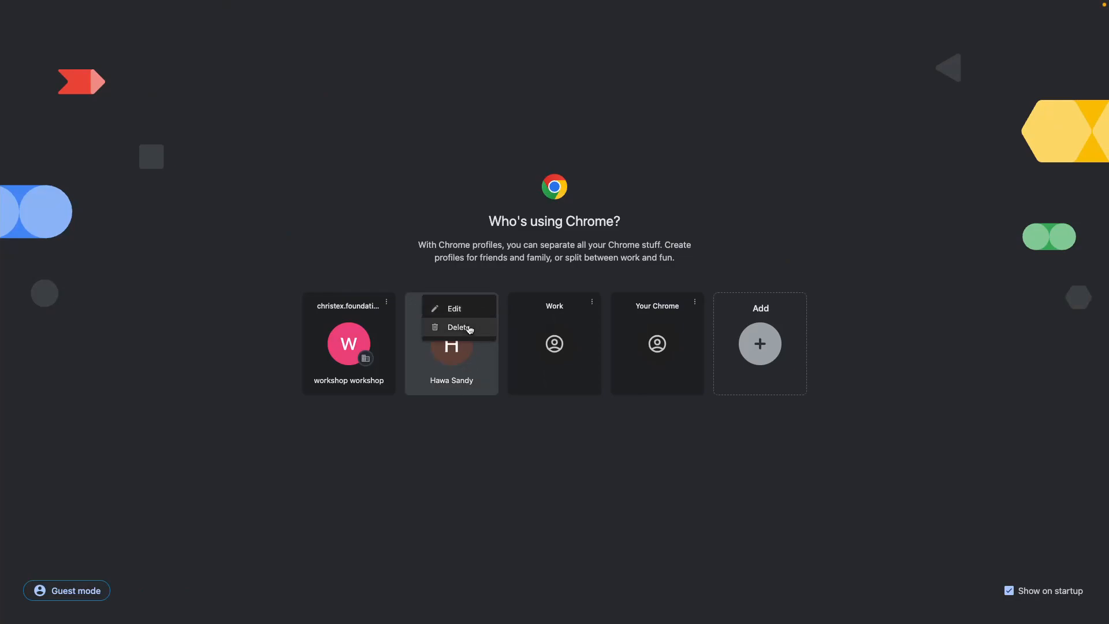
left_click(471, 327)
left_click(648, 400)
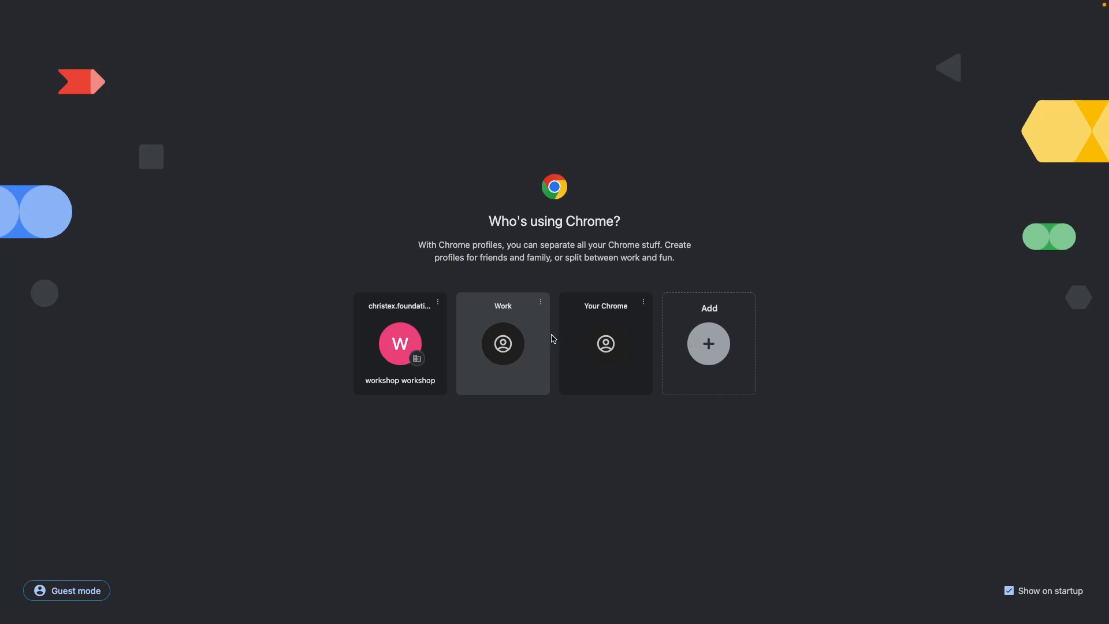
left_click(708, 343)
left_click(551, 294)
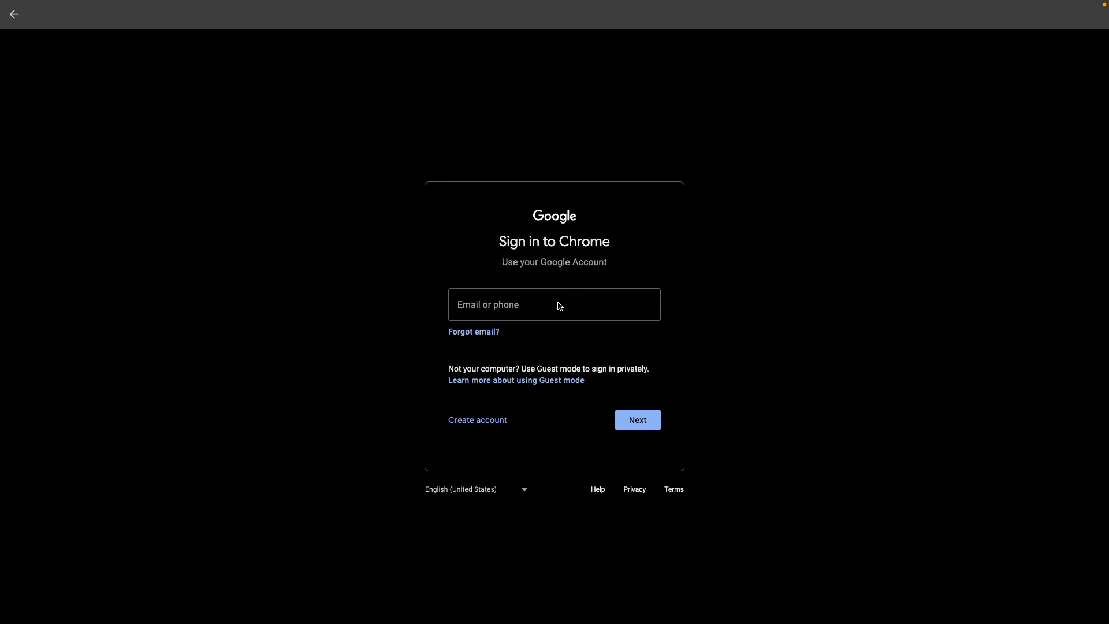
Step: Enter the account e-mail and password, re-entering the password after the error
left_click(557, 303)
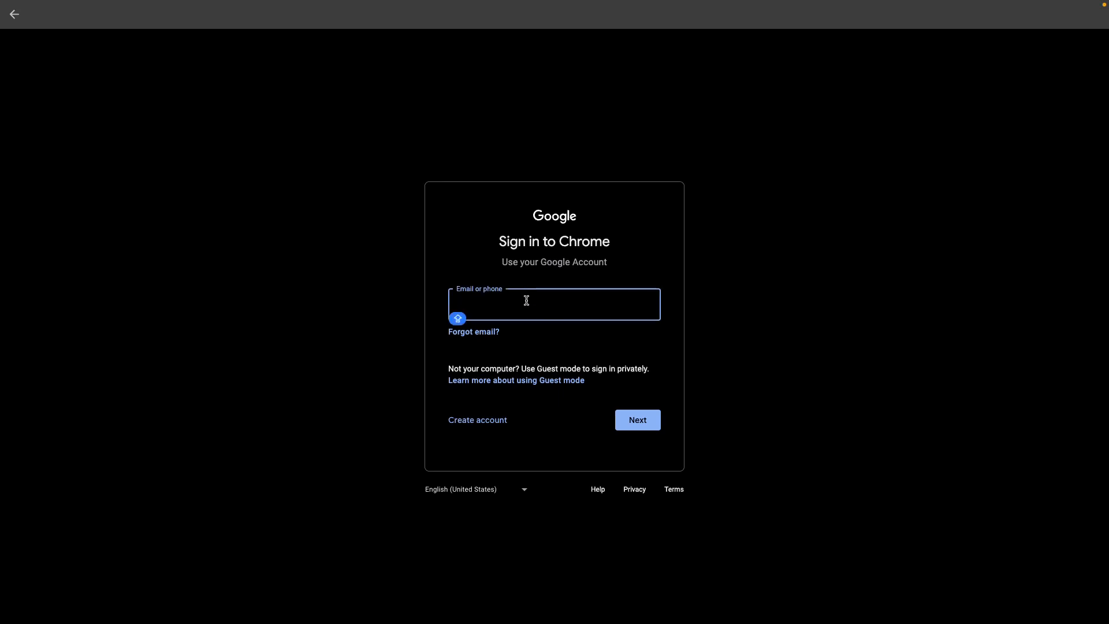
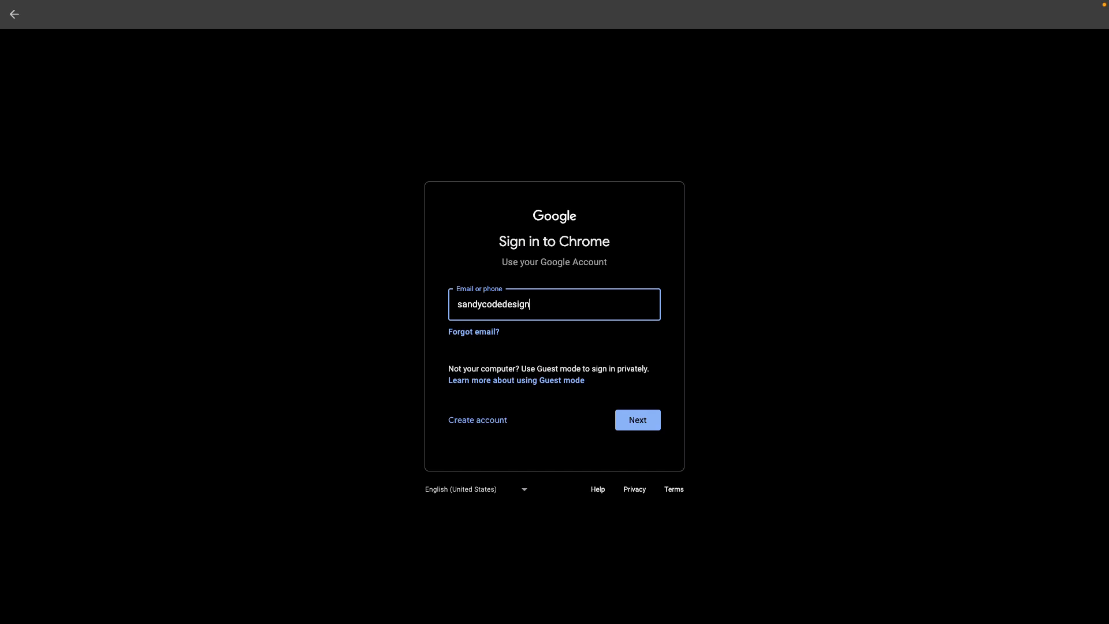
left_click(632, 417)
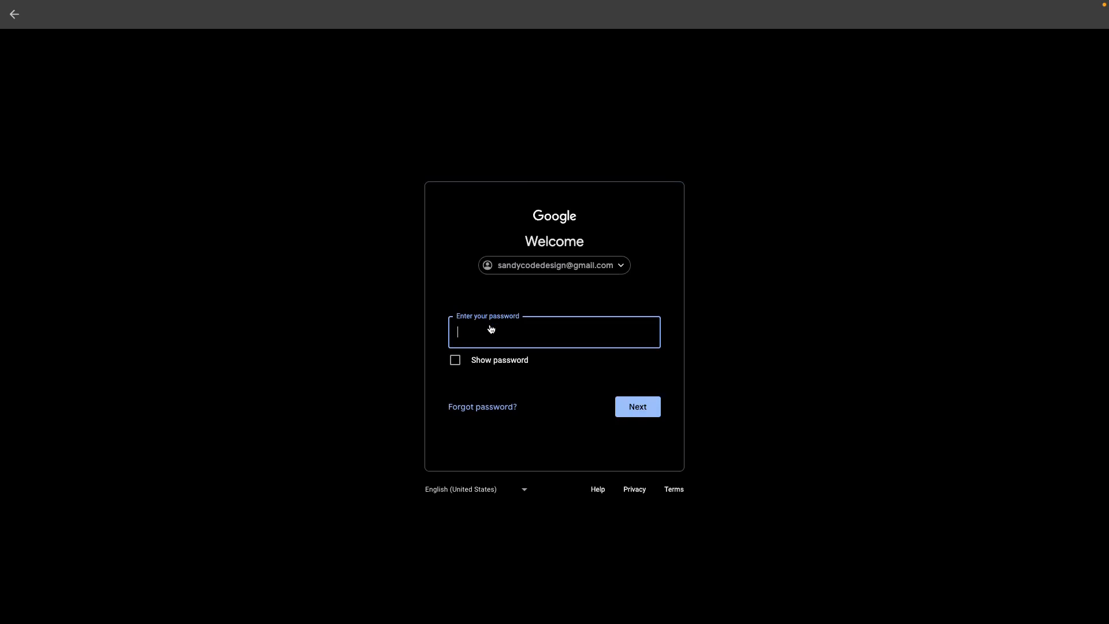
type("*******")
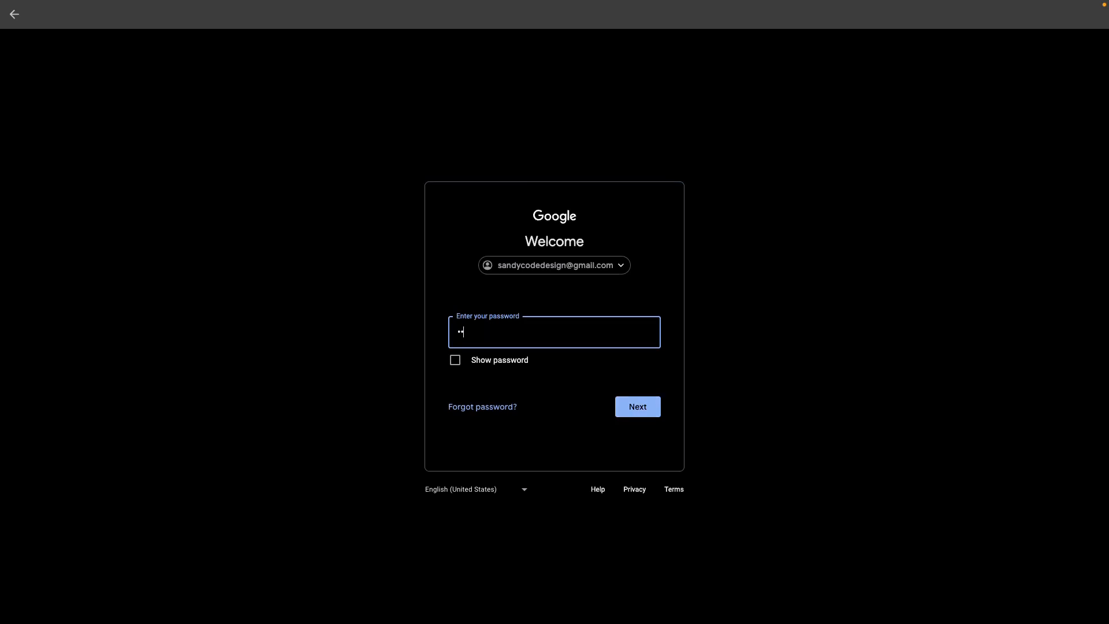
type("***")
key("Return")
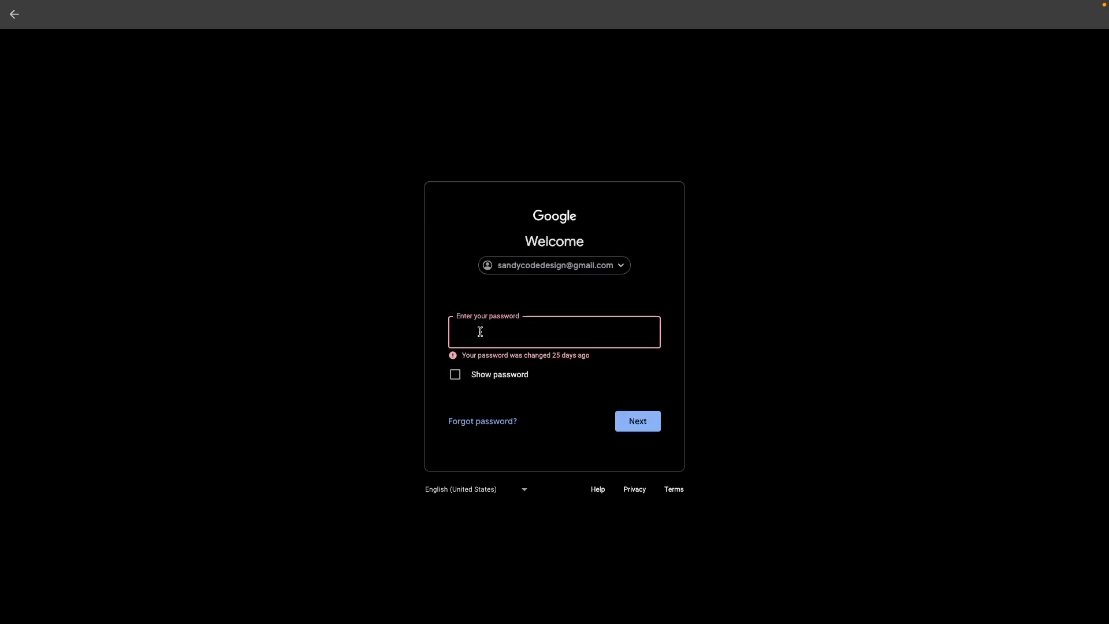
type("**********")
key("Return")
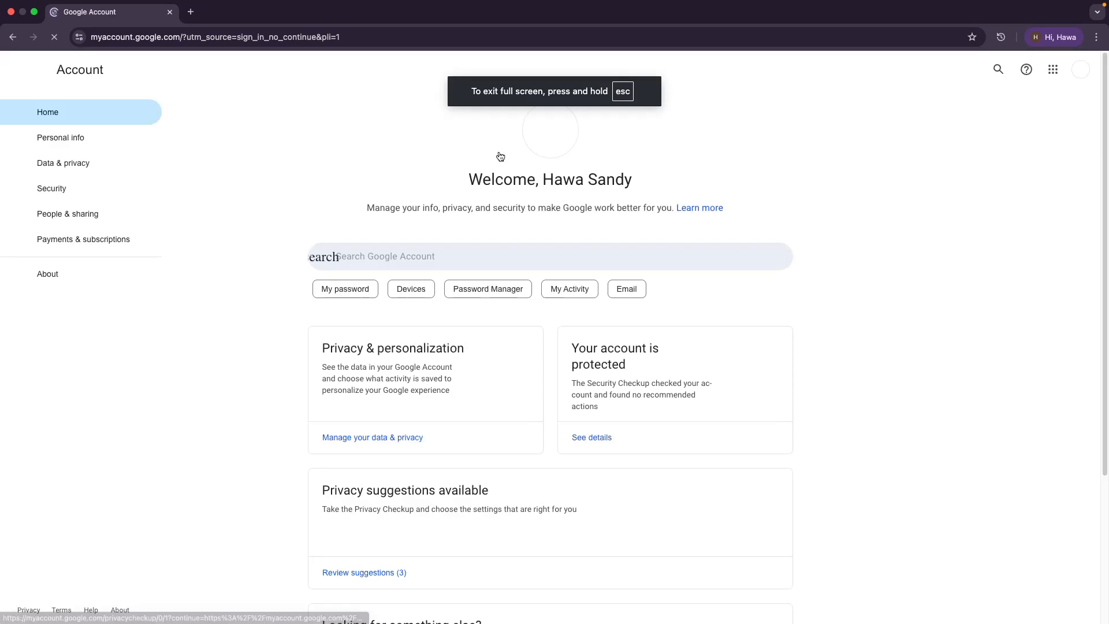
Step: Look over the Google apps grid, then open a second tab that shows the ad privacy notice
left_click(1053, 69)
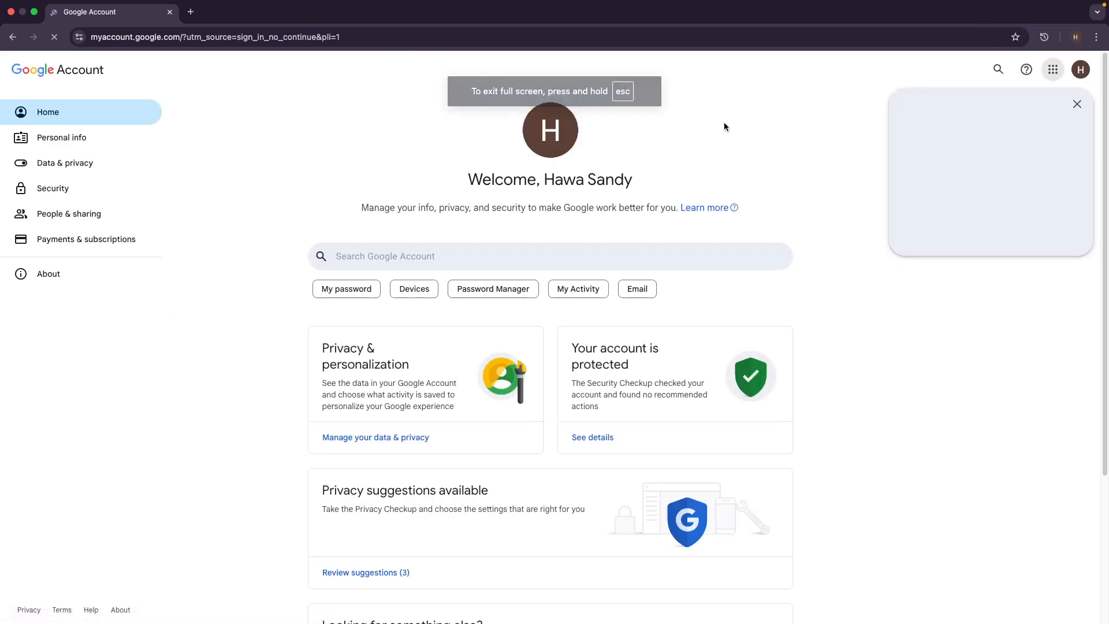
scroll(553, 553, "down", 3)
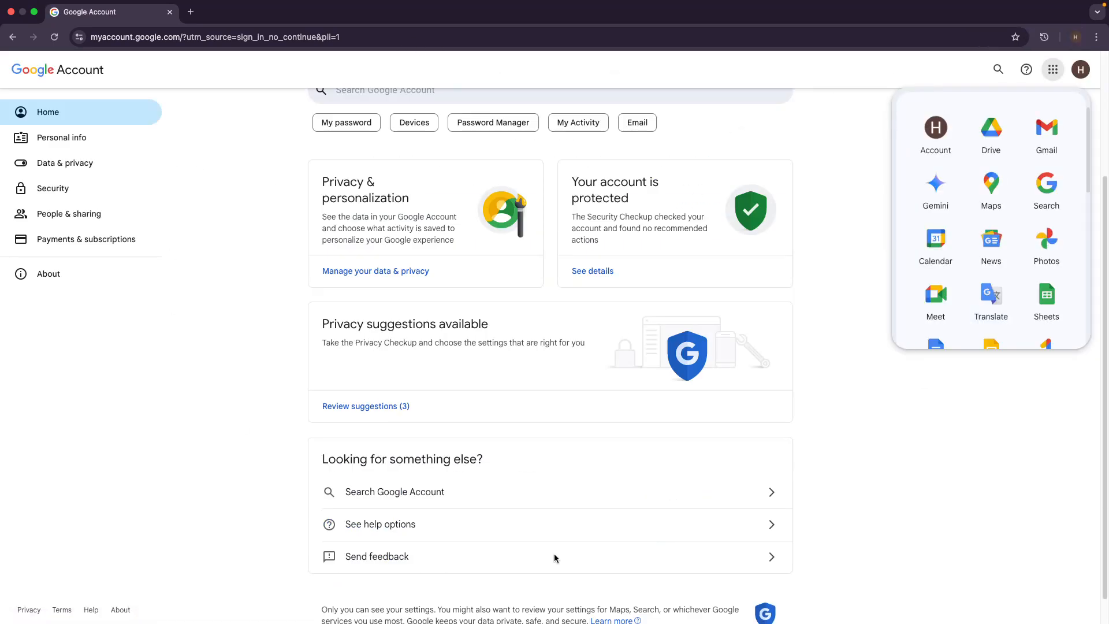
scroll(553, 552, "up", 3)
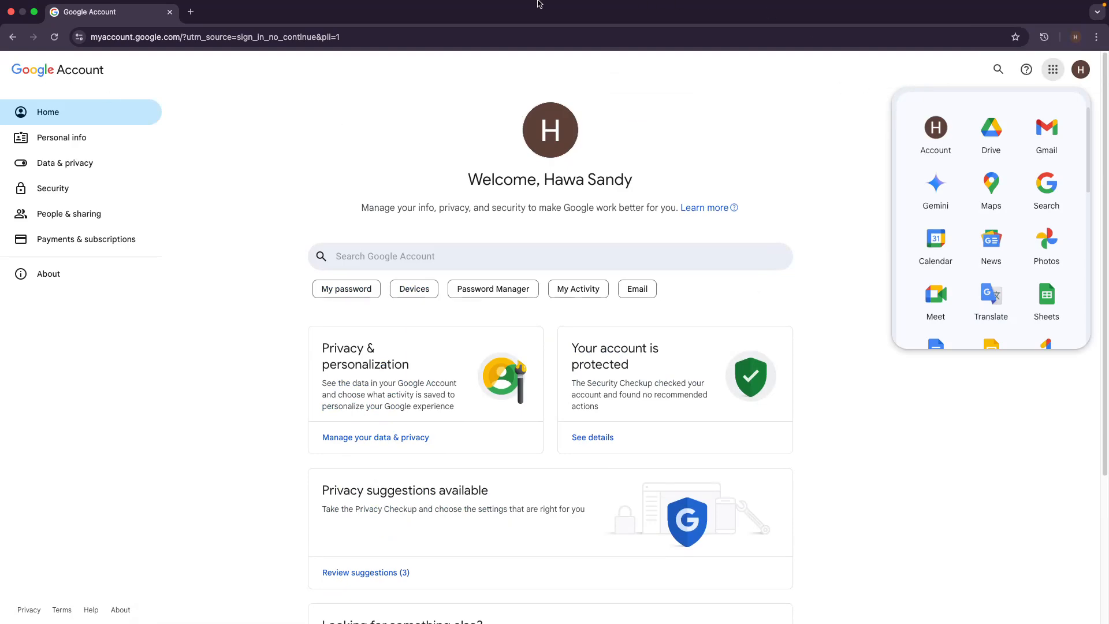
left_click(193, 15)
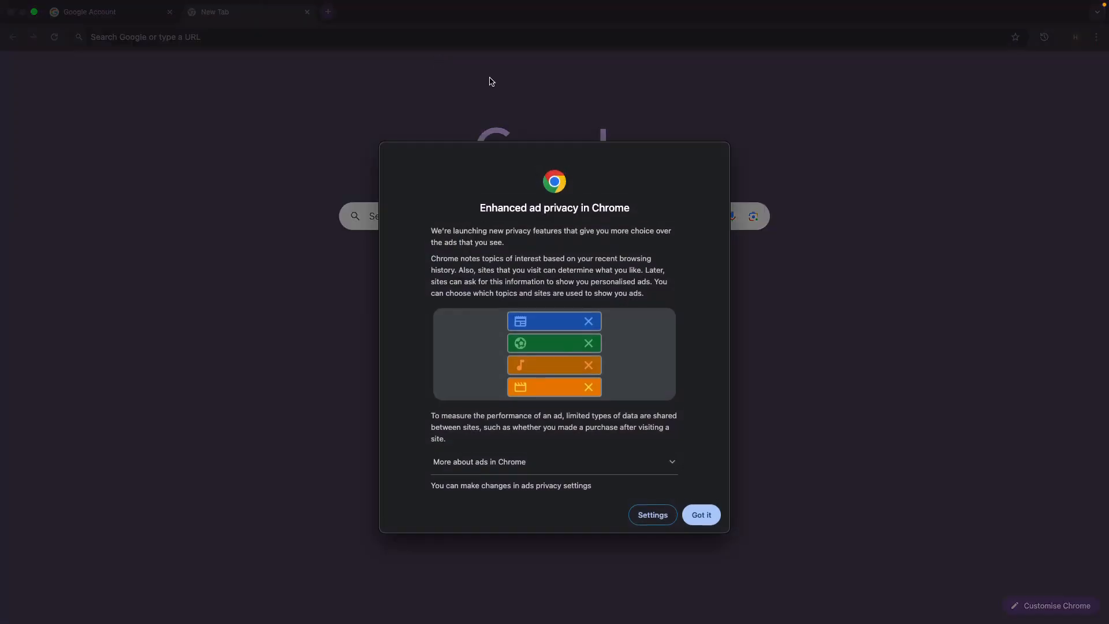
Step: Dismiss the Enhanced ad privacy notice with Got it
left_click(702, 515)
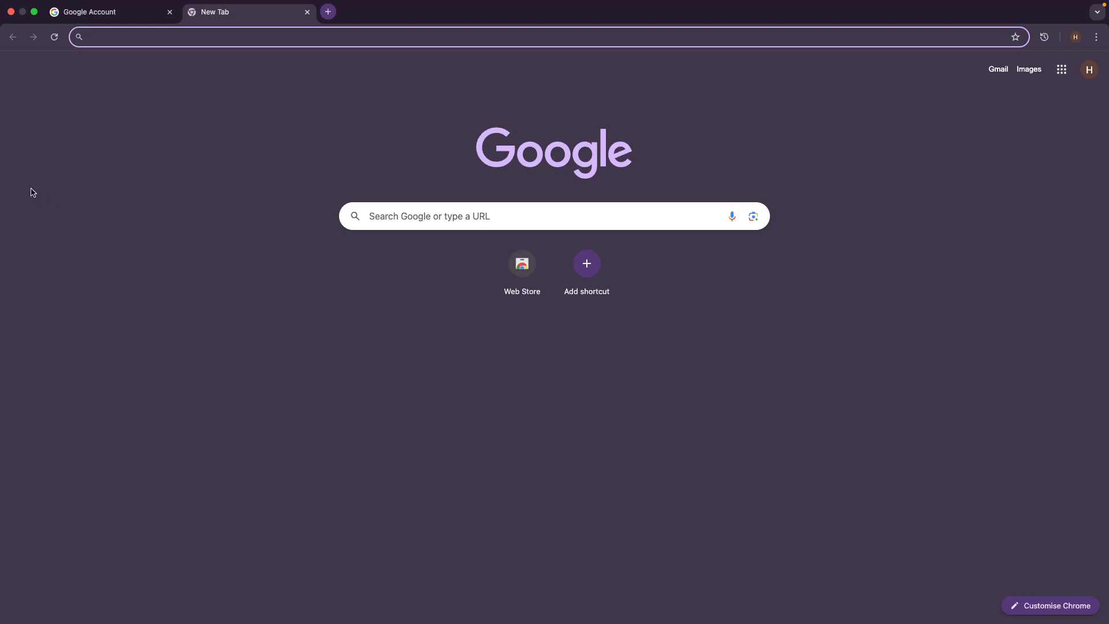
Step: Leave the new tab on the plain Google start page beside the Google Account tab
left_click(34, 230)
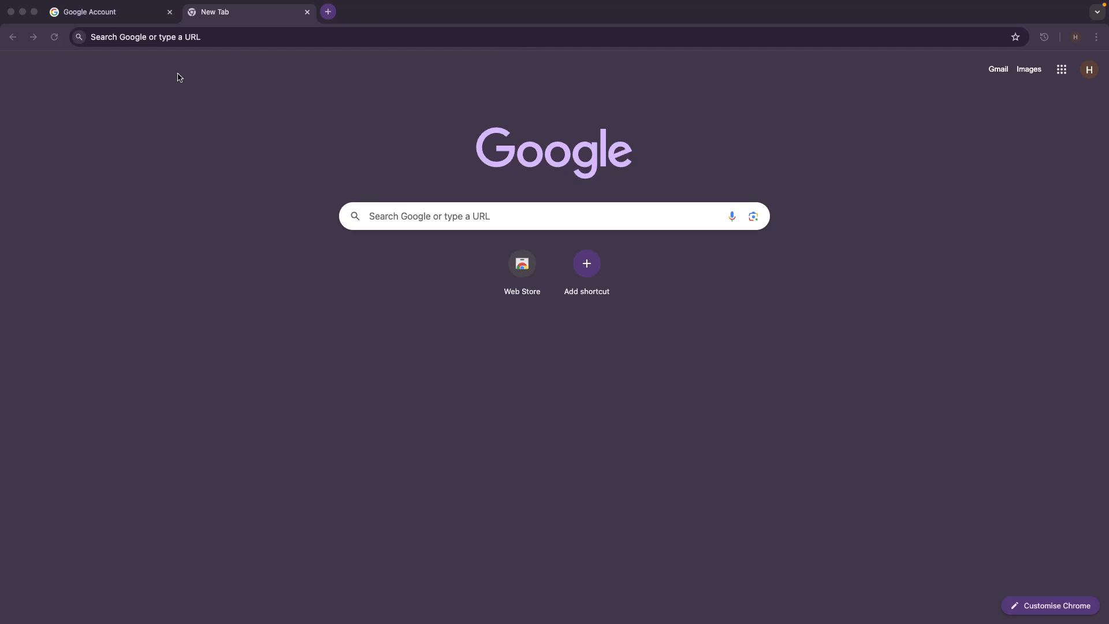
Step: Create a blank Google Sheets spreadsheet from the Google apps grid
left_click(1058, 72)
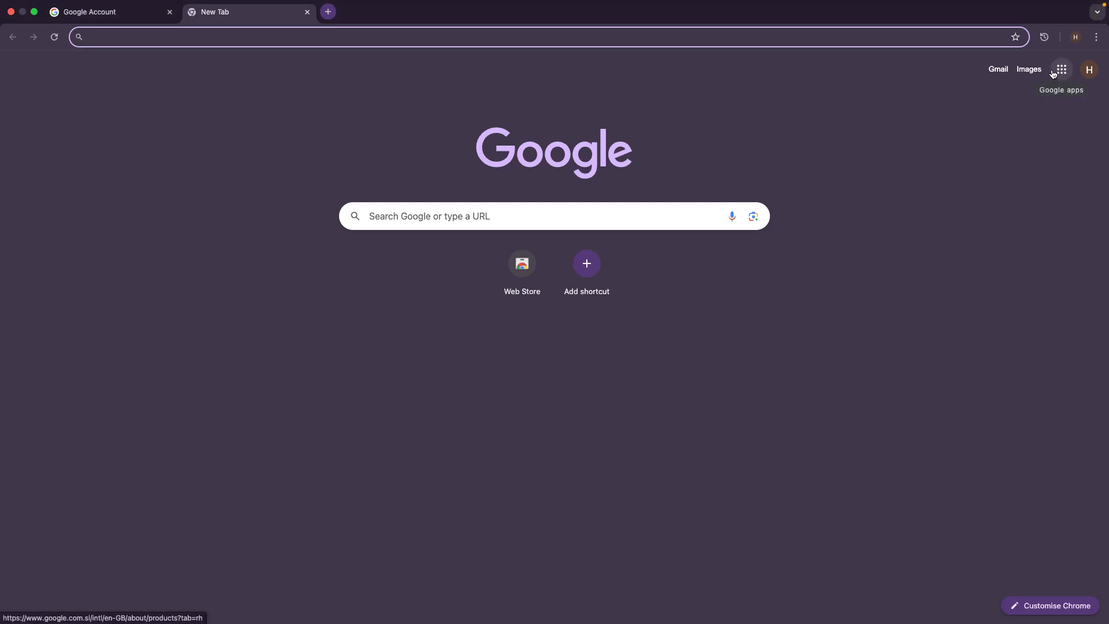
left_click(1056, 76)
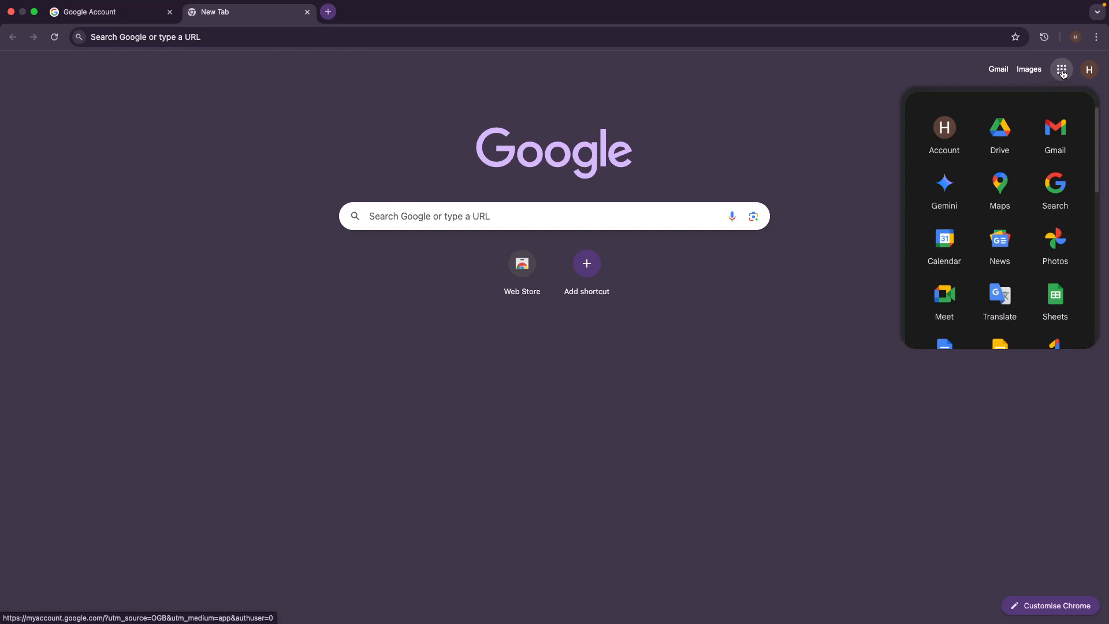
left_click(1054, 296)
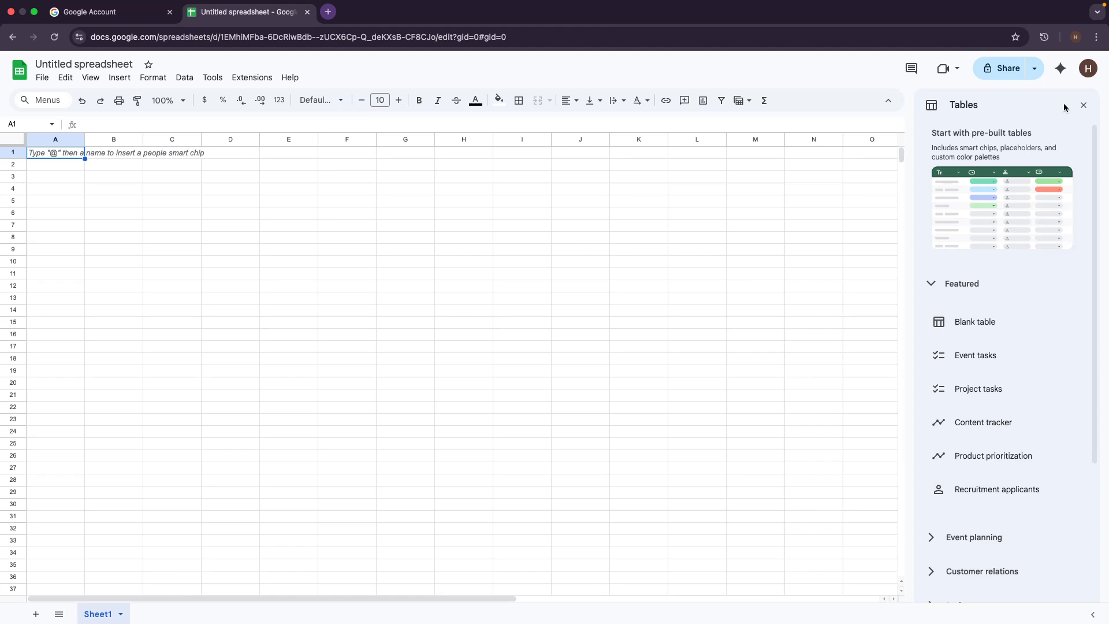
Step: Close the Tables template panel and select cells C20:D27, then D12, on Sheet1
left_click(1084, 107)
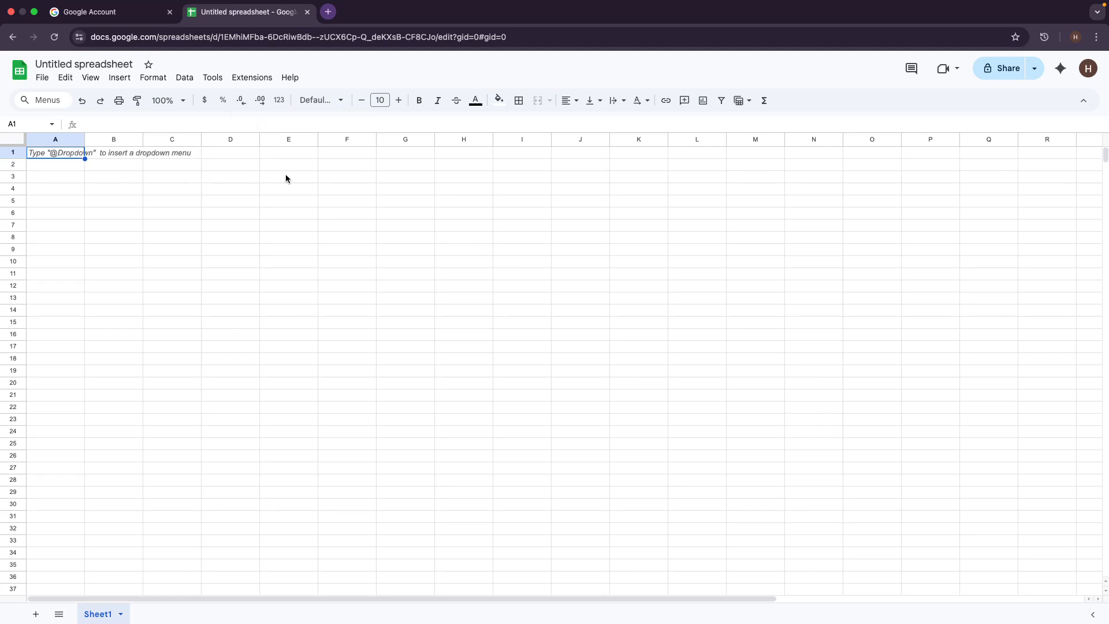
left_click_drag(173, 382, 242, 469)
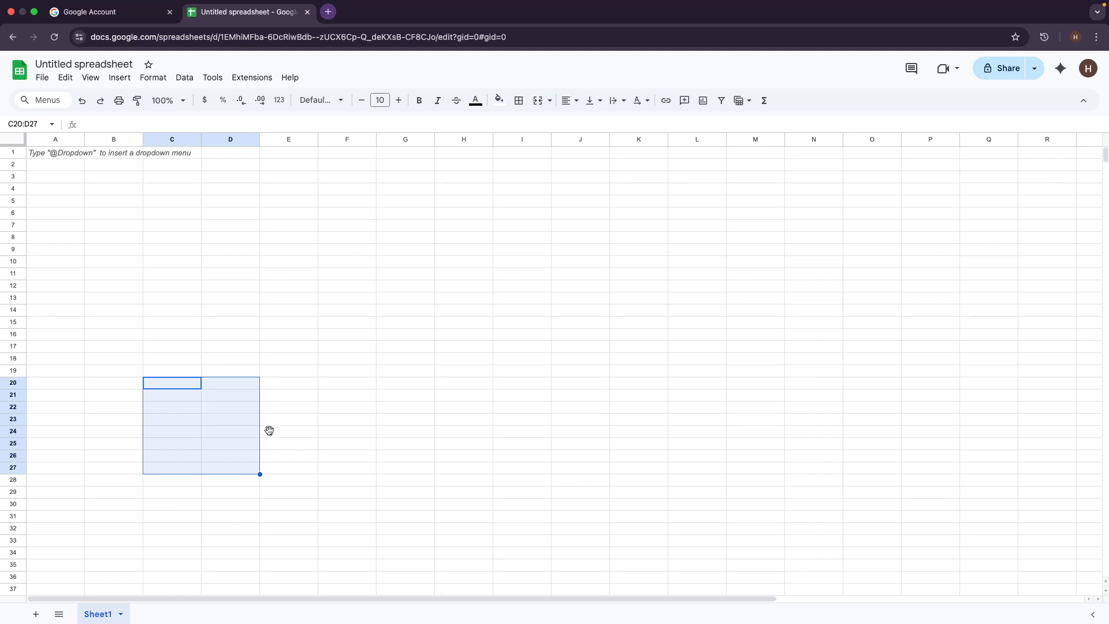
left_click(255, 285)
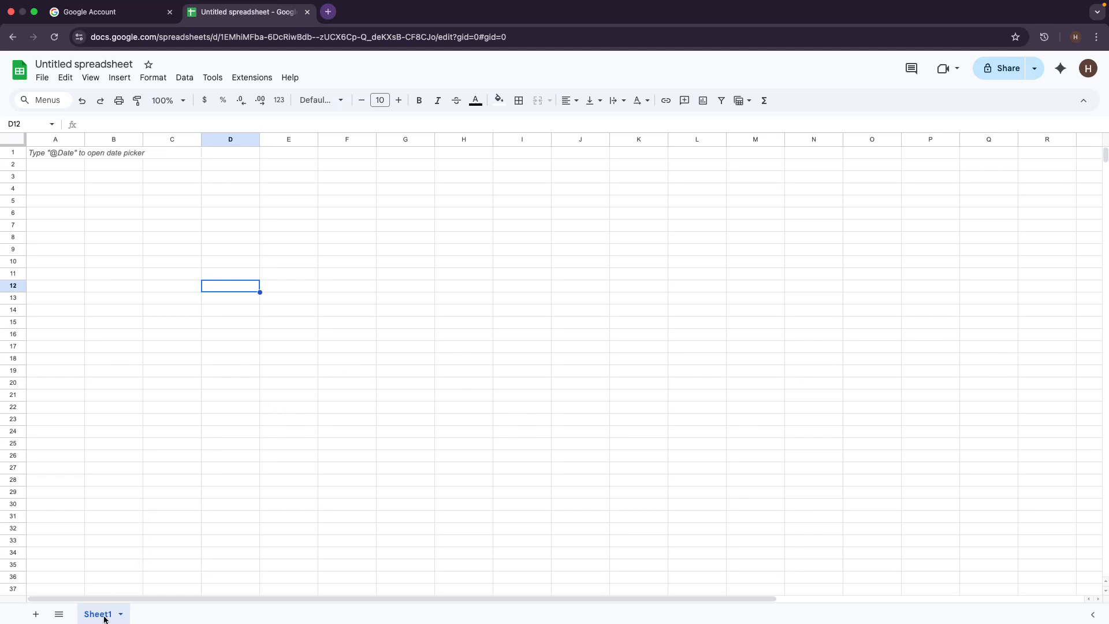
Step: Add new sheets until the spreadsheet holds Sheet1 through Sheet7
left_click(37, 615)
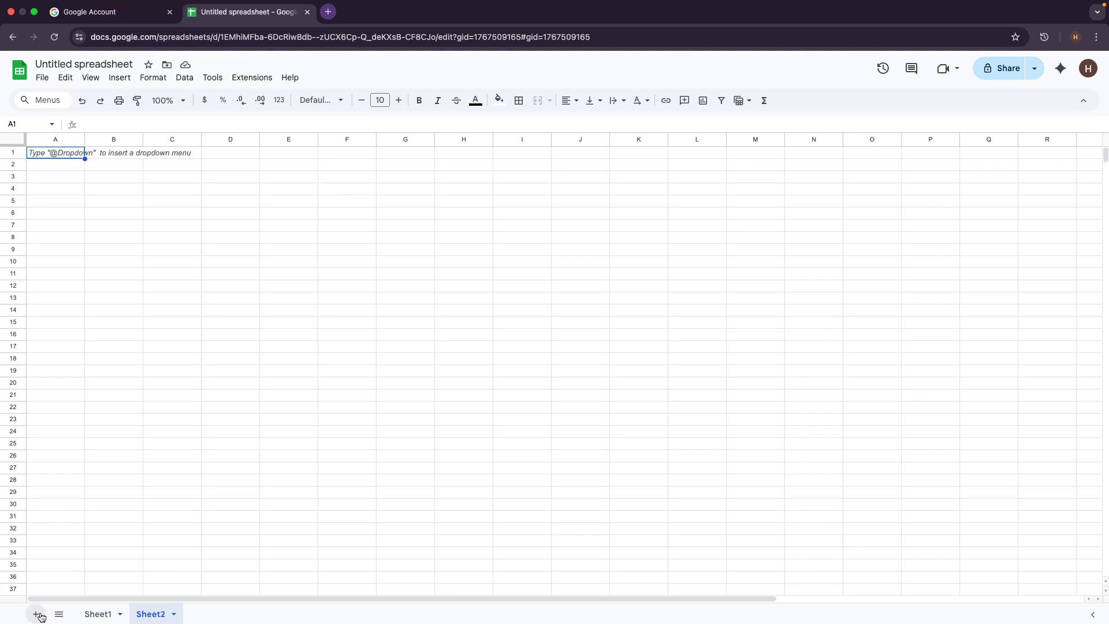
left_click(36, 615)
left_click(37, 615)
left_click(36, 614)
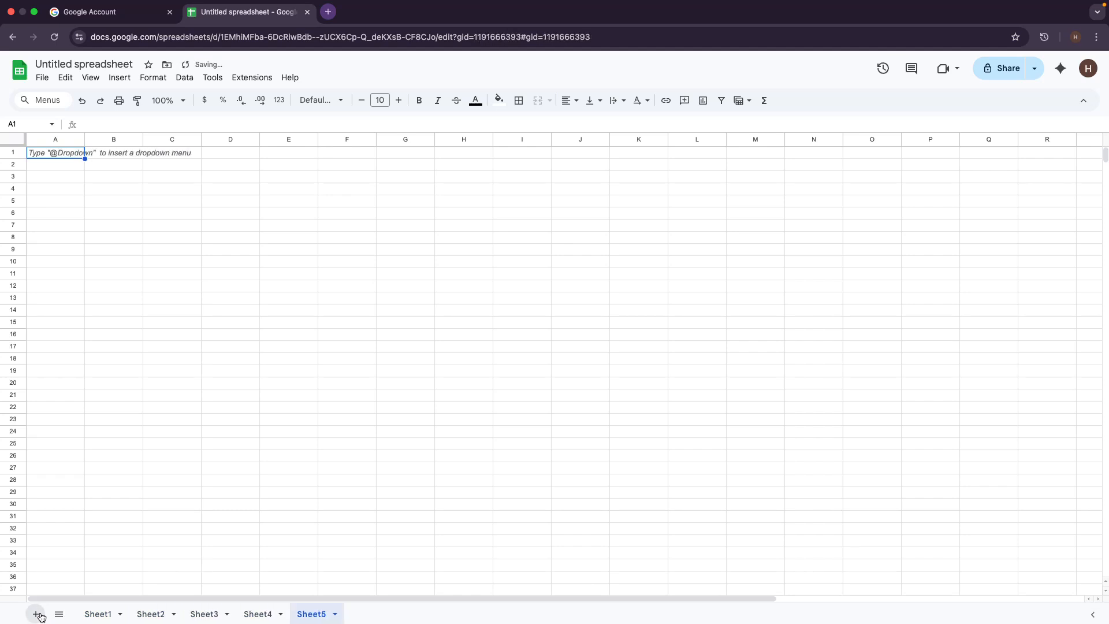
left_click(36, 615)
left_click(36, 615)
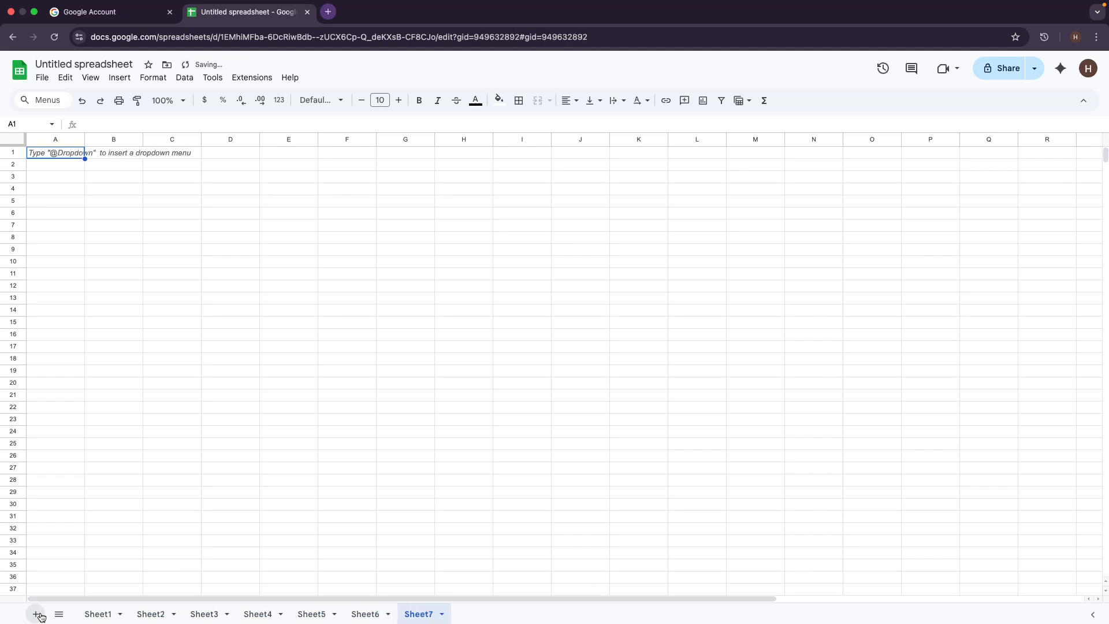
Step: Step through the Sheet1, Sheet2 and Sheet3 tabs
left_click(104, 615)
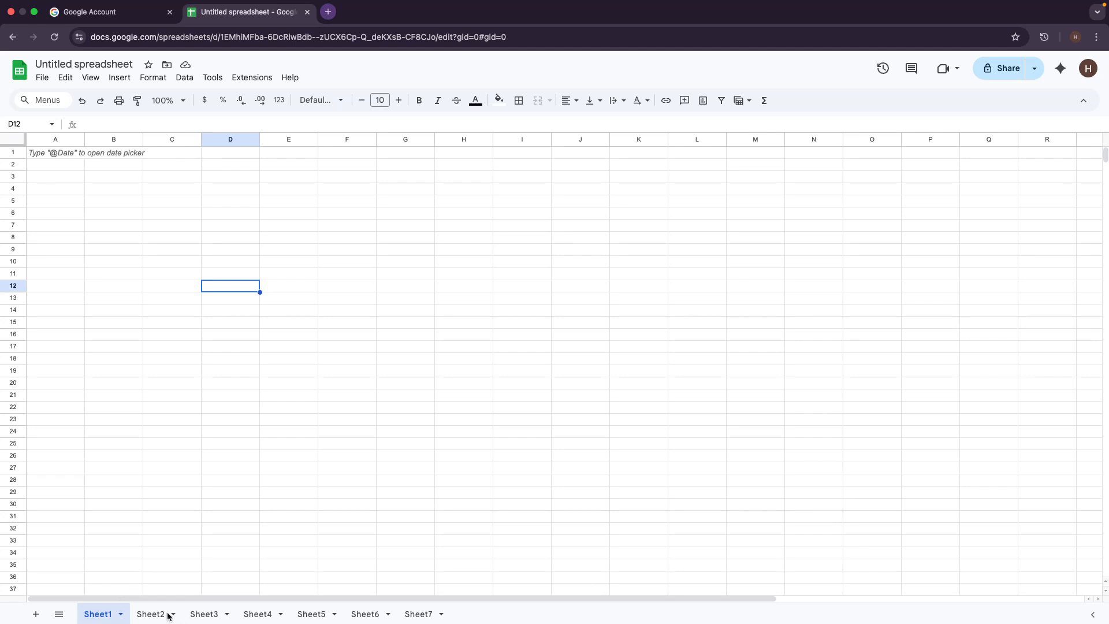
left_click(151, 614)
left_click(201, 615)
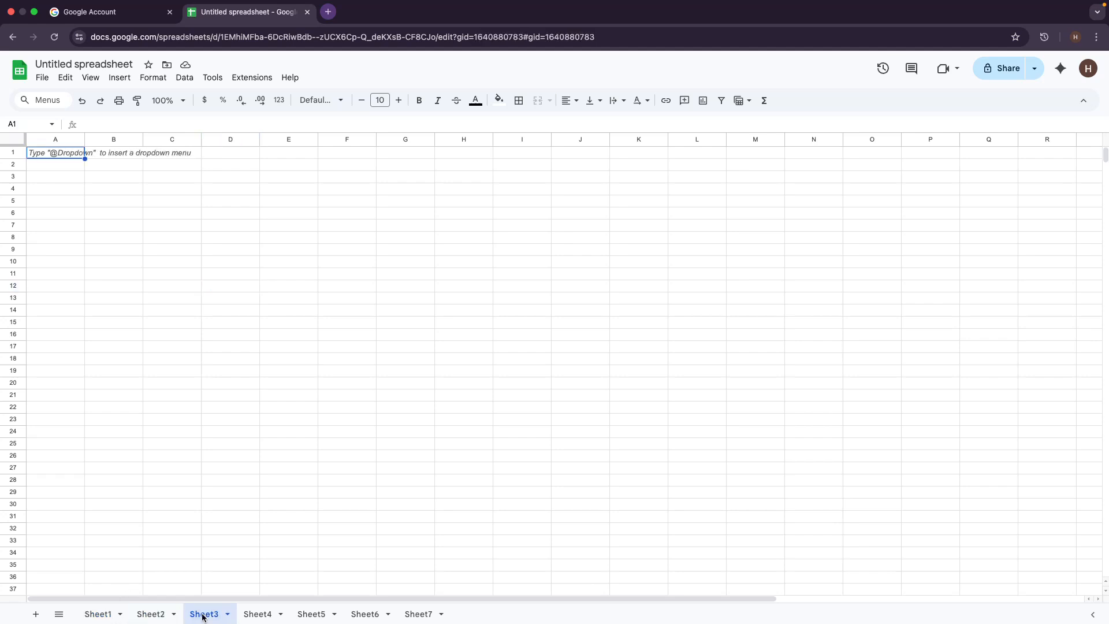
Step: Go from the Sheet1 tab to the empty Sheet2
left_click(100, 615)
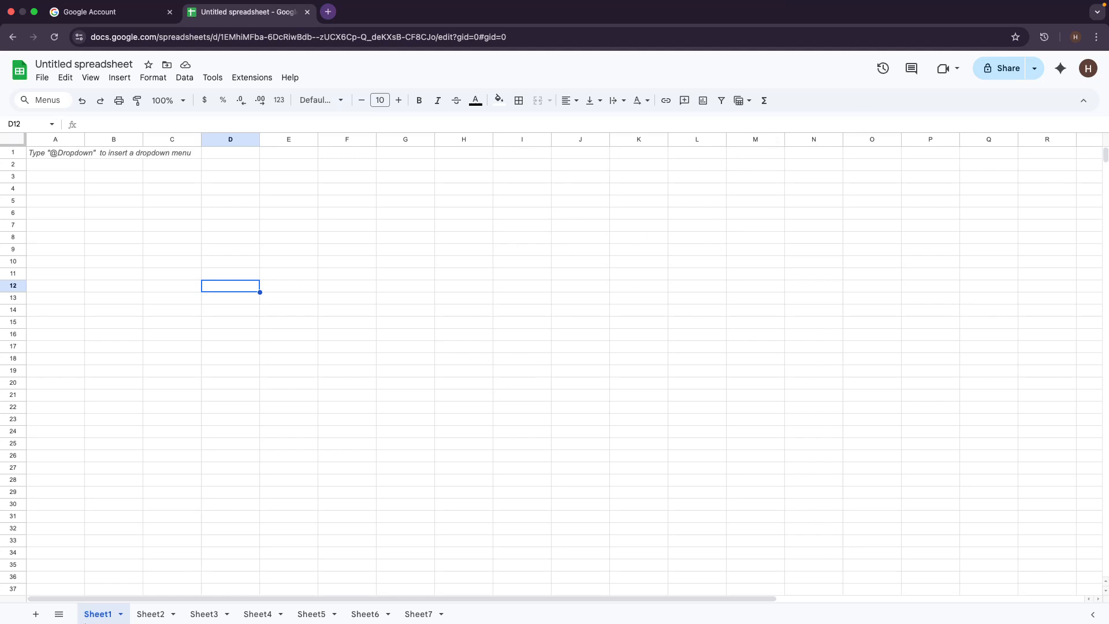
left_click(147, 616)
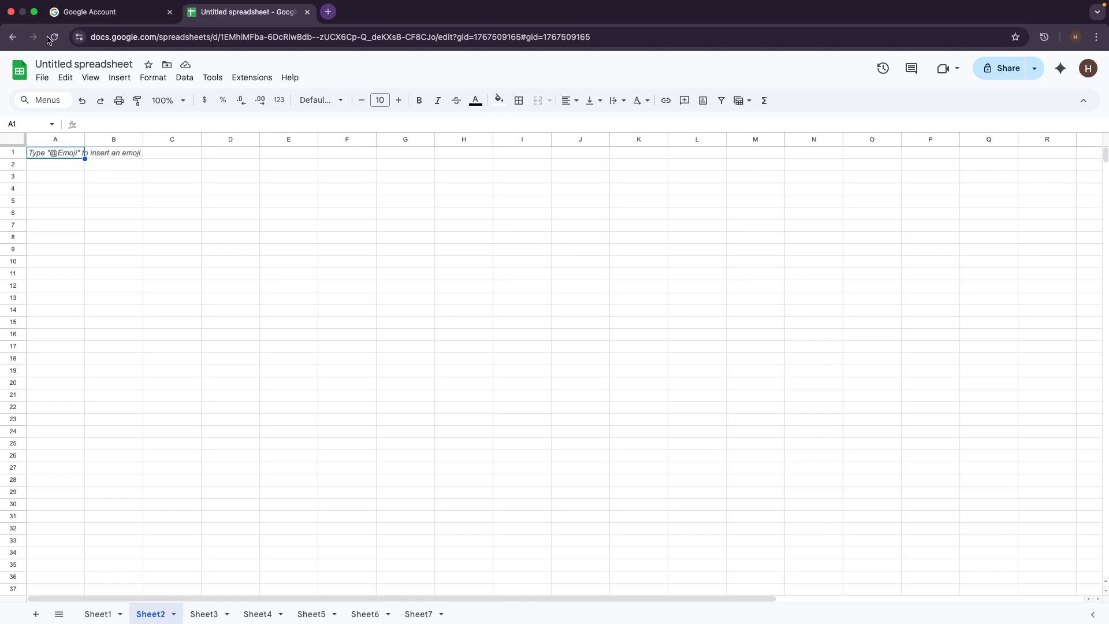
Step: Change the spreadsheet title from 'Untitled spreadsheet' to 'spreedsheet lesson'
left_click(49, 65)
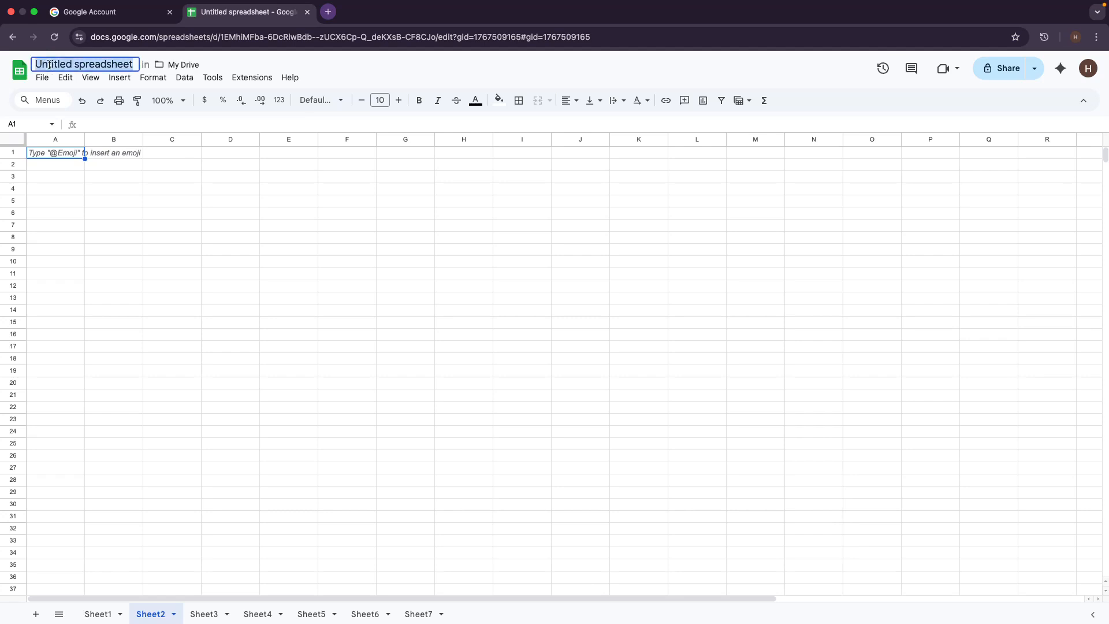
type("spr")
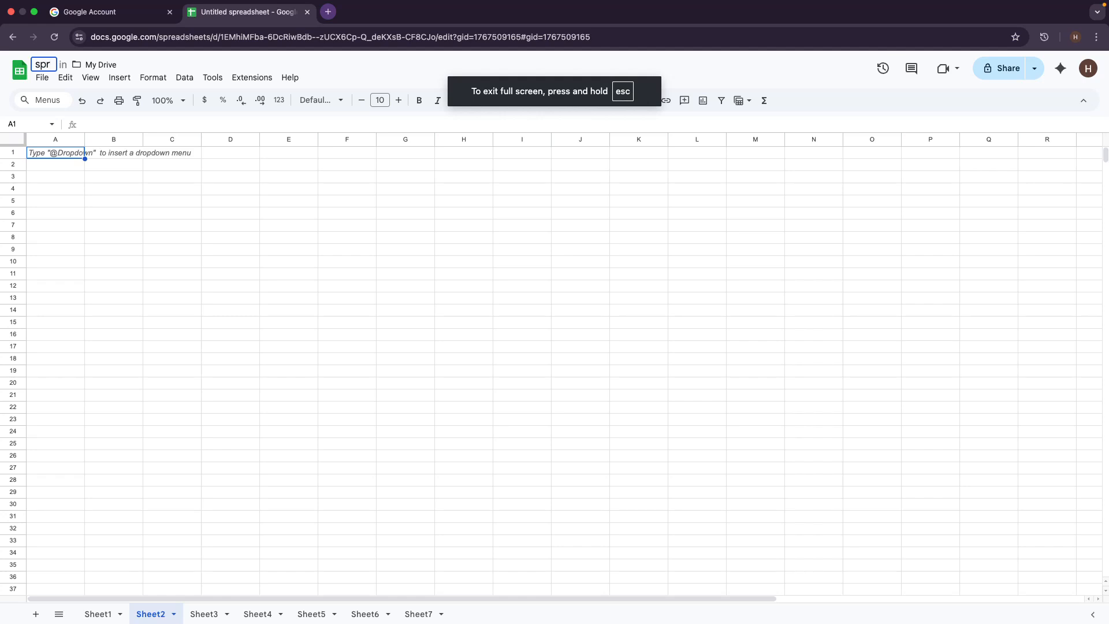
type("ees")
key("BackSpace")
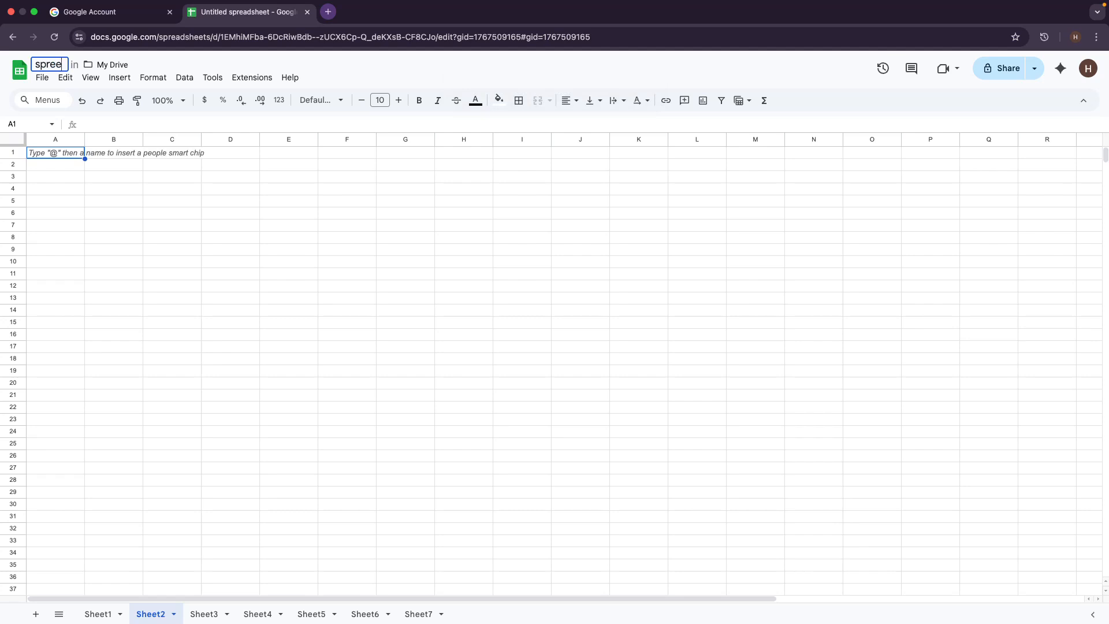
type("dsheet")
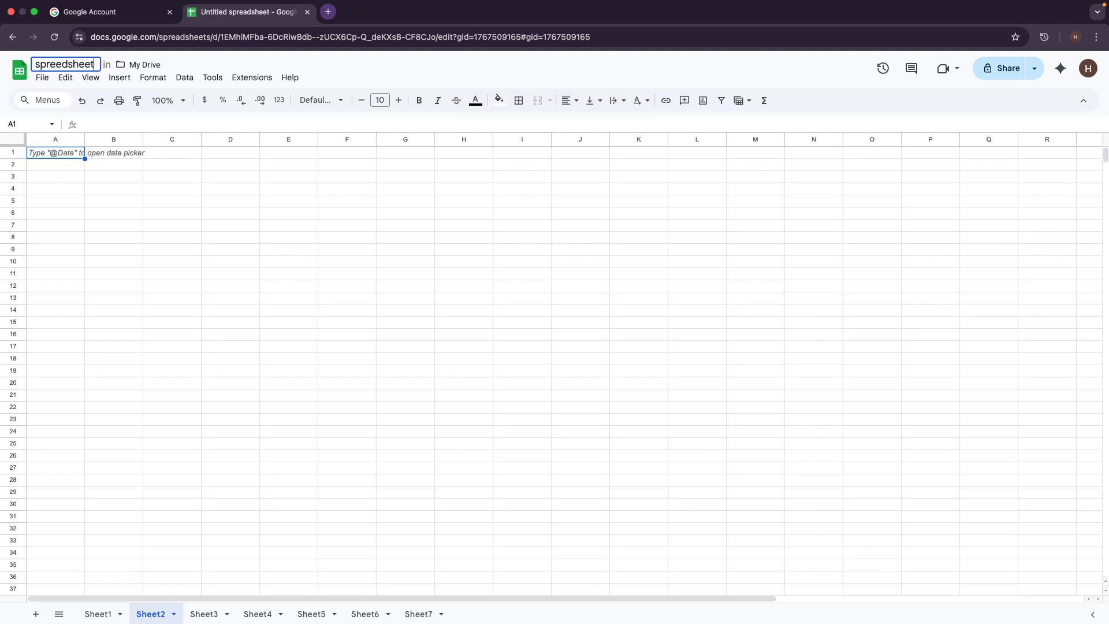
type(" lesso")
type("n")
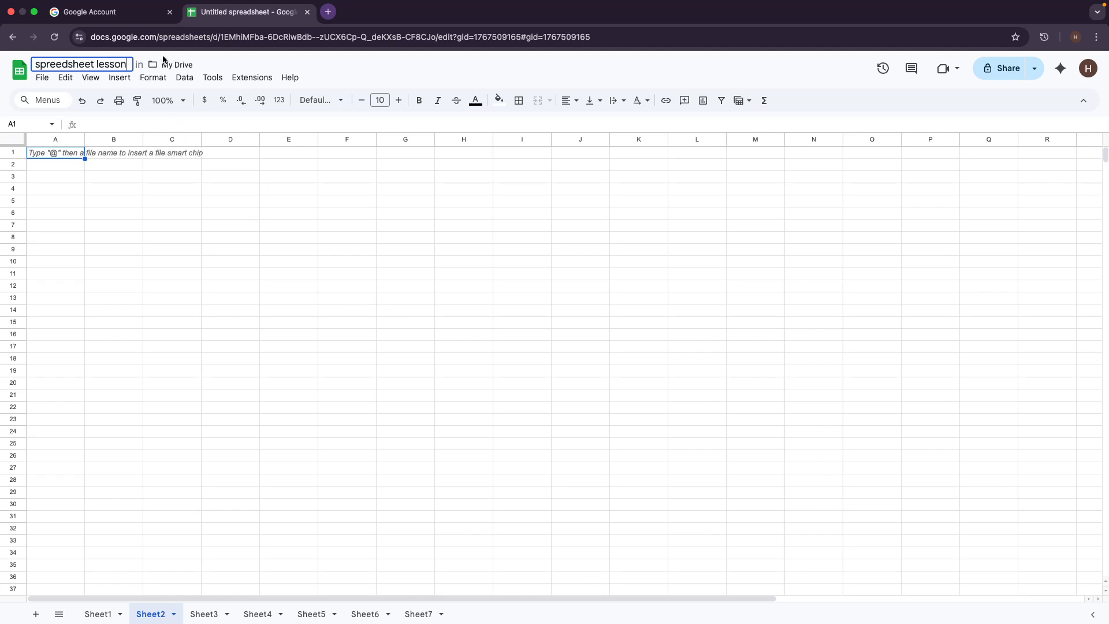
left_click(234, 237)
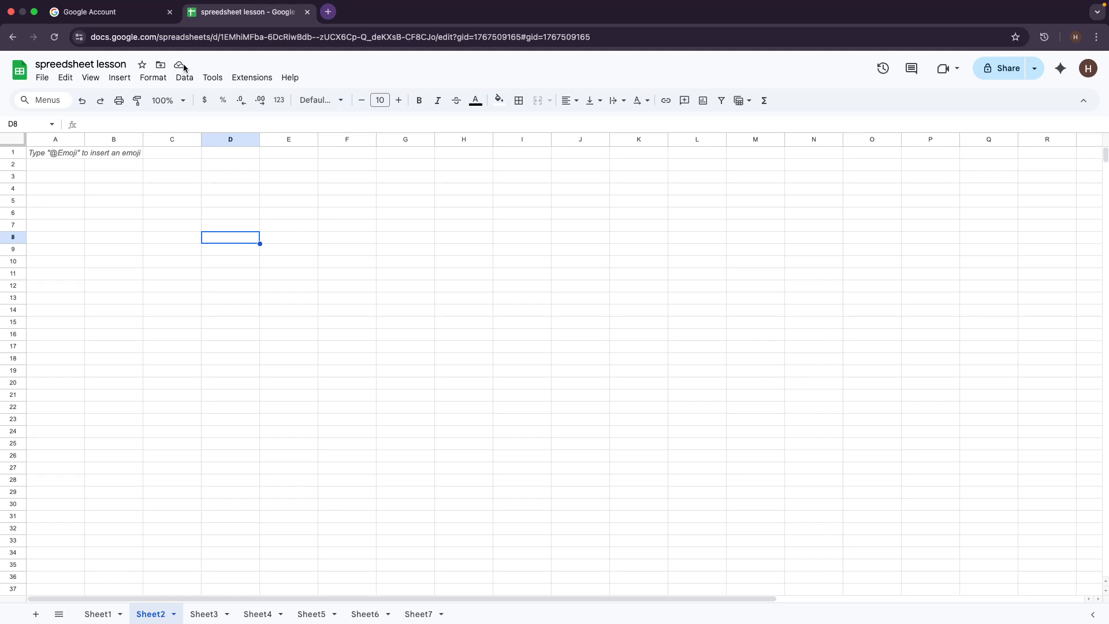
left_click(179, 67)
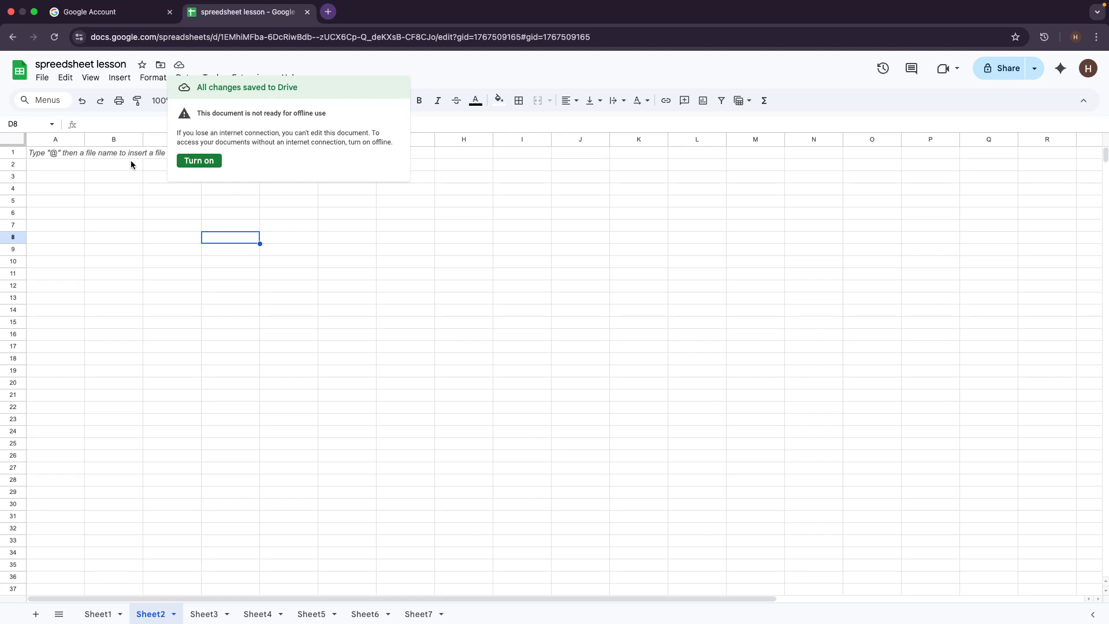
left_click(469, 323)
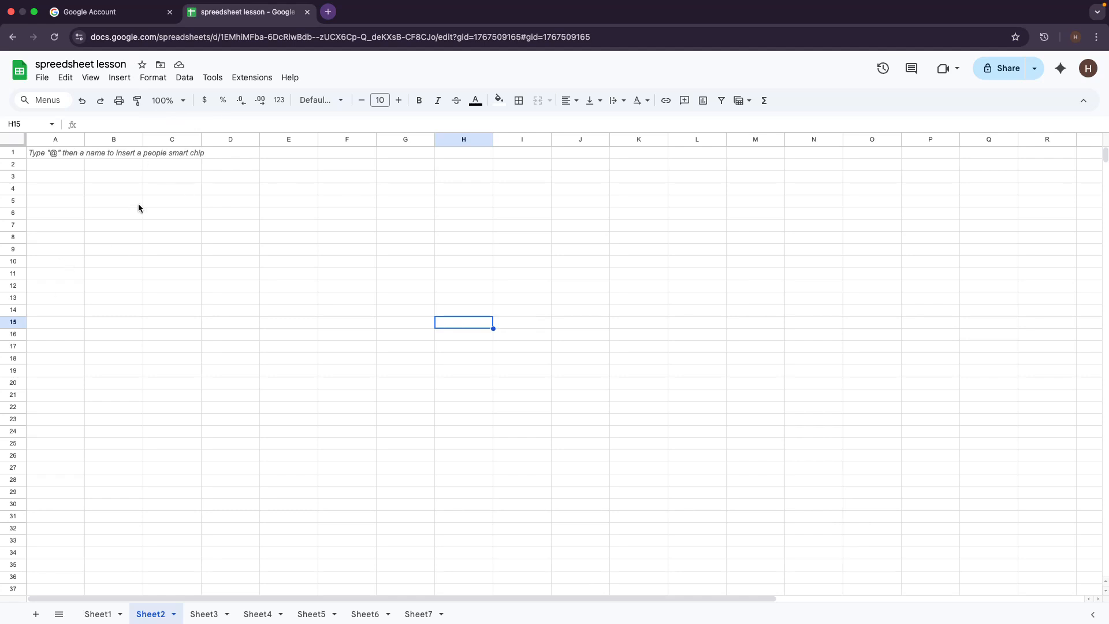
left_click(51, 141)
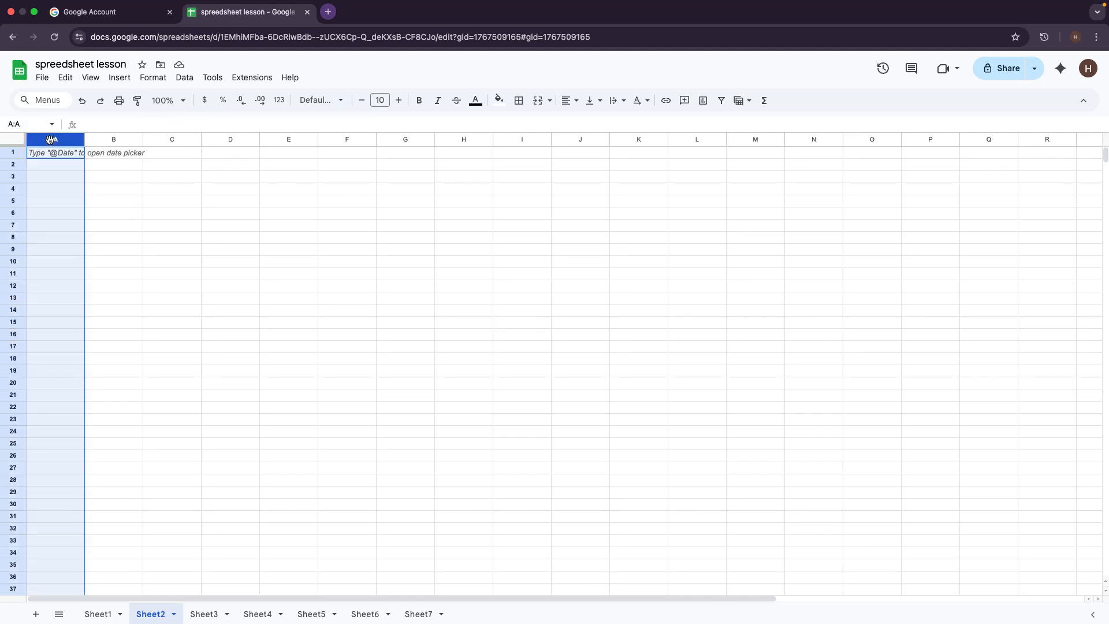
left_click(109, 145)
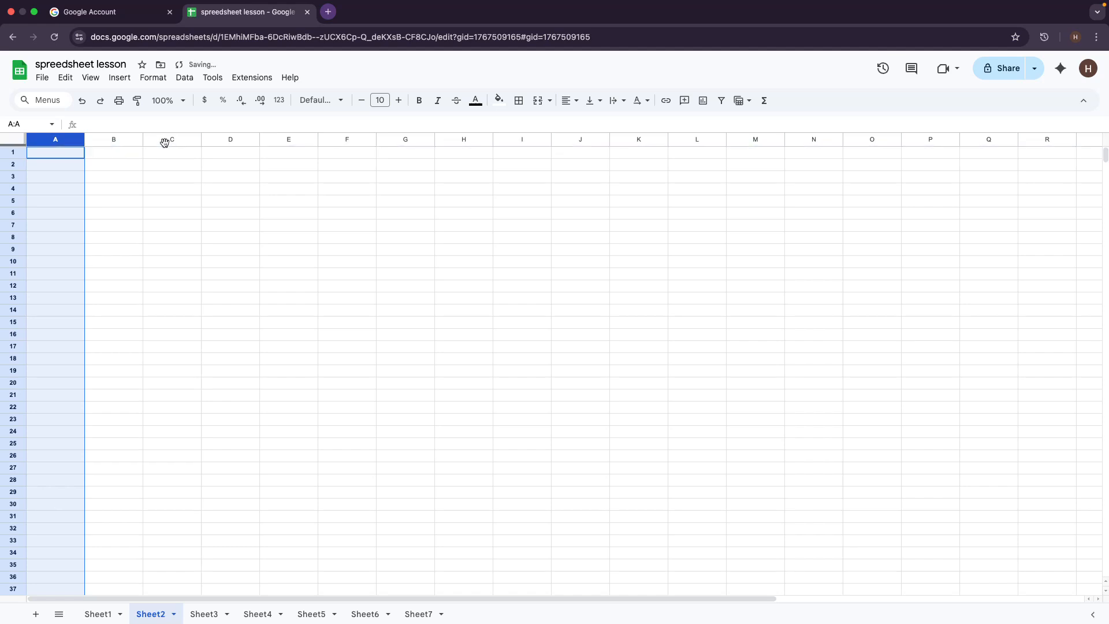
left_click(165, 140)
left_click(104, 139)
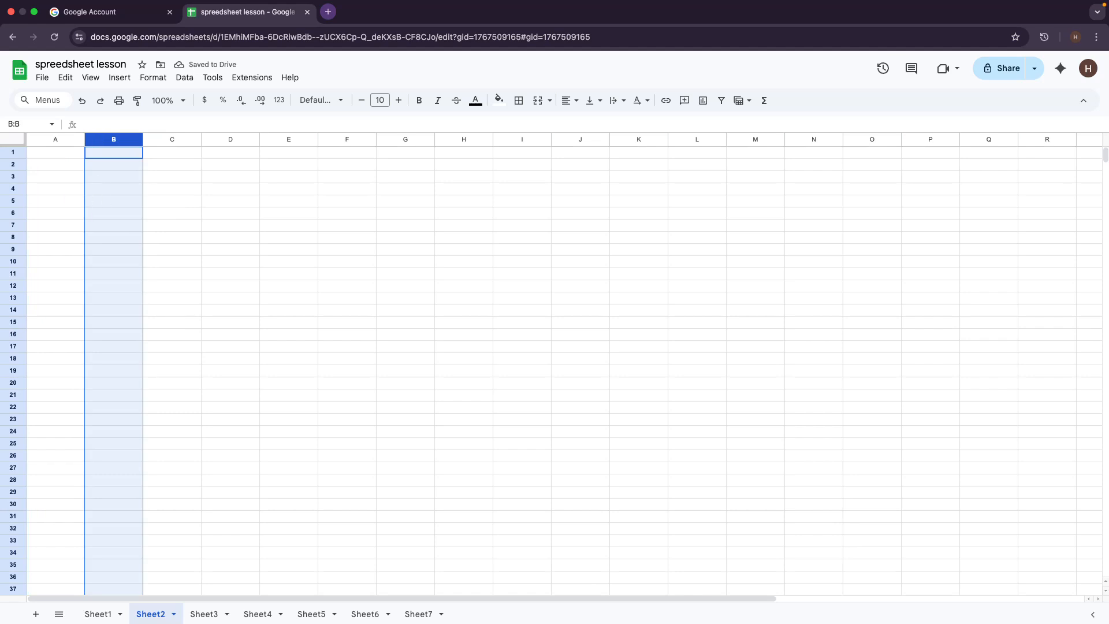
left_click(160, 141)
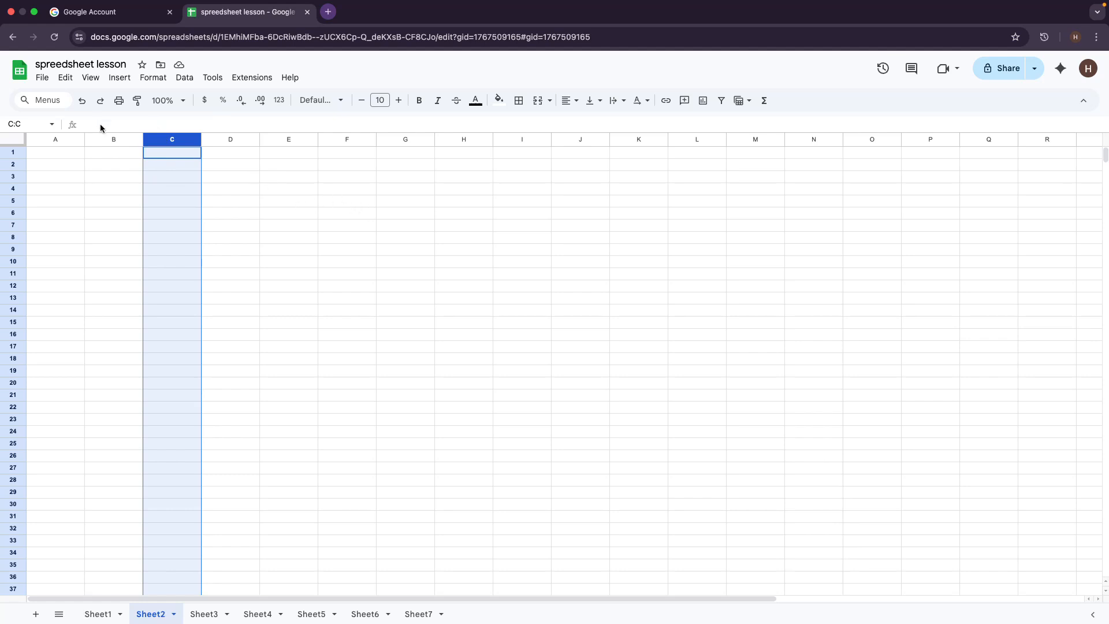
left_click(105, 139)
left_click(167, 193)
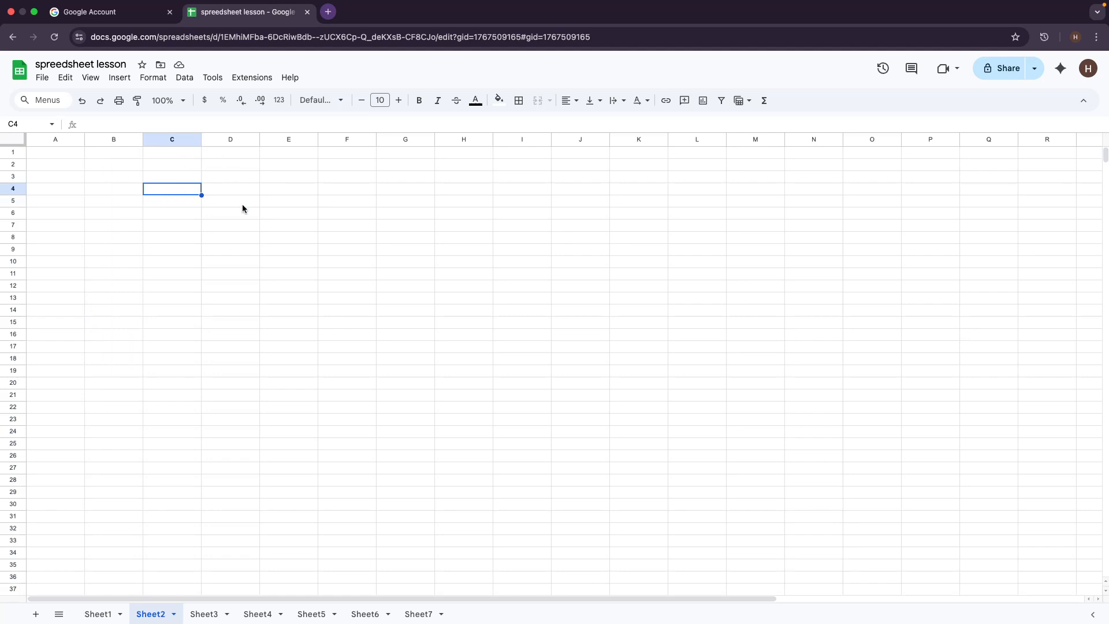
left_click(160, 205)
left_click(172, 191)
left_click(169, 201)
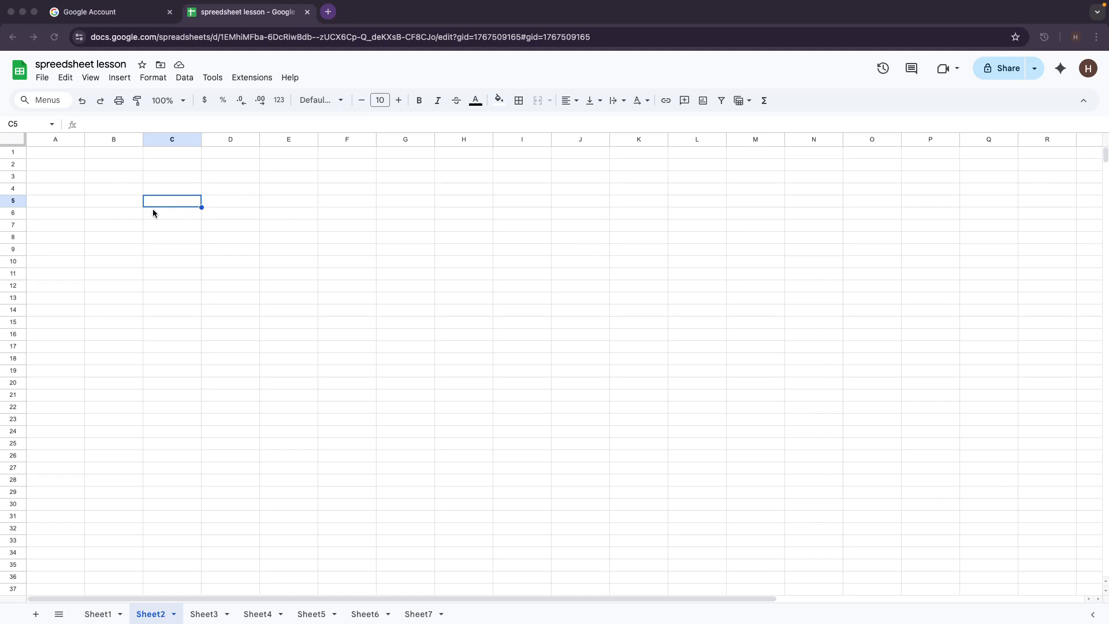
left_click(15, 123)
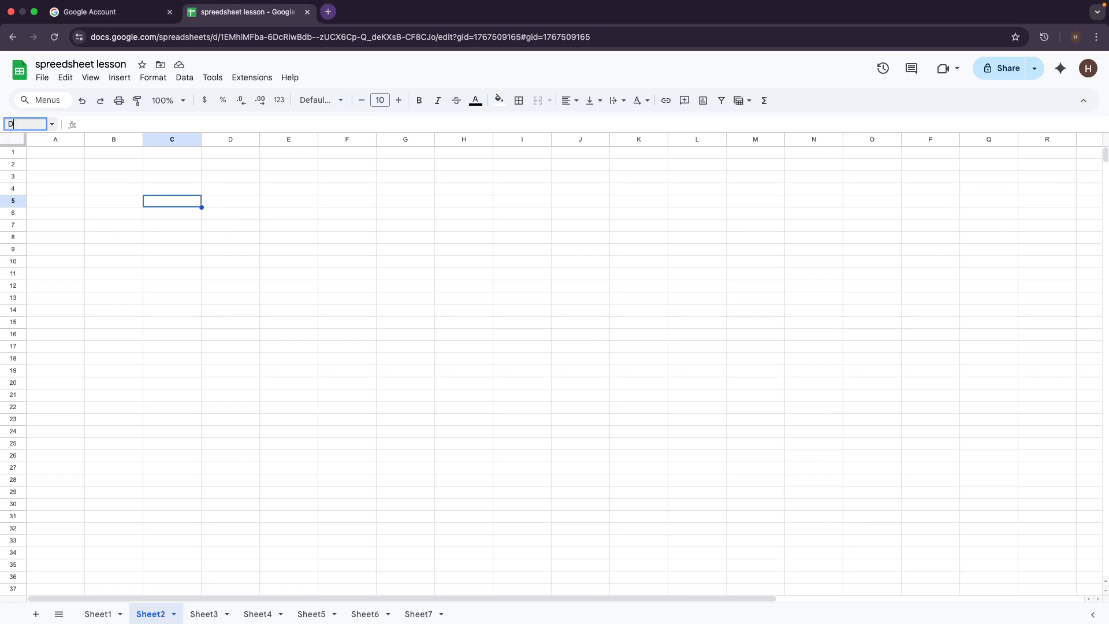
type("D5")
key("Return")
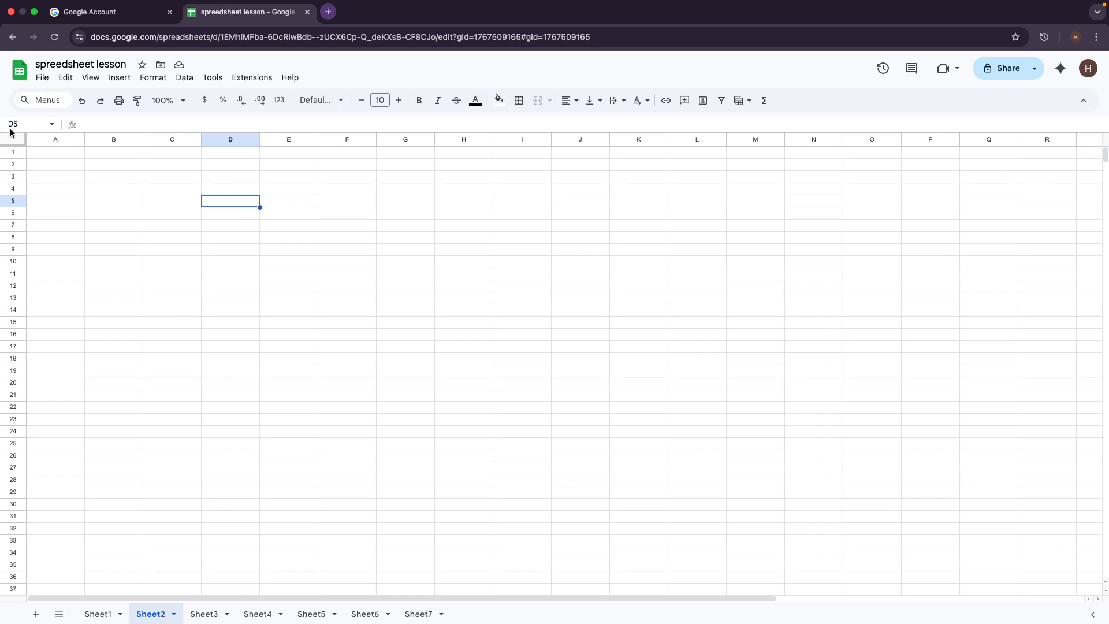
left_click(284, 141)
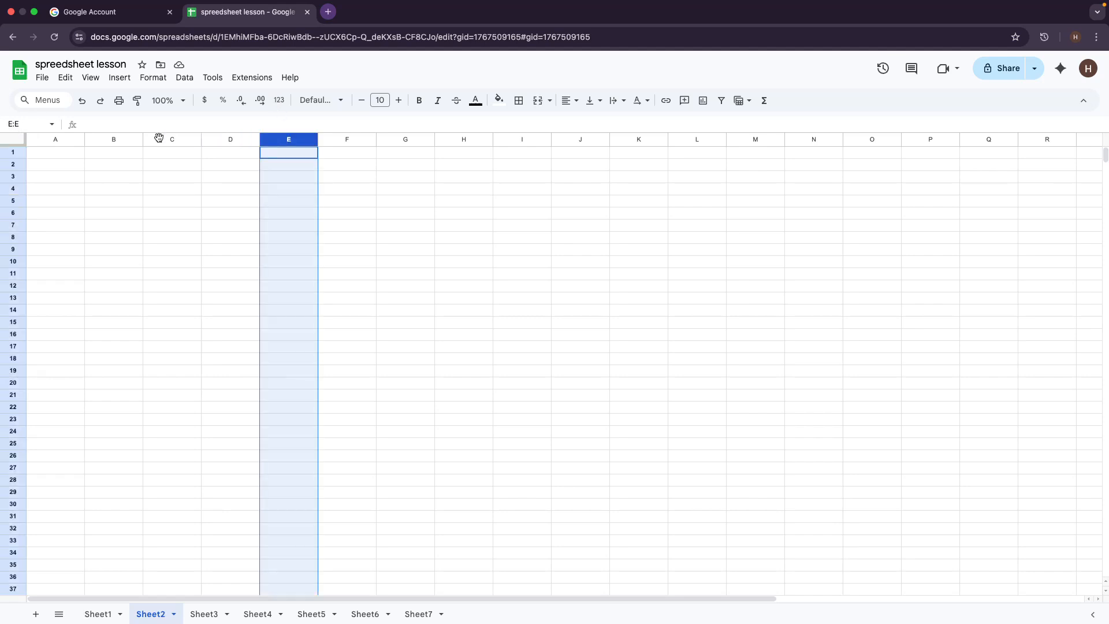
left_click(203, 225)
left_click(8, 164)
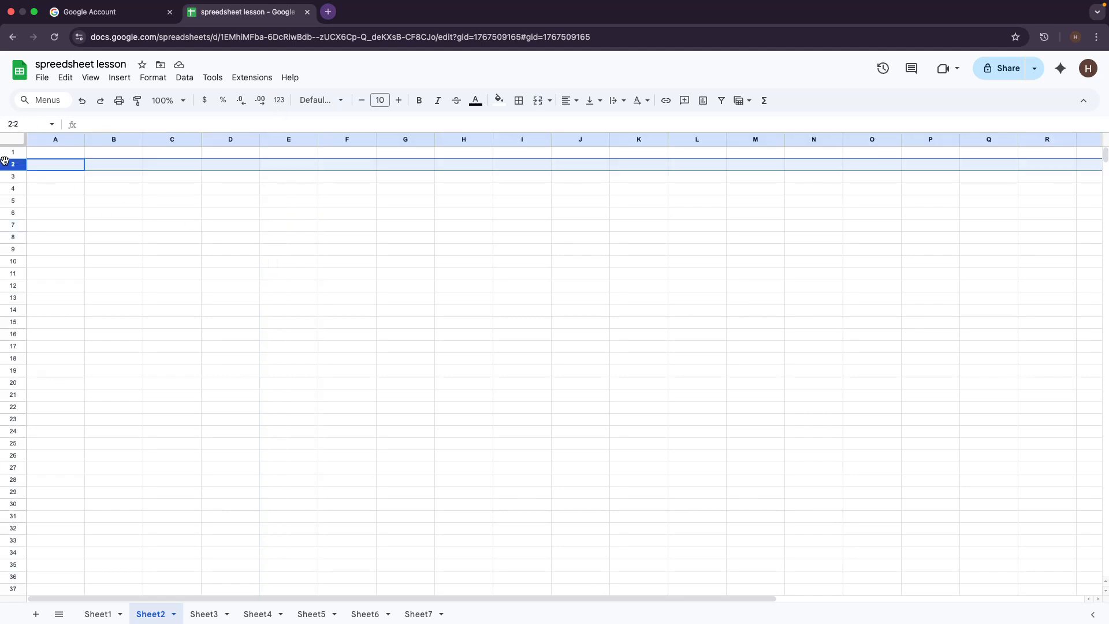
left_click(7, 153)
left_click(134, 165)
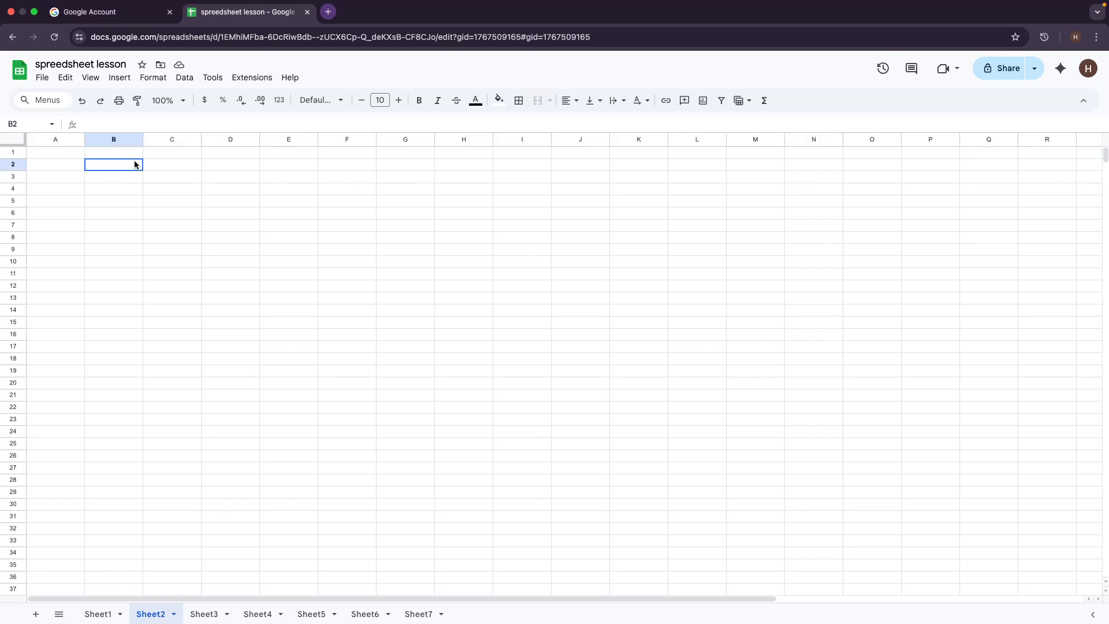
left_click(68, 152)
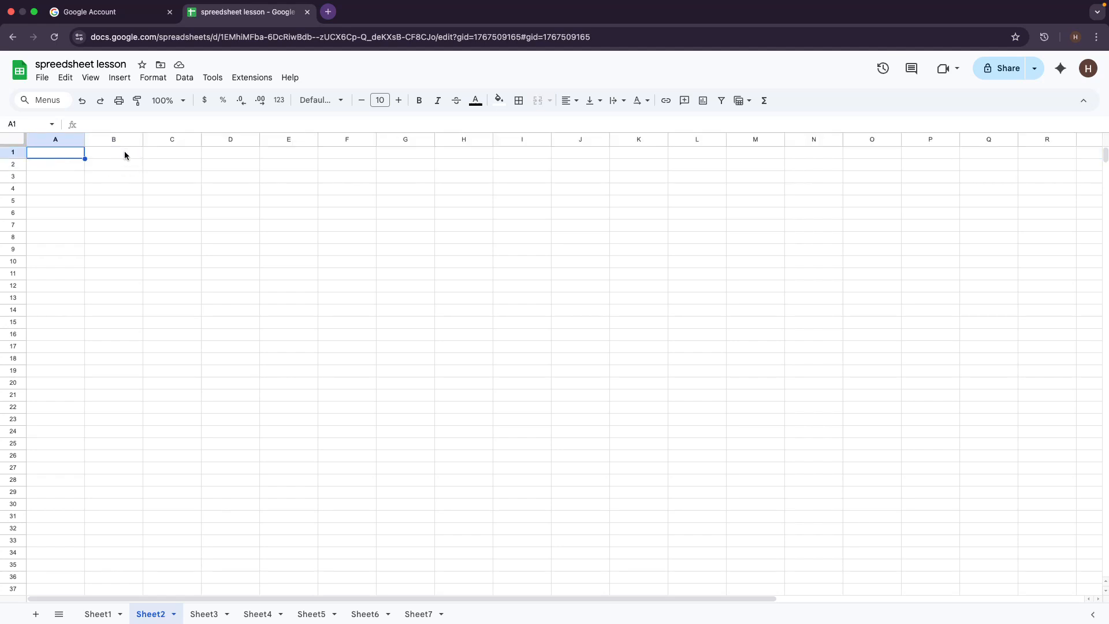
left_click(125, 154)
left_click(198, 153)
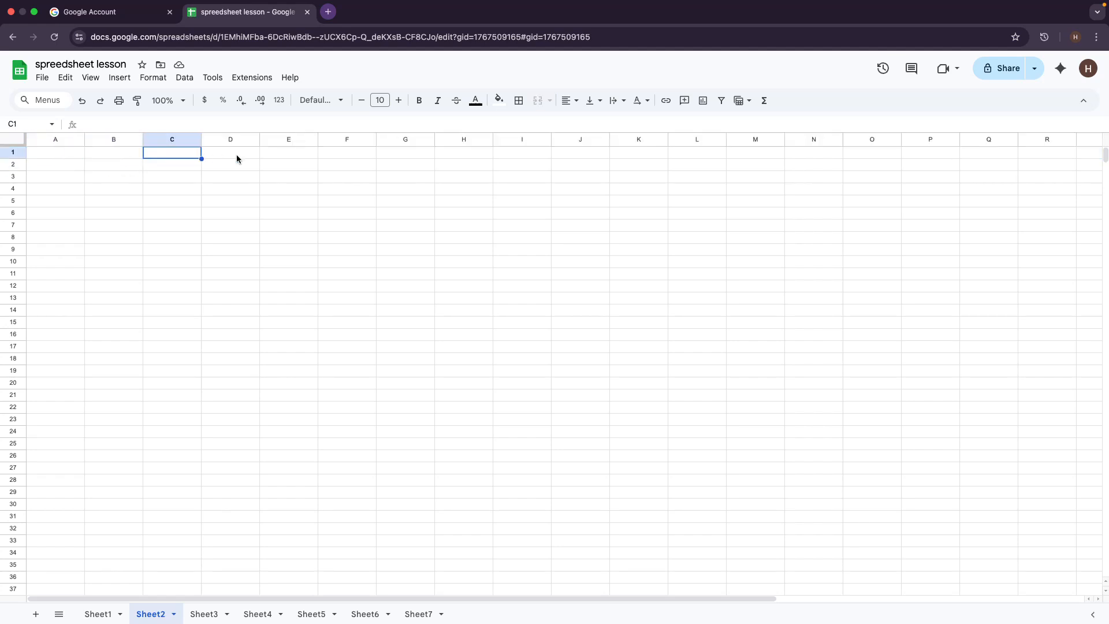
left_click(237, 155)
left_click(109, 168)
left_click(51, 166)
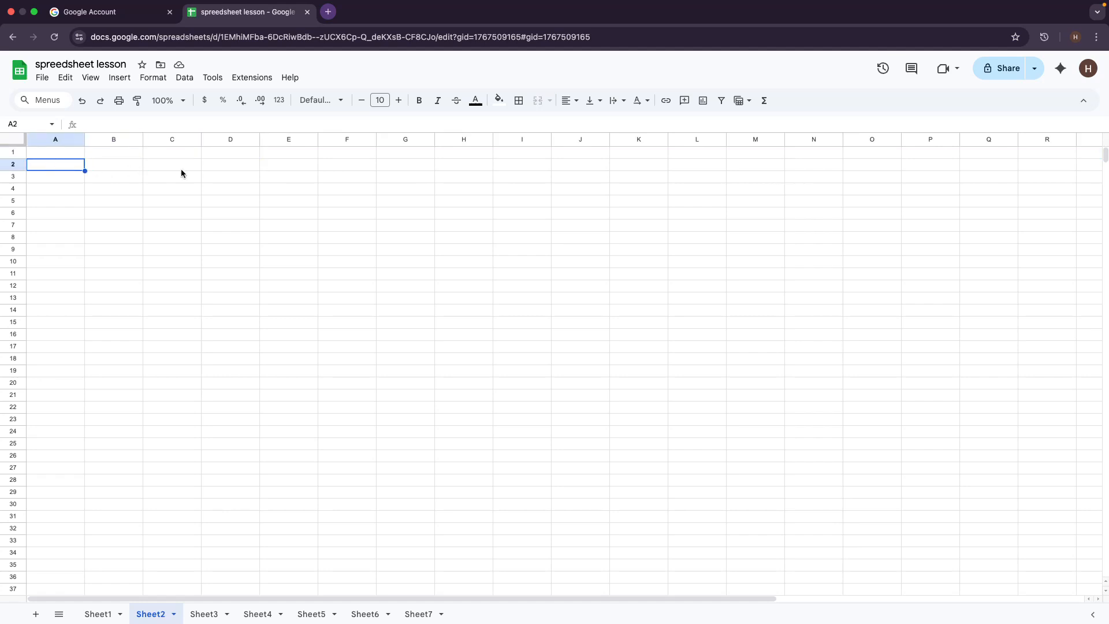
left_click(50, 153)
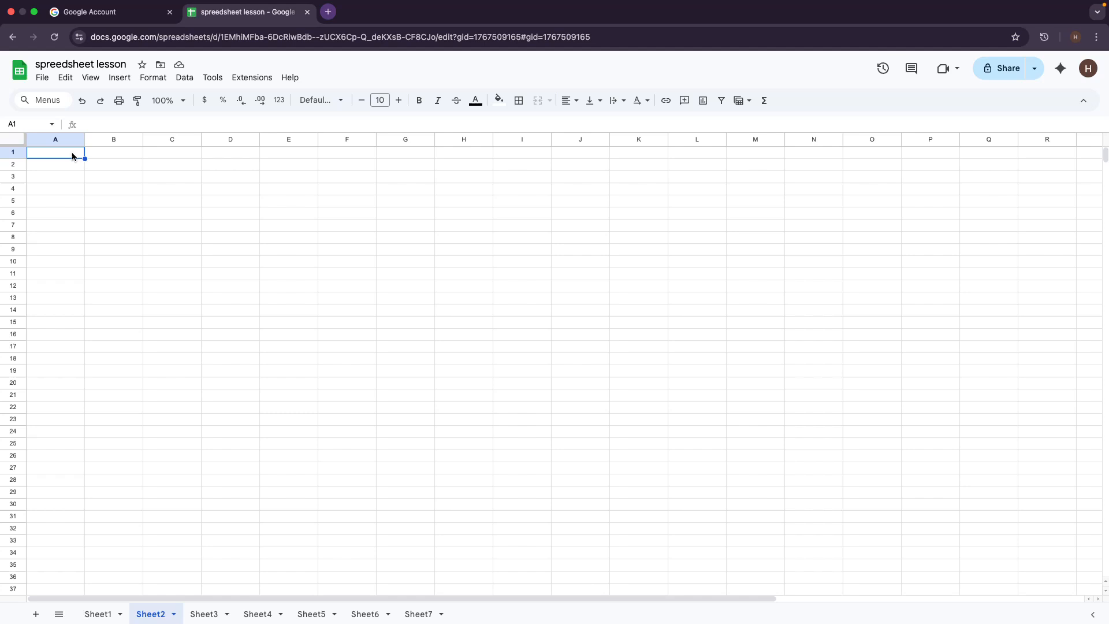
left_click(112, 153)
left_click(172, 157)
left_click(57, 154)
double_click(51, 154)
key("Caps_Lock")
left_click(106, 156)
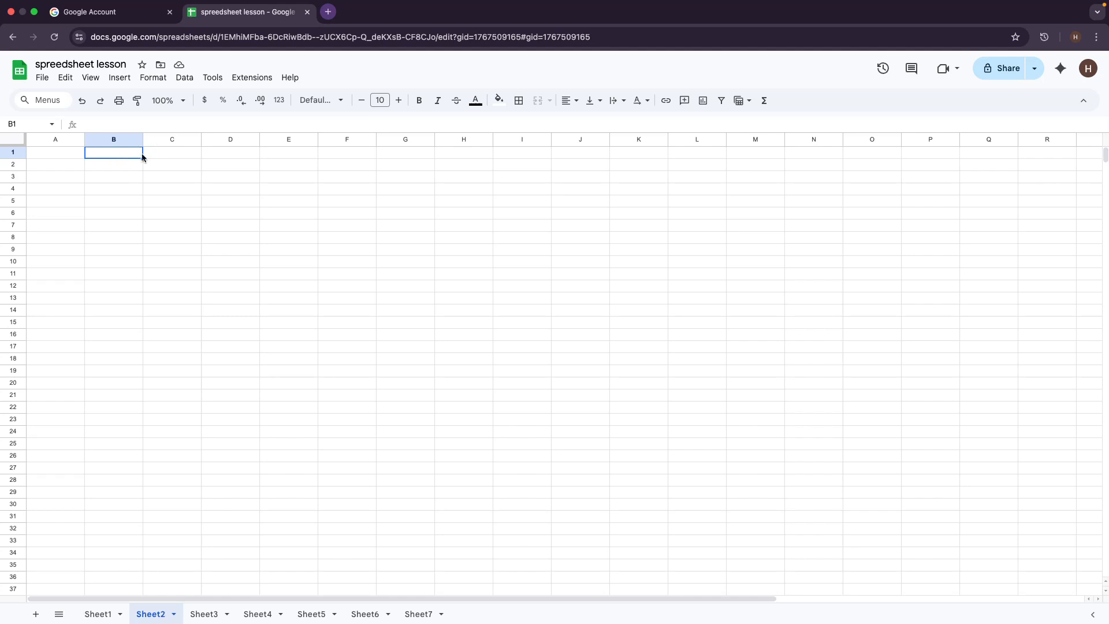
left_click(71, 154)
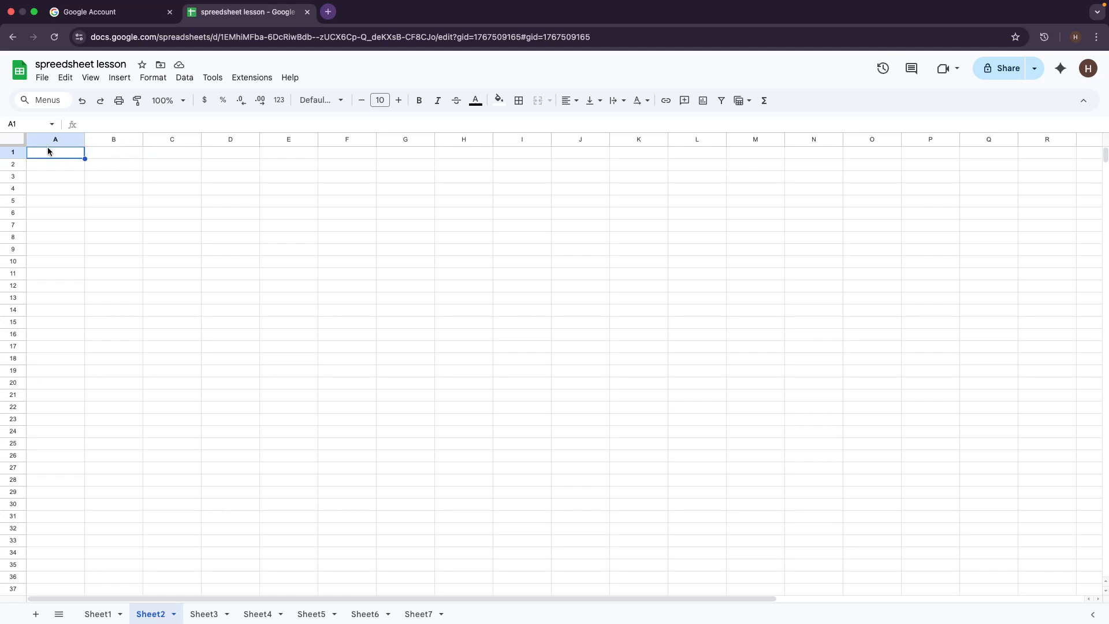
left_click(113, 153)
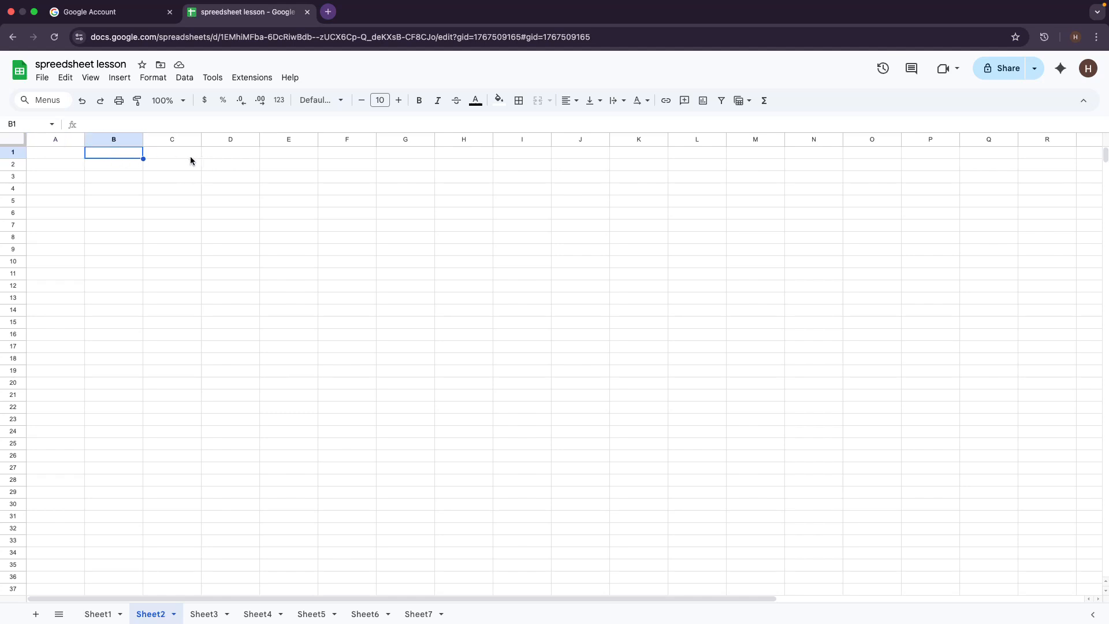
left_click(169, 155)
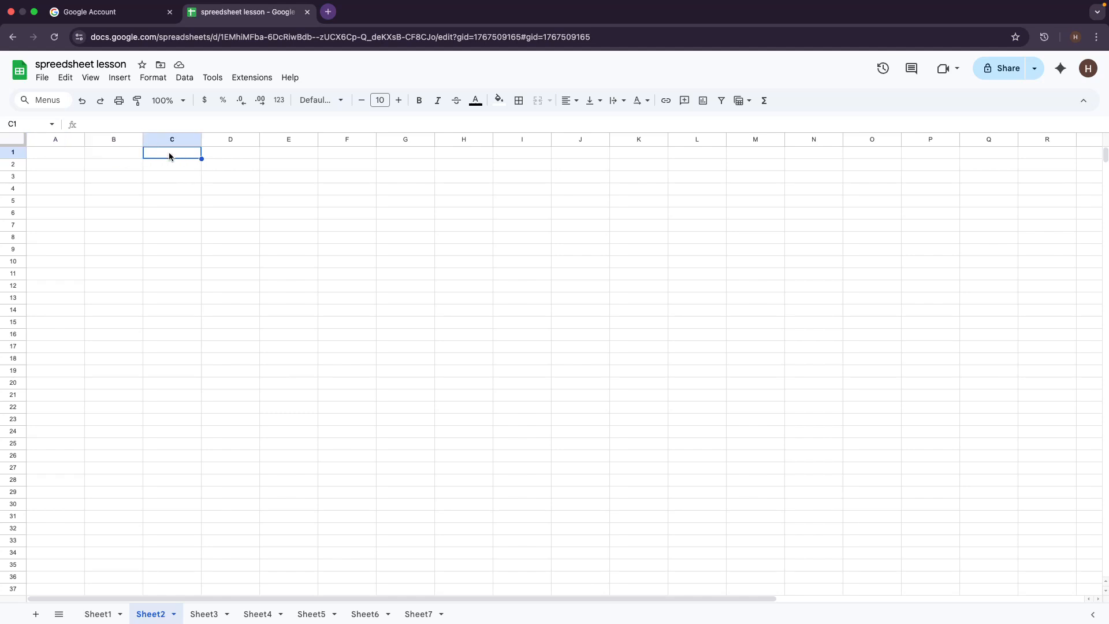
left_click(50, 154)
double_click(51, 152)
key("Caps_Lock")
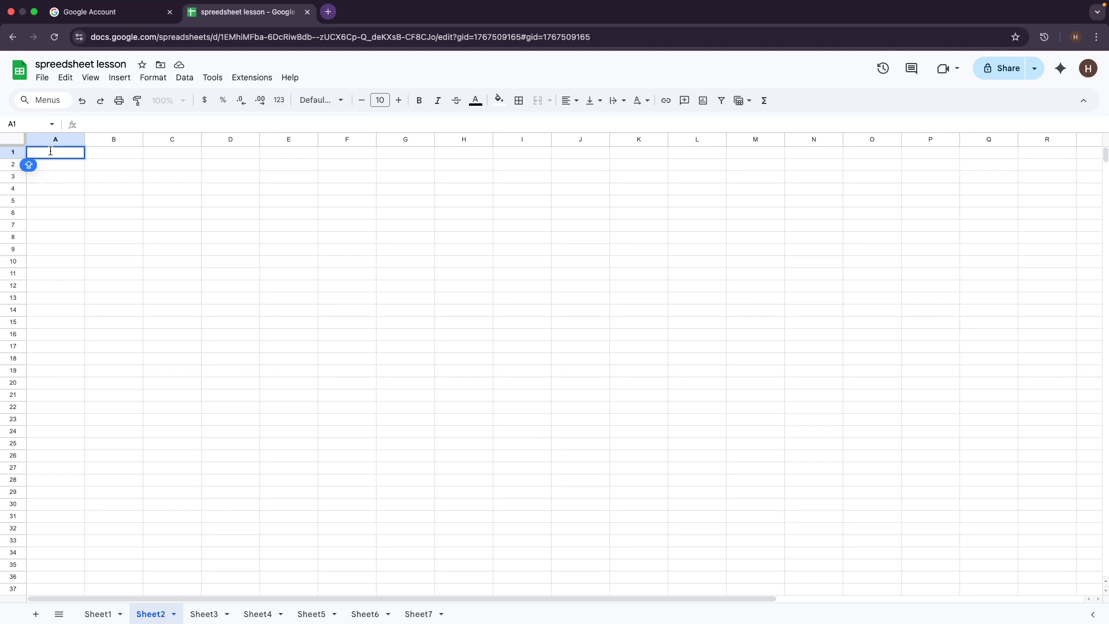
type("1")
key("Return")
type("2")
key("Return")
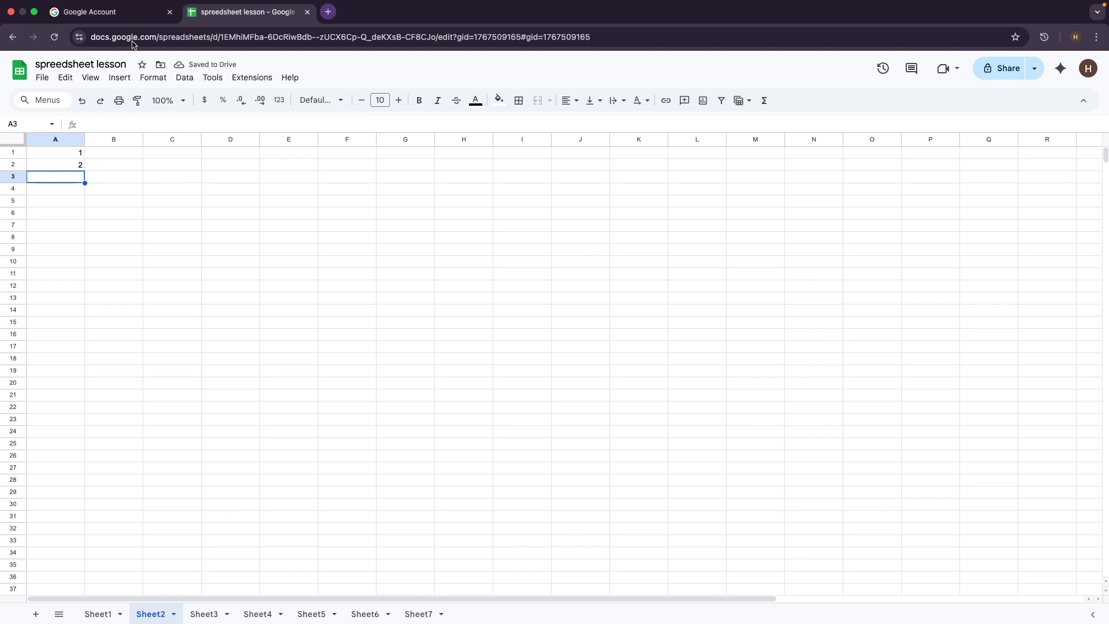
key("super+z")
key("super+z")
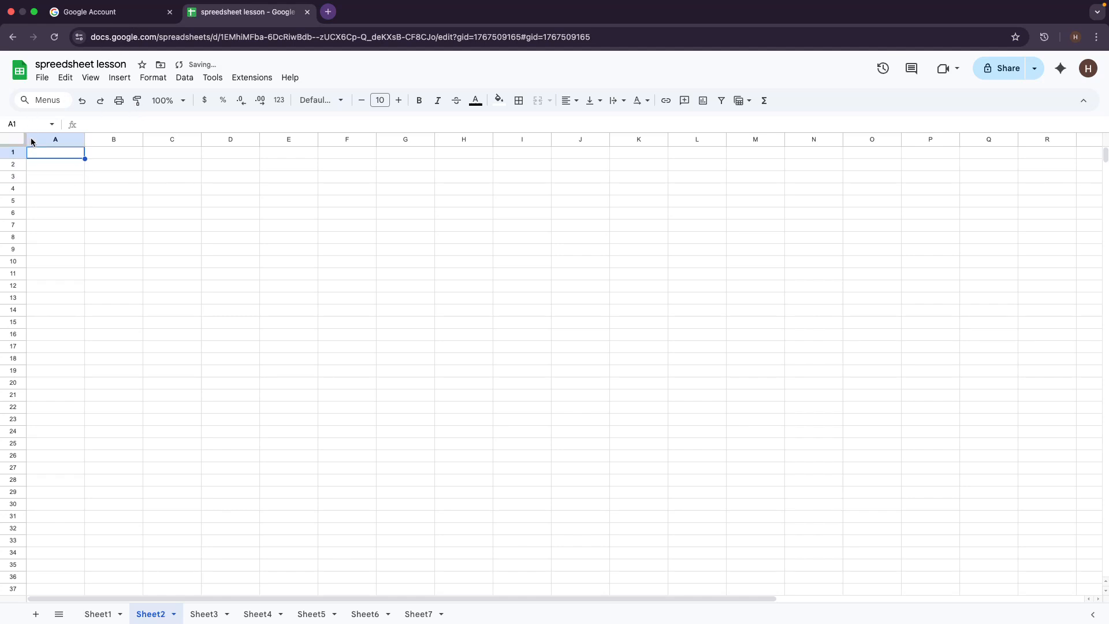
double_click(53, 154)
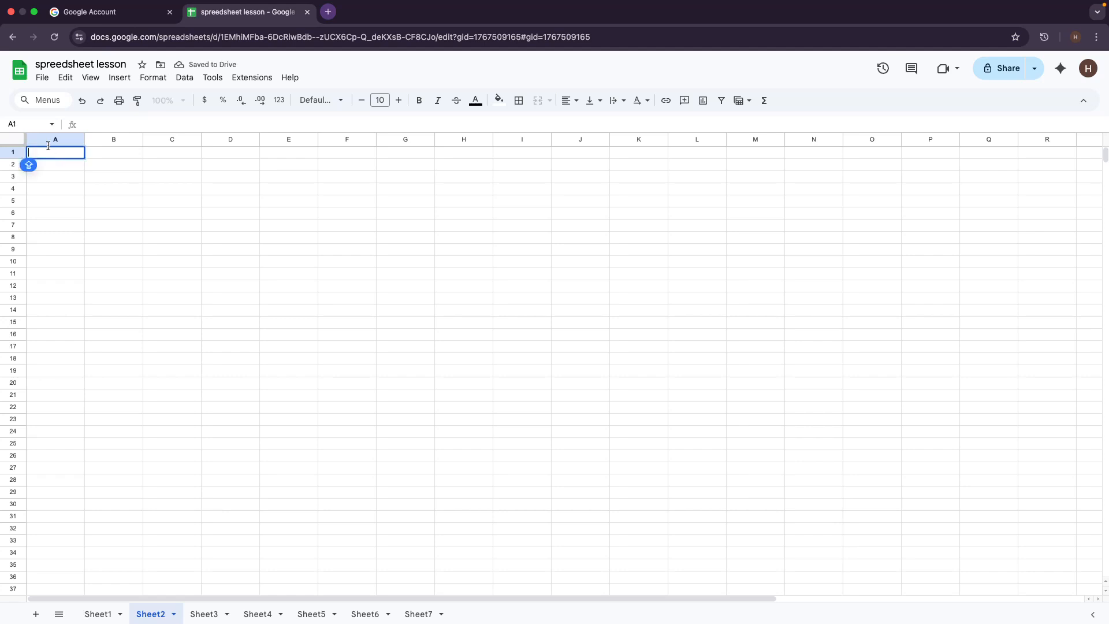
type("iTEM nO")
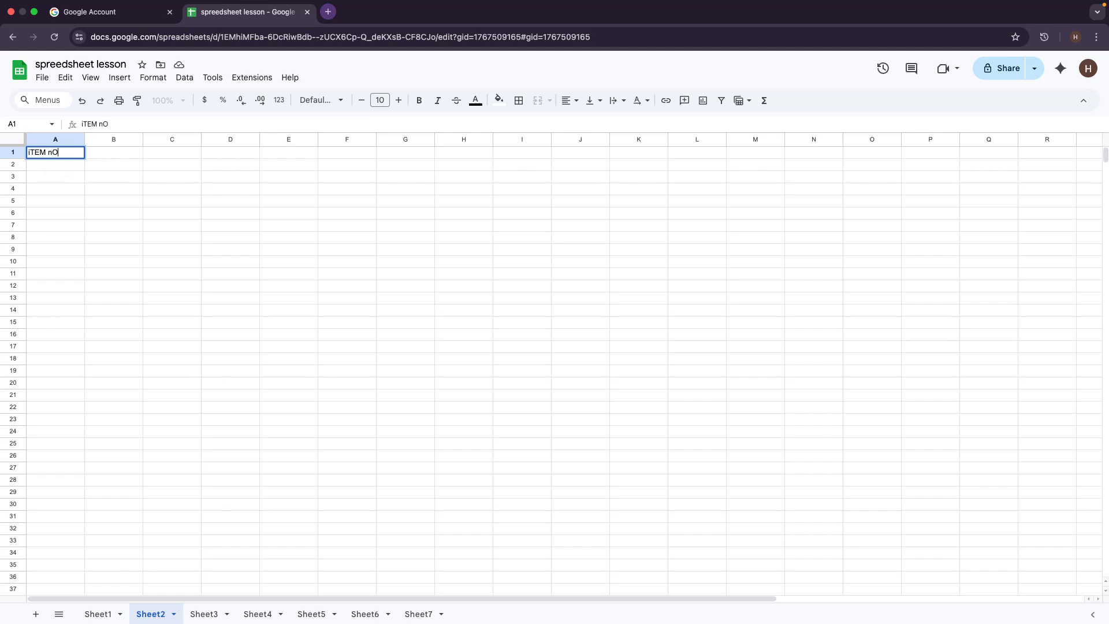
Step: Enter the headers 'Item No', 'Product Name' and 'Amount' in cells A1, B1 and C1
key("BackSpace")
key("BackSpace")
key("BackSpace")
key("BackSpace")
key("BackSpace")
key("BackSpace")
key("Caps_Lock")
type("Item No")
left_click(112, 152)
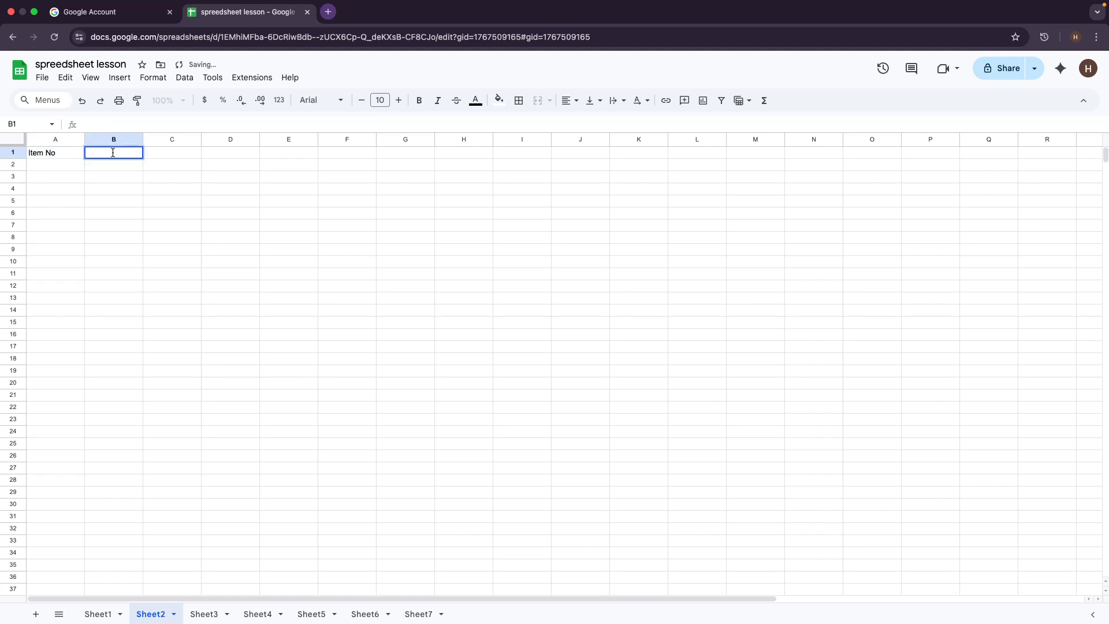
left_click(104, 200)
left_click(105, 153)
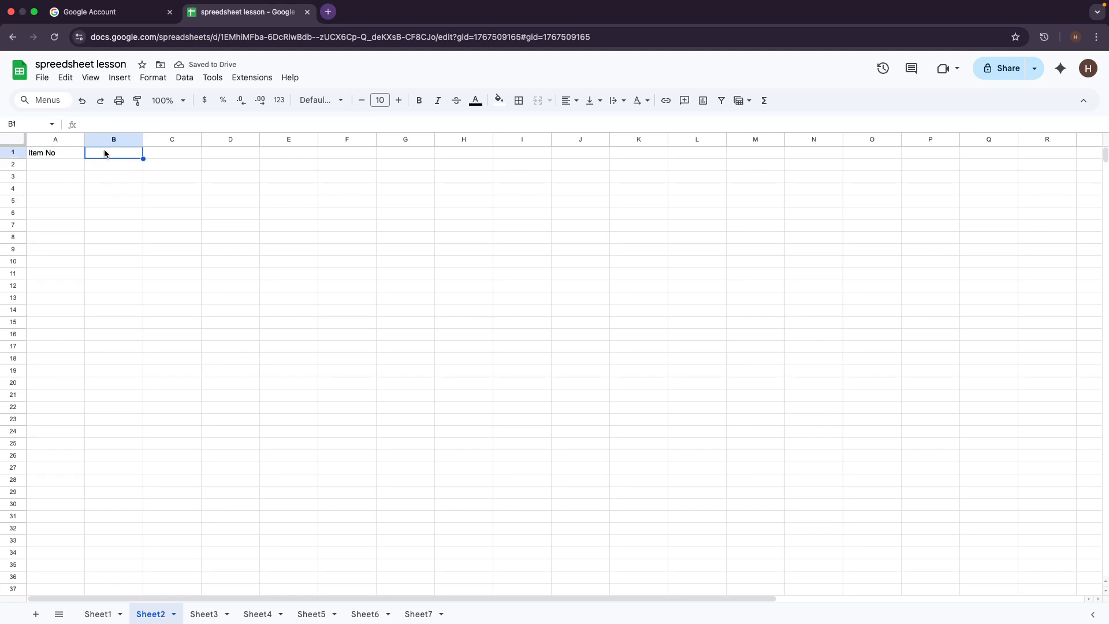
type("P")
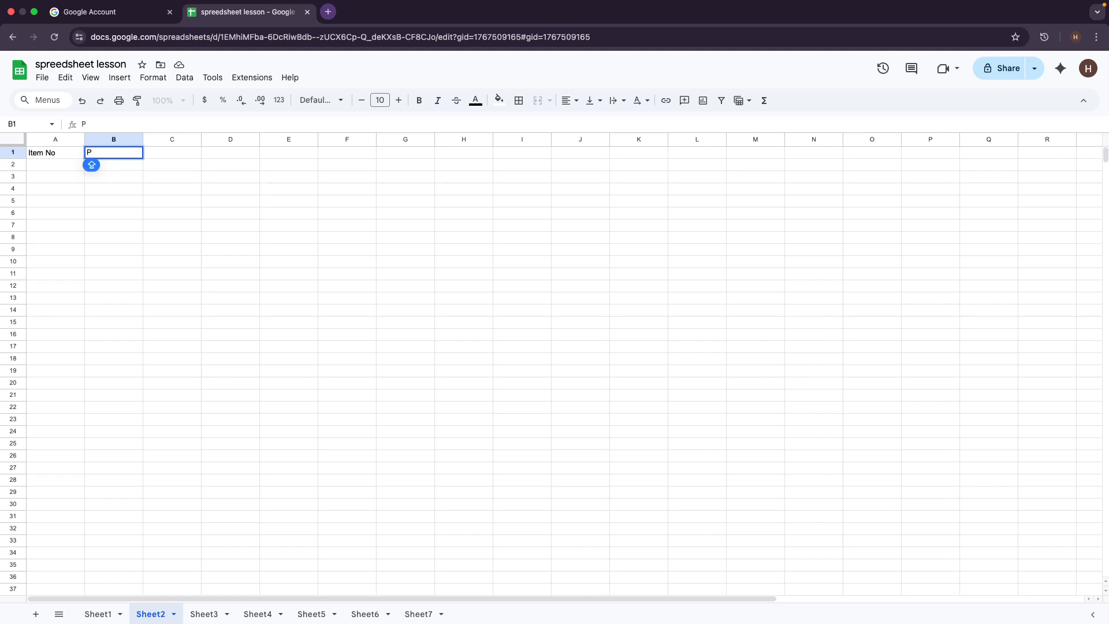
type("R")
key("BackSpace")
type("roduct Name")
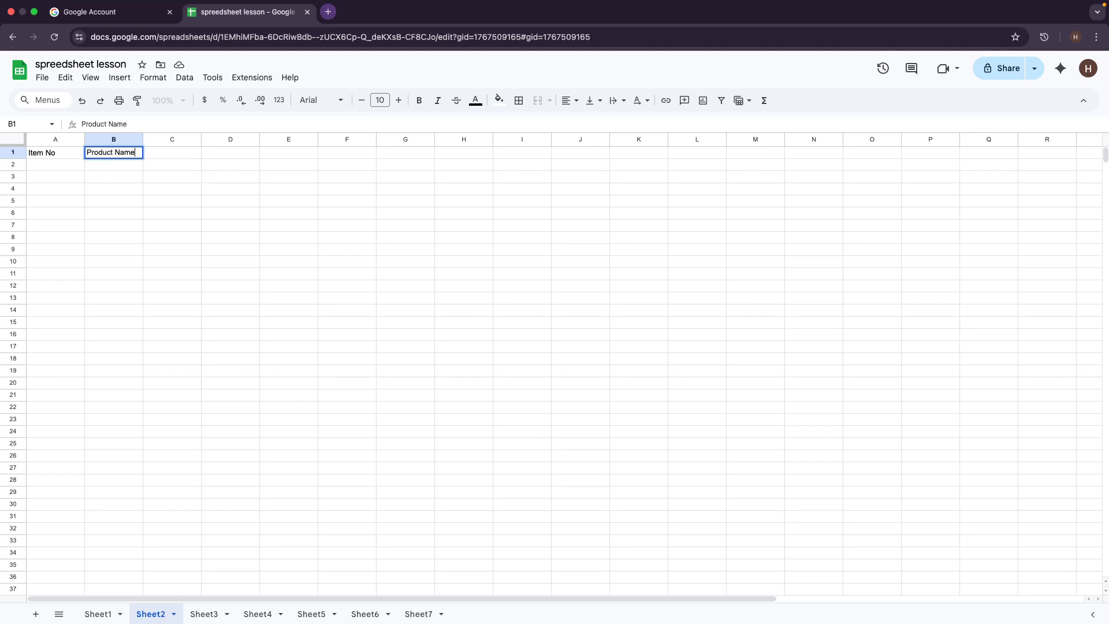
key("Tab")
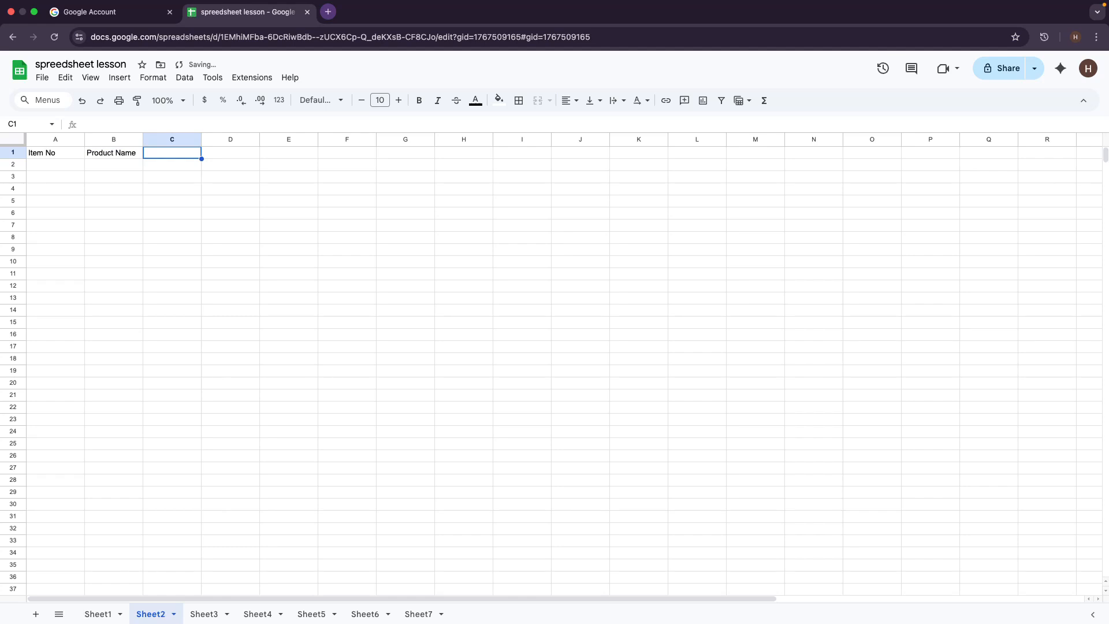
type("Am")
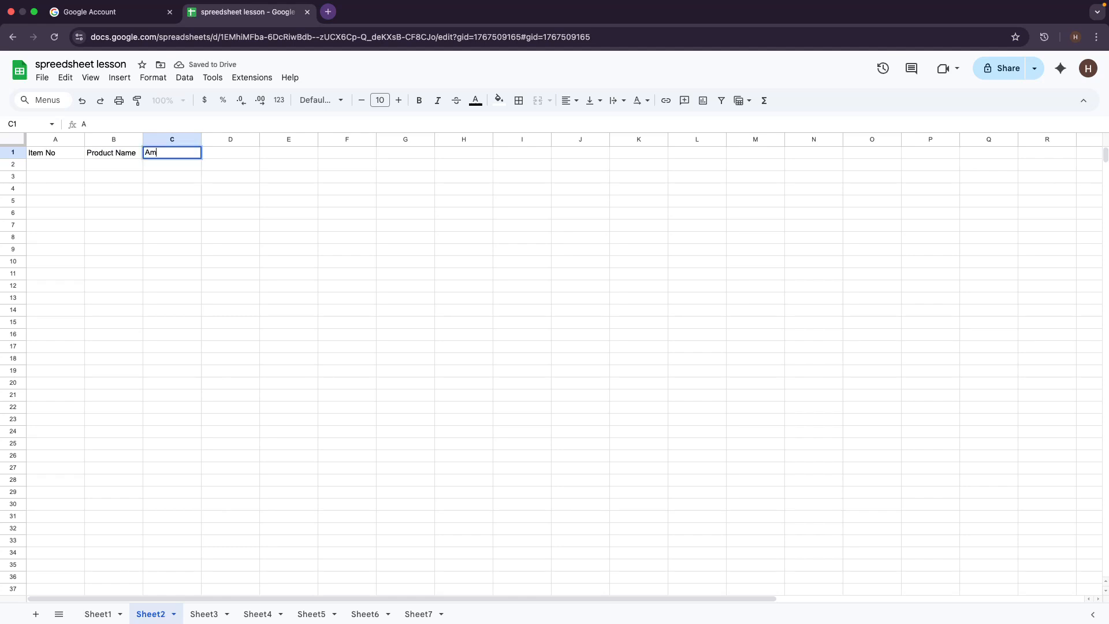
type("ount")
key("Caps_Lock")
Step: Enter item number 1 in cell A2
left_click(63, 157)
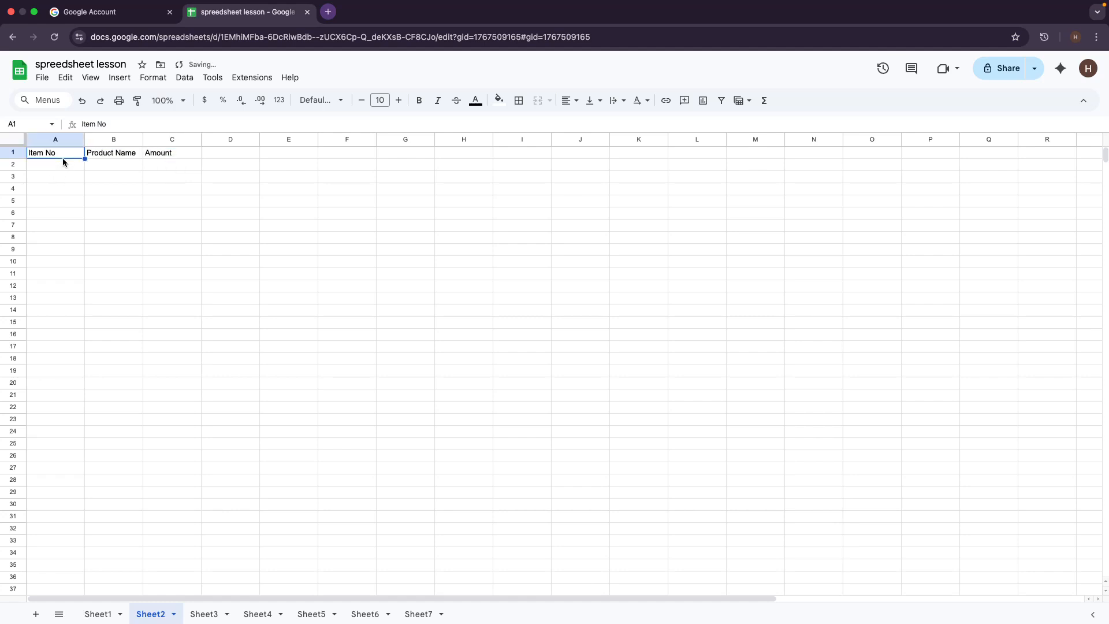
left_click(75, 169)
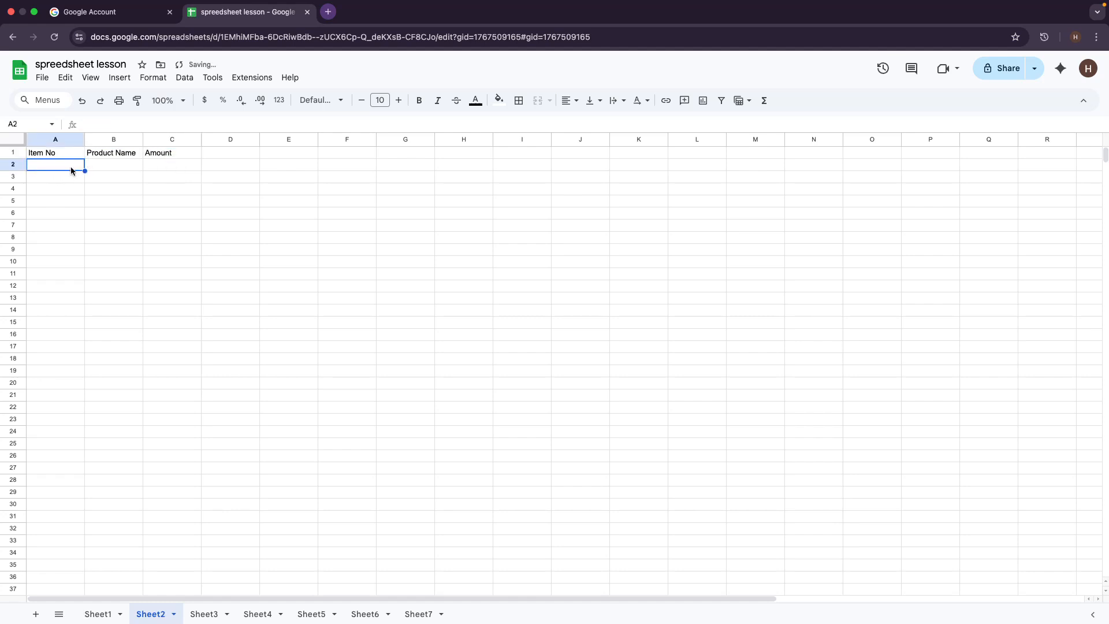
type("1")
key("Caps_Lock")
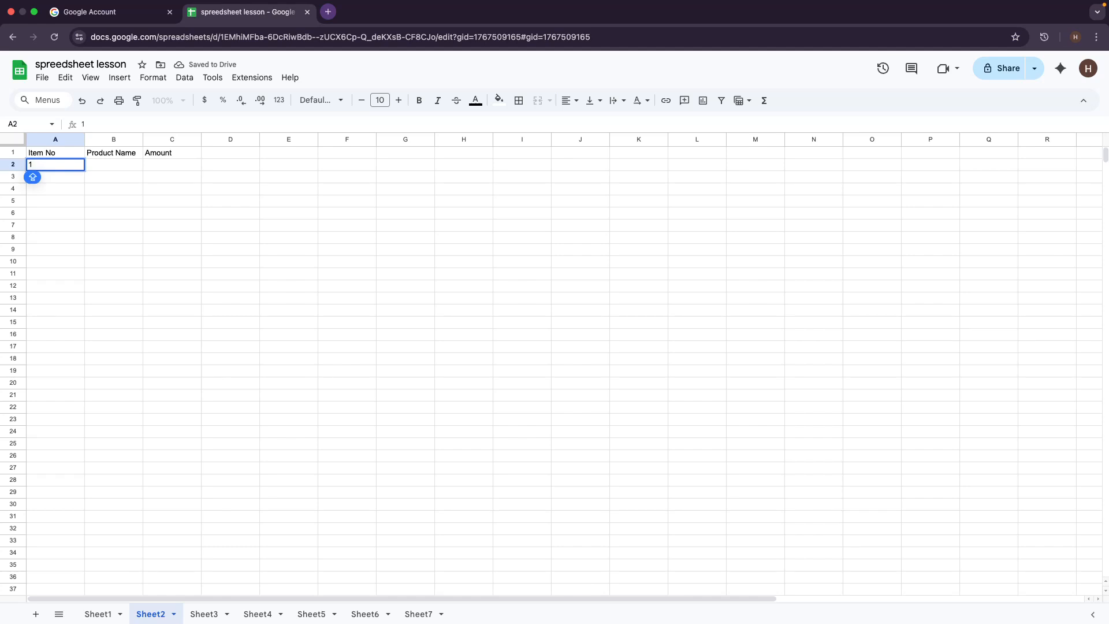
key("Return")
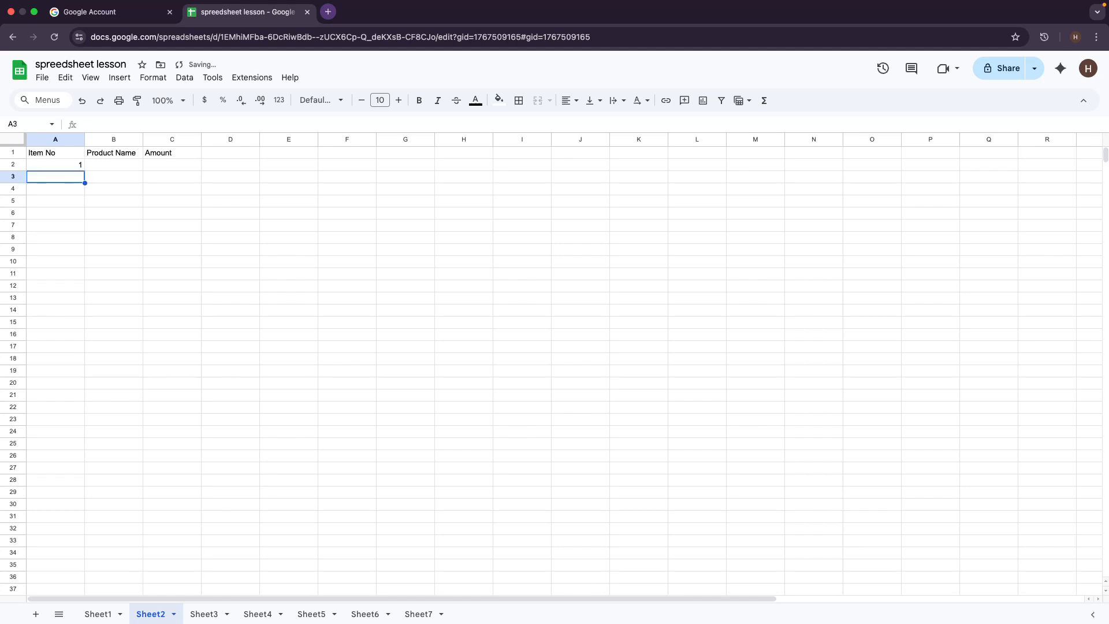
Step: Enter item number 2 in cell A3, then reselect A2
key("Right")
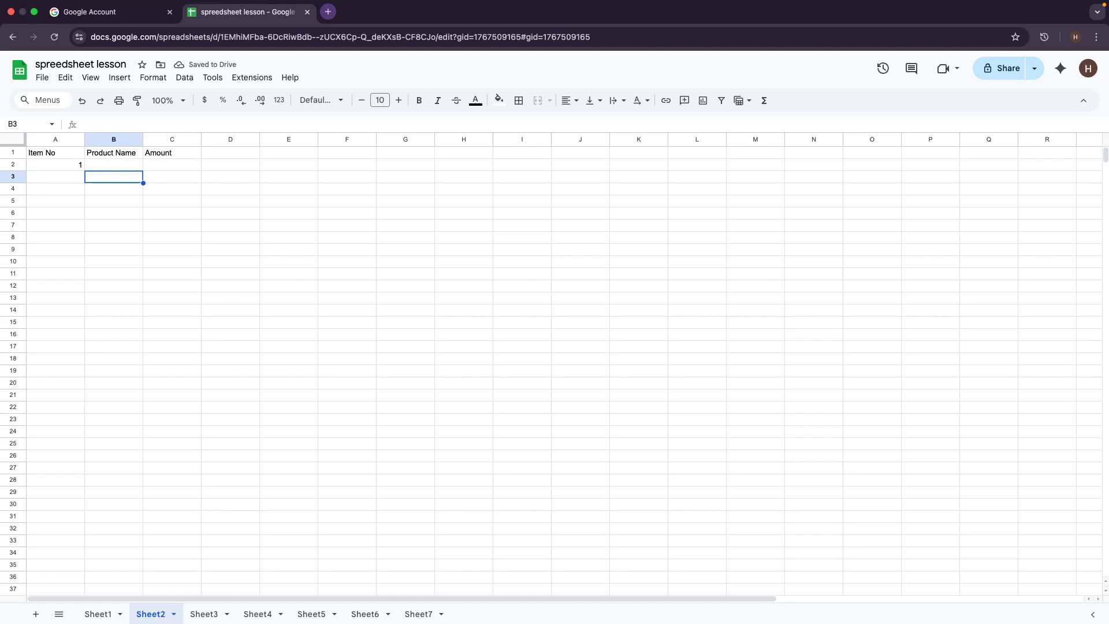
key("Right")
key("Left")
key("Left")
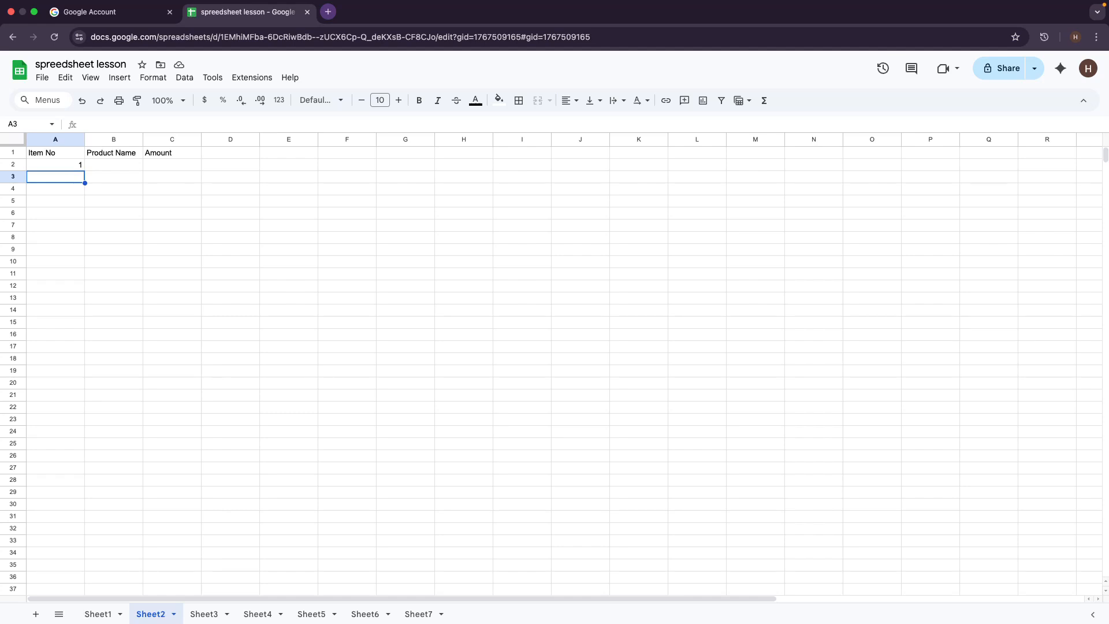
key("Right")
key("Right")
key("Right")
key("Right")
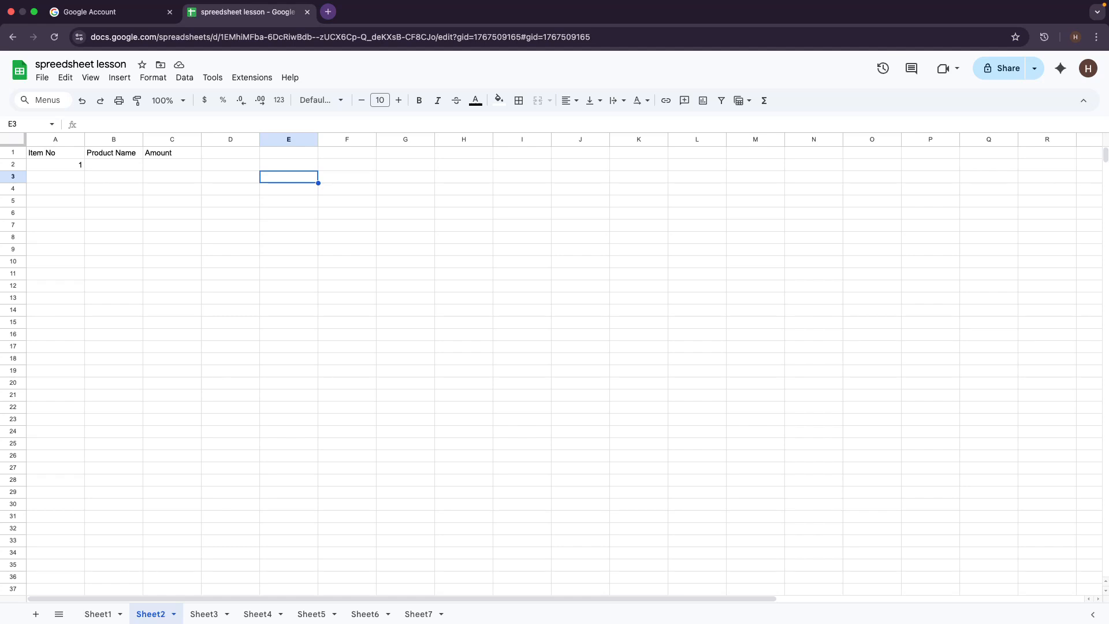
key("shift+Left")
key("shift+Left")
key("Left")
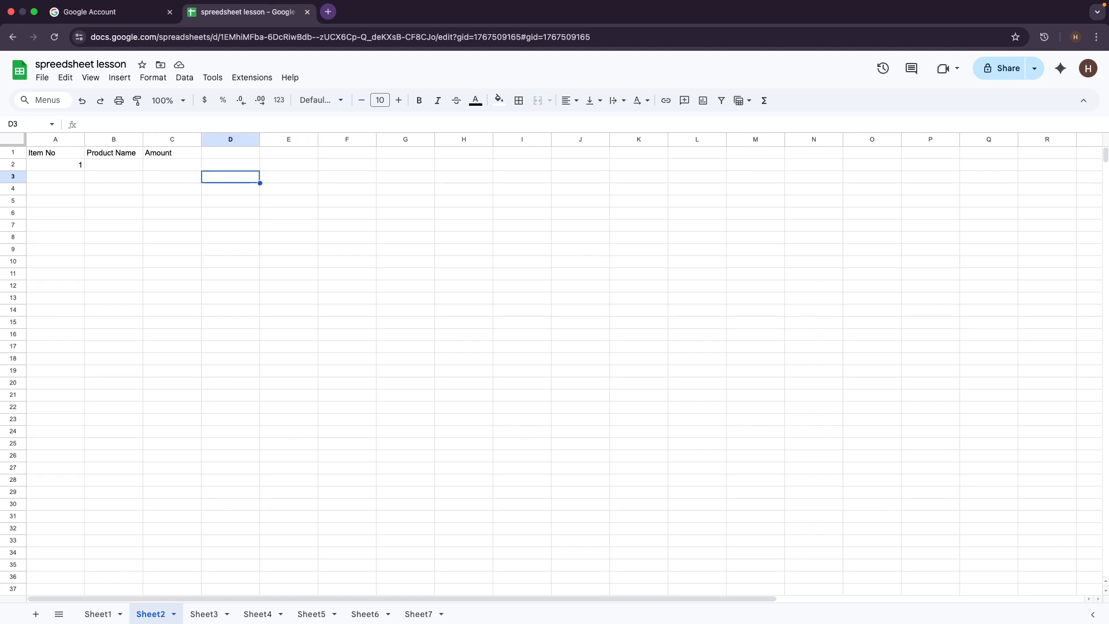
key("Left")
key("Left")
key("Left")
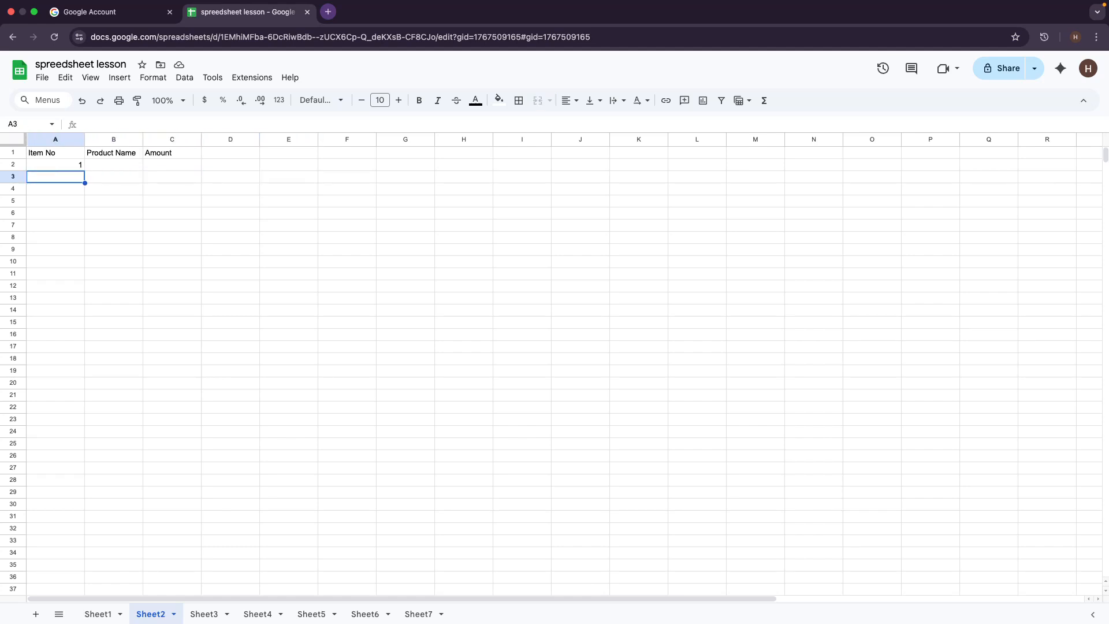
scroll(94, 190, "right", 1)
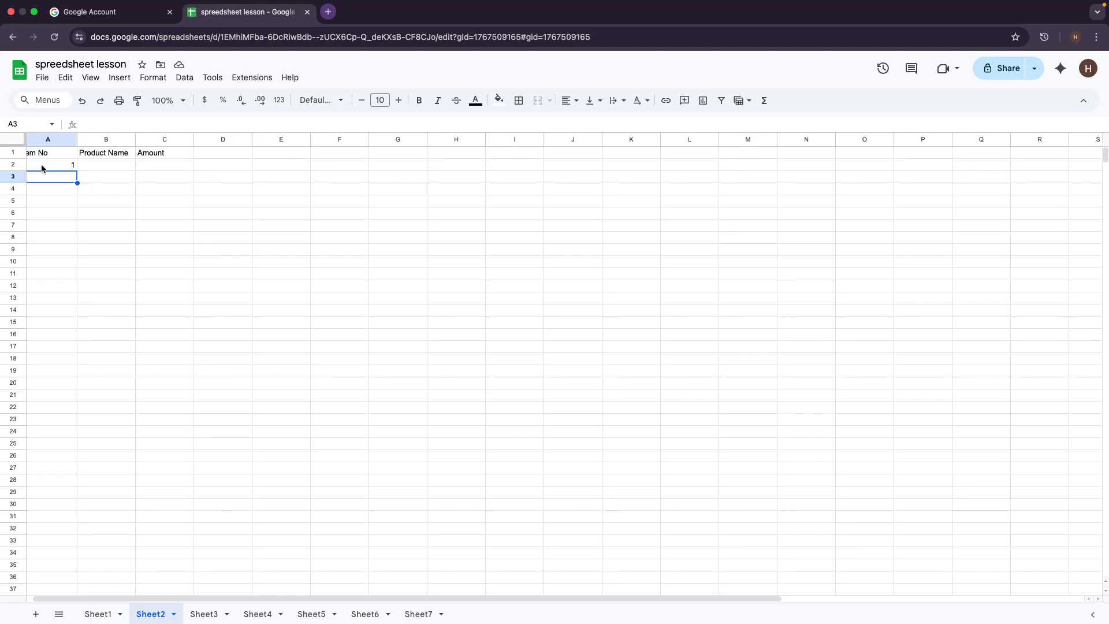
type("2")
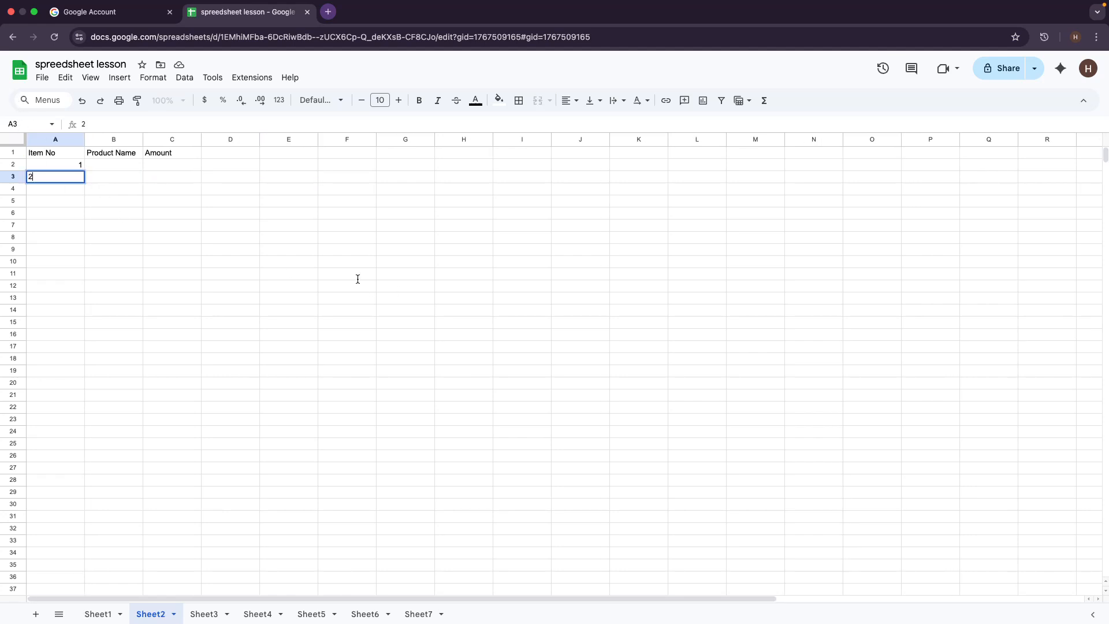
left_click(230, 236)
left_click(67, 166)
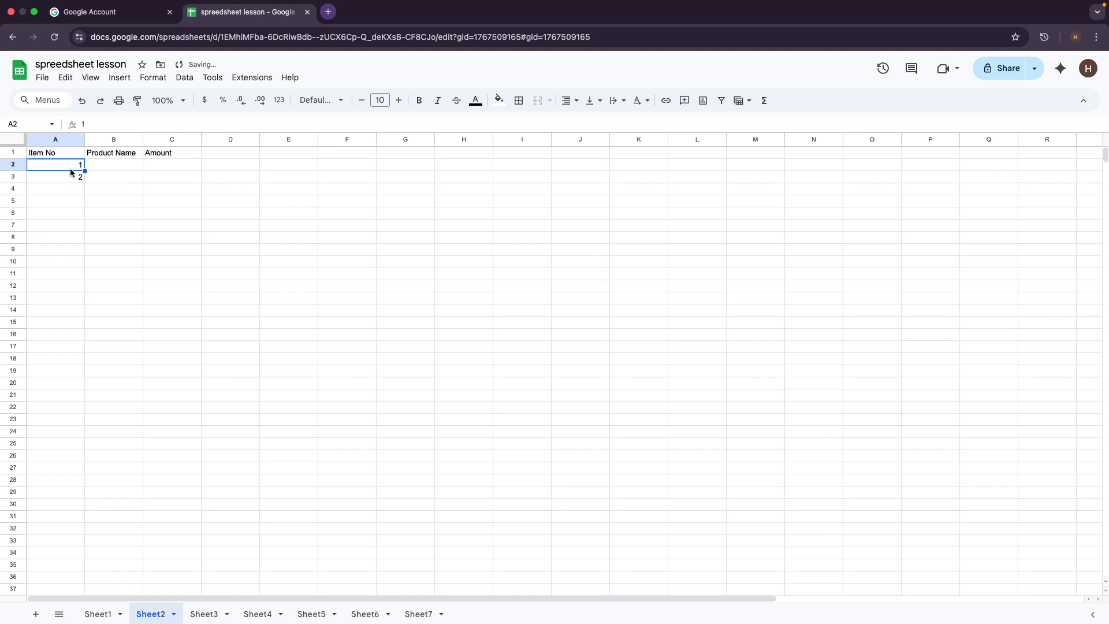
Step: Select 1 and 2 in A2:A3 and fill the series down to 41 in A42
left_click_drag(64, 167, 64, 177)
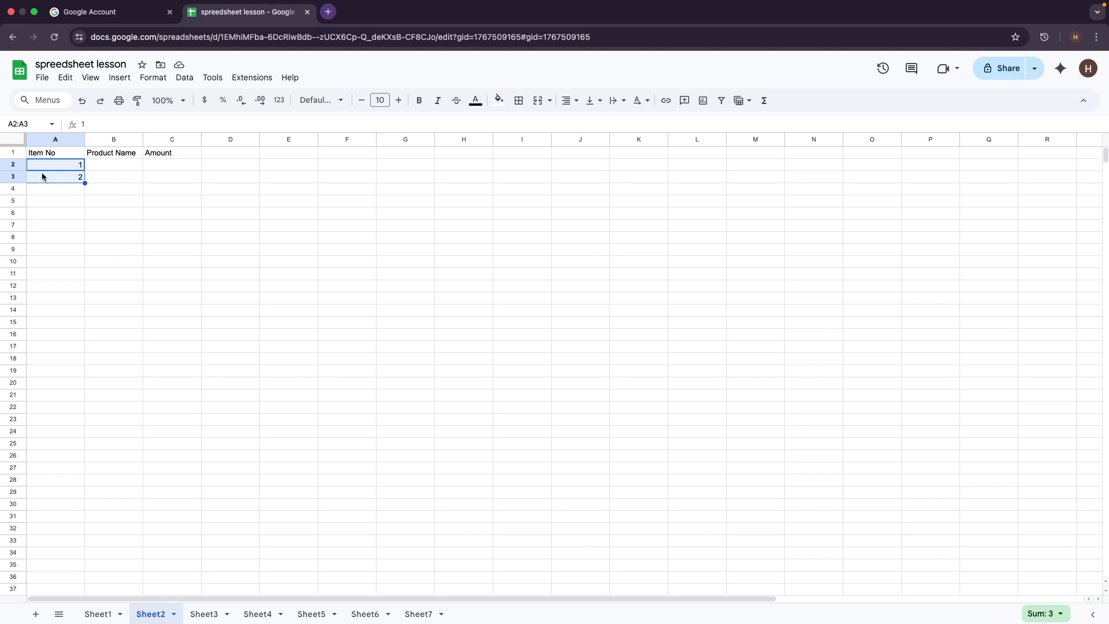
left_click(64, 200)
left_click(58, 153)
left_click(57, 165)
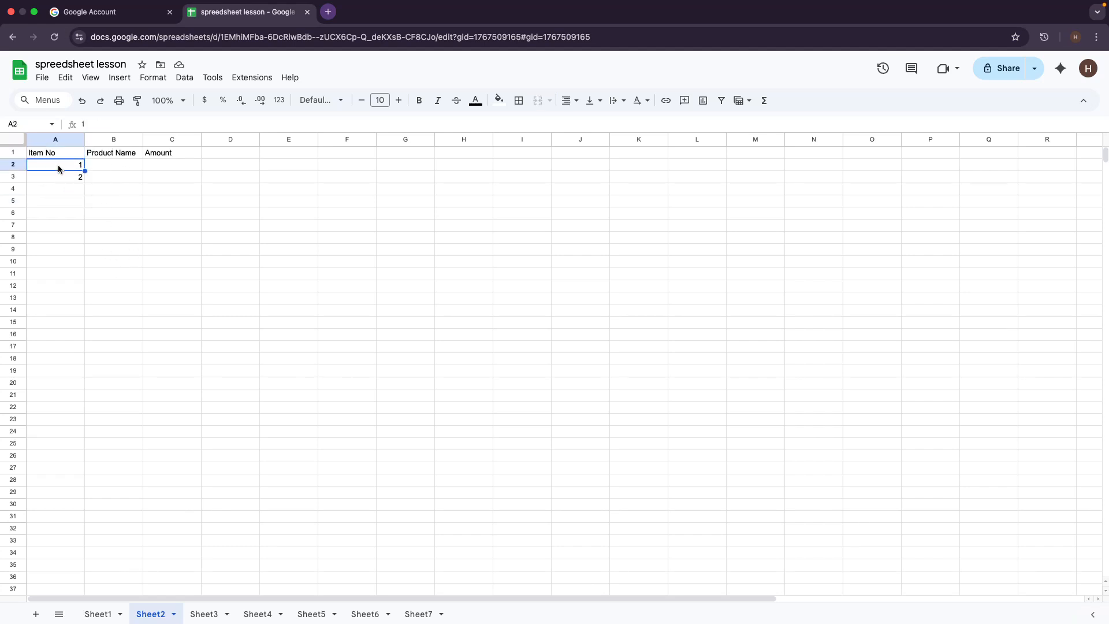
left_click(91, 224)
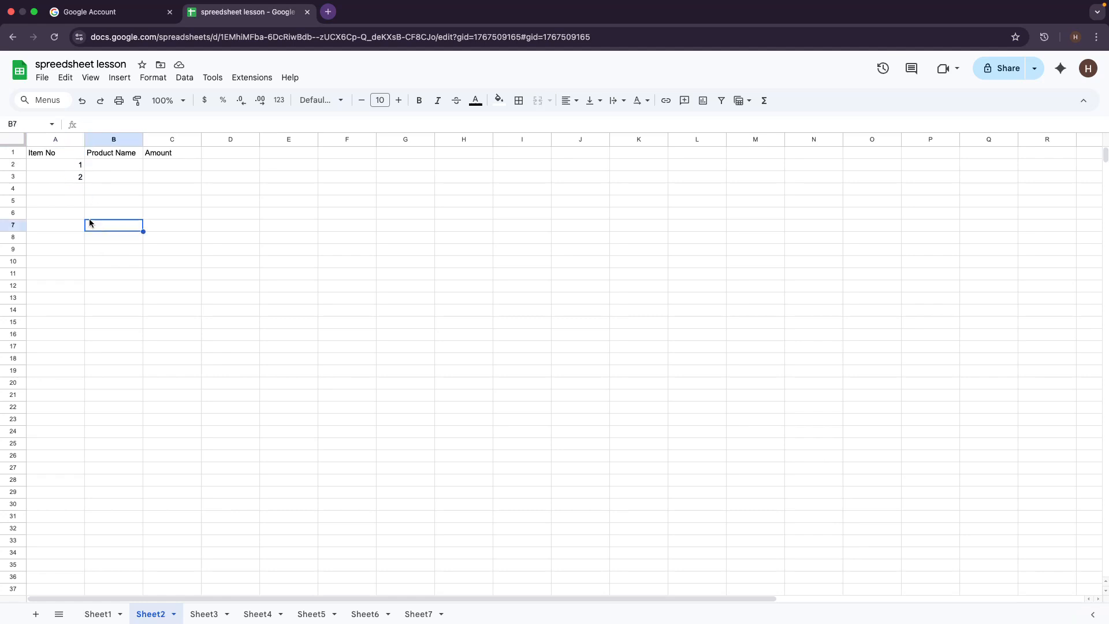
left_click_drag(32, 165, 80, 179)
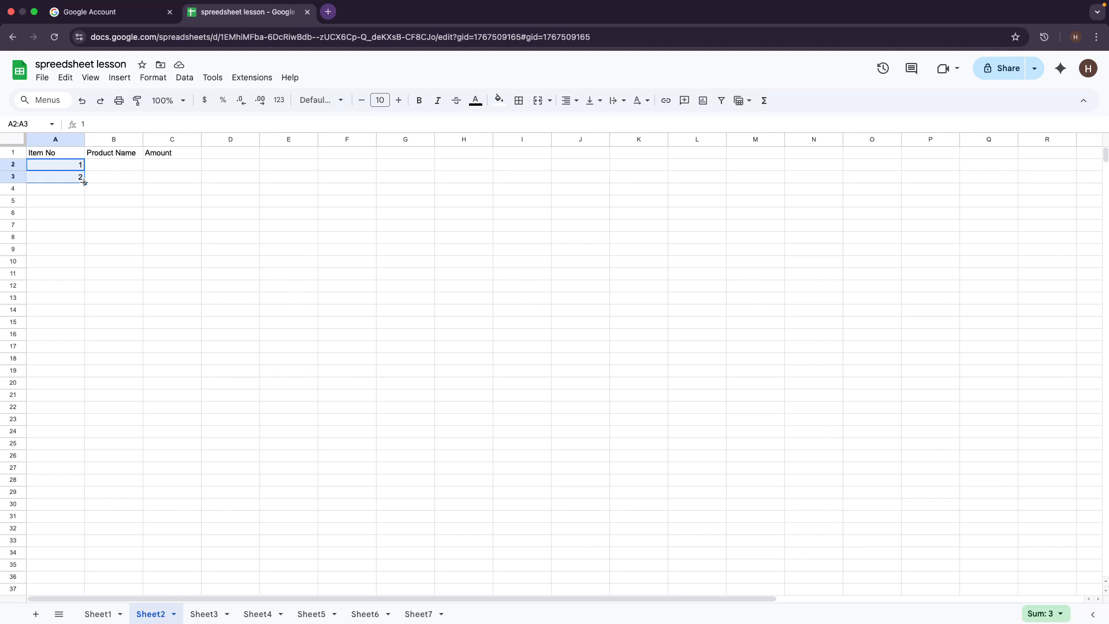
left_click_drag(84, 182, 85, 300)
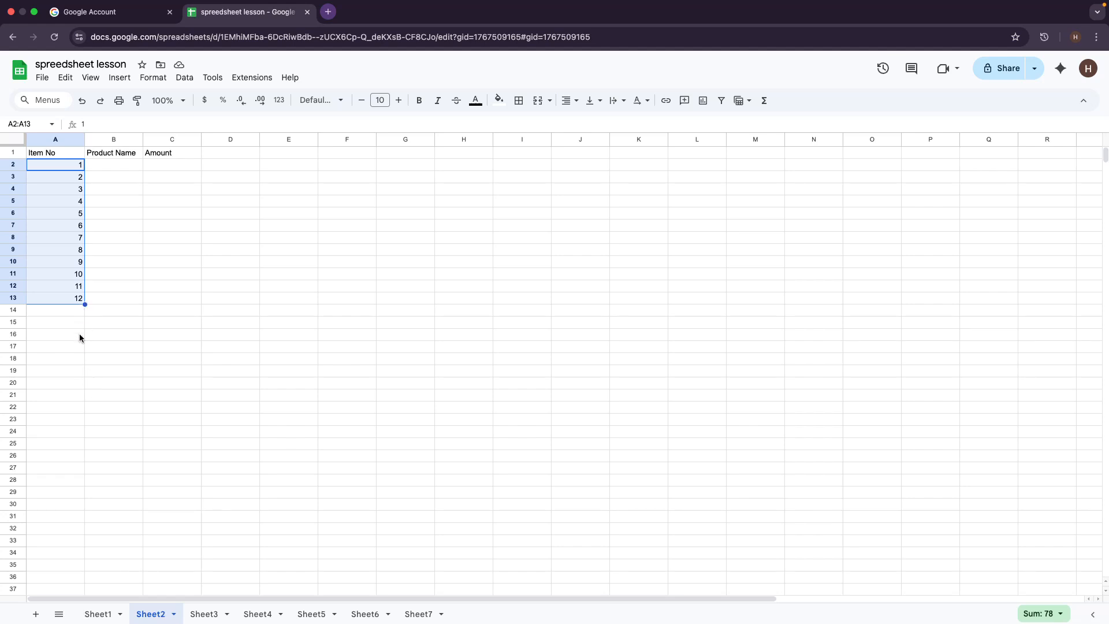
left_click_drag(85, 305, 53, 467)
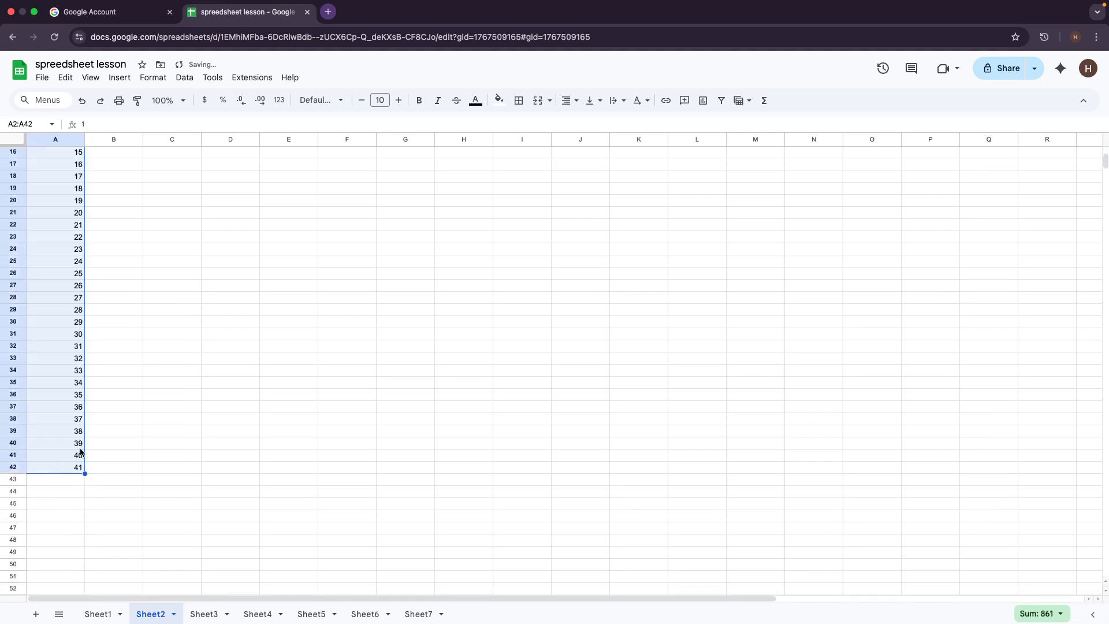
scroll(34, 248, "down", 5)
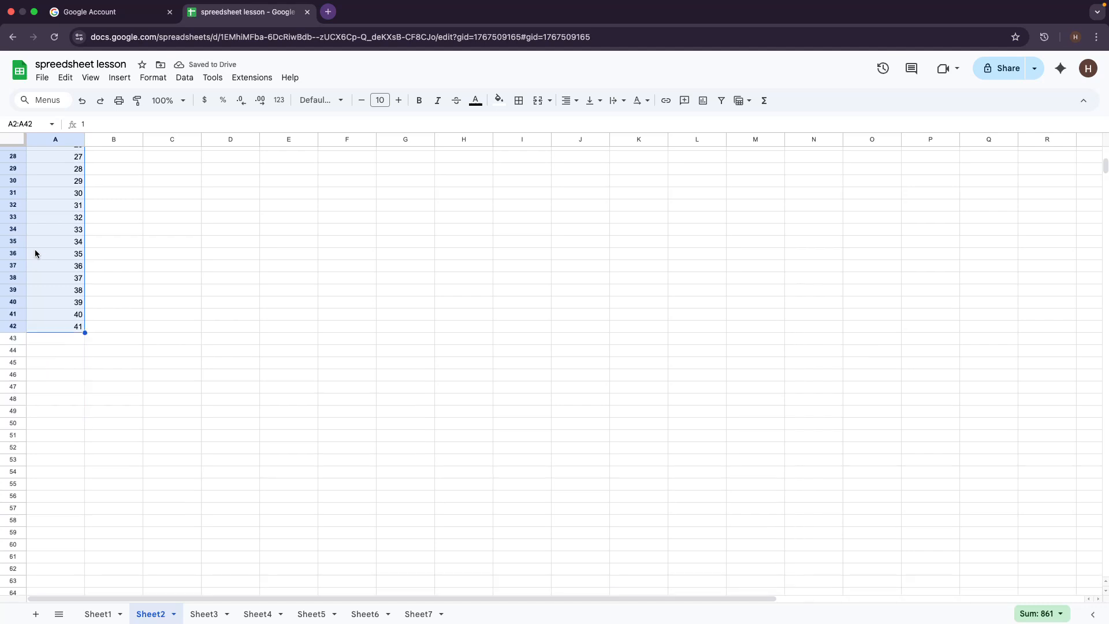
scroll(35, 248, "up", 10)
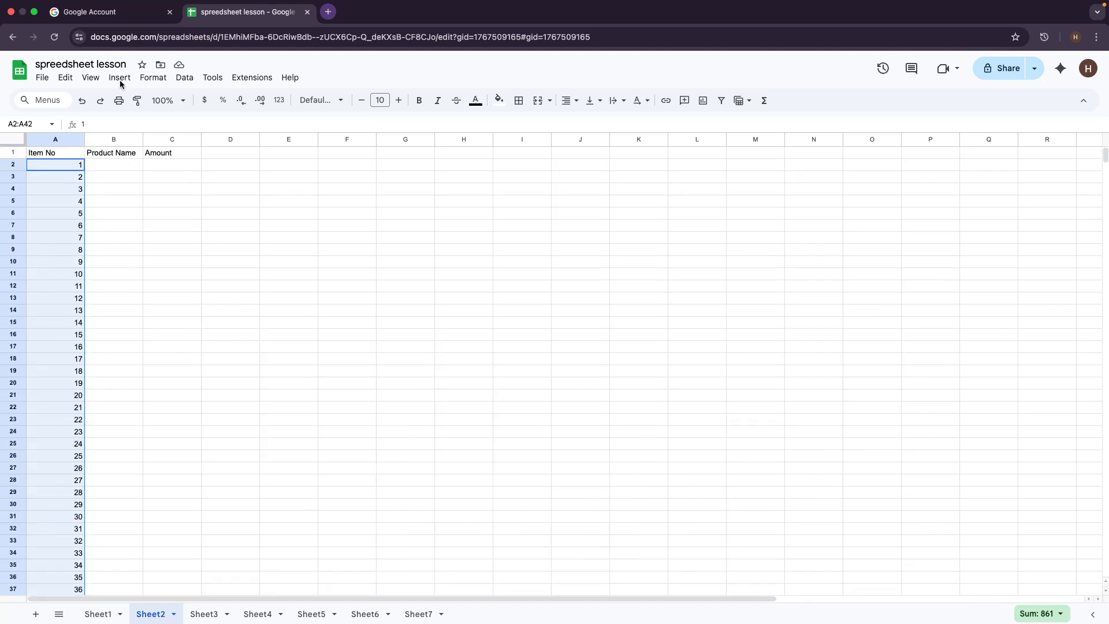
Step: Undo the long fill and refill the Item No series so it ends at 9 in A10
key("super+z")
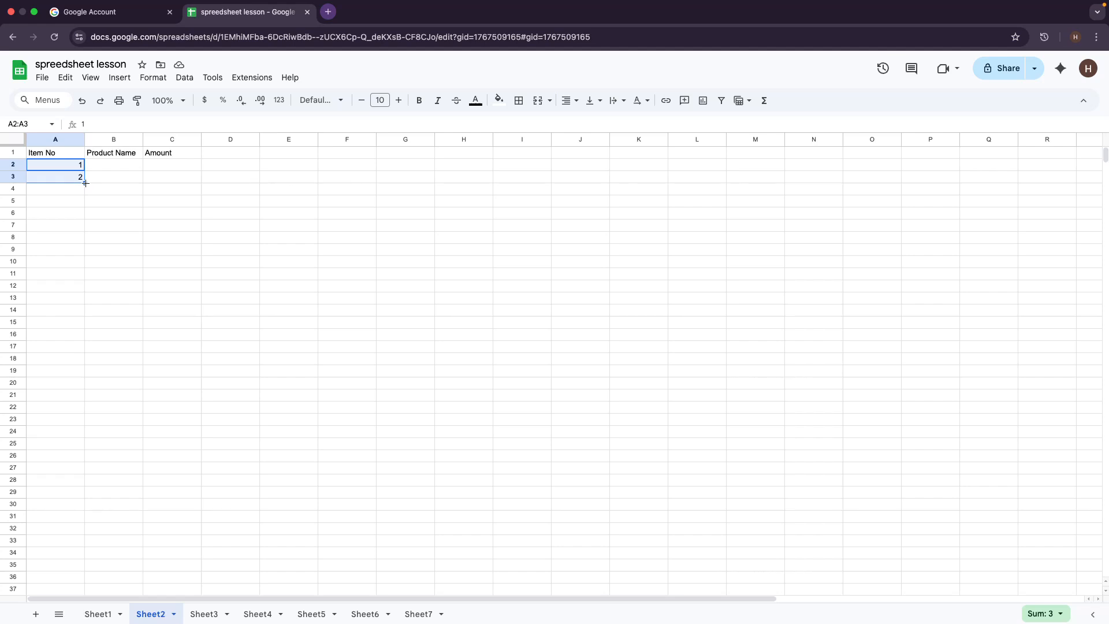
left_click_drag(86, 183, 82, 268)
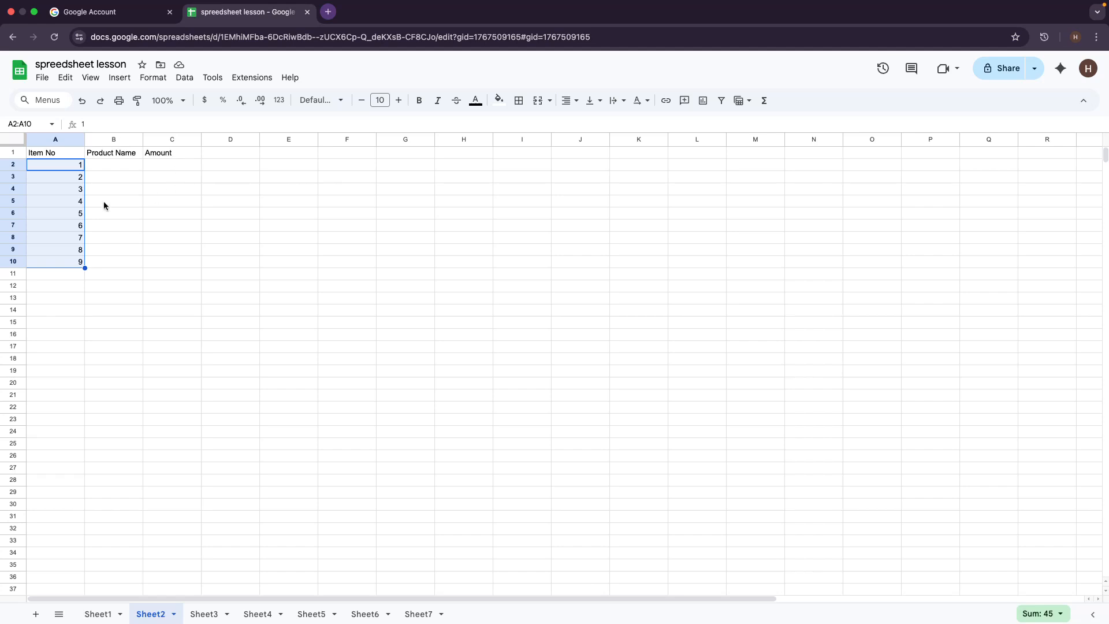
Step: Enter jan and feb in D1:D2, then fill the months down to oct in D10
left_click(114, 167)
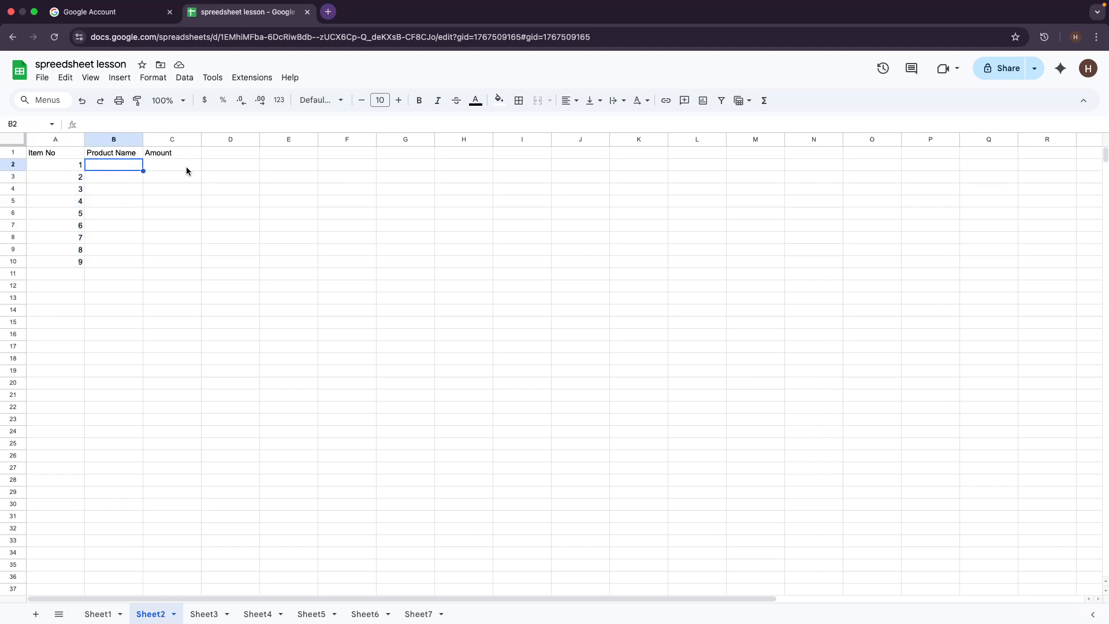
left_click(231, 153)
double_click(231, 154)
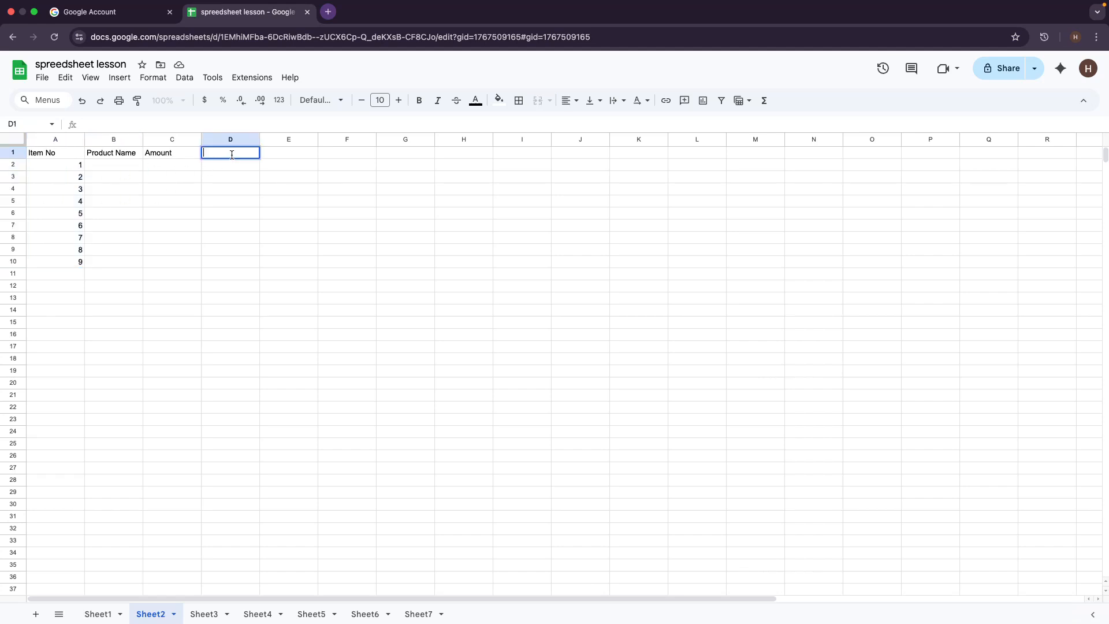
type("jan")
key("Return")
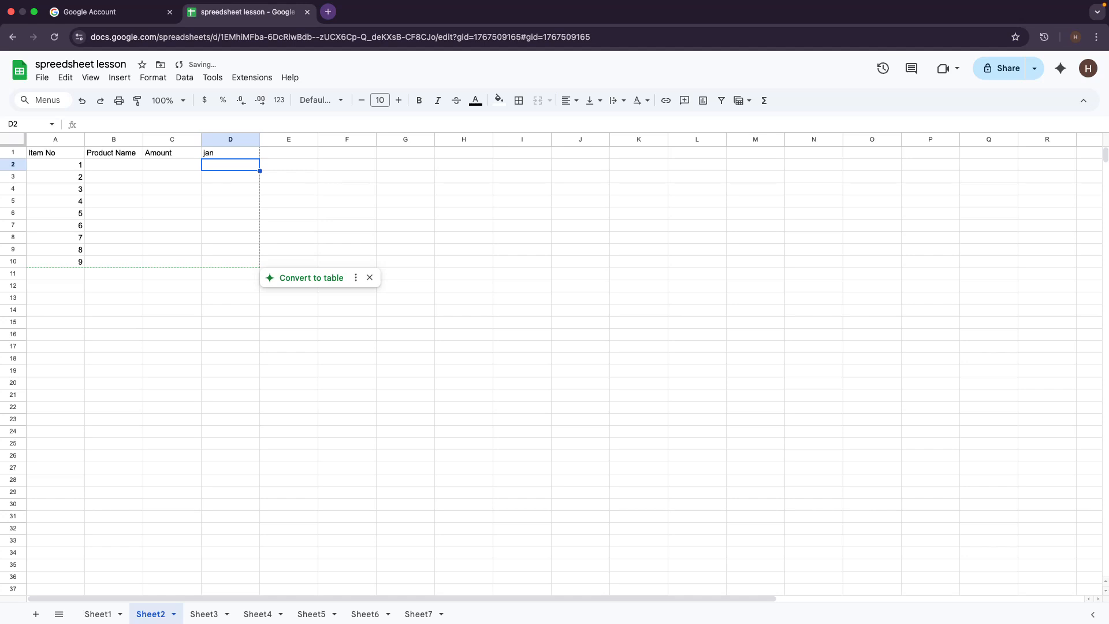
type("feb")
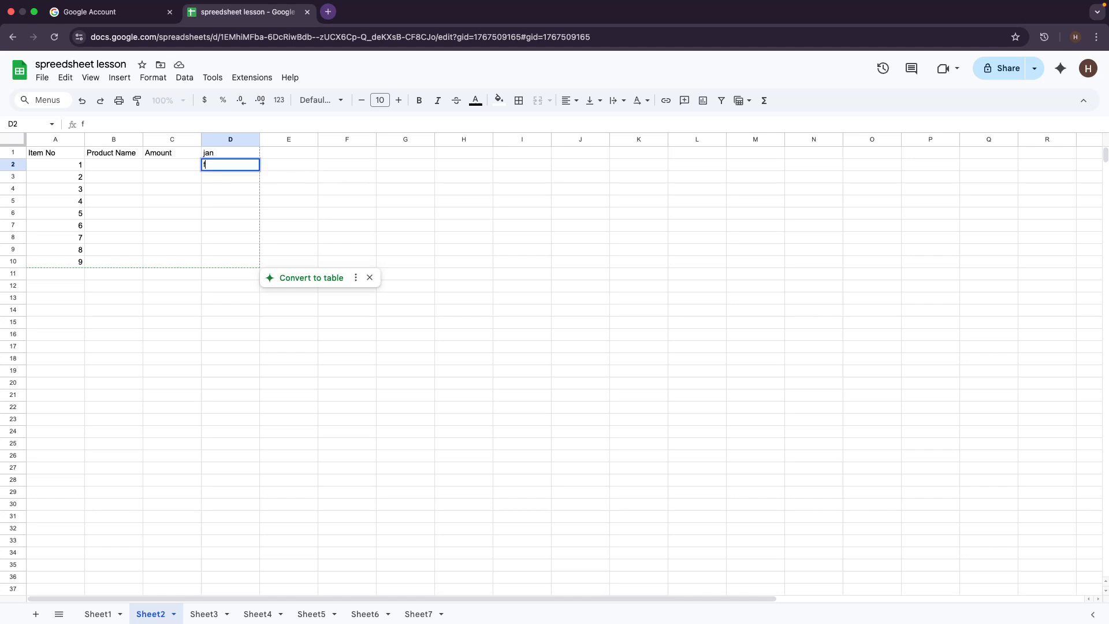
left_click(281, 163)
left_click(206, 154)
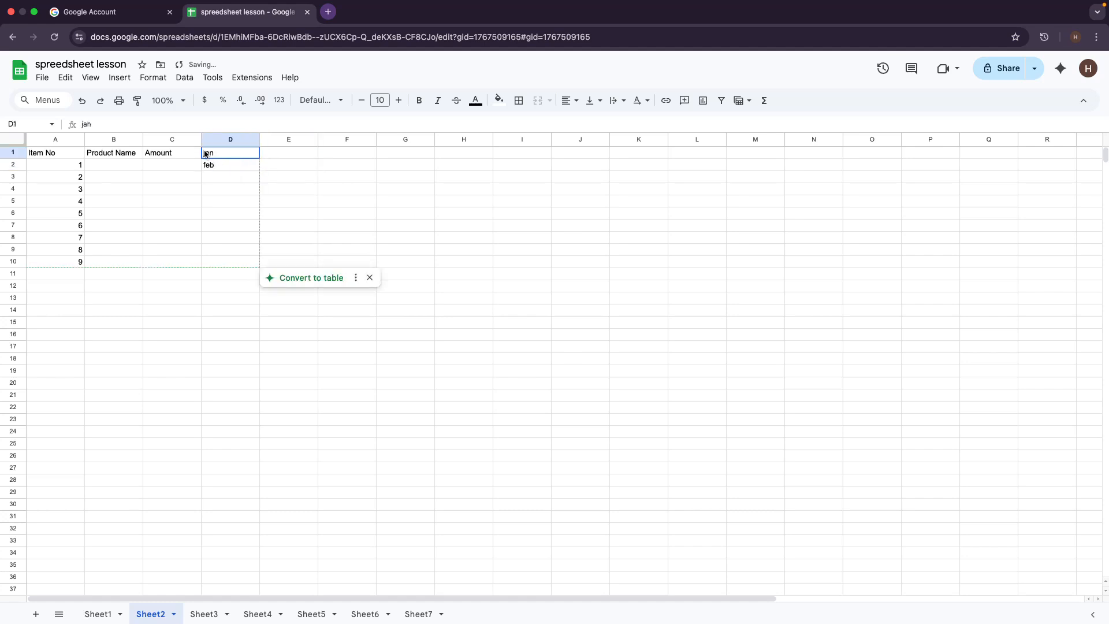
left_click_drag(206, 153, 212, 168)
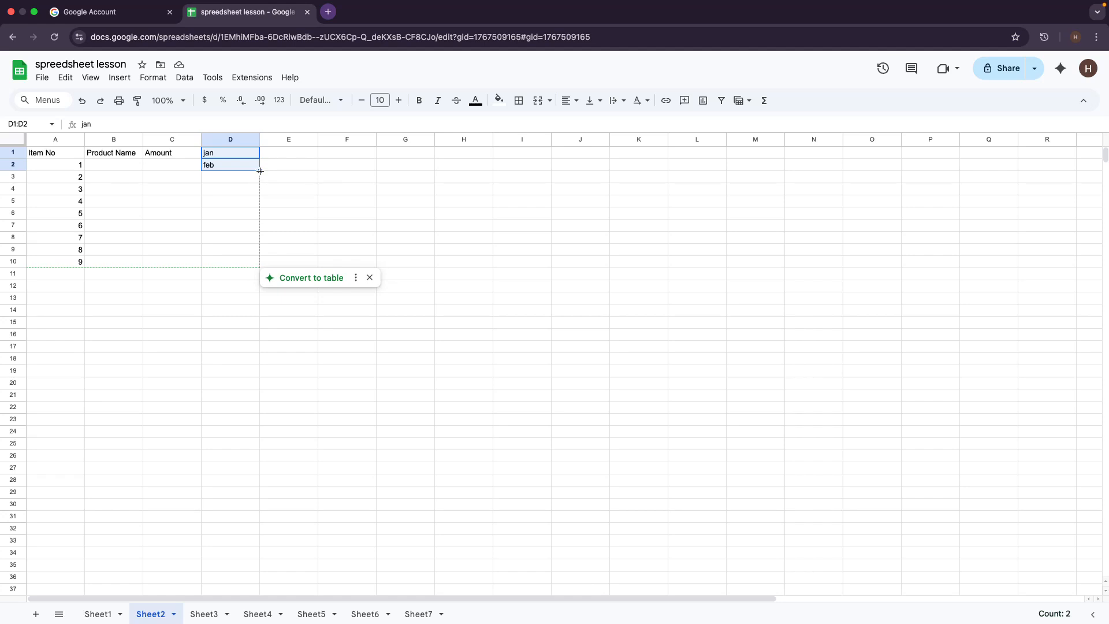
left_click_drag(260, 171, 260, 261)
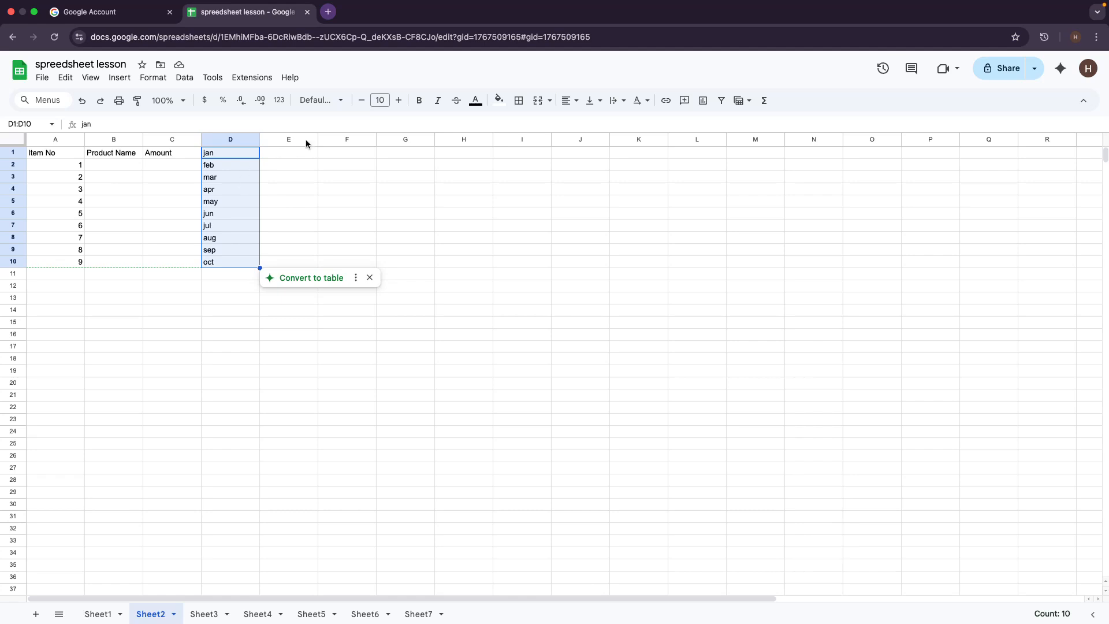
Step: Enter sun and mon in E1:E2, dismiss the table suggestion, and fill day names to E27
double_click(290, 152)
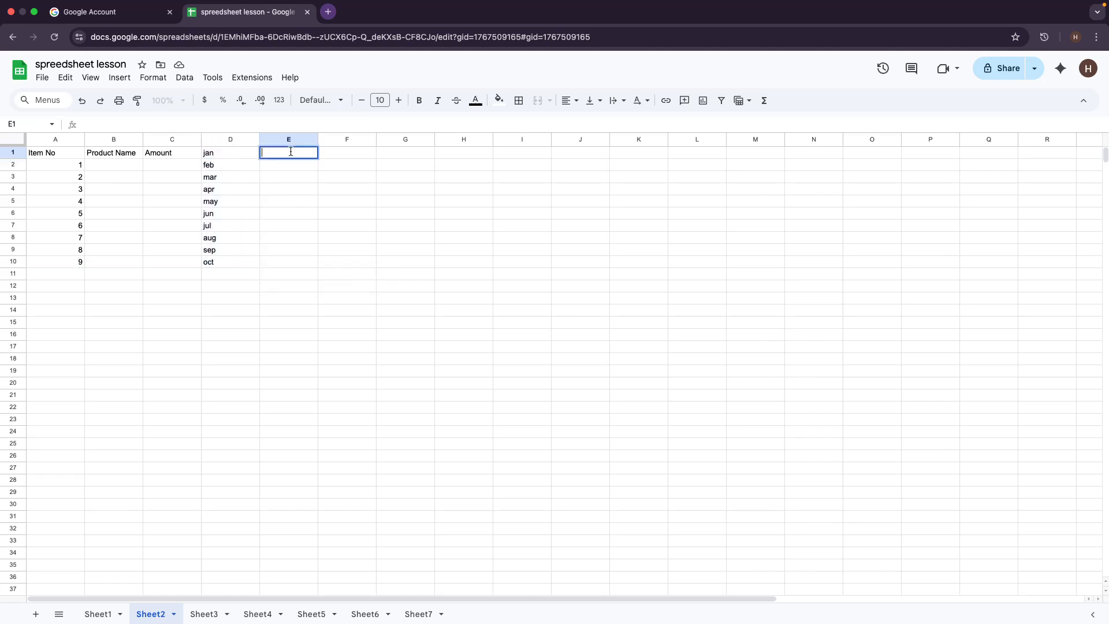
type("sun")
key("Return")
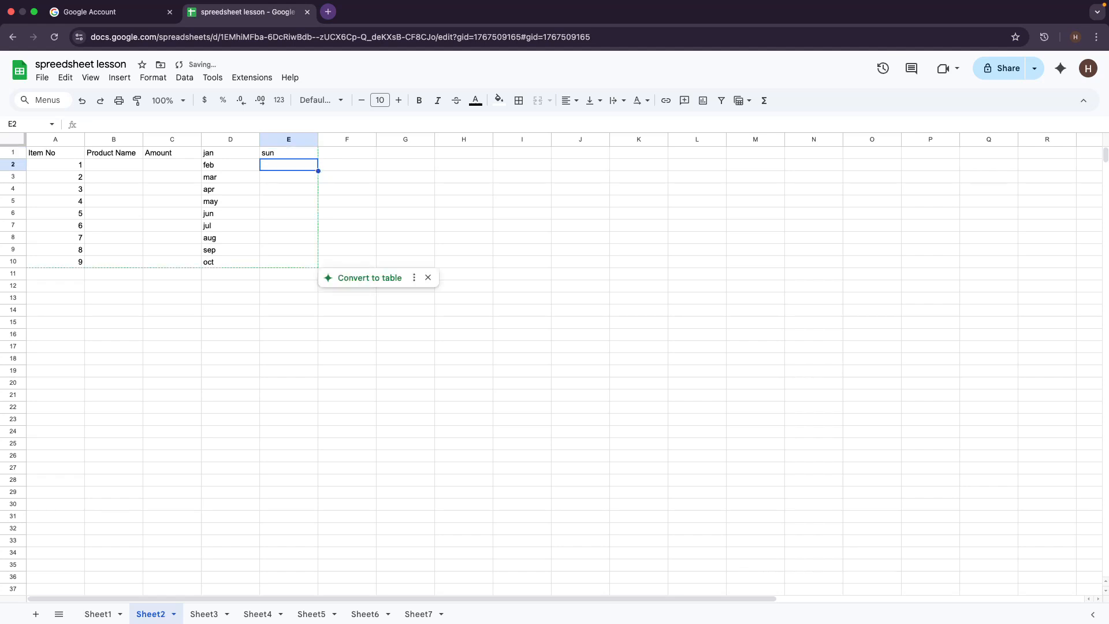
type("mon")
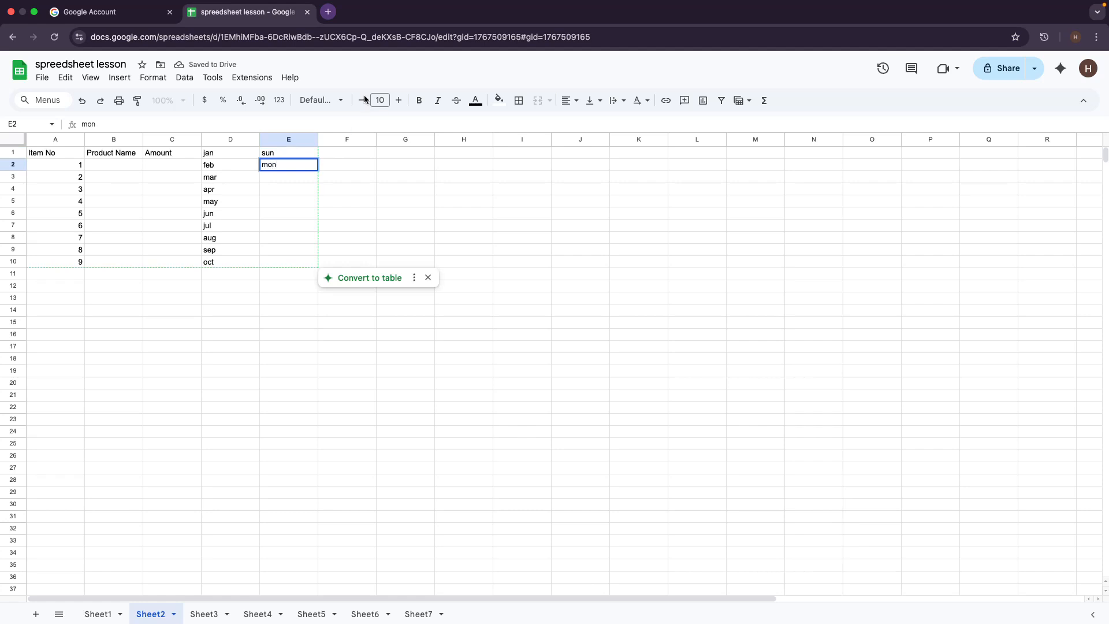
left_click_drag(287, 154, 311, 263)
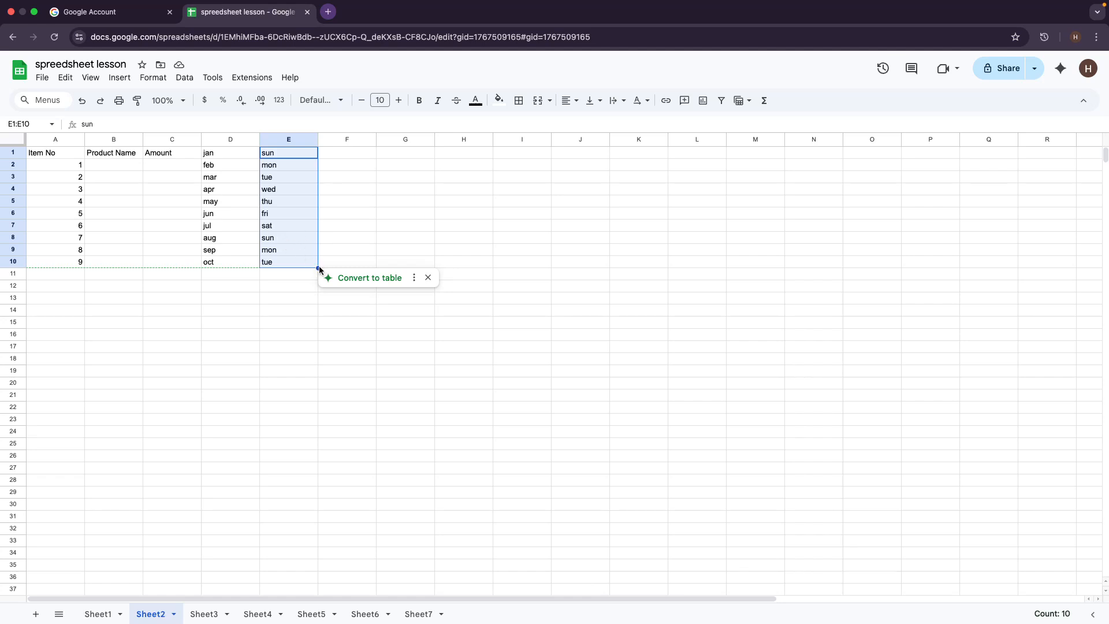
left_click(428, 277)
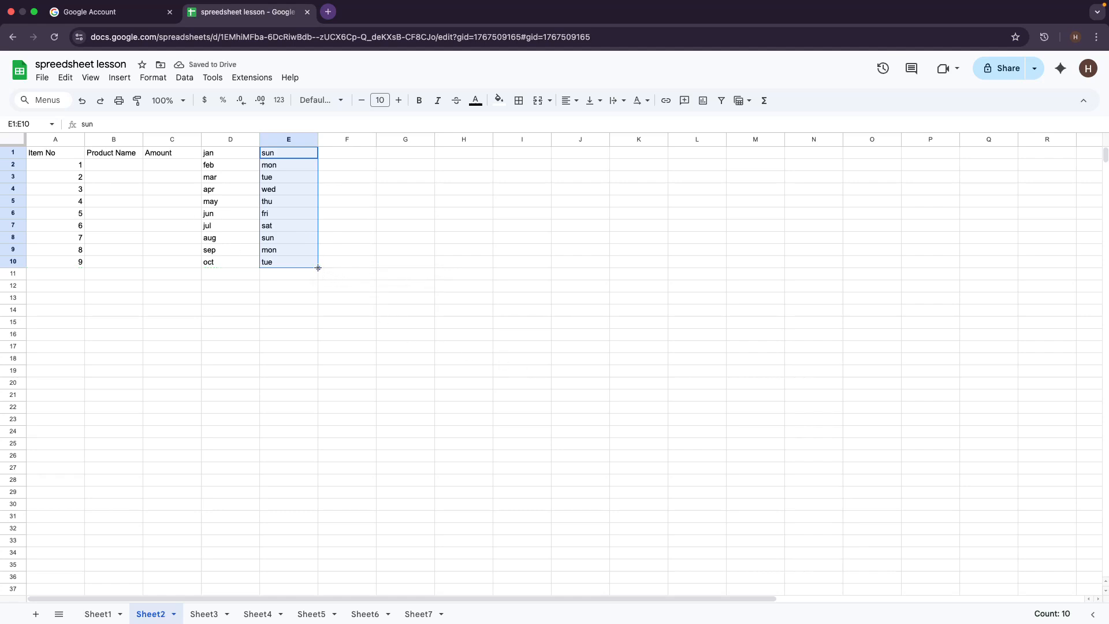
left_click_drag(319, 268, 288, 466)
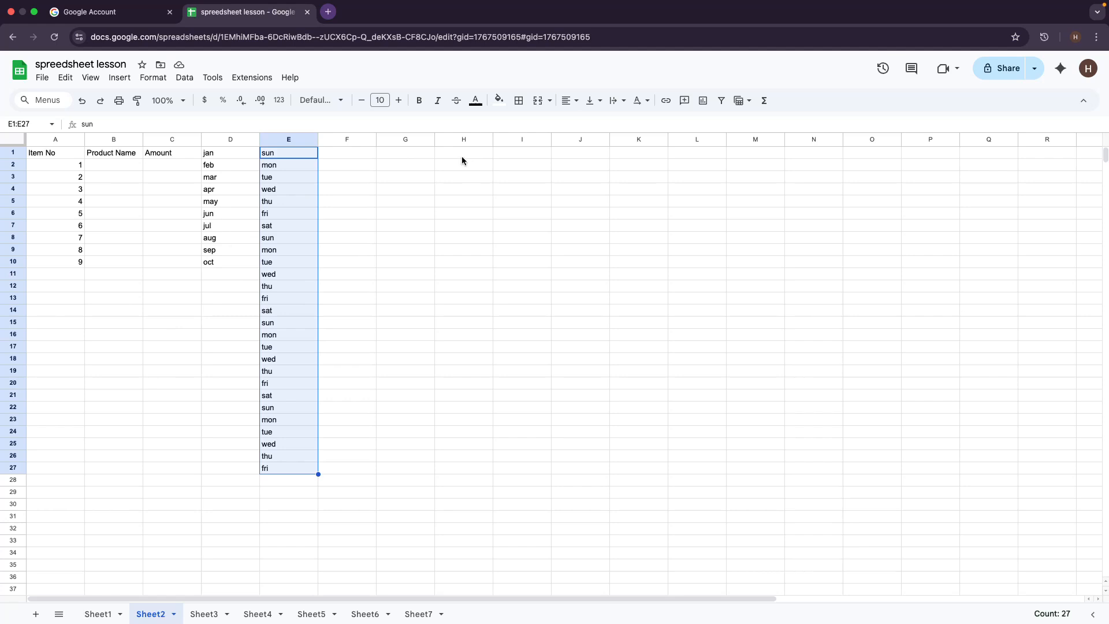
Step: Undo the day-name and month fills, then enter 'Hair' in cell B2
key("ctrl+z")
key("ctrl+z")
key("ctrl+z")
key("ctrl+z")
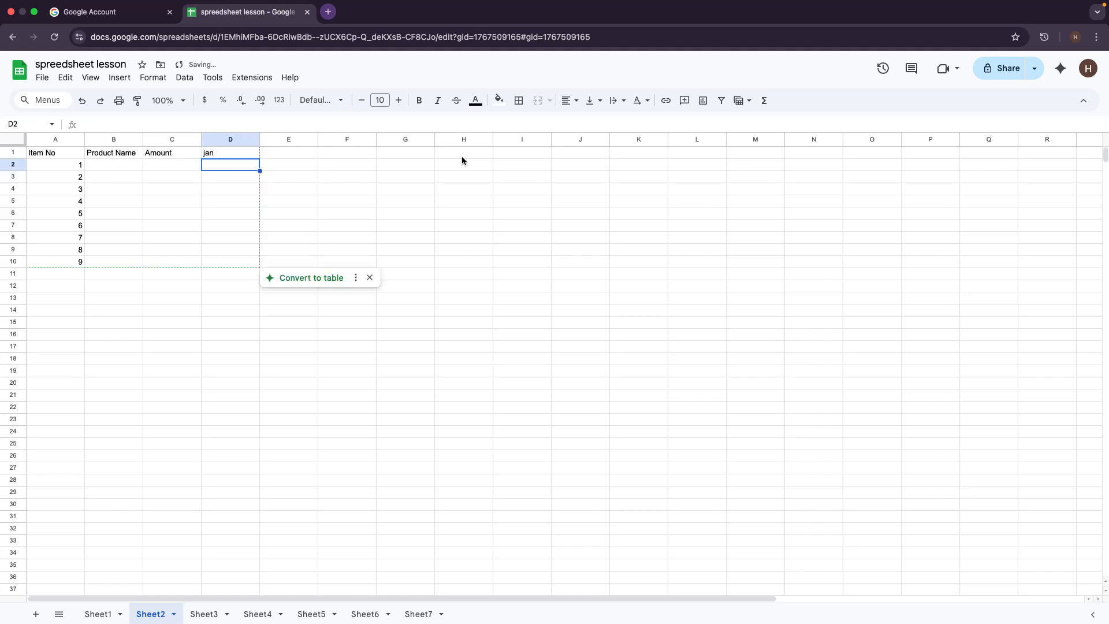
key("ctrl+z")
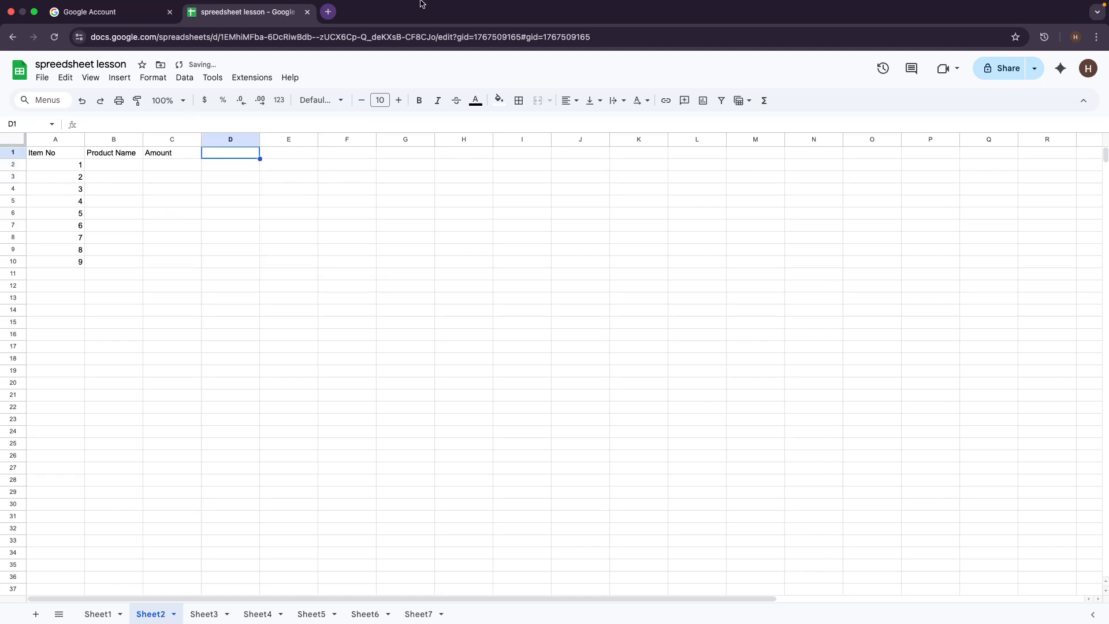
left_click(101, 164)
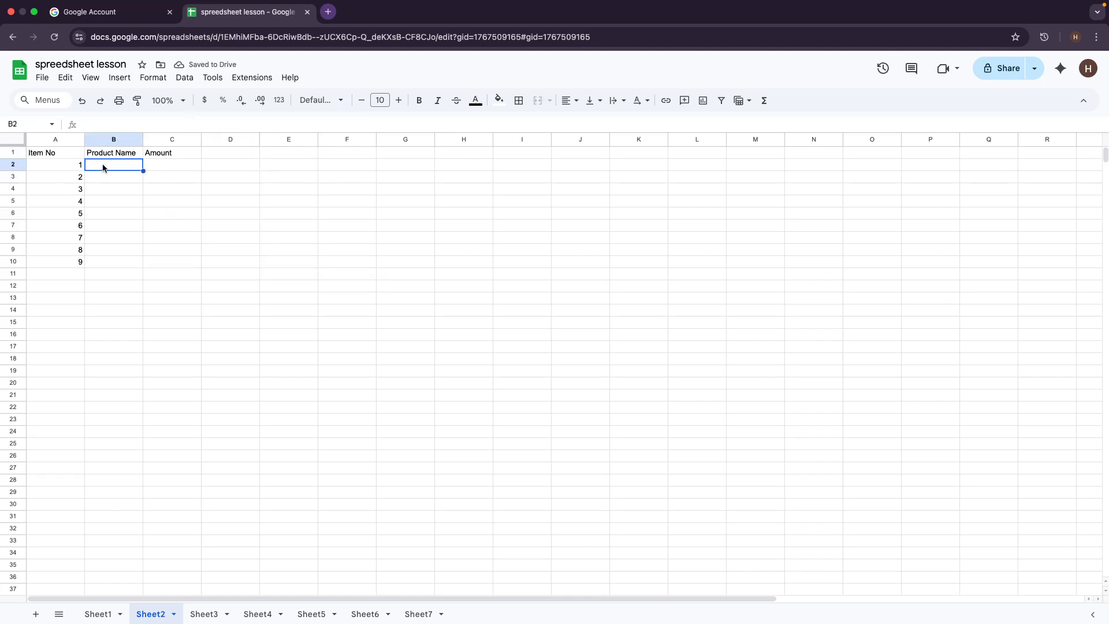
double_click(115, 164)
key("Caps_Lock")
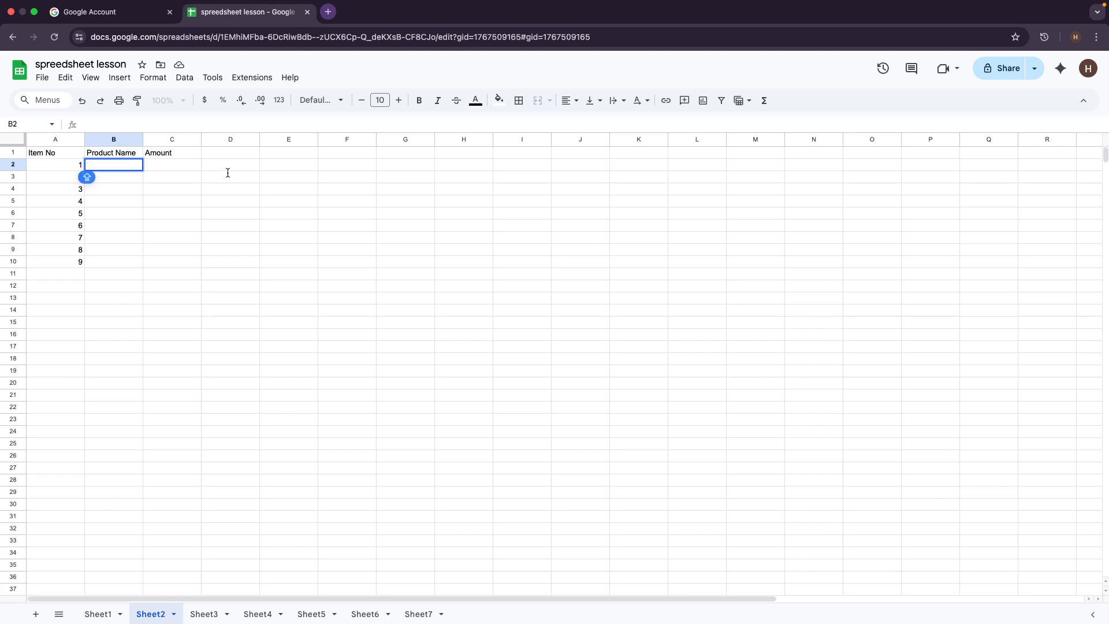
type("H")
key("Caps_Lock")
type("air")
key("Return")
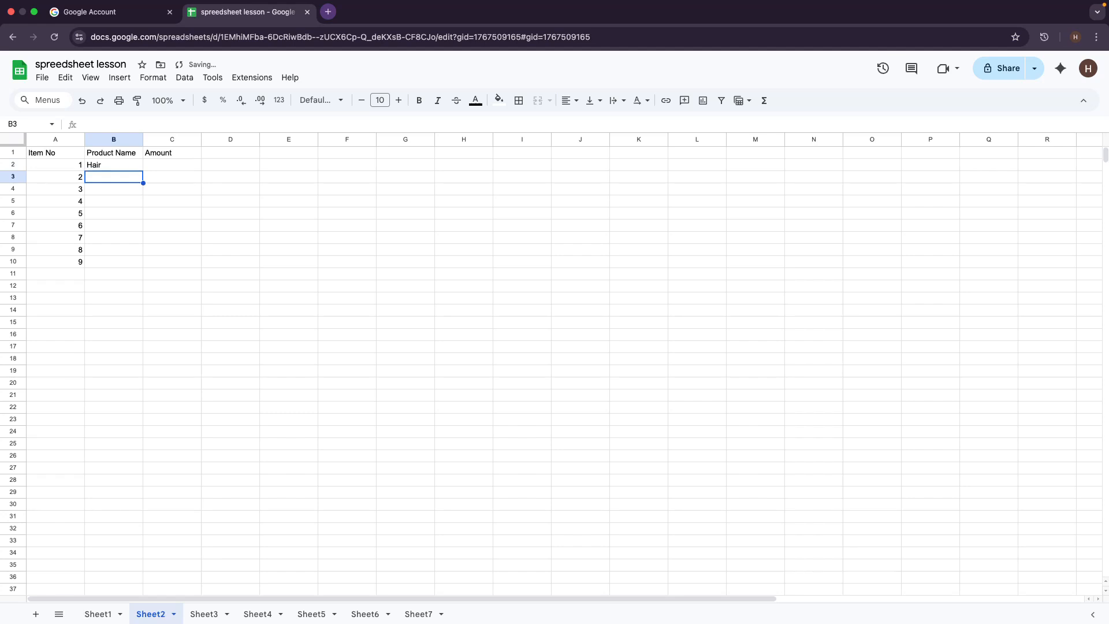
Step: Enter 'Sneakers', 'Hand Bags' and 'Dress' in cells B3 through B5
type("S")
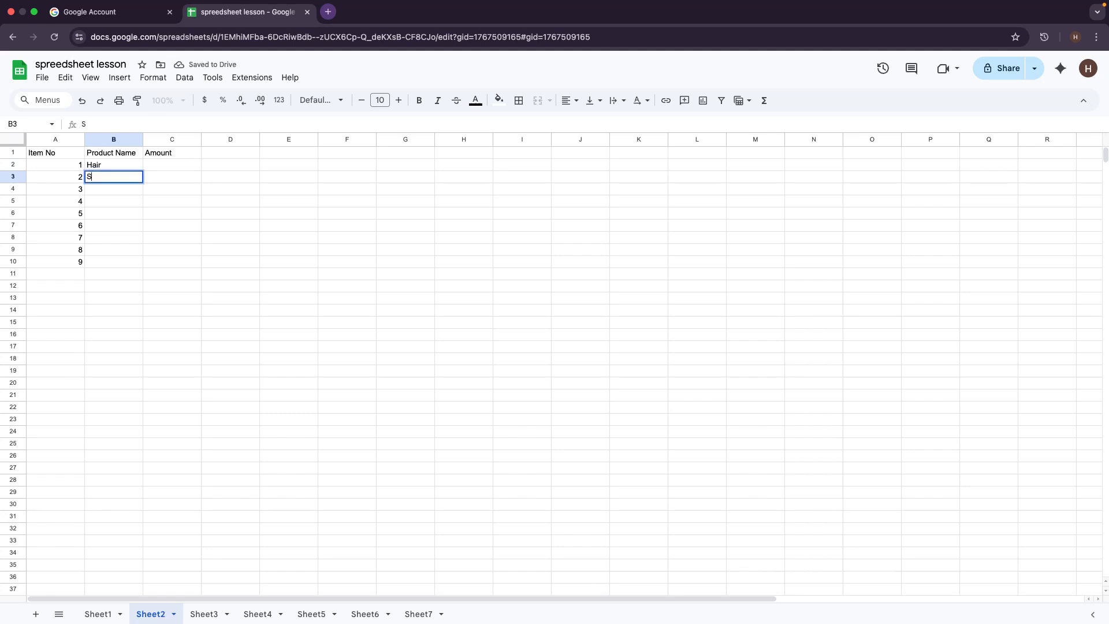
type("neakers")
key("Return")
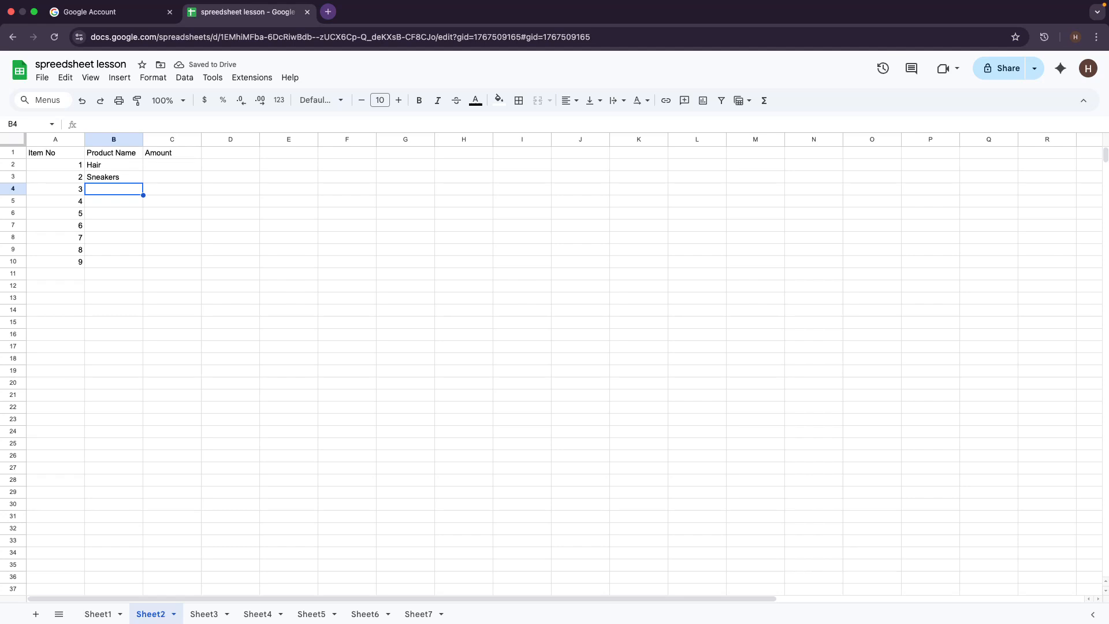
type("Hand ")
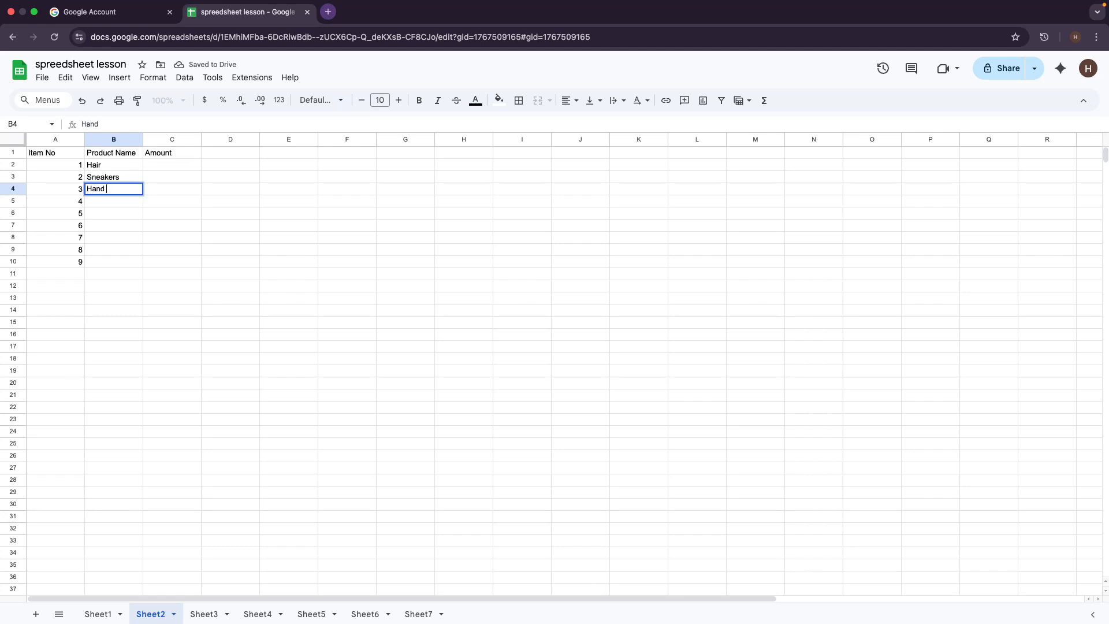
type("Bags")
key("Return")
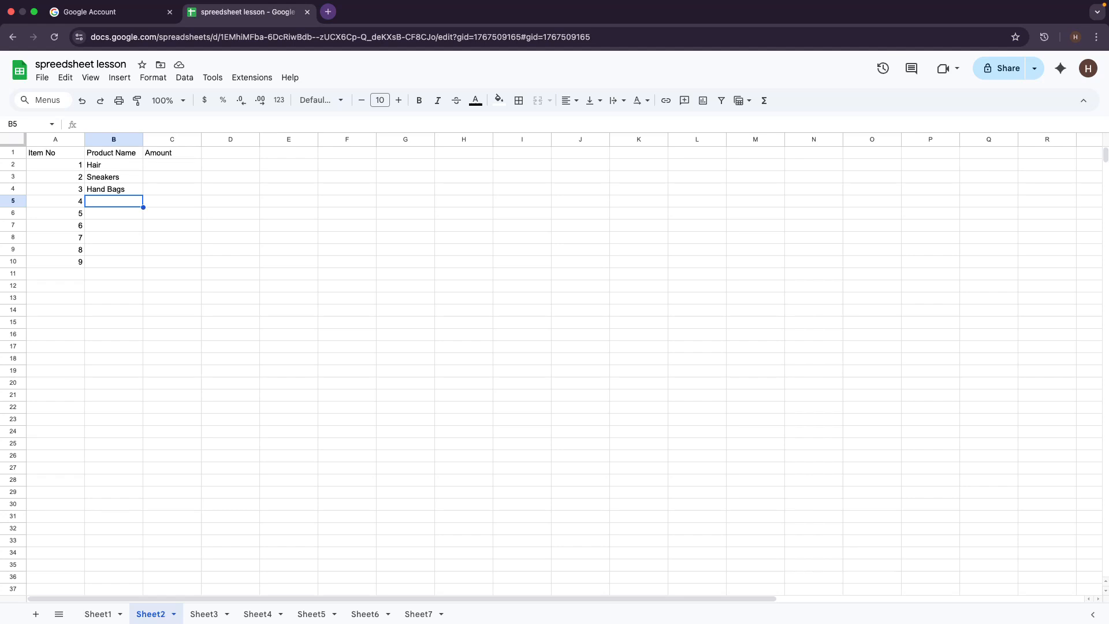
type("Dress")
key("Return")
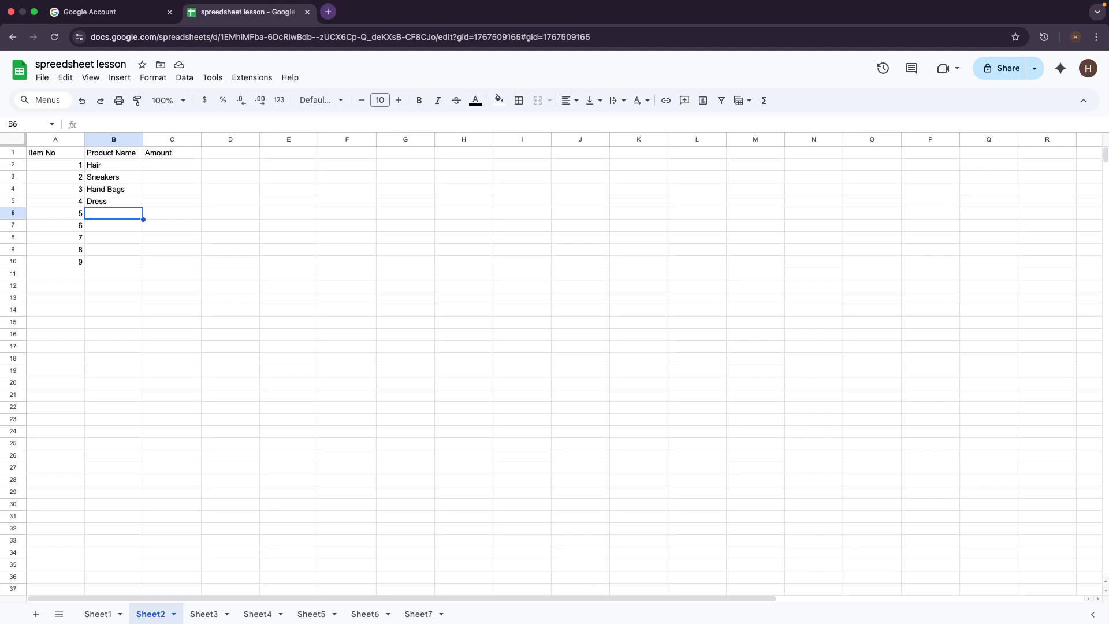
Step: Enter 'Watch' in B6 and 'Nails' in B7 with capitalised first letters
type("w")
key("BackSpace")
key("Caps_Lock")
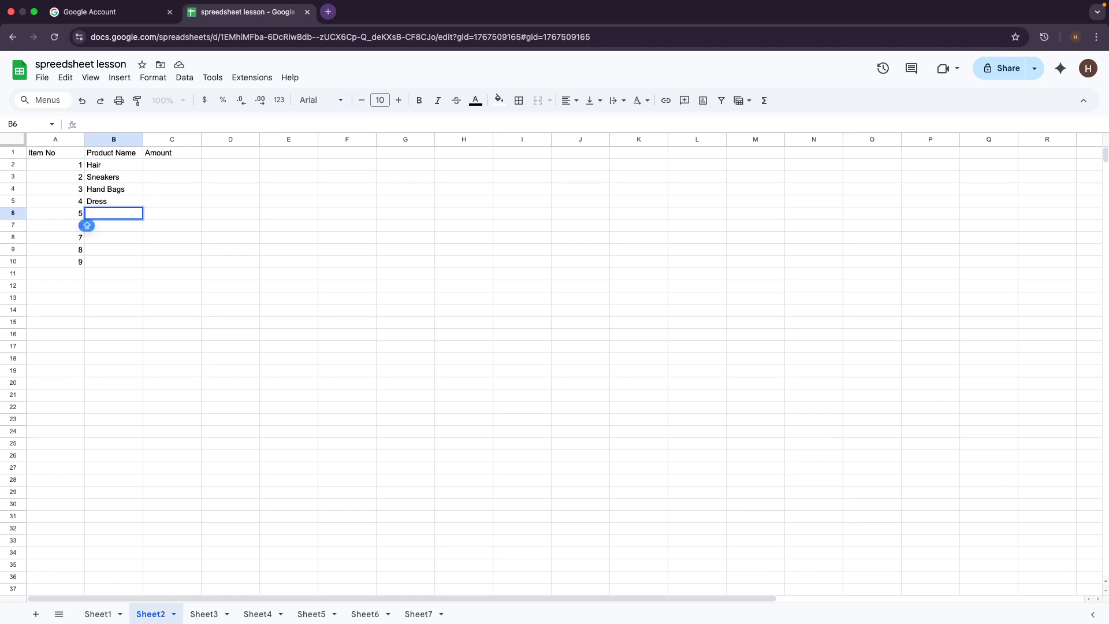
type("Watch")
key("Return")
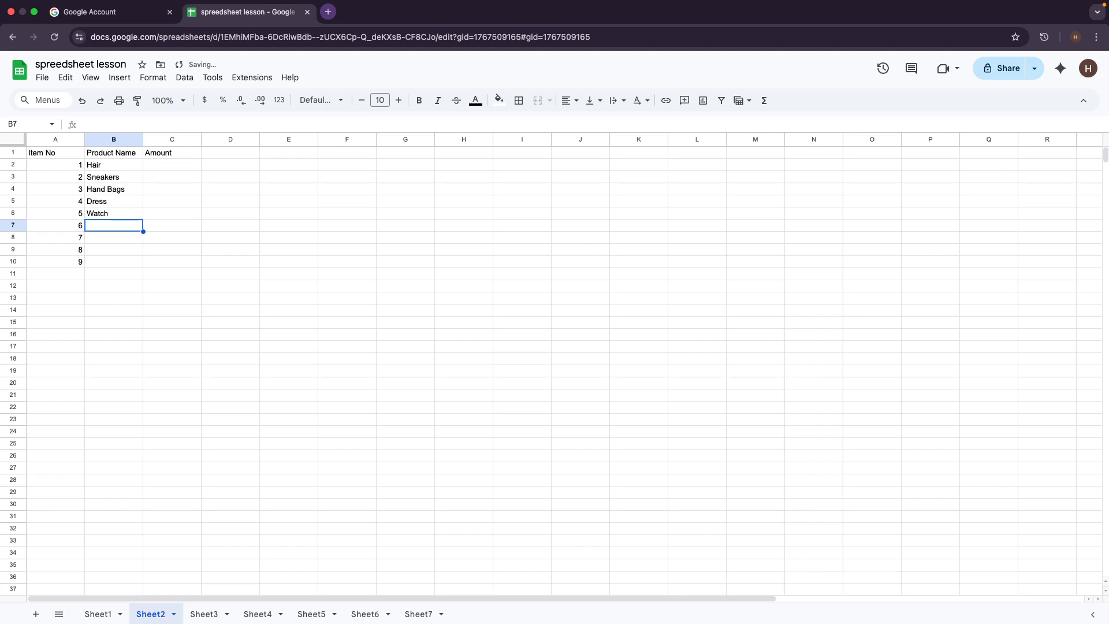
type("E")
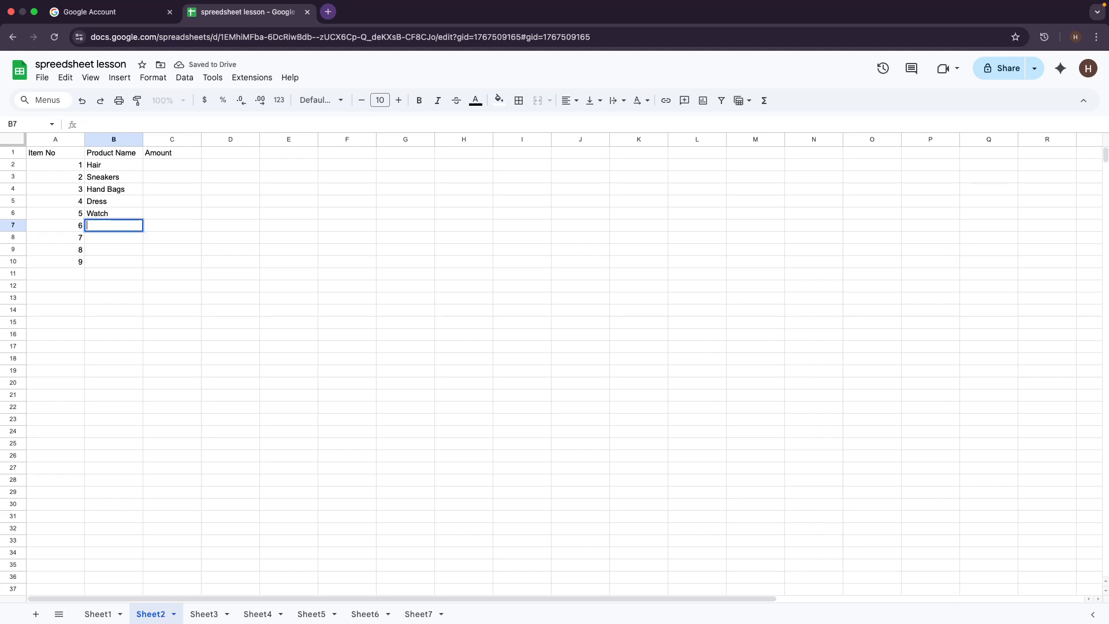
key("BackSpace")
key("Caps_Lock")
type("Nails")
key("Return")
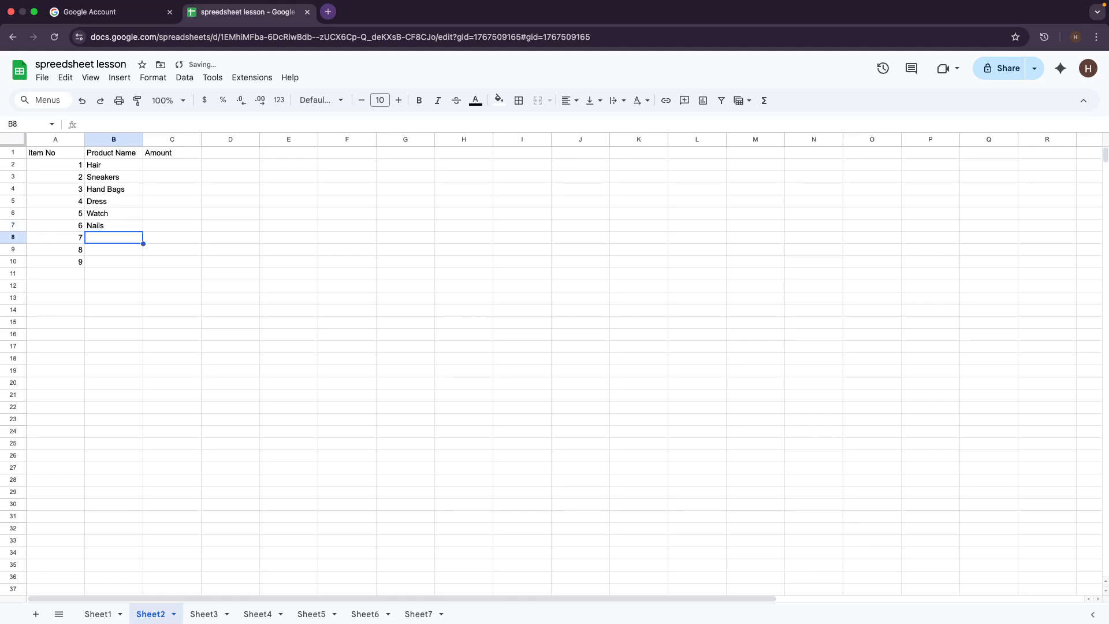
Step: Enter 'Lashes', 'Necklace' and 'Lip gloss' in cells B8 through B10
type("Lashes")
key("Return")
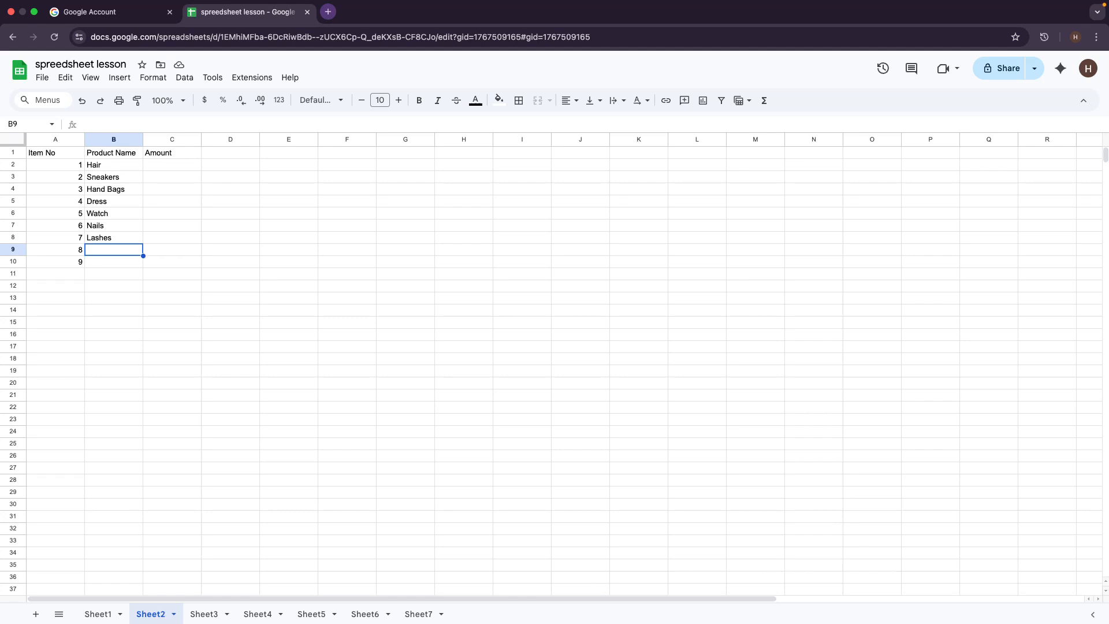
type("Necklace")
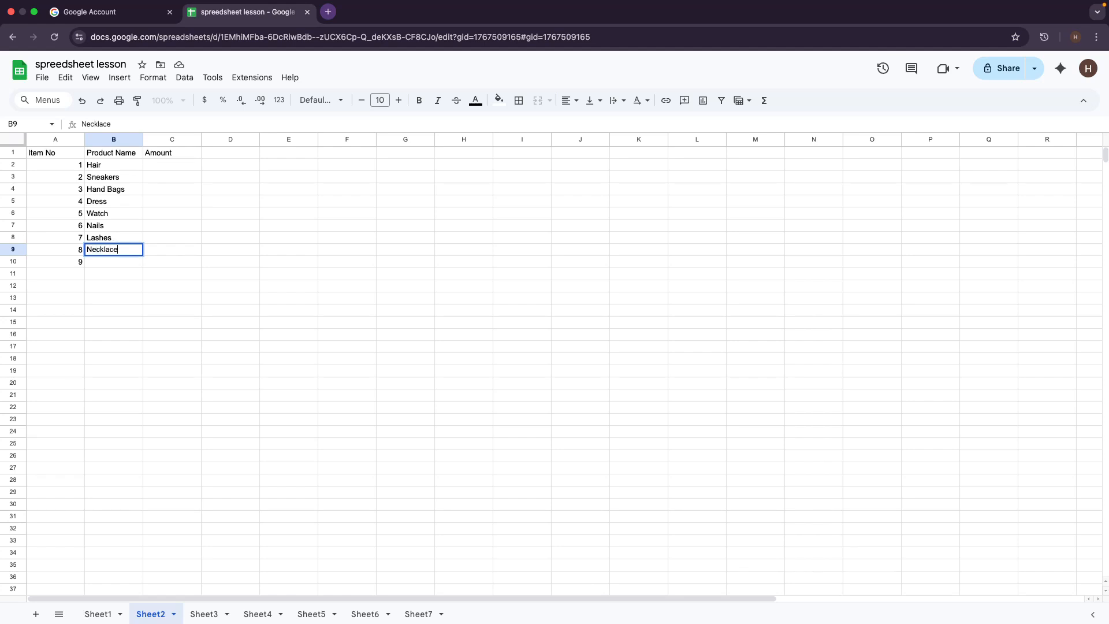
key("Return")
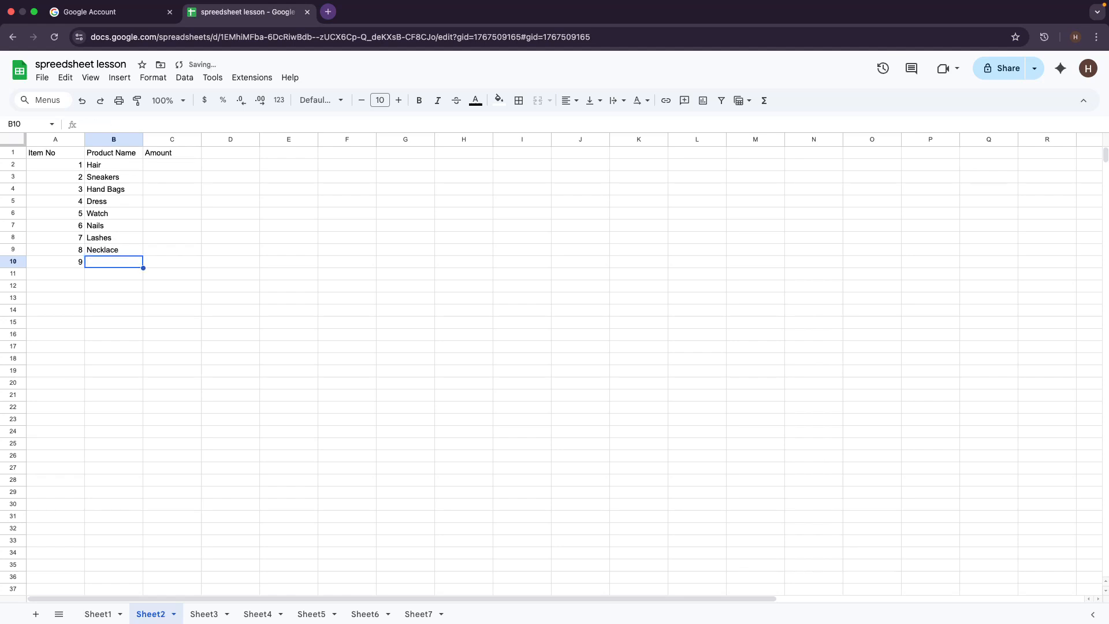
type("E")
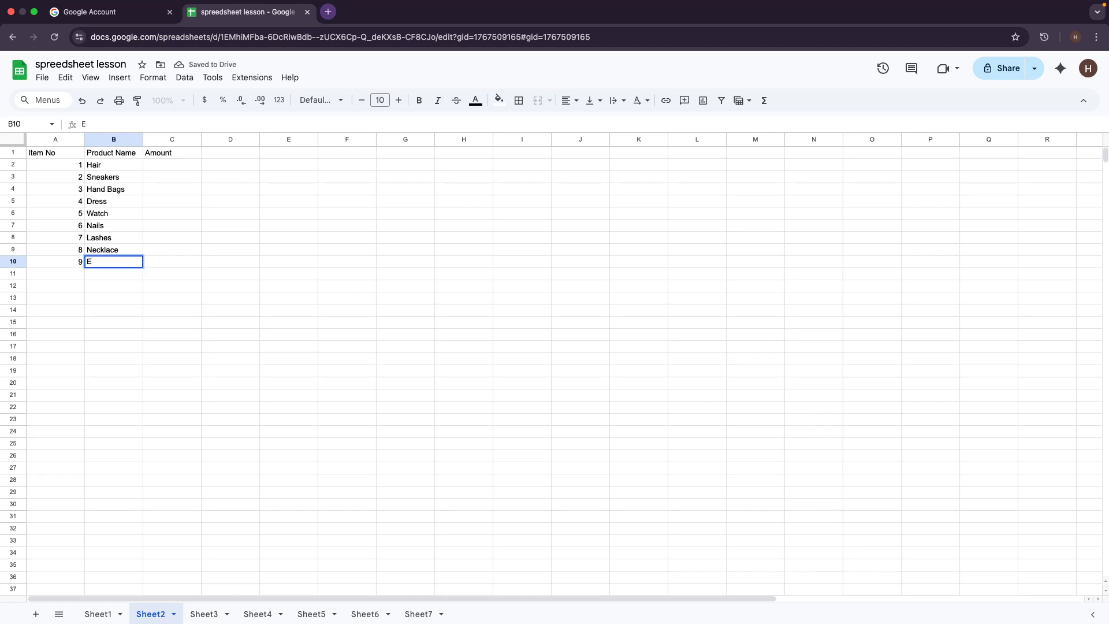
key("BackSpace")
key("Caps_Lock")
type("Lip gloss")
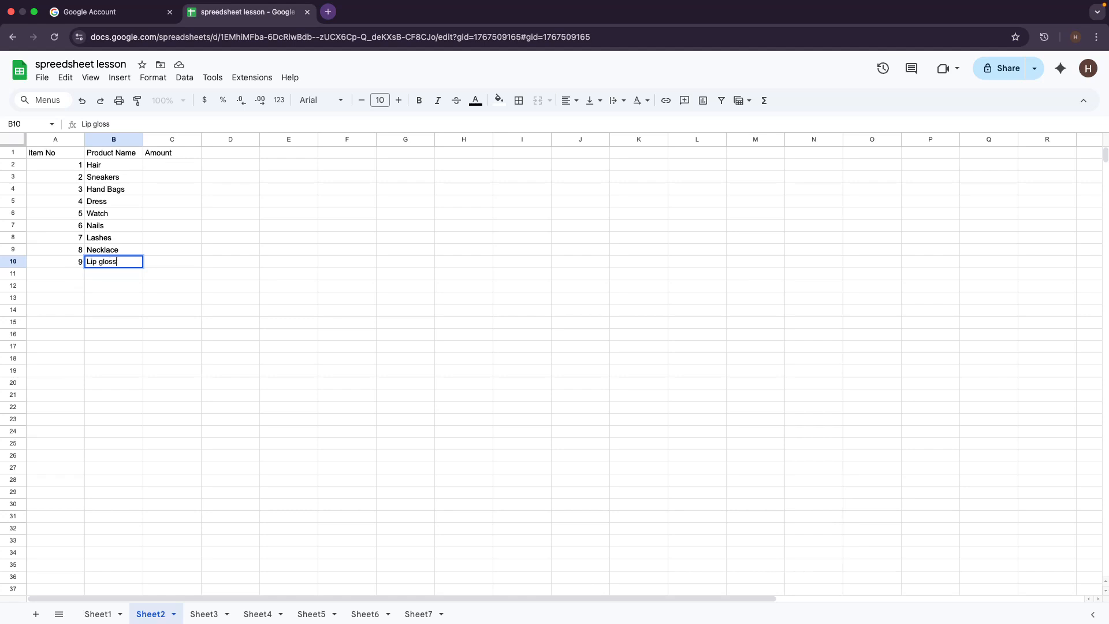
left_click(169, 242)
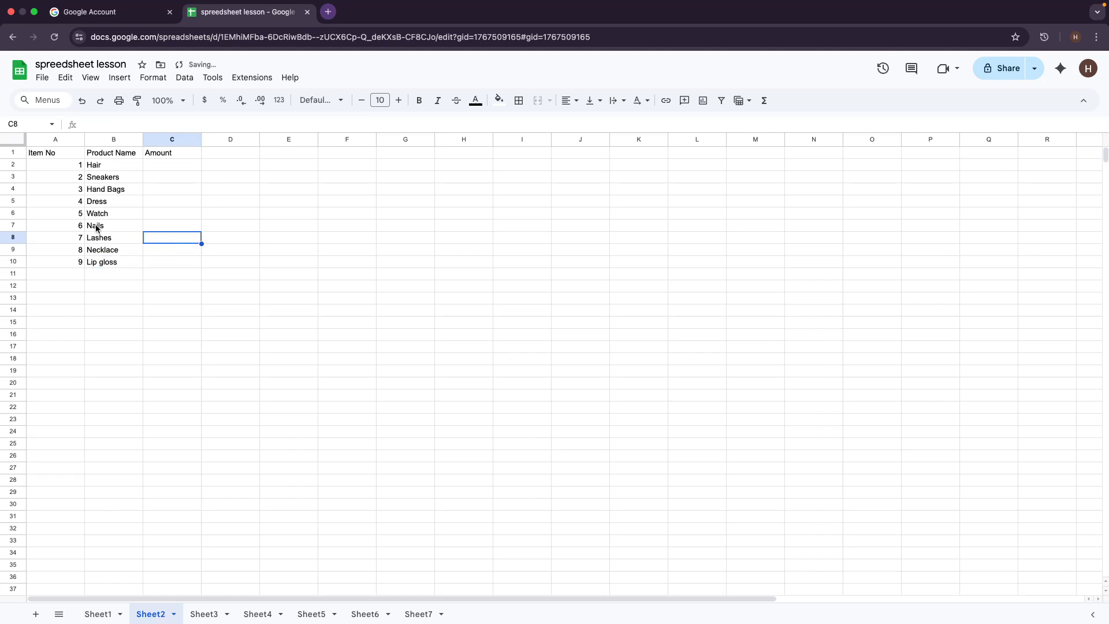
Step: Enter 10000 in C2 formatted as US dollar currency, then 5000 in C3
left_click(97, 264)
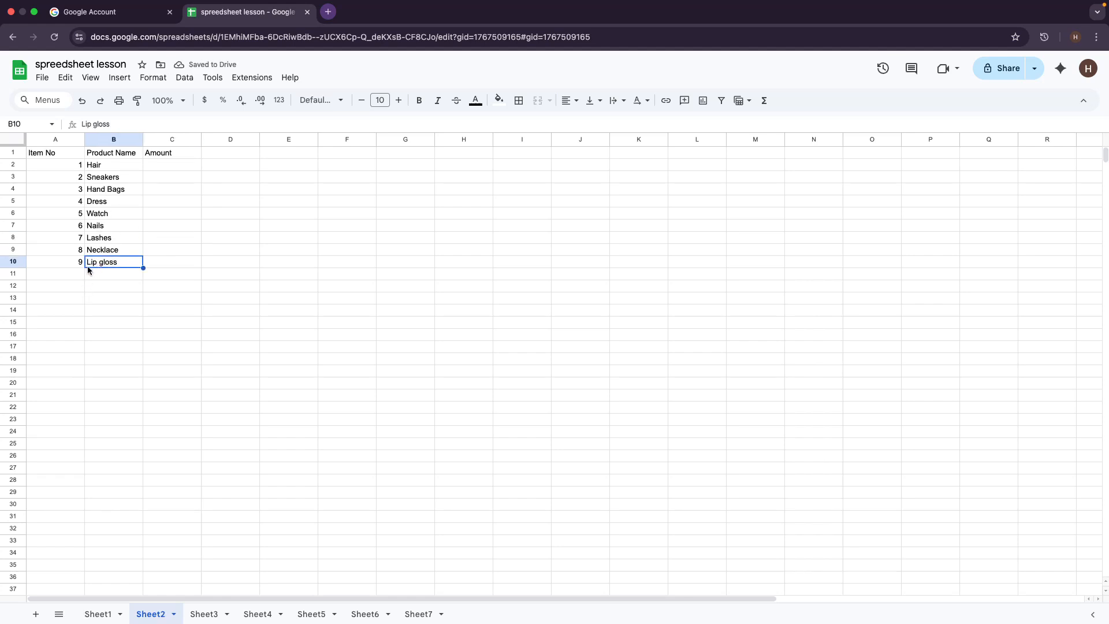
left_click(157, 166)
double_click(157, 164)
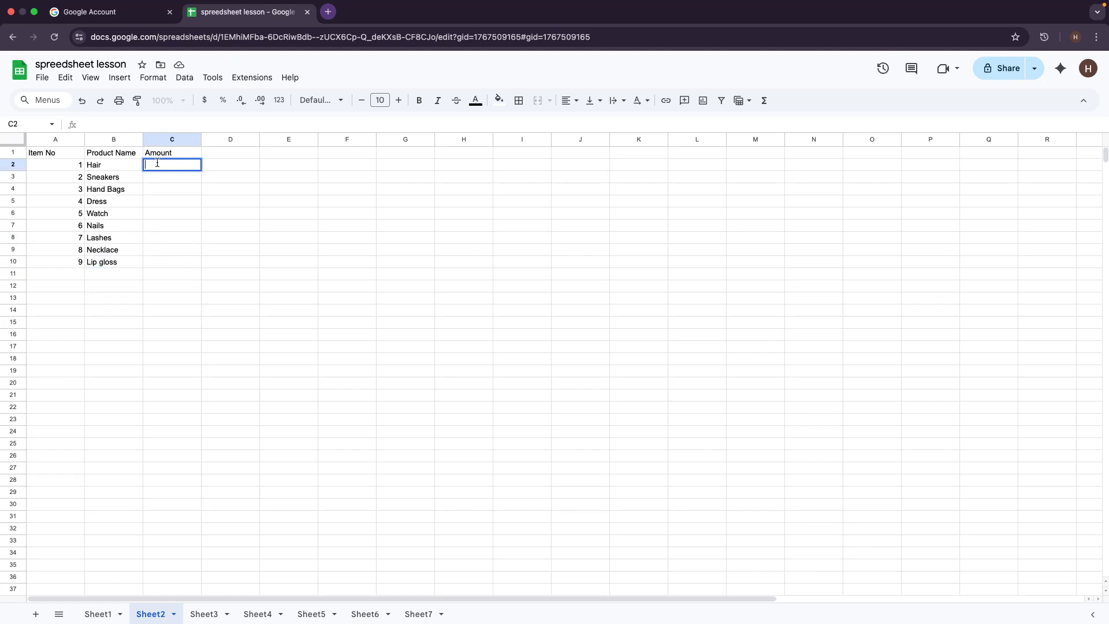
type("10000")
left_click(204, 100)
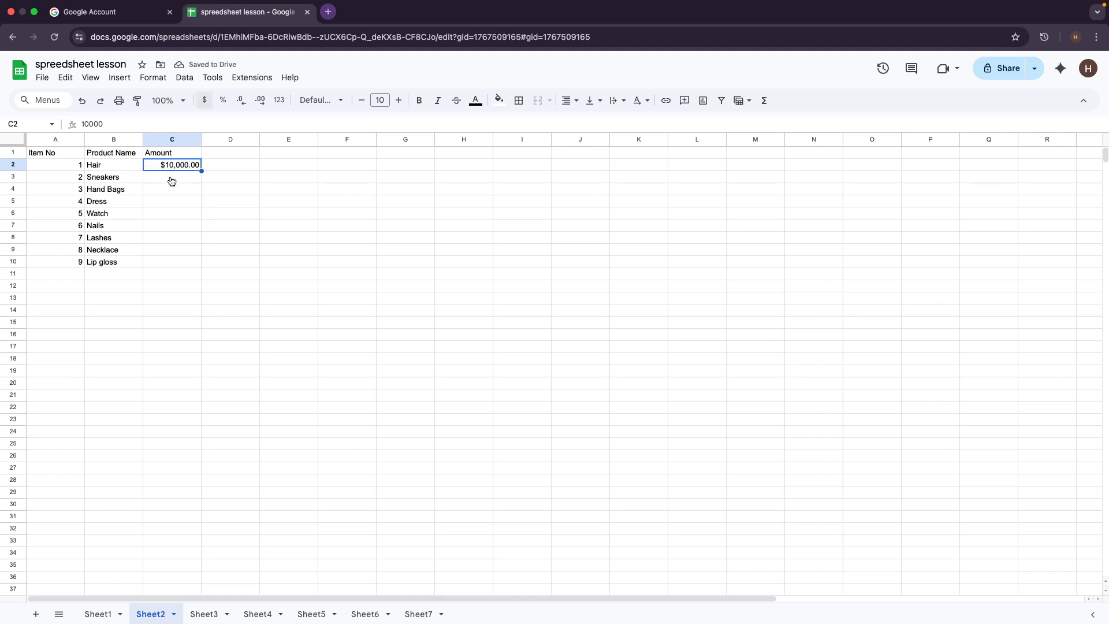
double_click(172, 176)
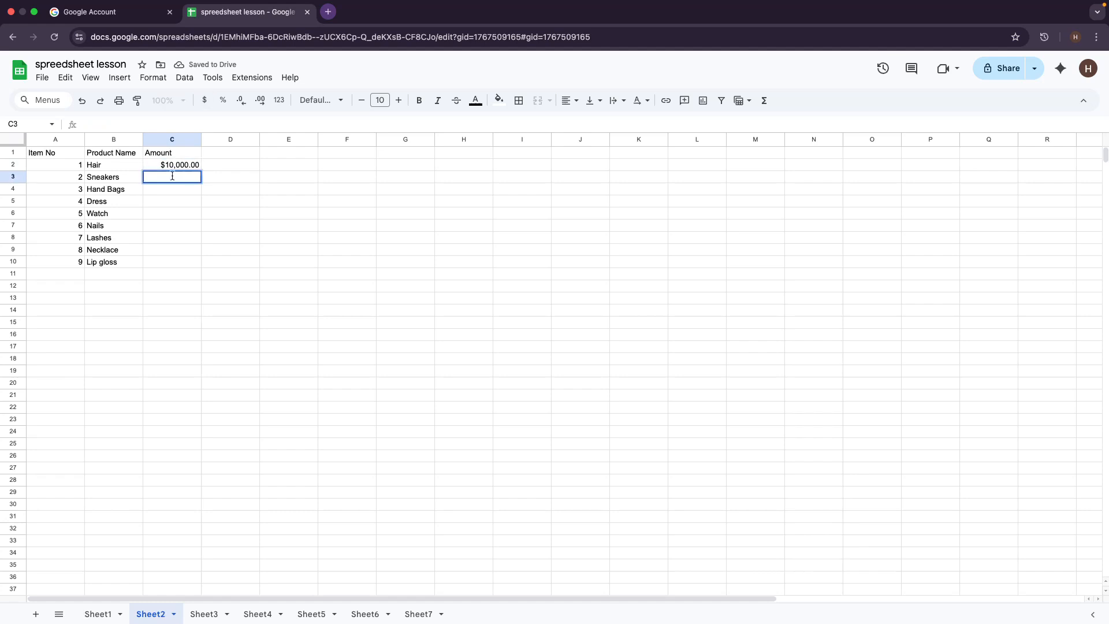
type("5000")
key("Return")
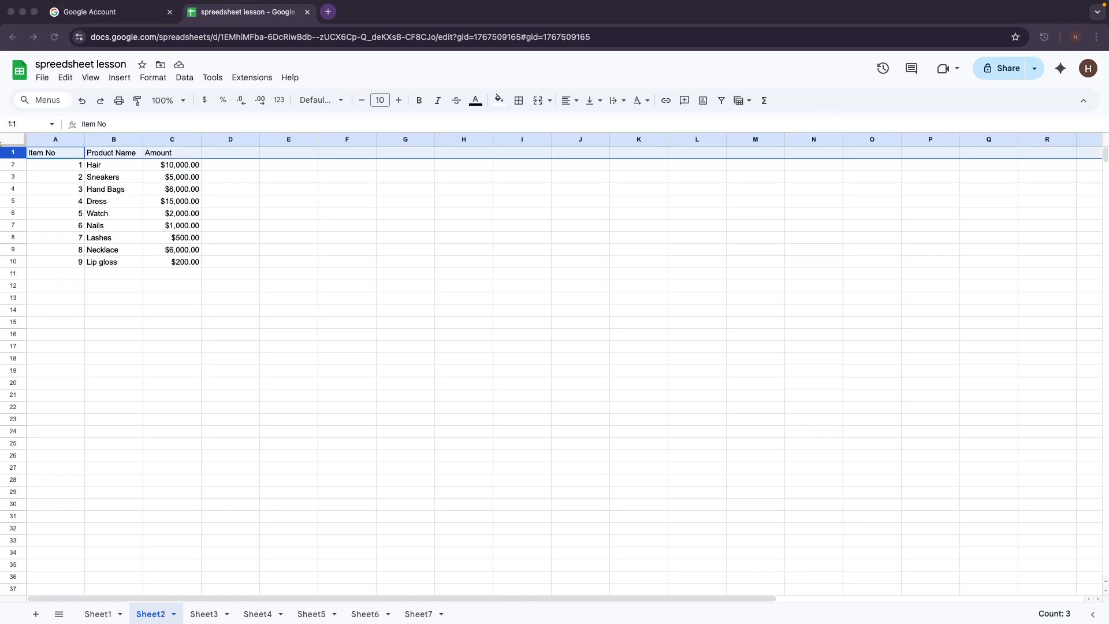
left_click(15, 155)
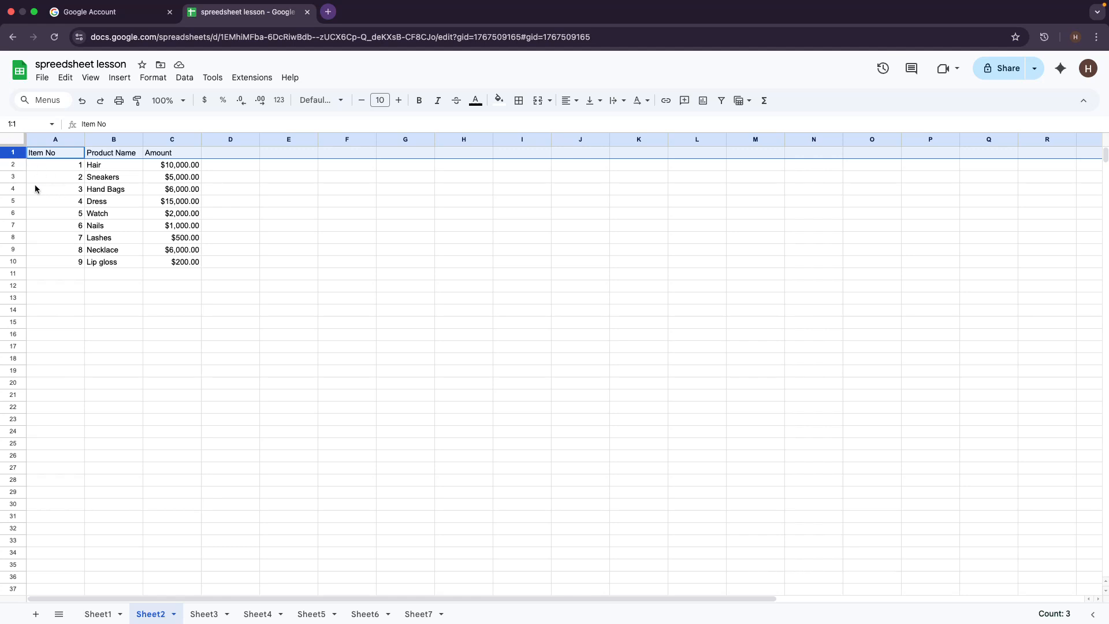
Step: Insert two blank rows between the headings and the first item, pushing the data to rows 4–12
left_click(11, 163)
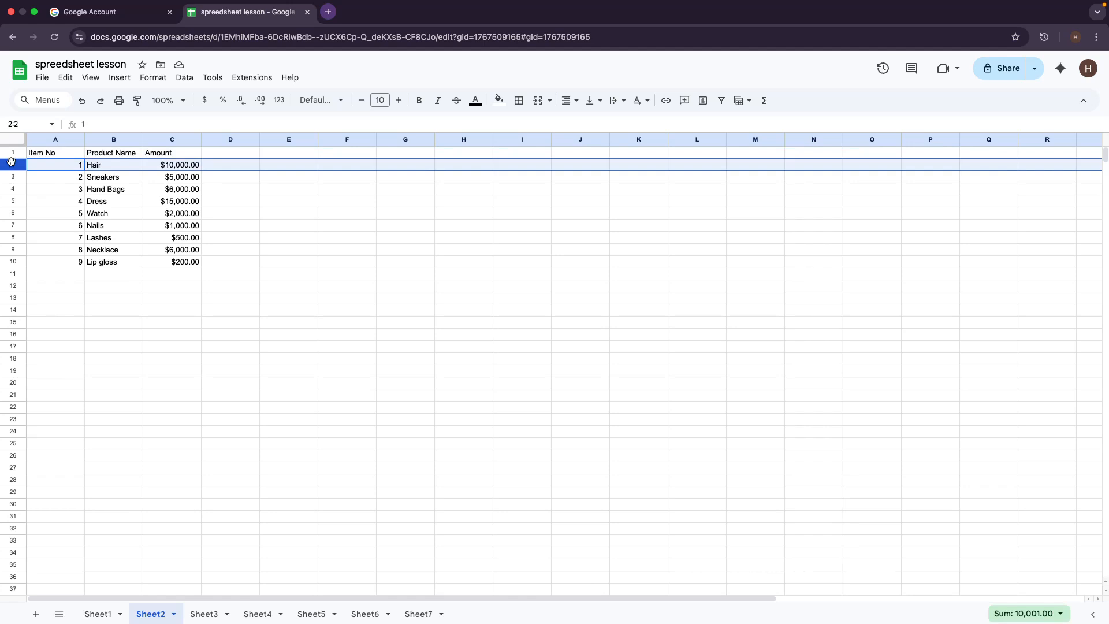
right_click(18, 169)
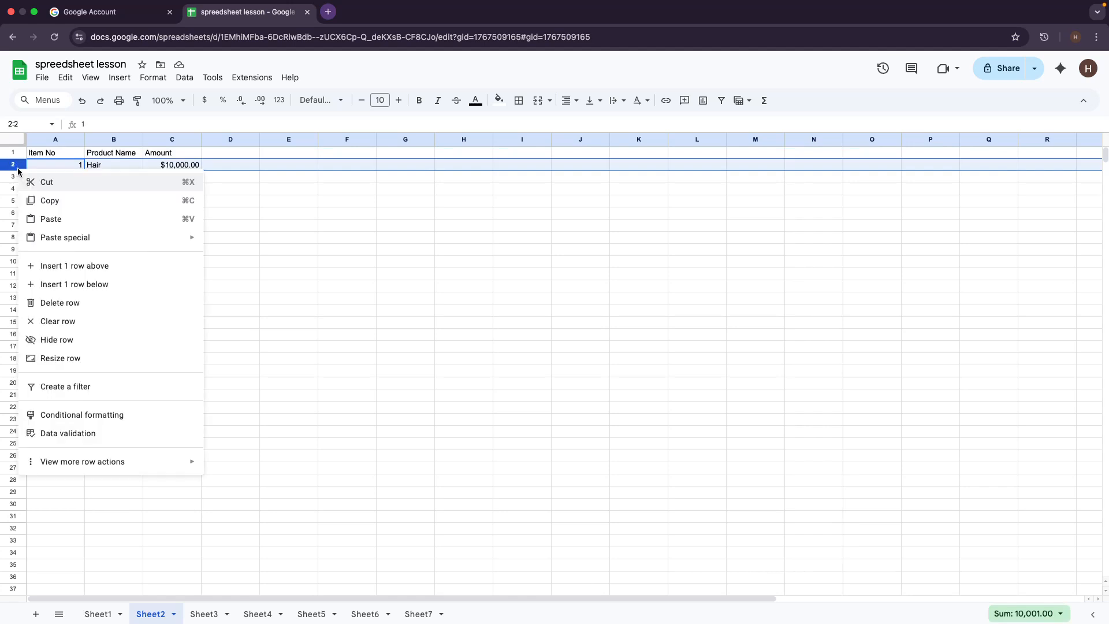
left_click(54, 267)
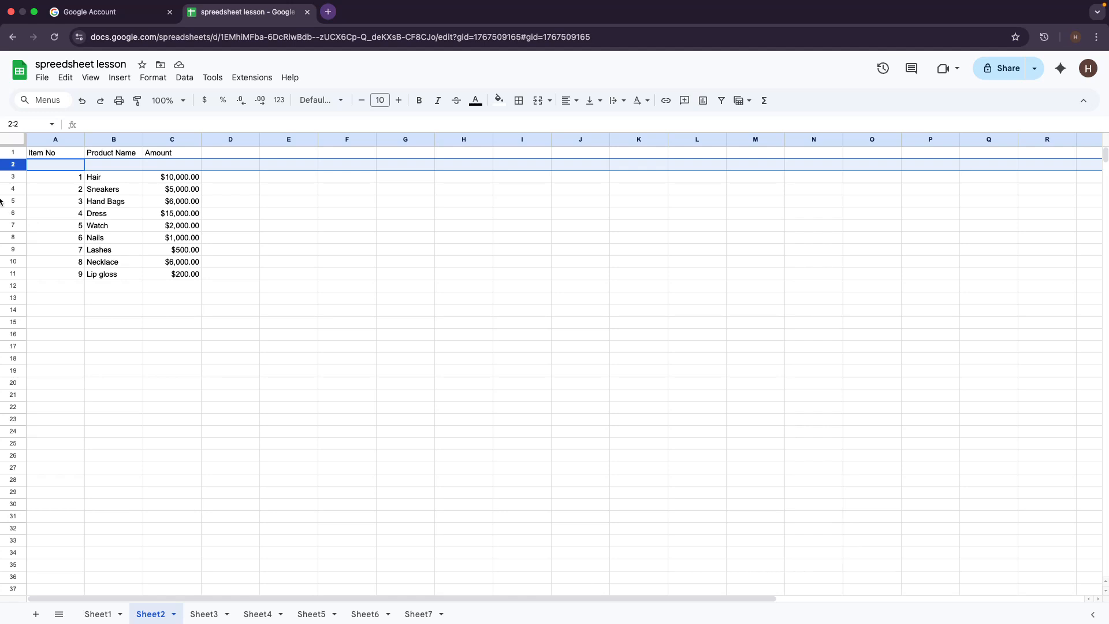
right_click(16, 169)
left_click(71, 287)
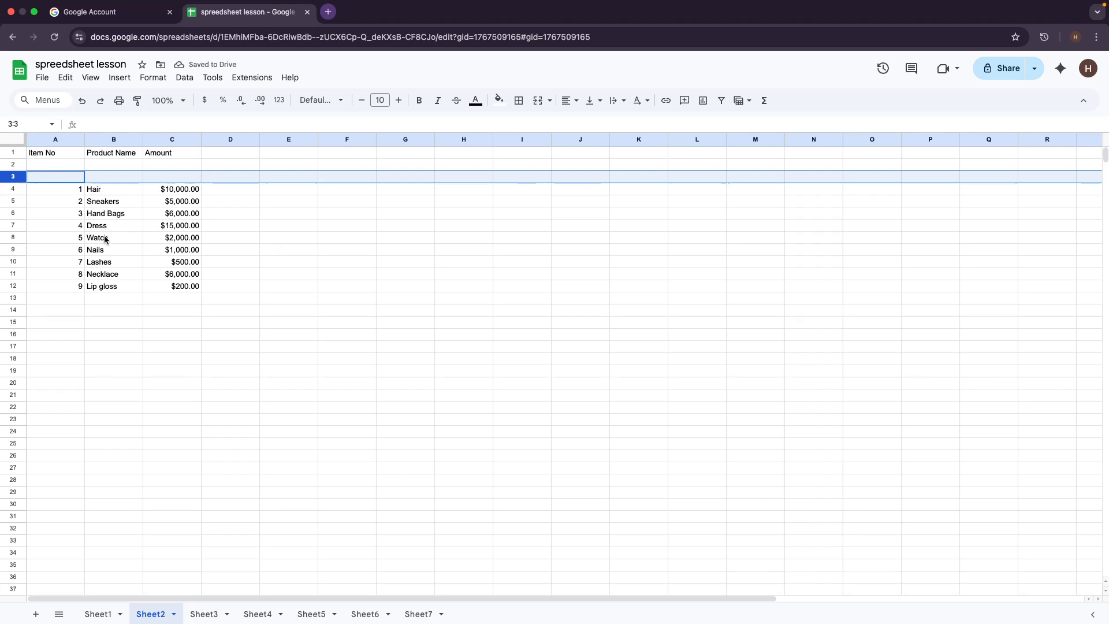
Step: Undo the extra blank row and enter the title 'Items Ordered for July' in cell A2
key("super+z")
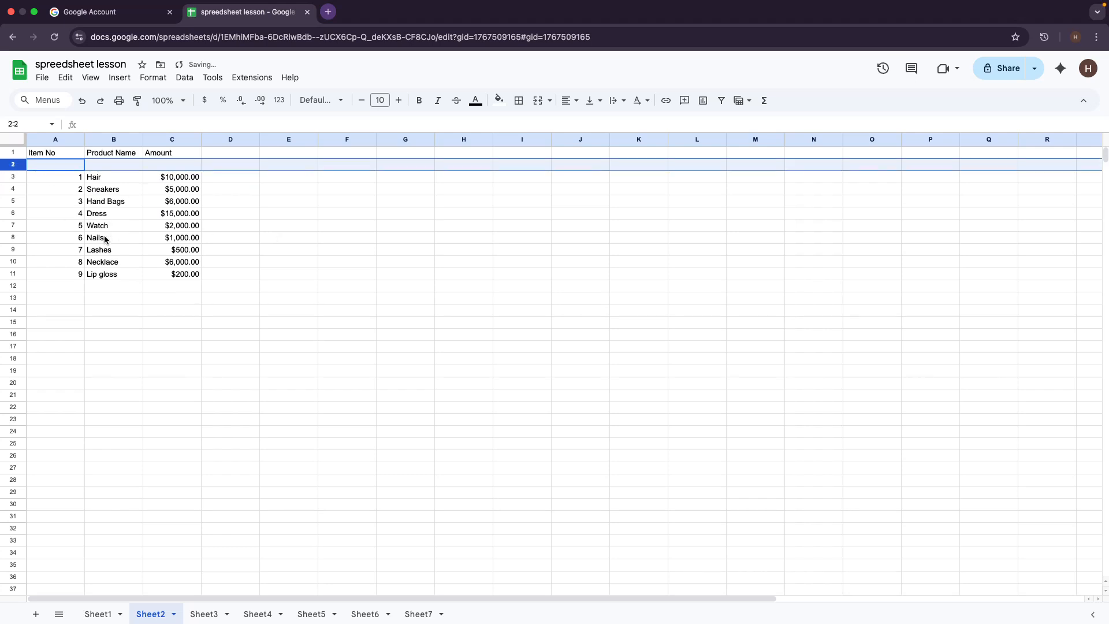
double_click(43, 165)
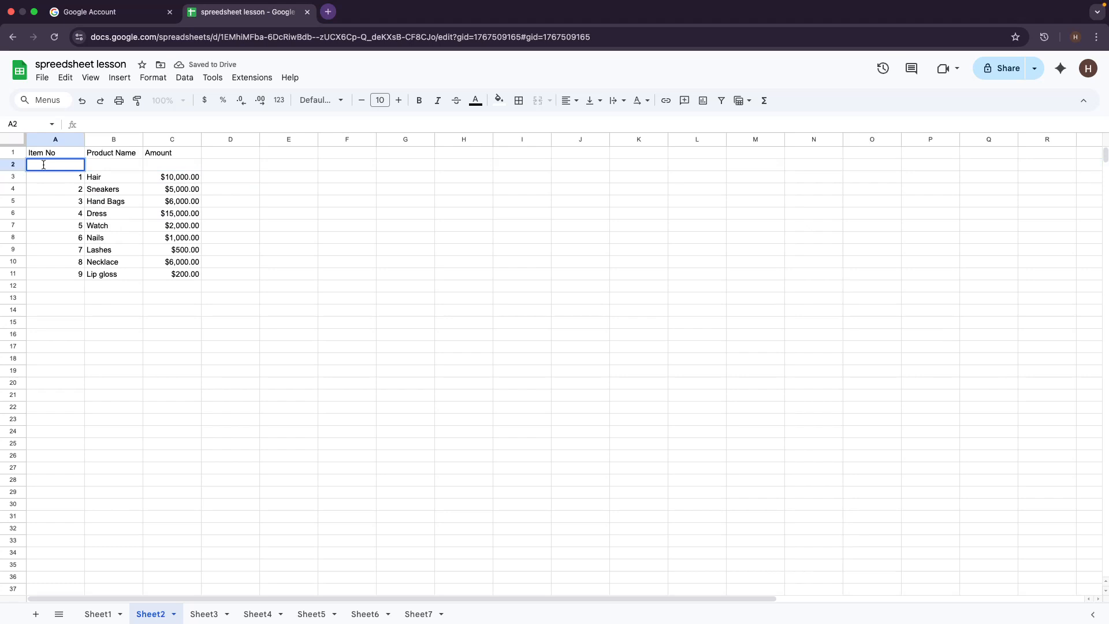
type("Items Ordered for")
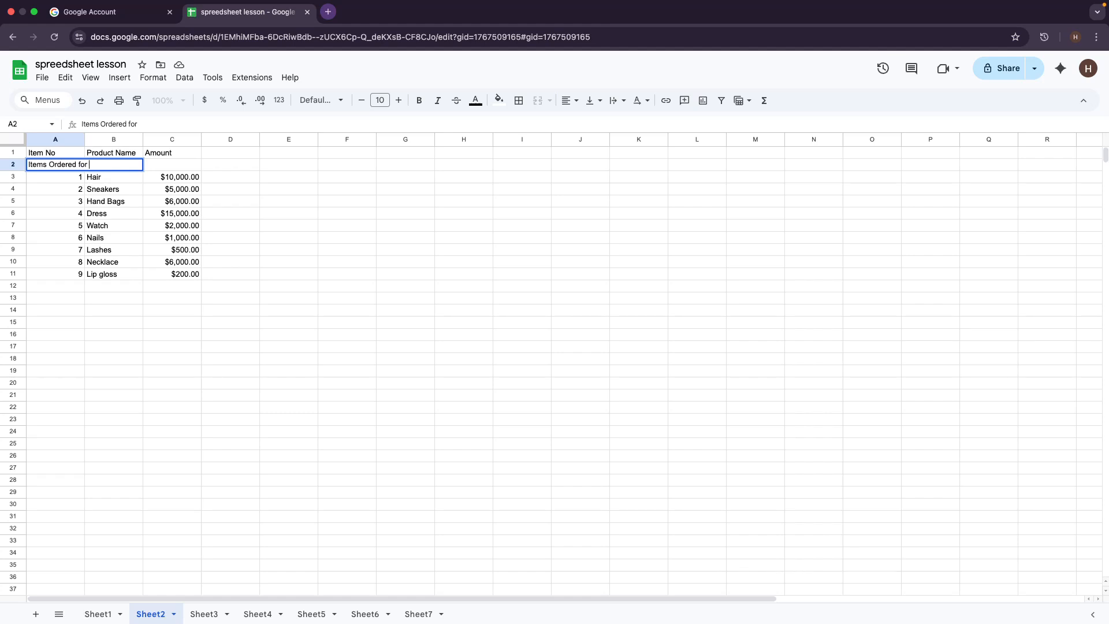
type("July")
left_click(248, 178)
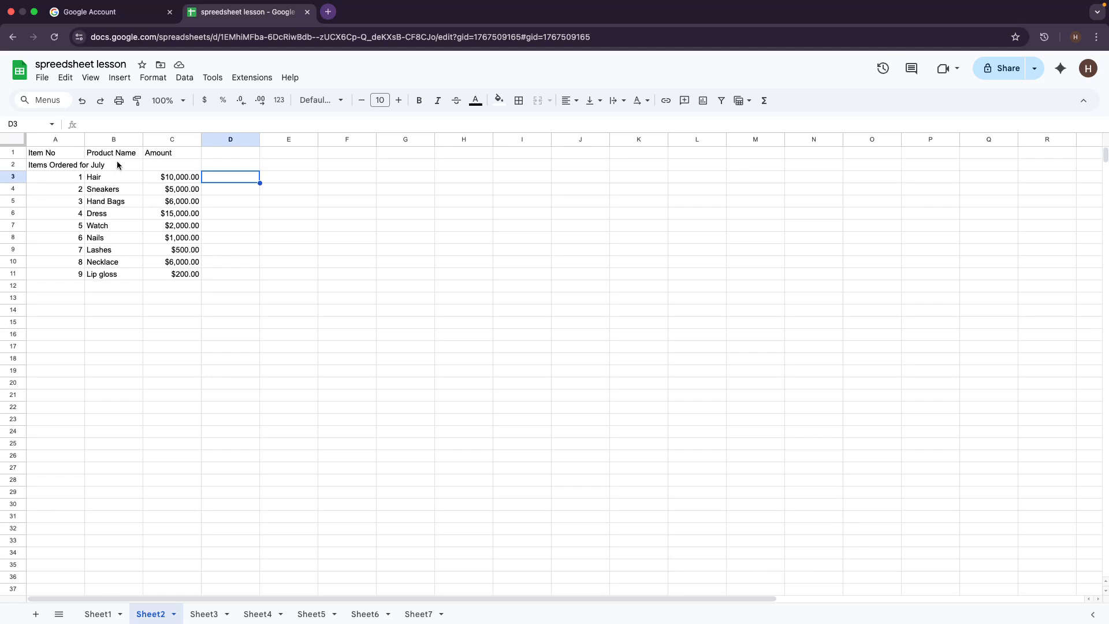
Step: Drag the Product Name column ahead of the Item No column
left_click(66, 232)
left_click(62, 167)
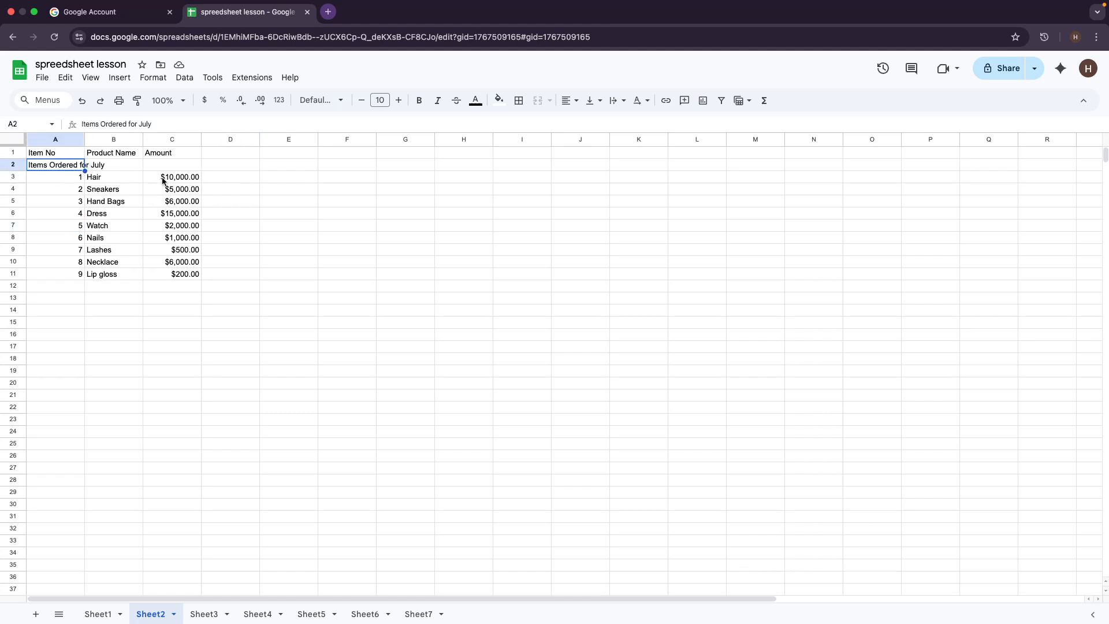
left_click(164, 354)
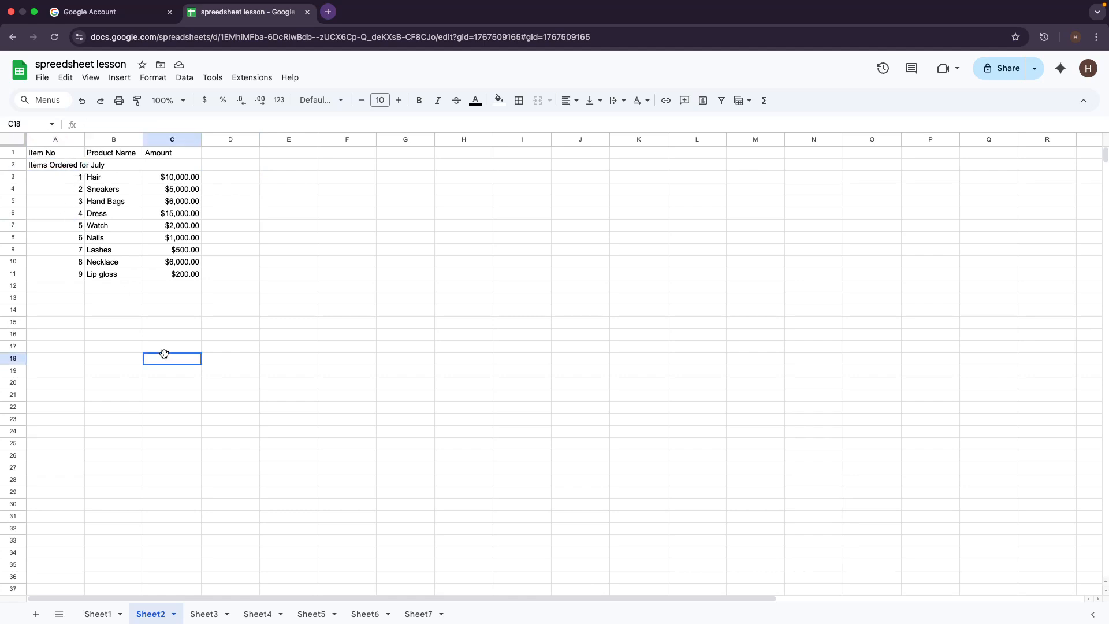
left_click(82, 140)
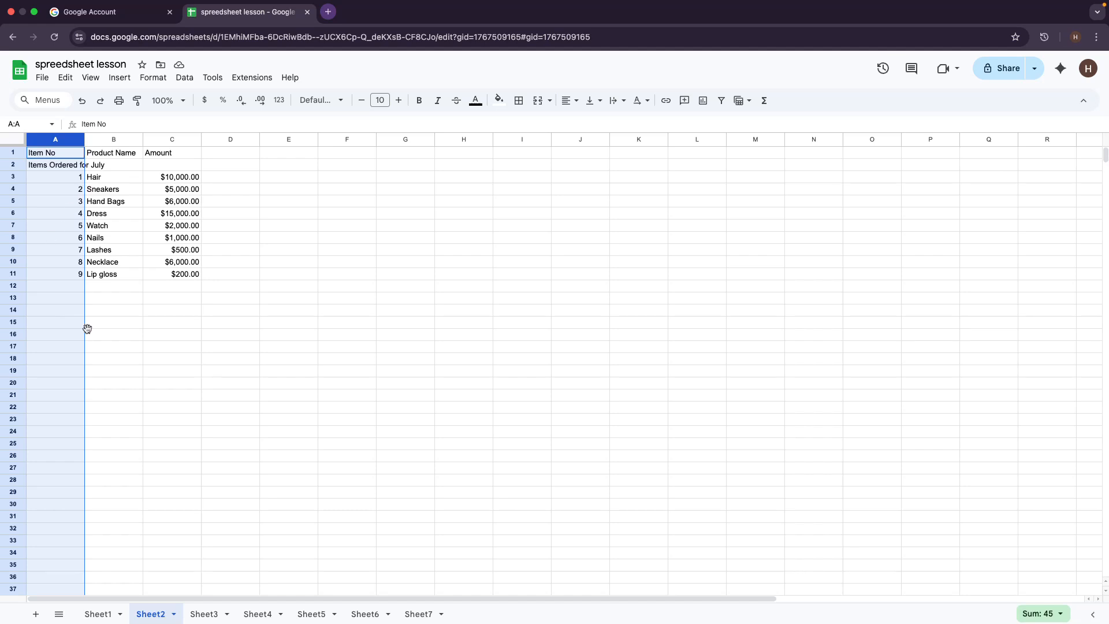
left_click(182, 335)
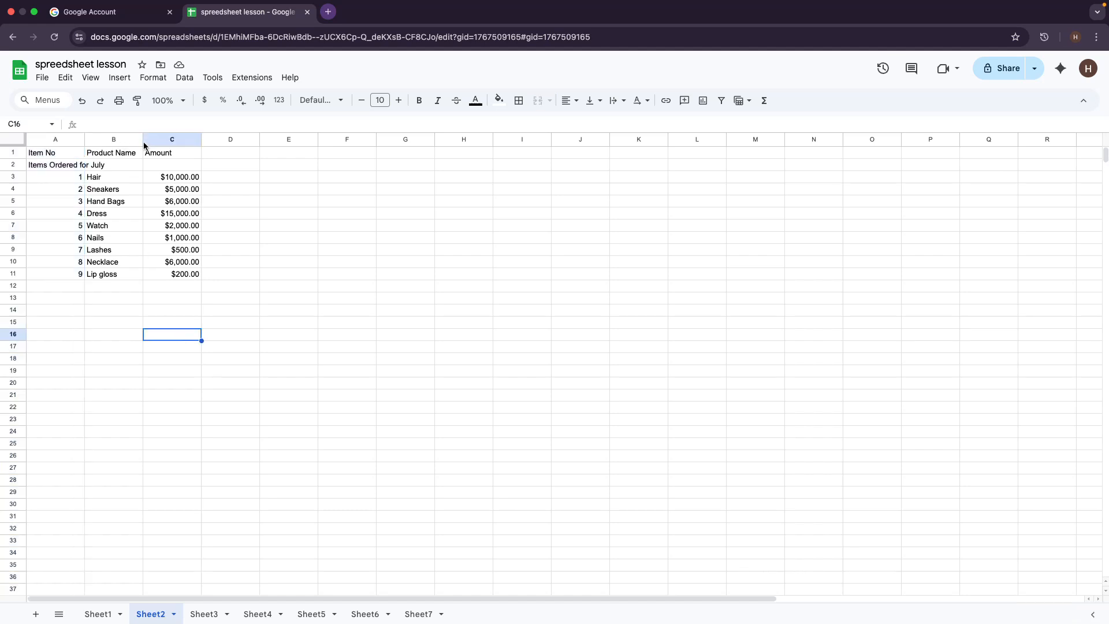
left_click(119, 141)
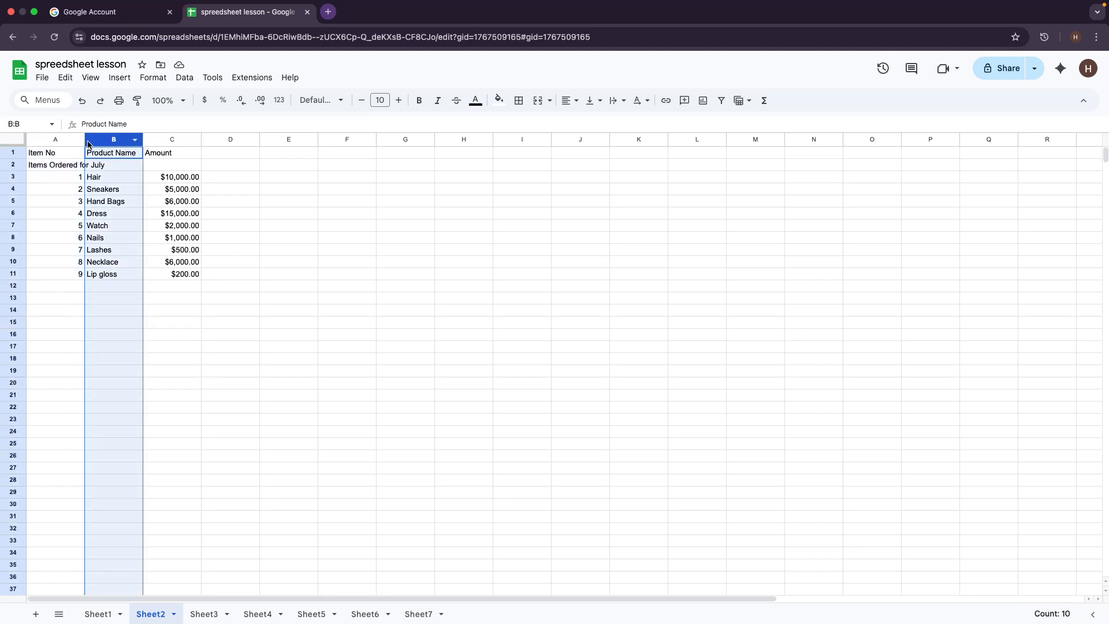
left_click_drag(88, 144, 75, 148)
left_click(306, 384)
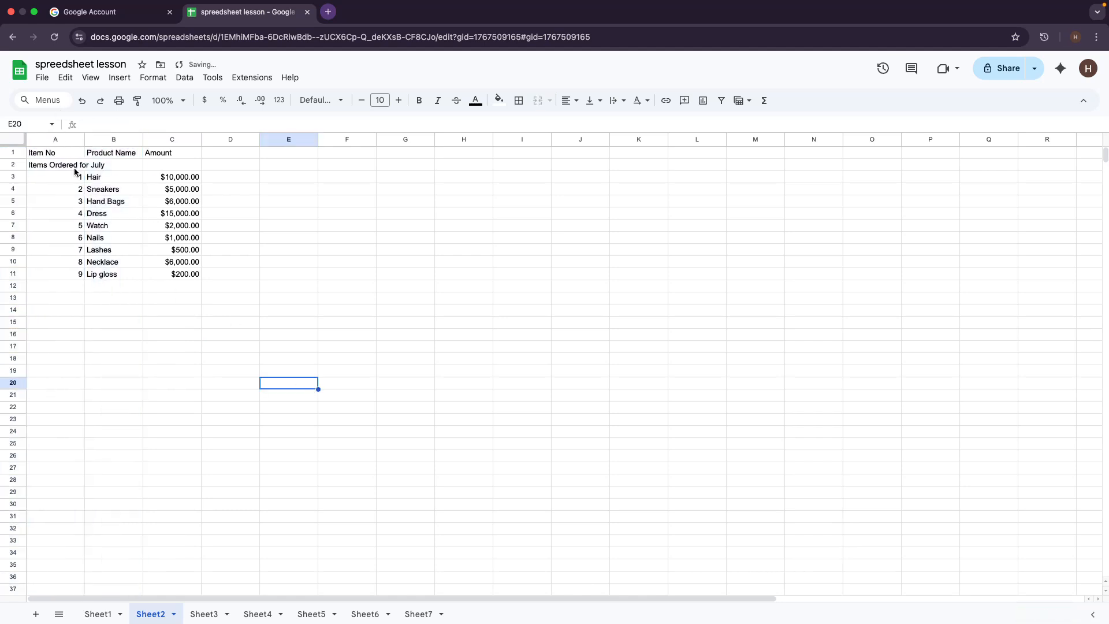
Step: Drag the 'Items Ordered for July' title row above the header row into row 1
left_click(12, 166)
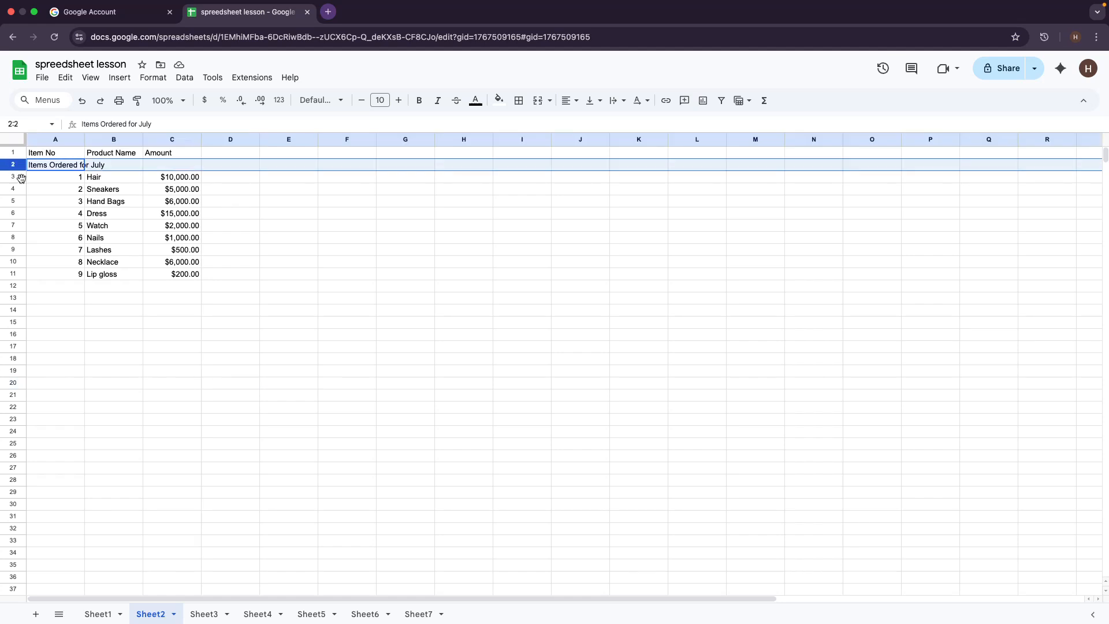
left_click_drag(10, 170, 13, 154)
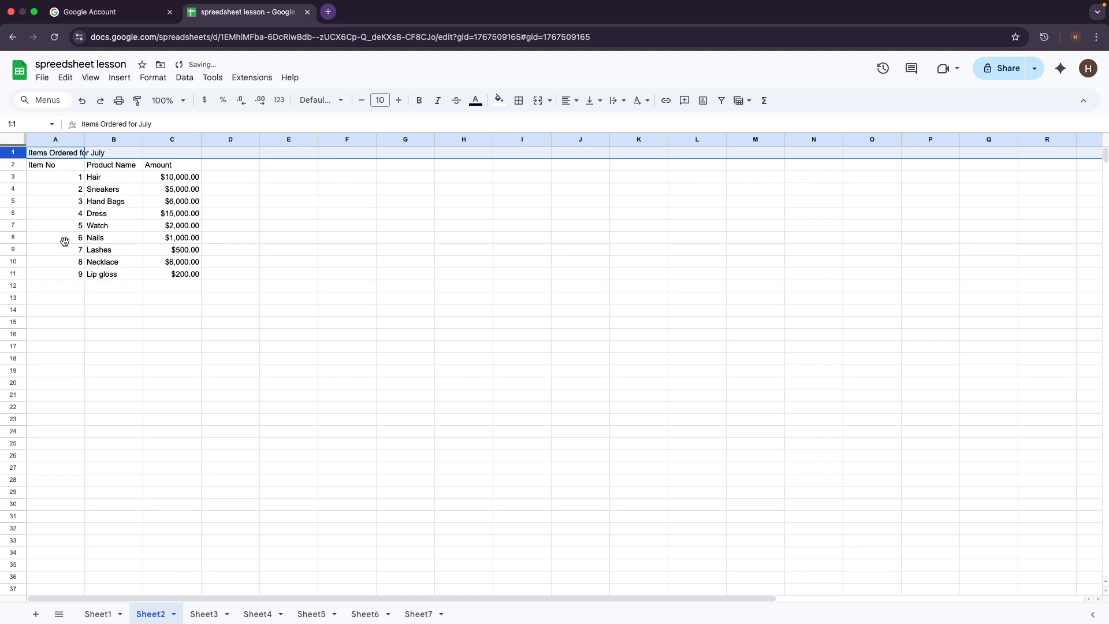
left_click(349, 347)
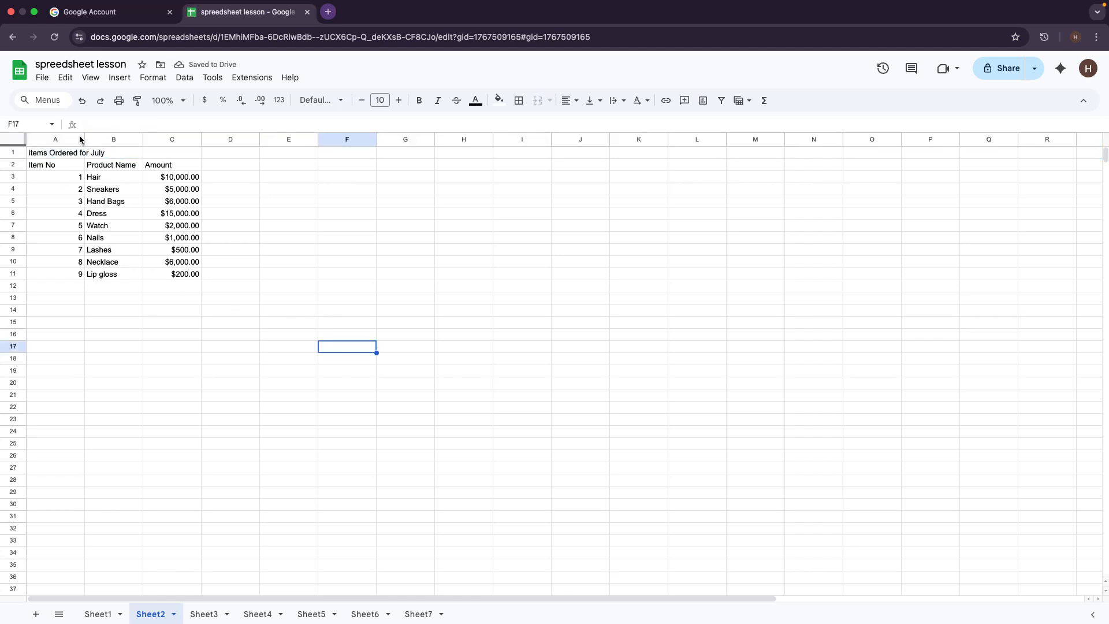
left_click(91, 155)
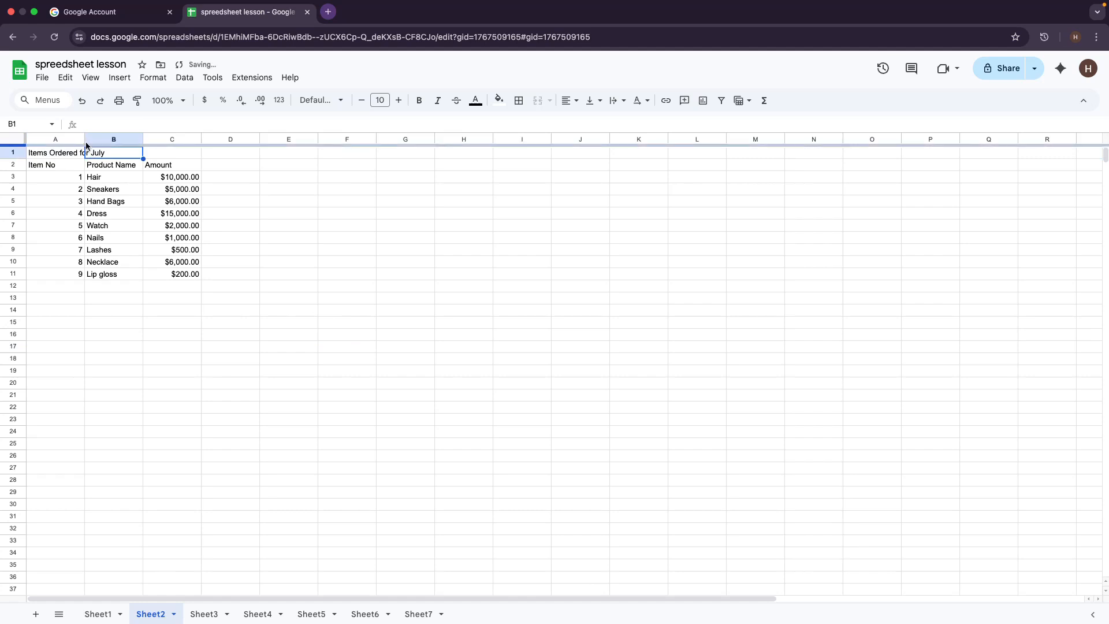
left_click(86, 135)
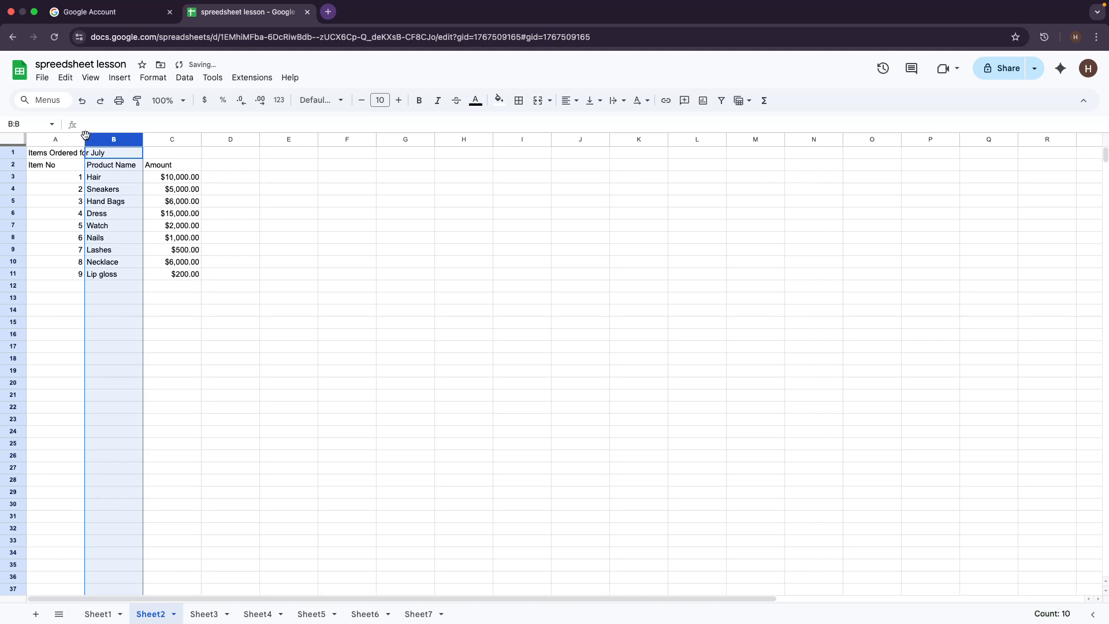
left_click_drag(86, 135, 142, 150)
left_click(301, 326)
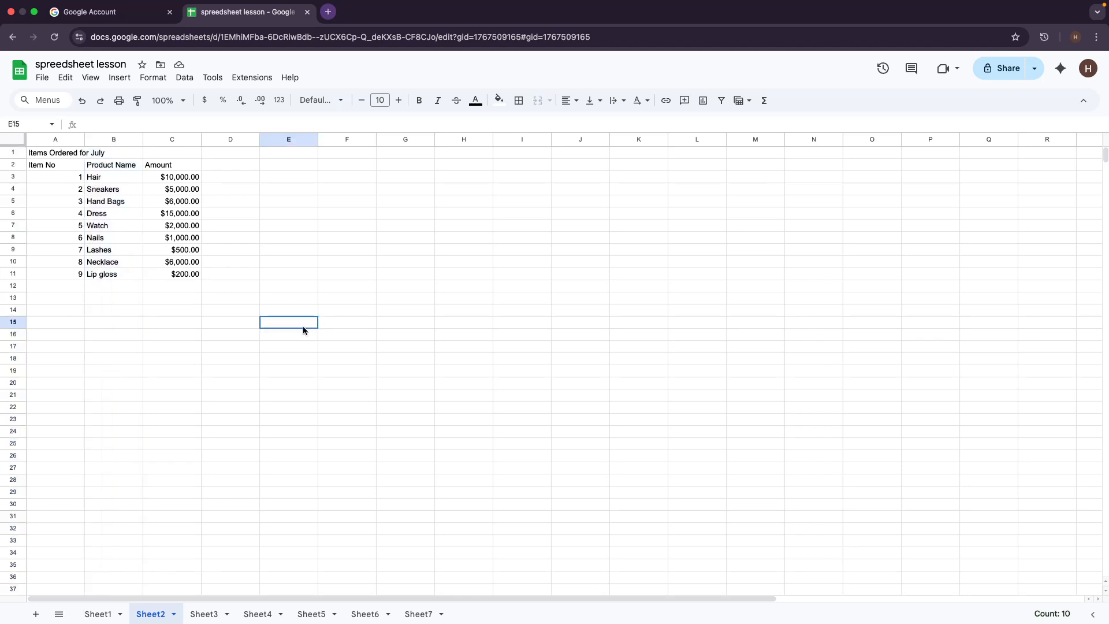
left_click(82, 140)
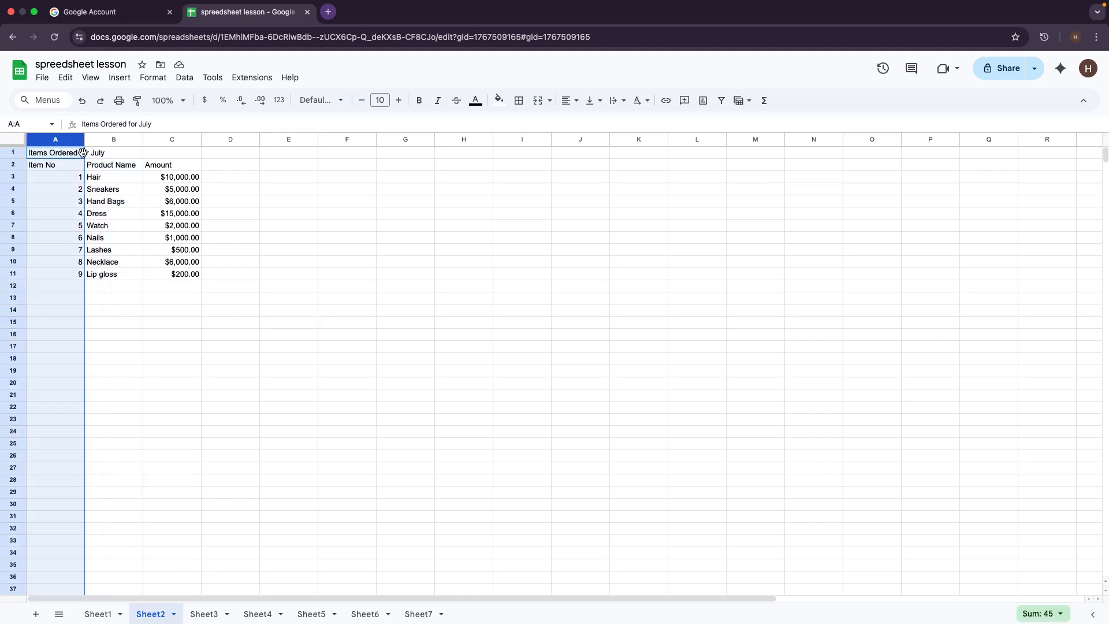
left_click(85, 146)
left_click(230, 339)
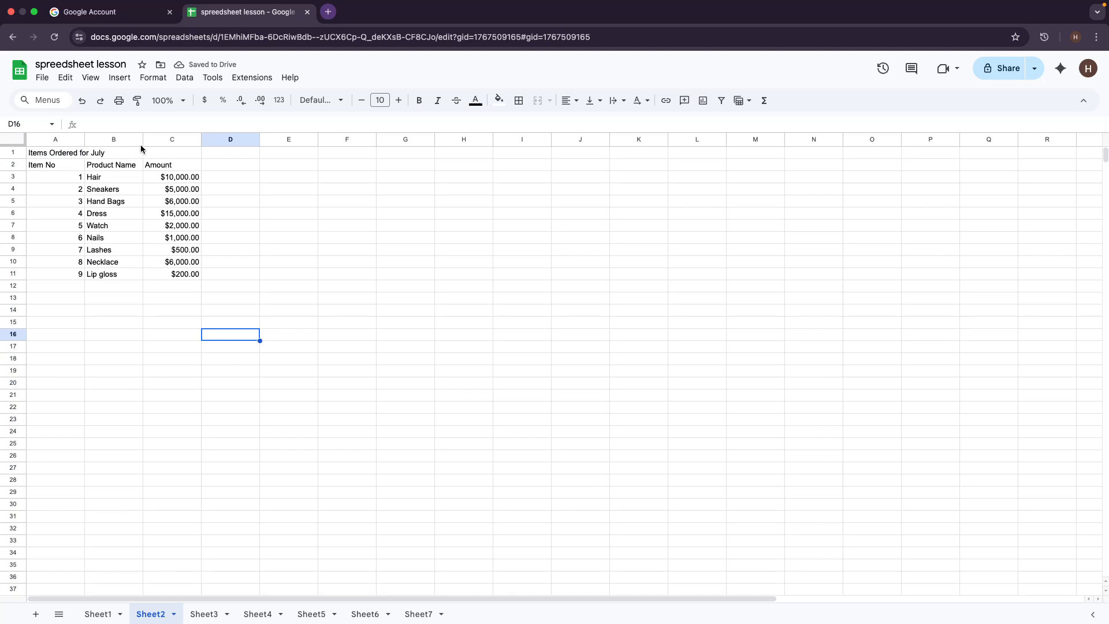
left_click(258, 146)
left_click(85, 146)
left_click(85, 139)
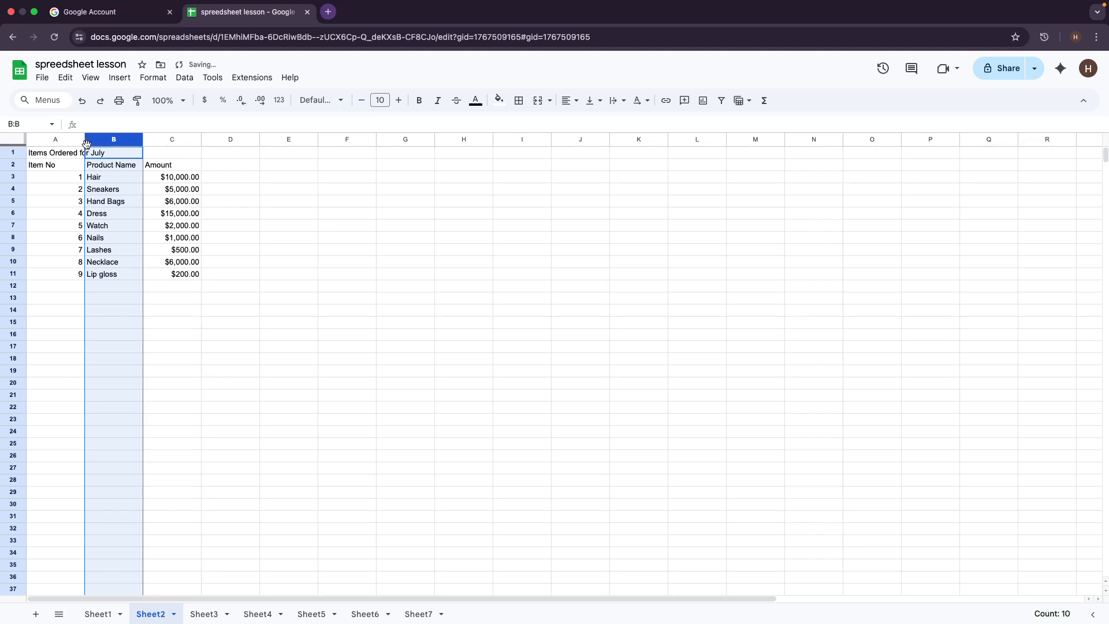
left_click(86, 154)
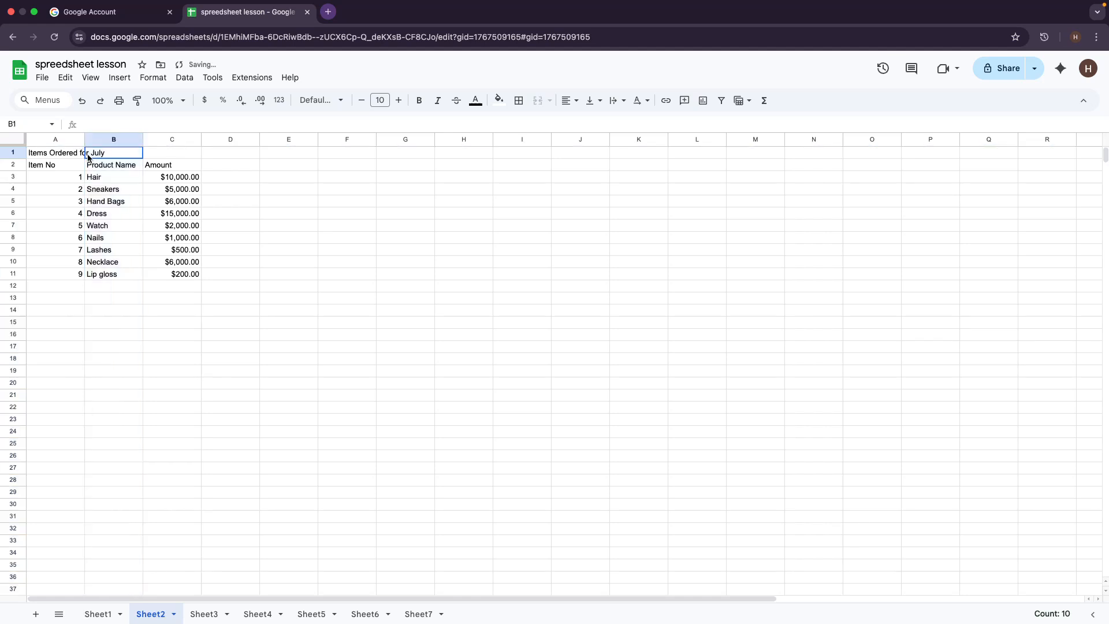
left_click(83, 153)
left_click(83, 143)
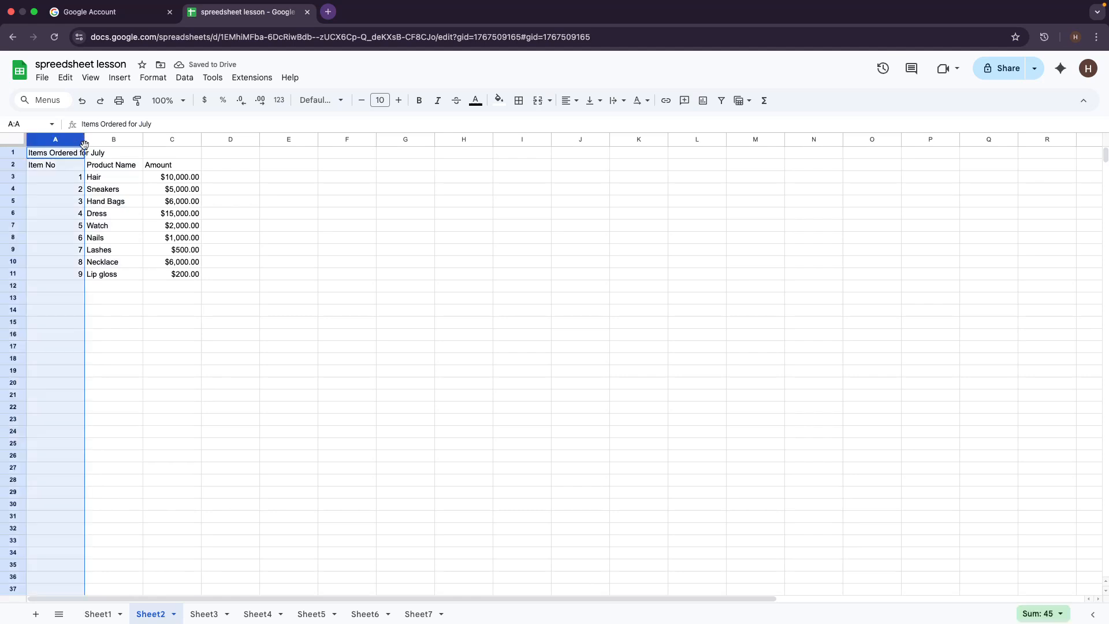
left_click(197, 141)
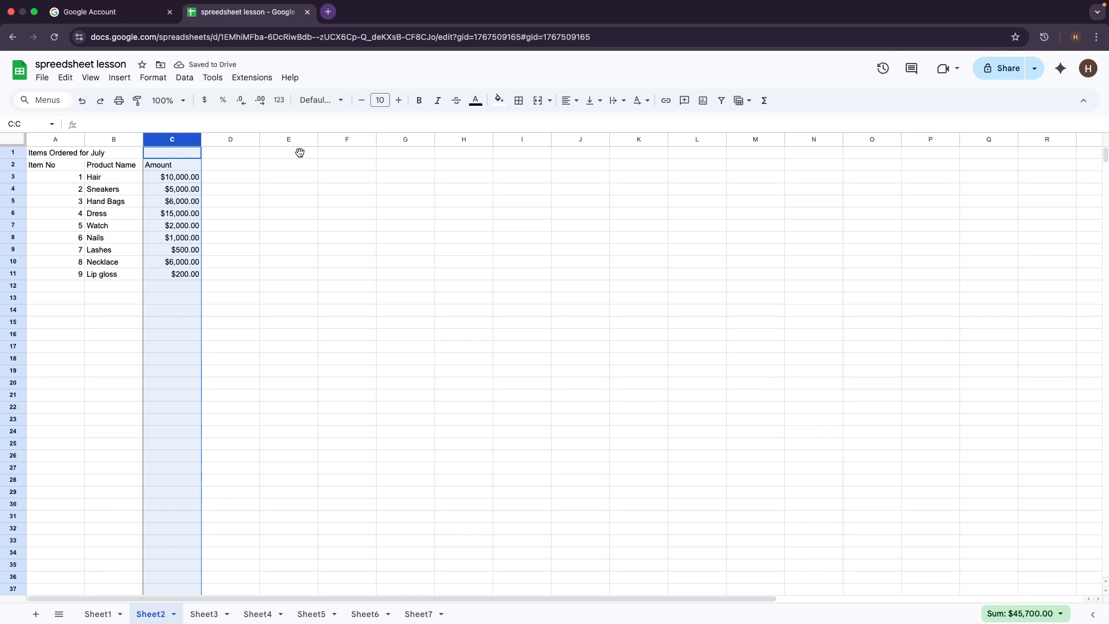
left_click(260, 139)
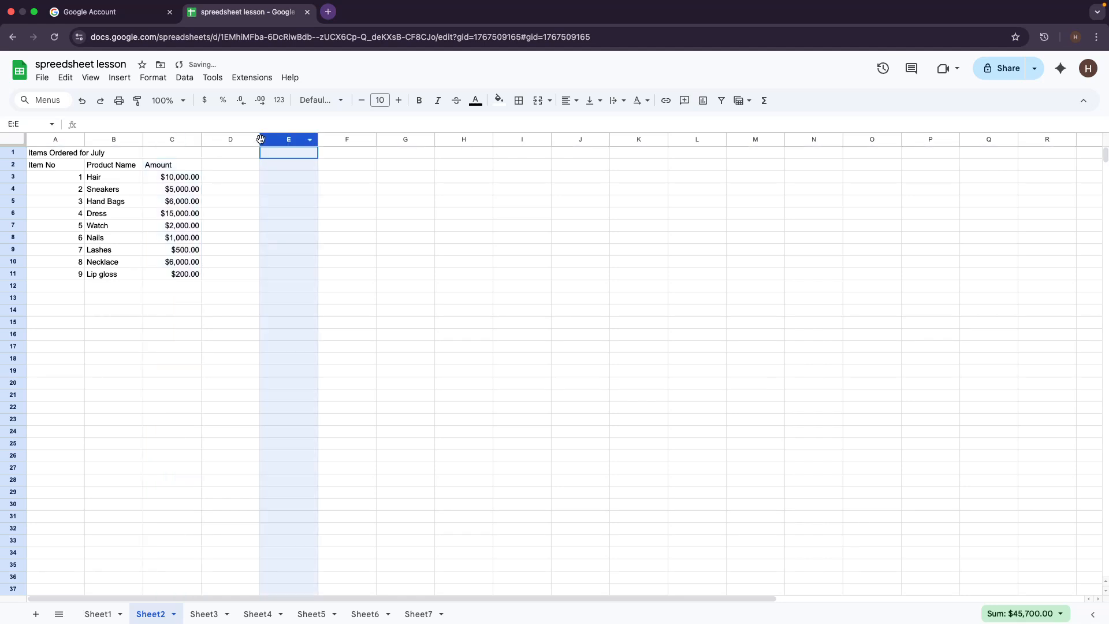
left_click(259, 139, "shift")
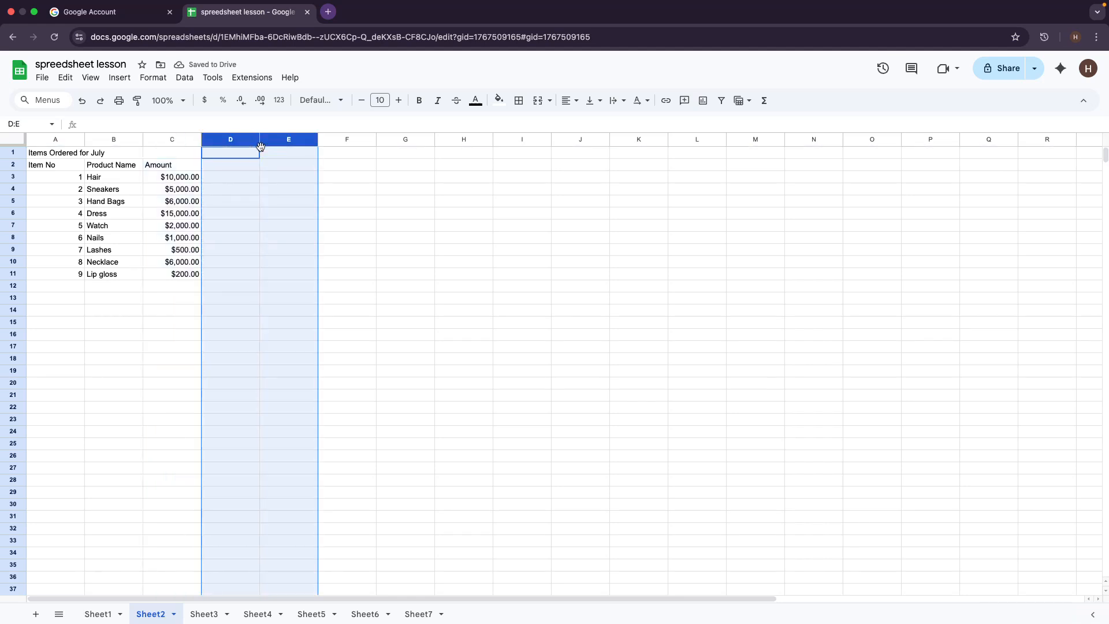
left_click(321, 190)
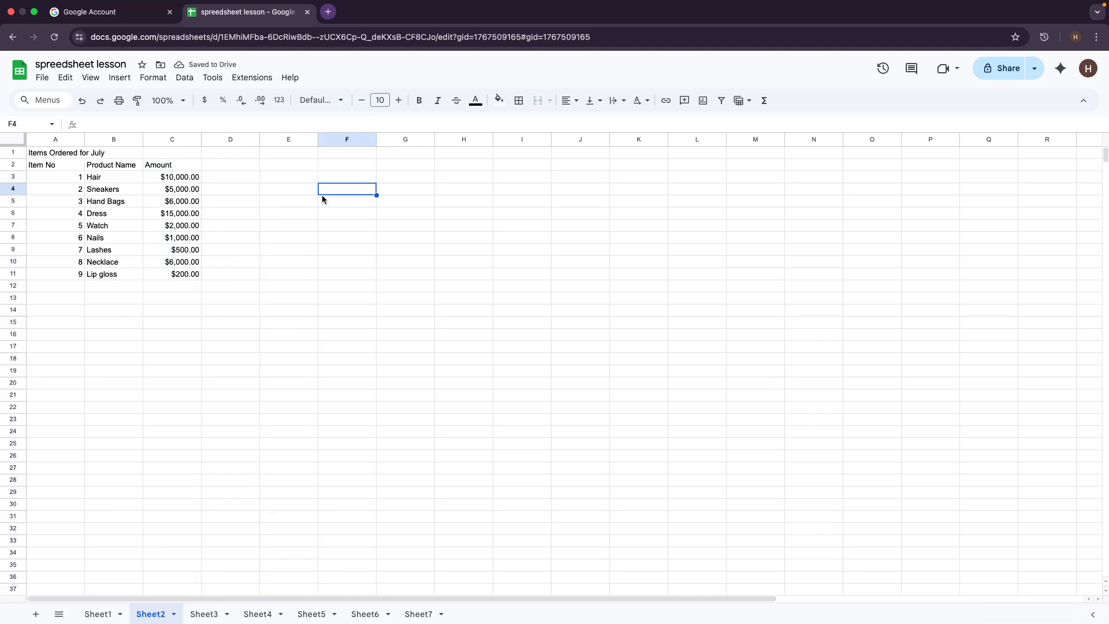
left_click(316, 140)
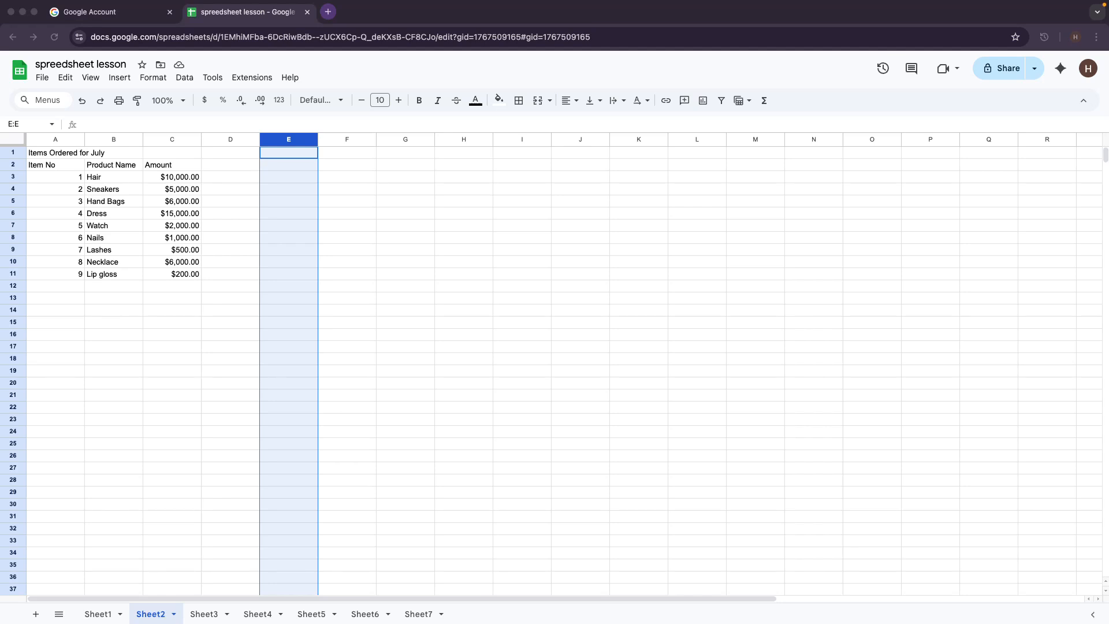
left_click(84, 142)
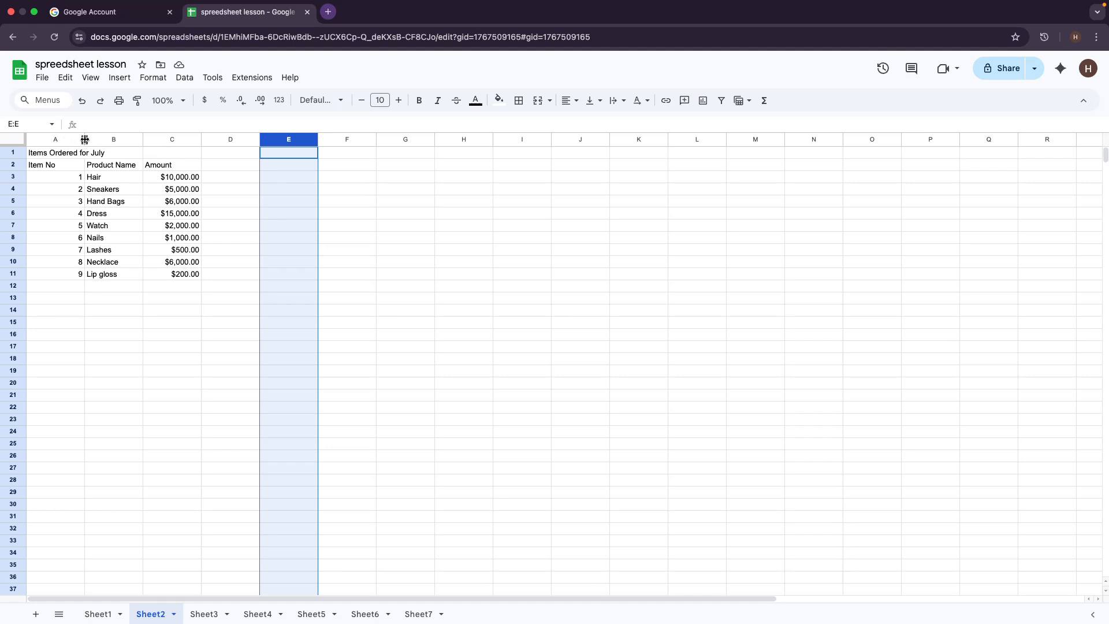
Step: Auto-fit column A so the full 'Items Ordered for July' title fits
double_click(84, 140)
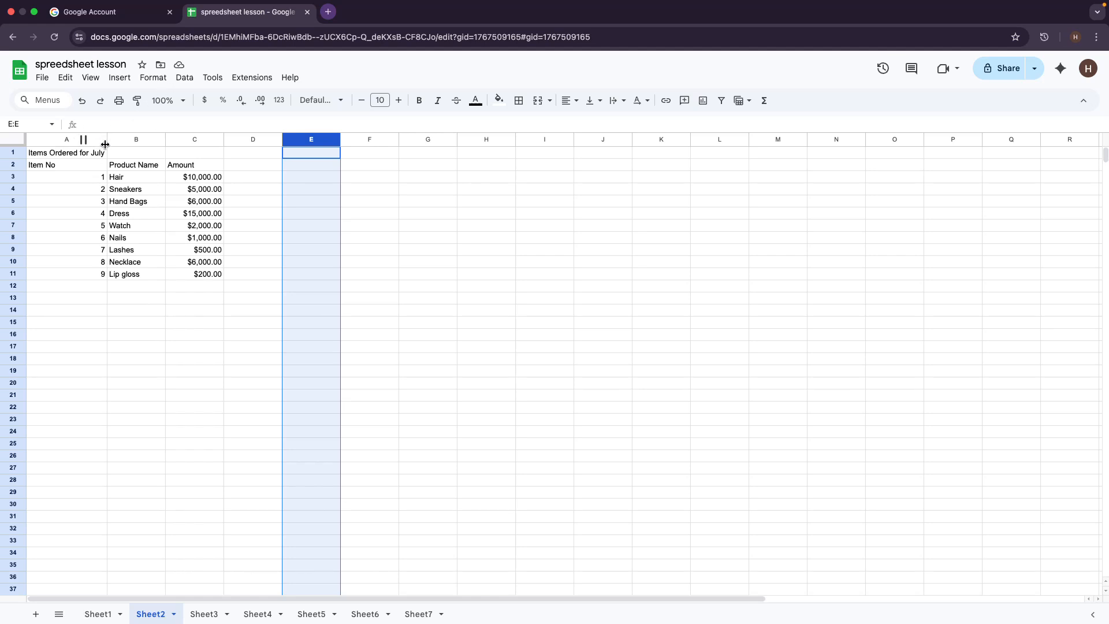
left_click(472, 276)
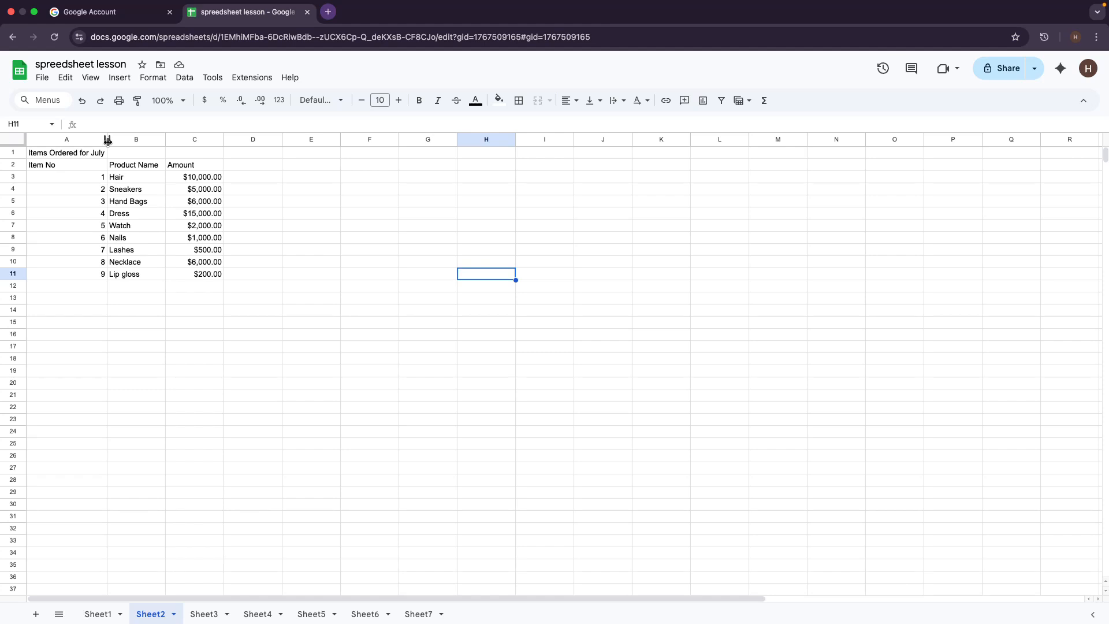
Step: Drag column A's right border wider so 'Items Ordered for July' fits
left_click(108, 141)
left_click_drag(108, 141, 195, 157)
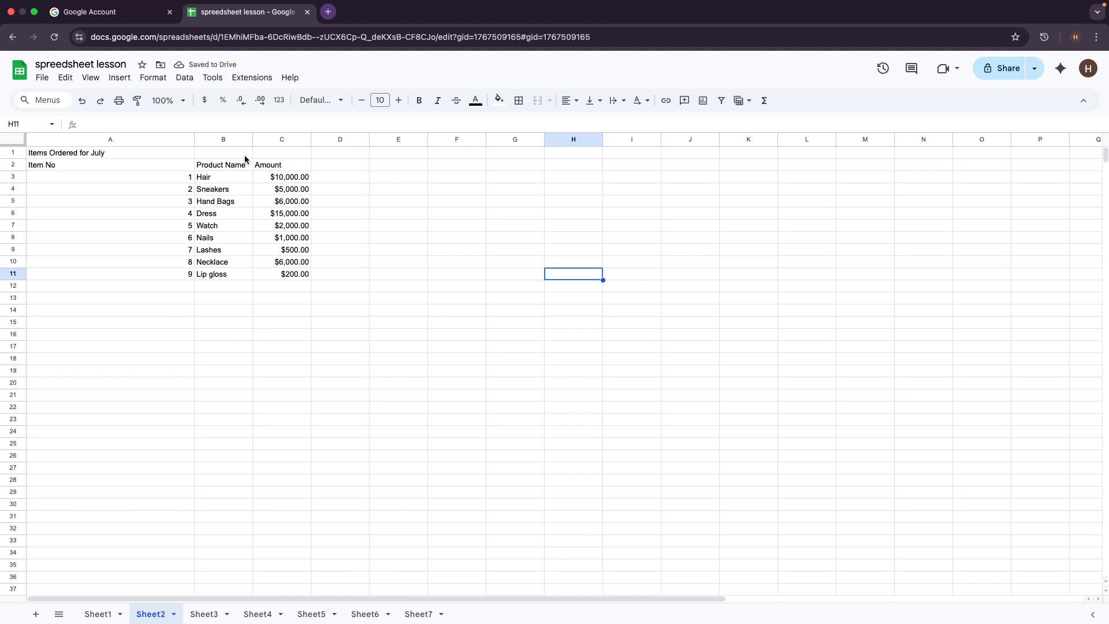
left_click(186, 140)
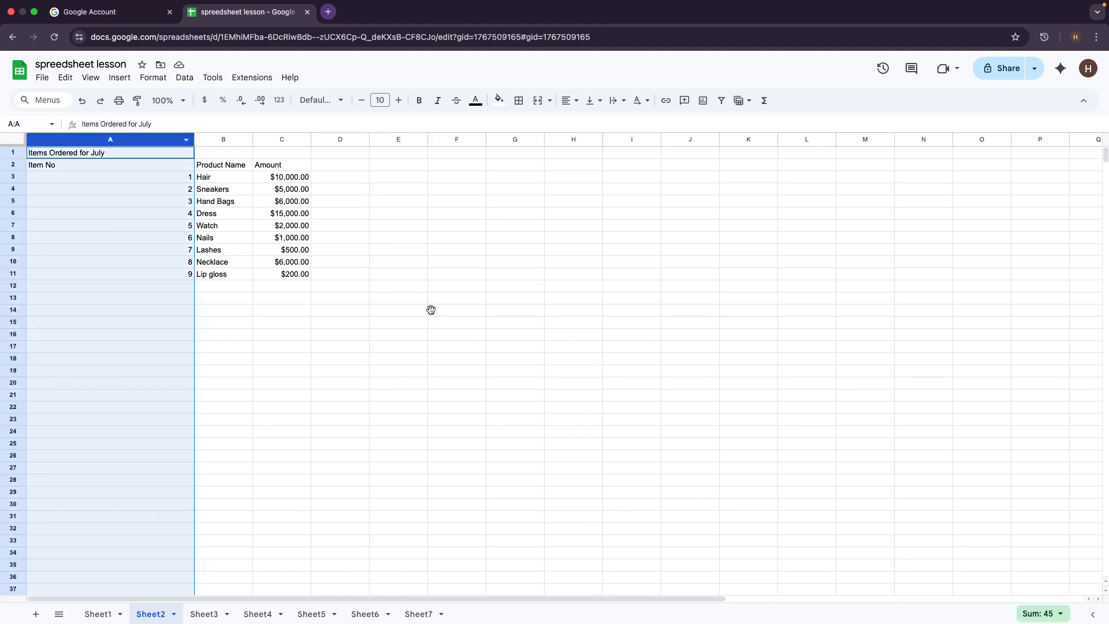
left_click_drag(432, 311, 399, 310)
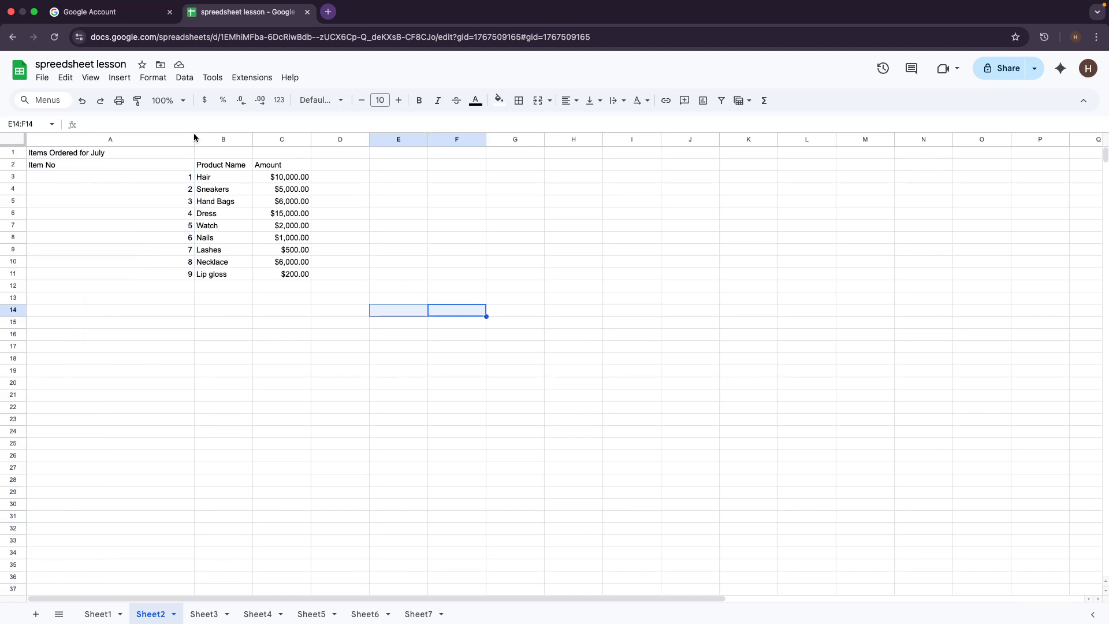
left_click(193, 139)
left_click(195, 151)
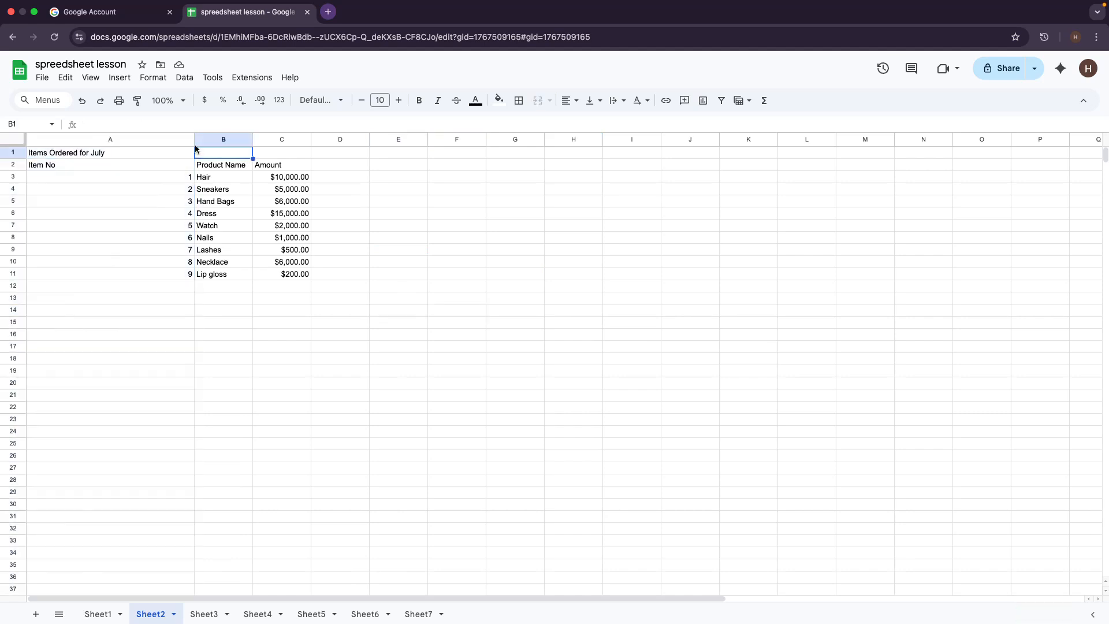
left_click(314, 189)
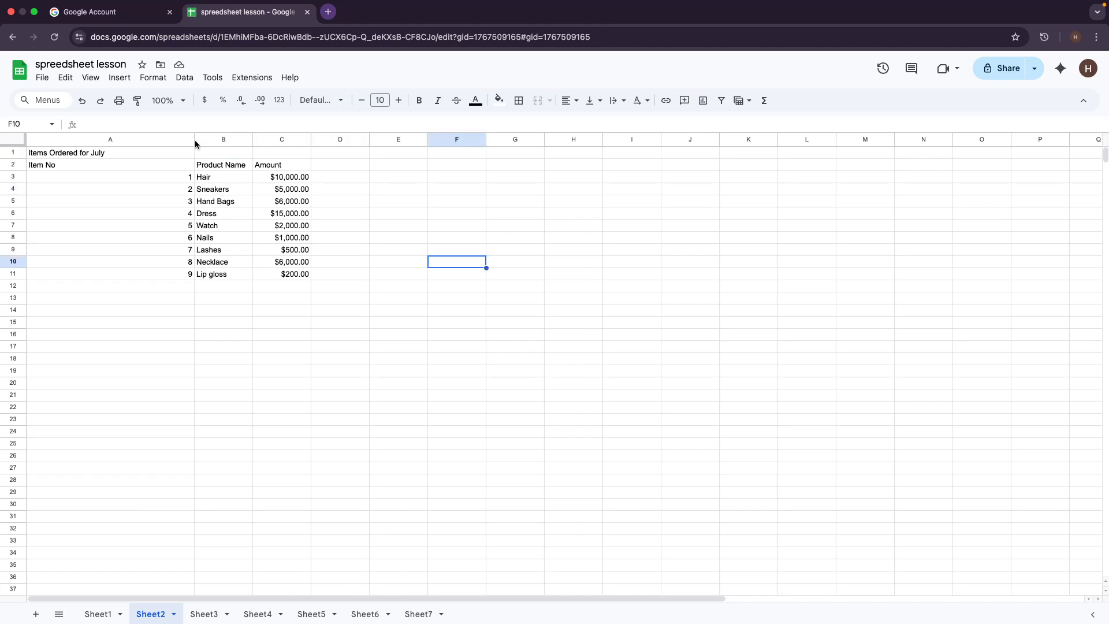
Step: Select columns A, B and C in turn, ending on title cell A1
left_click_drag(196, 141, 191, 141)
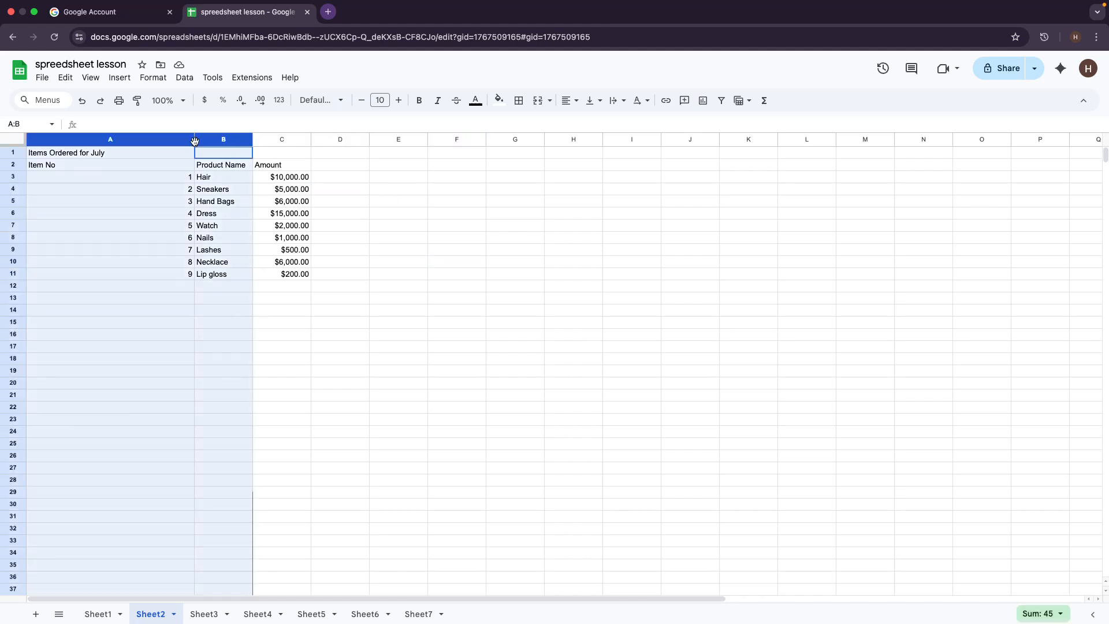
left_click(258, 140)
left_click(449, 224)
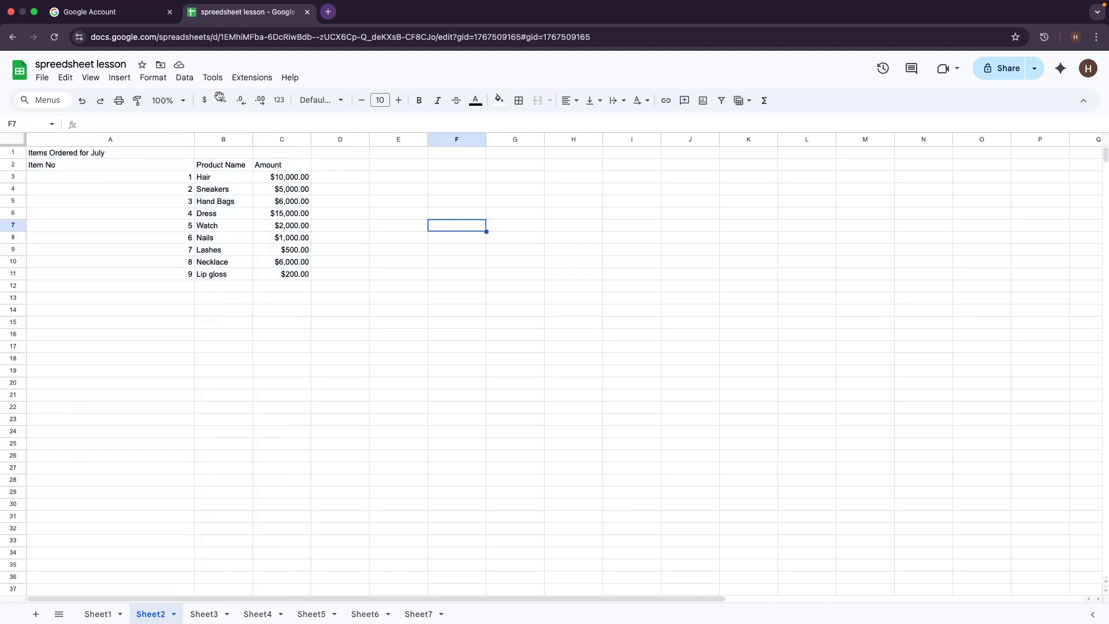
left_click(195, 143)
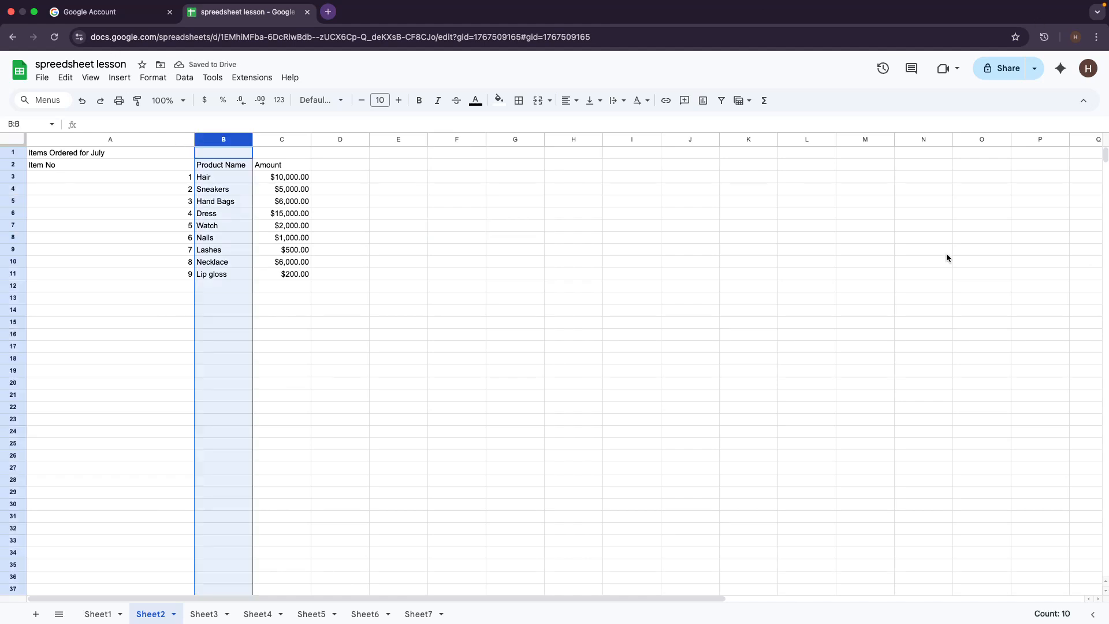
left_click(437, 275)
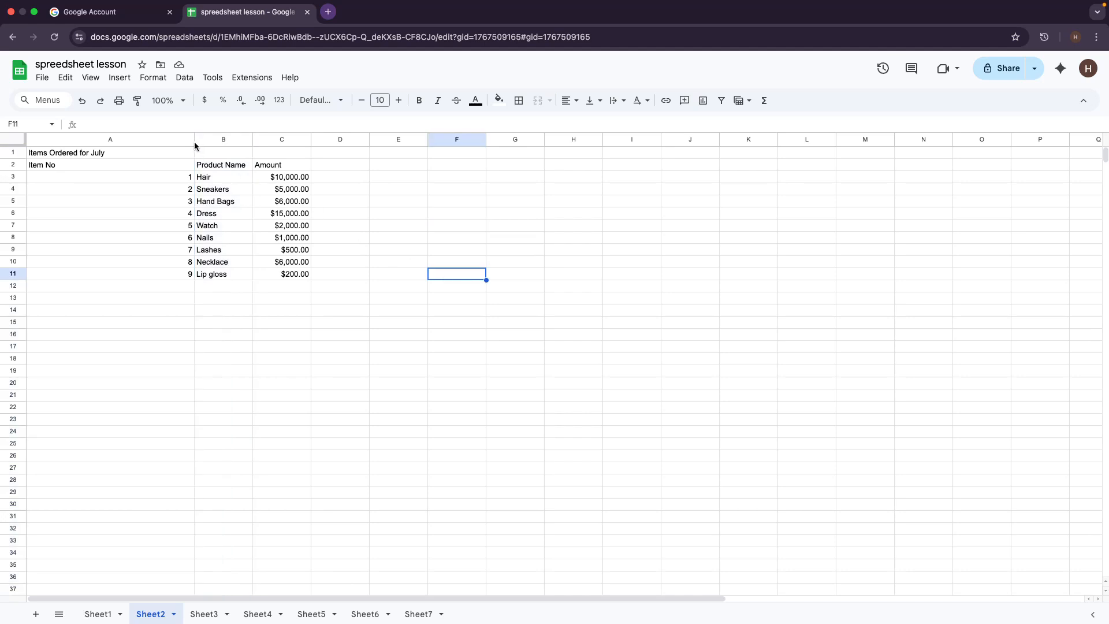
left_click(193, 143)
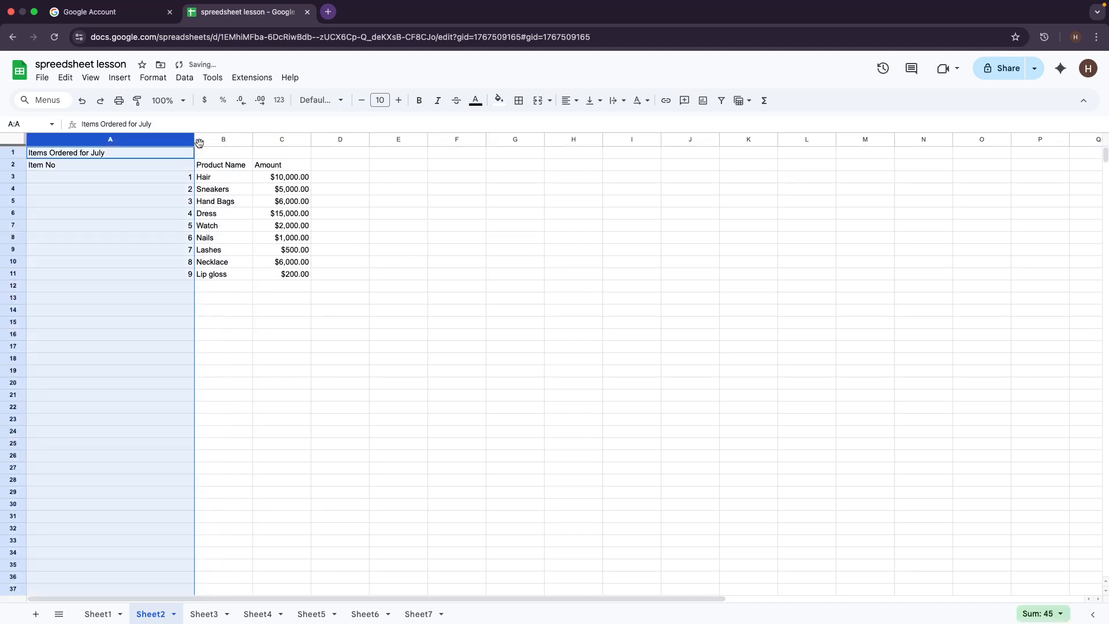
left_click(251, 142)
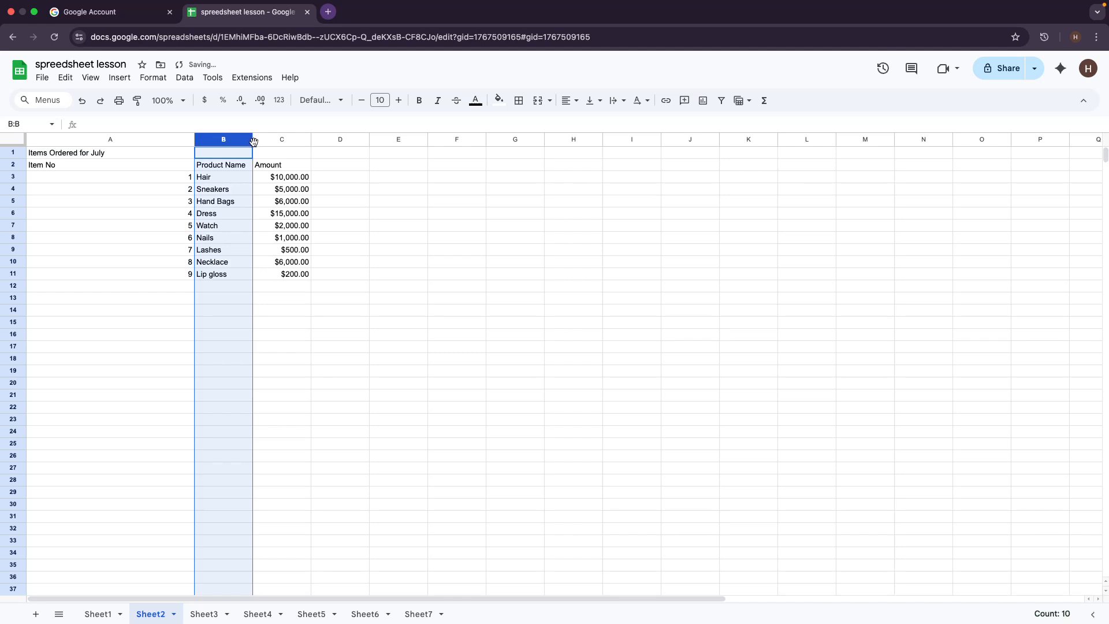
left_click(192, 153)
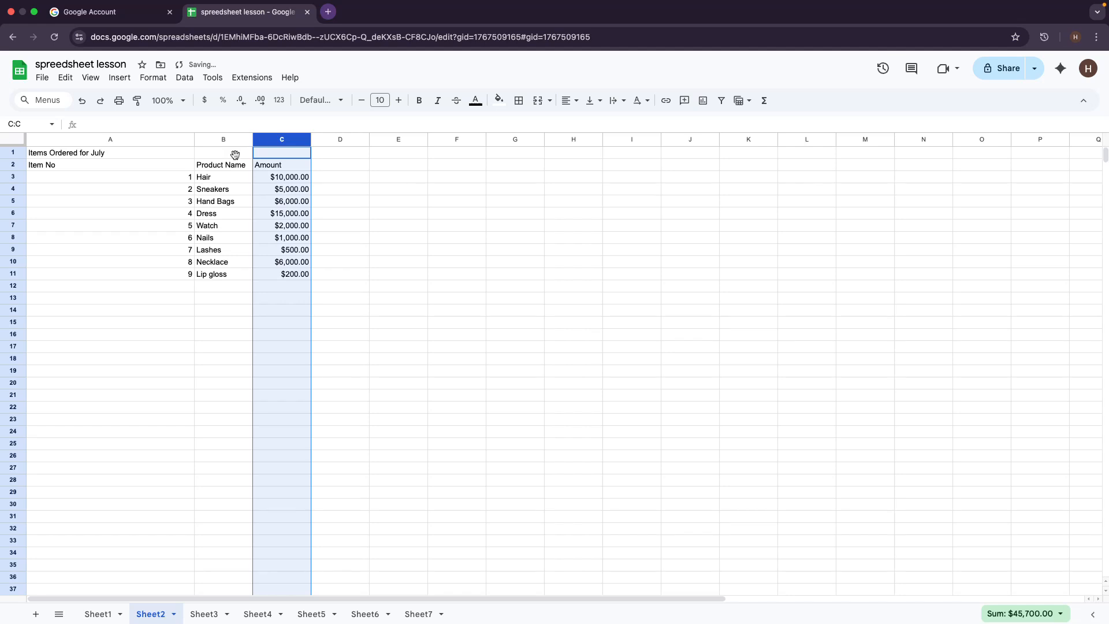
left_click(235, 153)
right_click(235, 155)
scroll(235, 157, "down", 10)
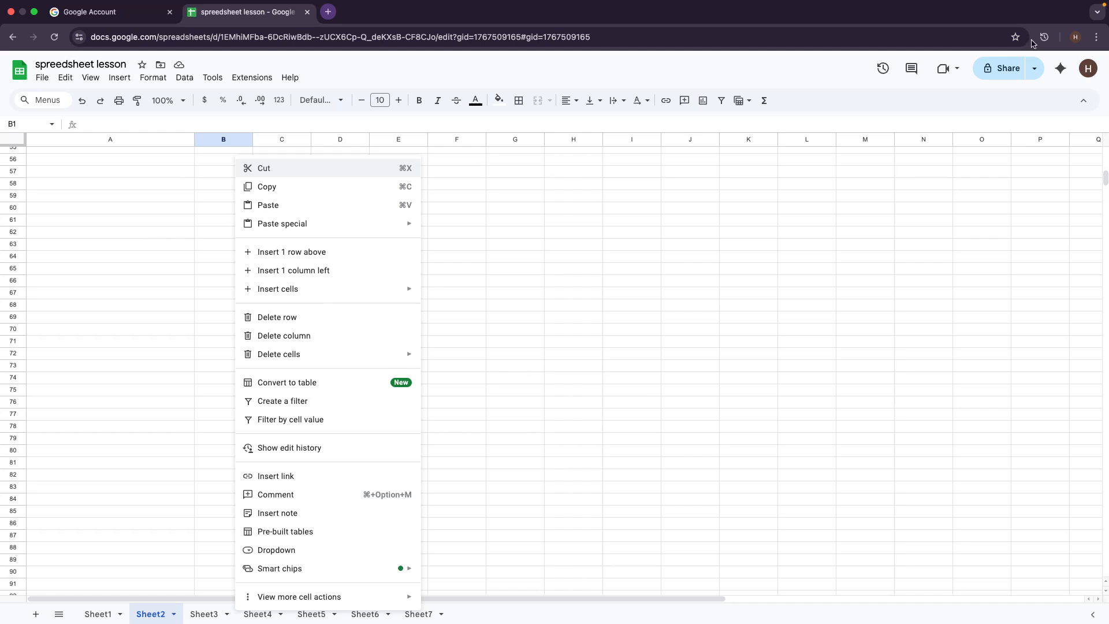
left_click(658, 412)
scroll(653, 416, "down", 3)
scroll(520, 549, "up", 6)
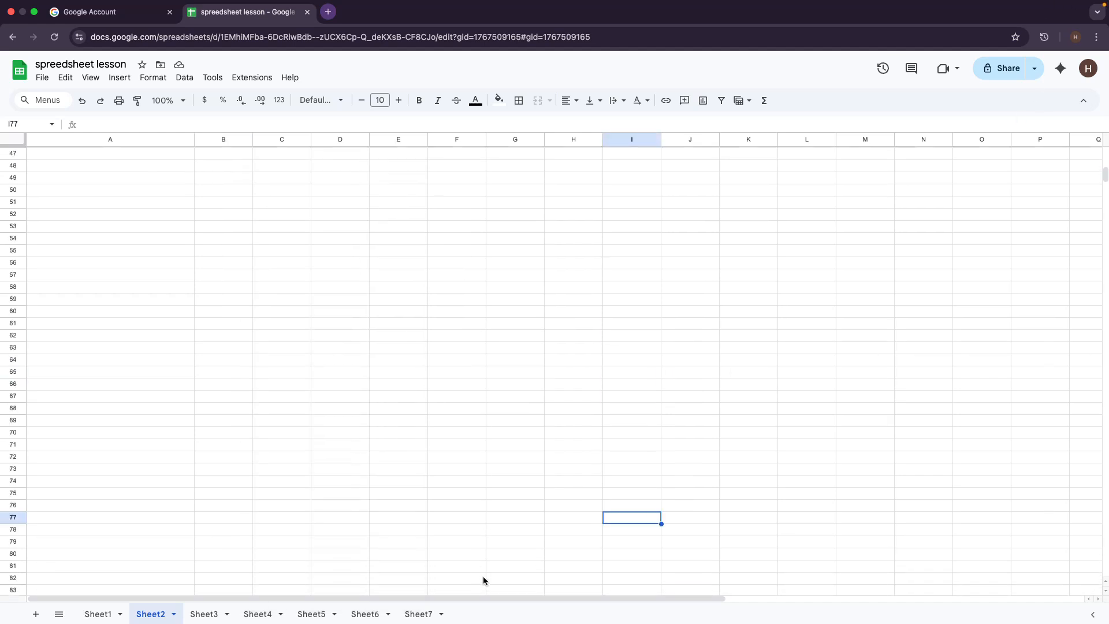
scroll(484, 580, "up", 10)
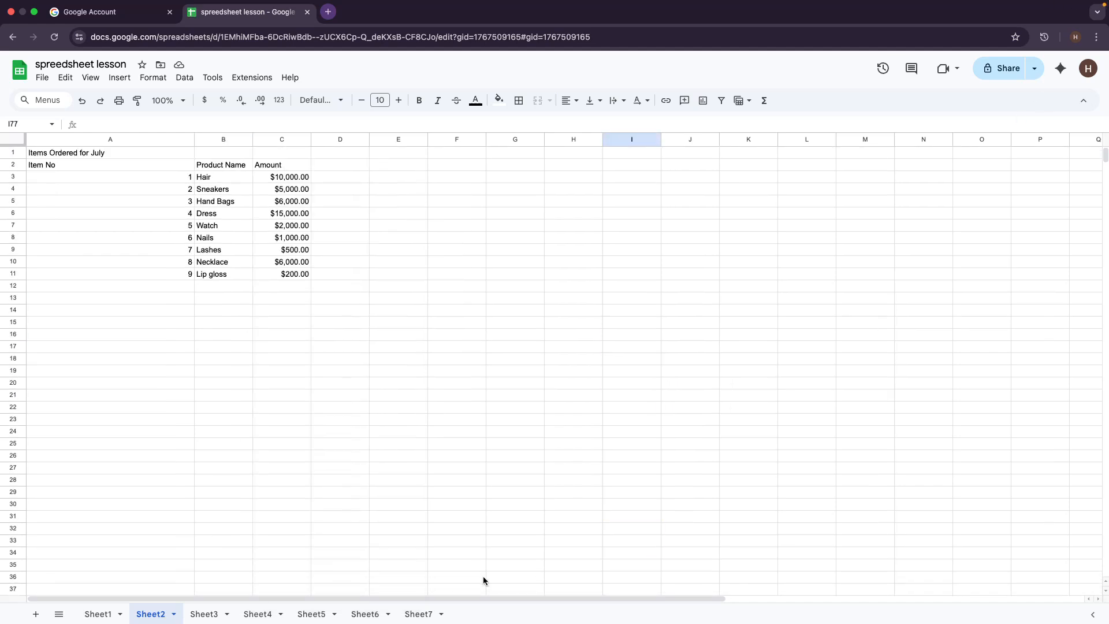
left_click(195, 143)
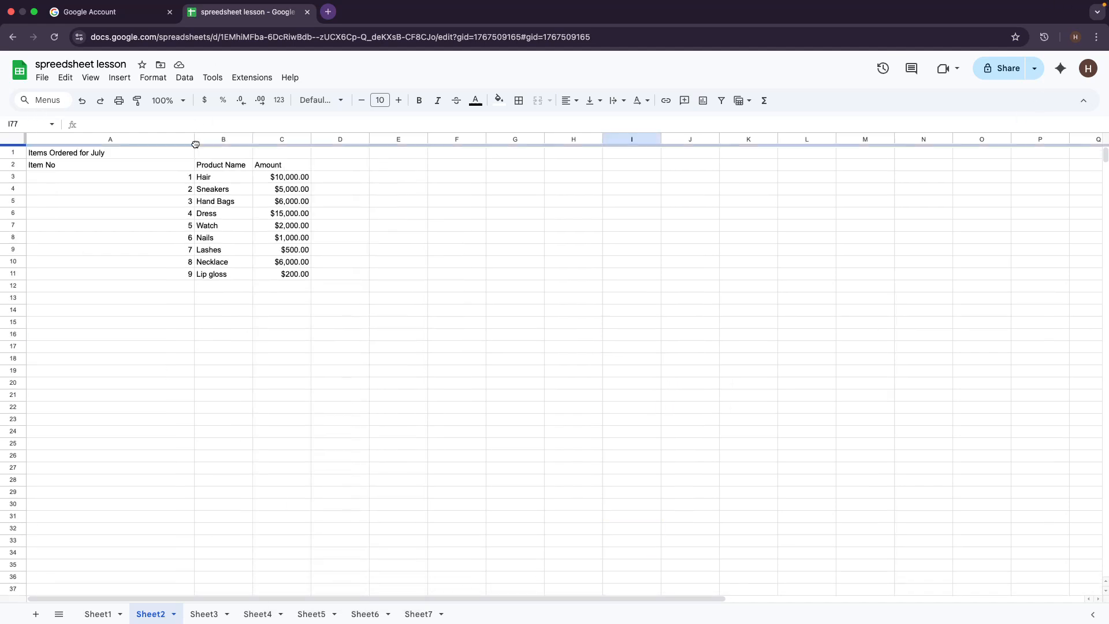
left_click(226, 140)
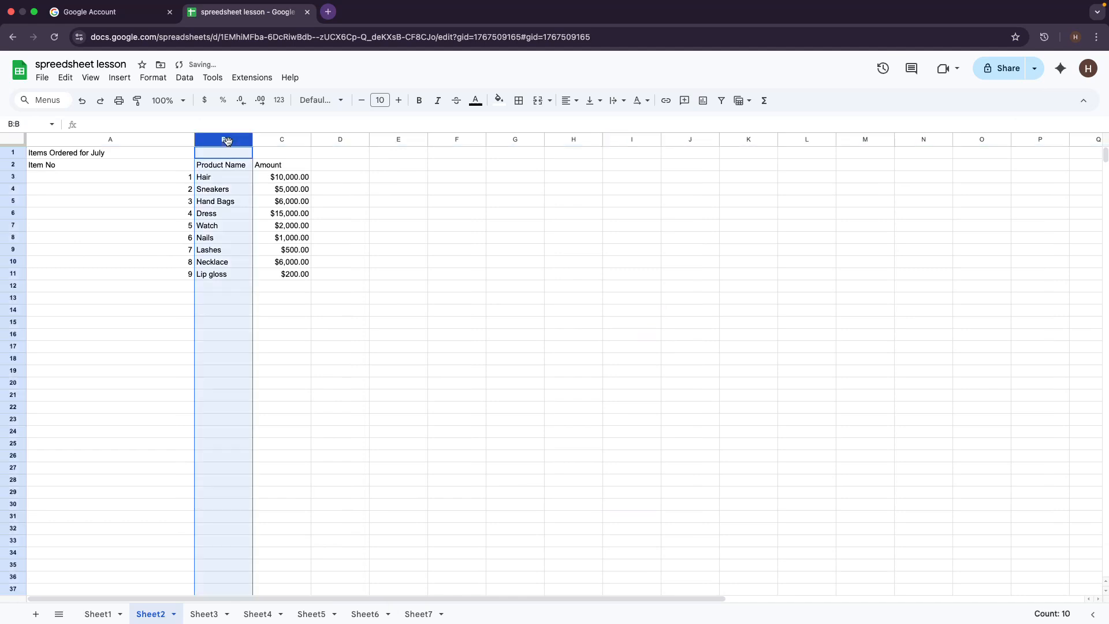
left_click(184, 141)
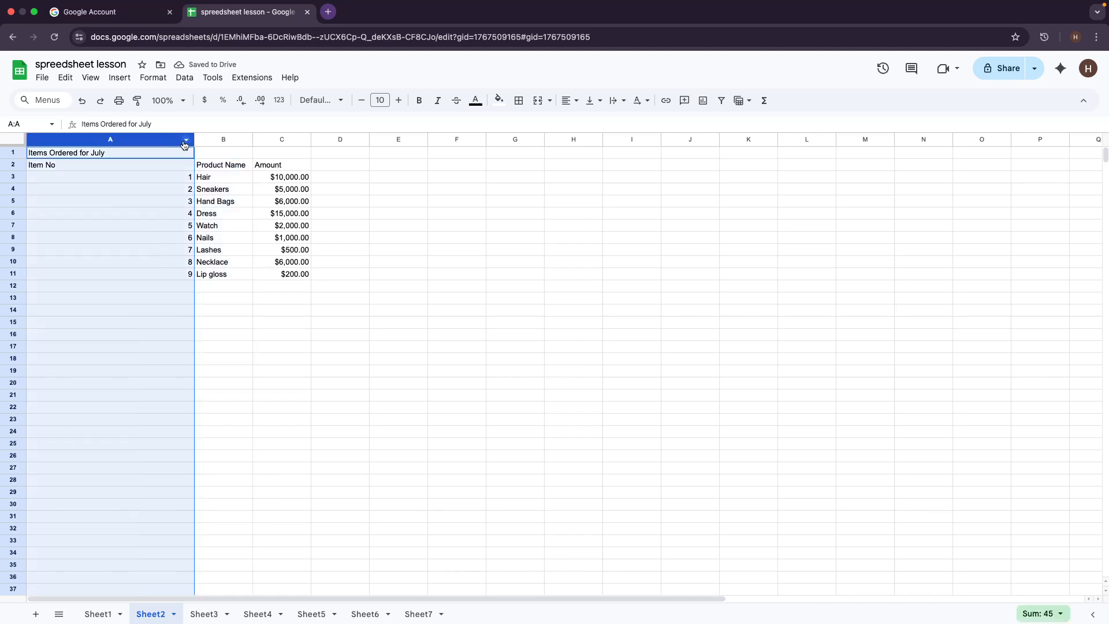
left_click_drag(192, 139, 142, 129)
left_click(207, 151)
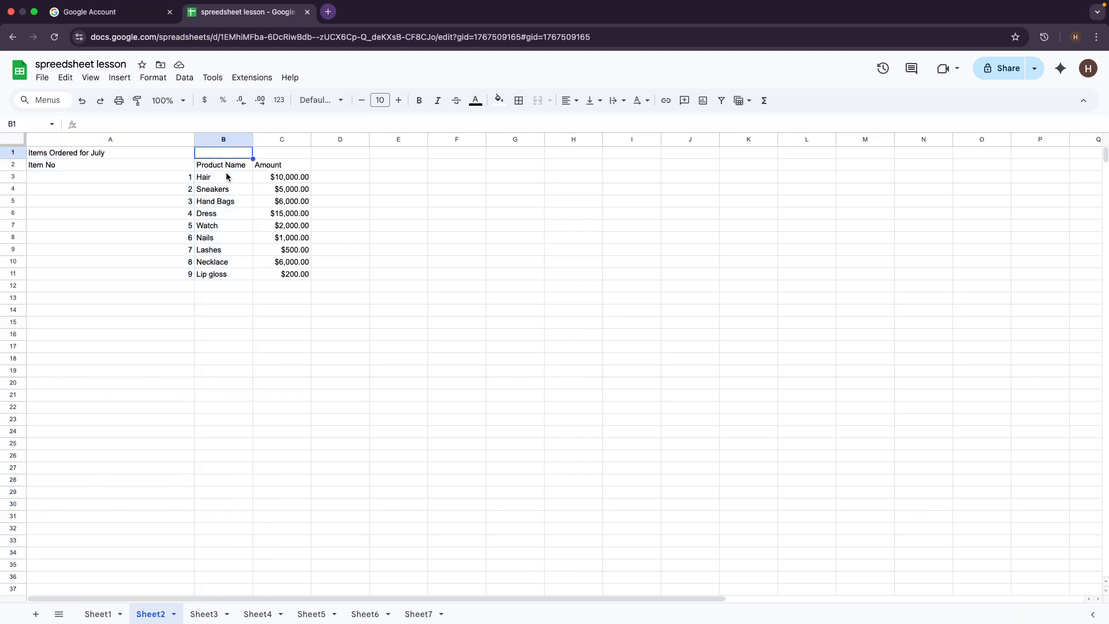
left_click(213, 162)
left_click(99, 156)
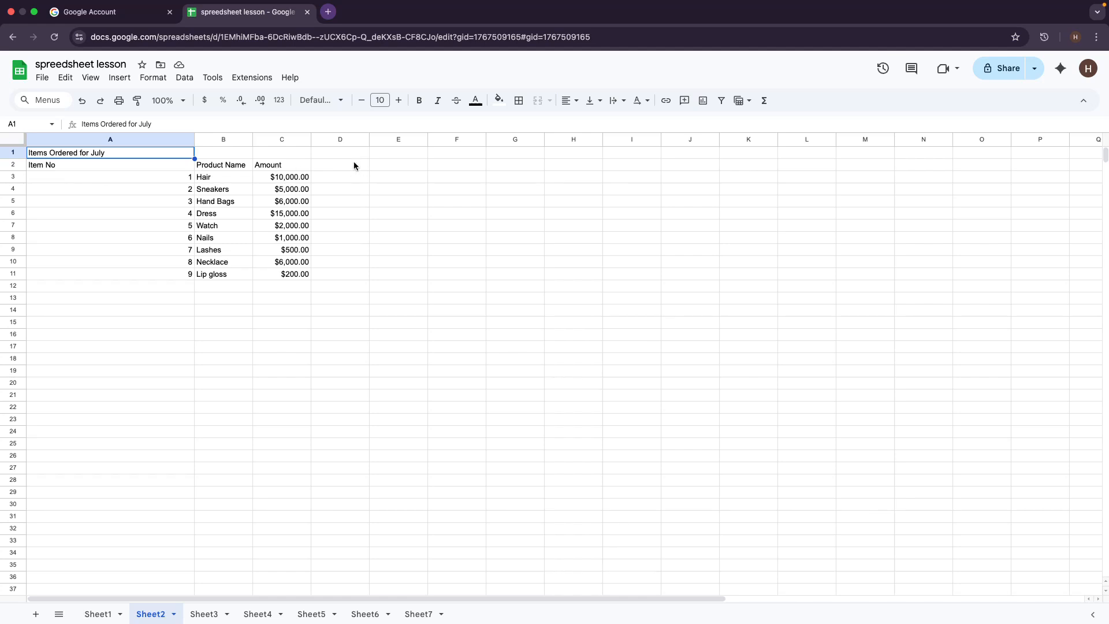
left_click(302, 340)
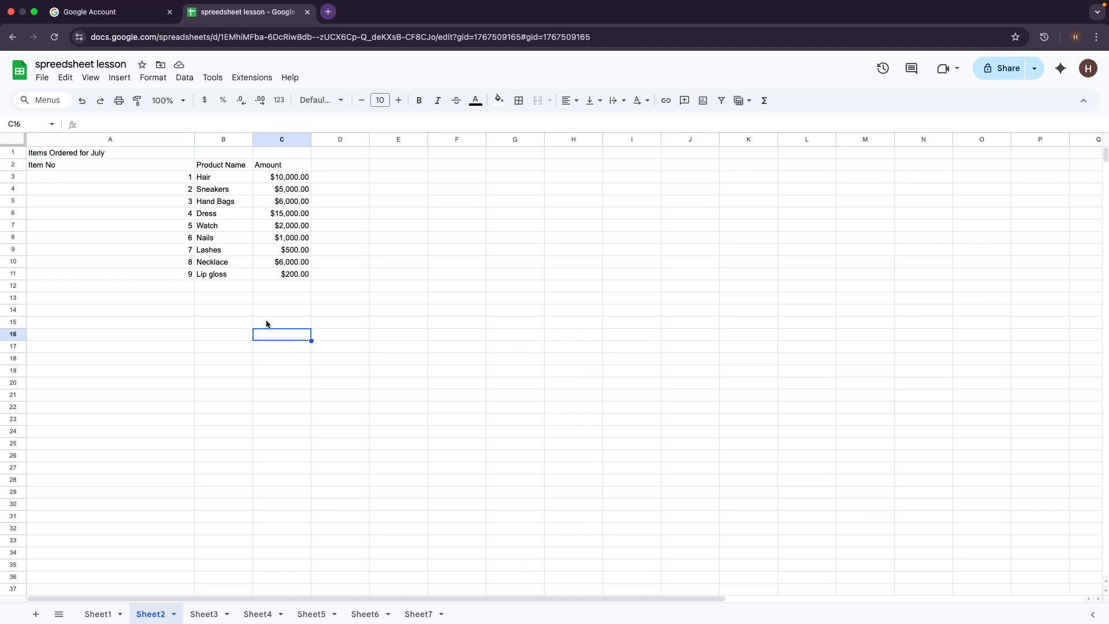
left_click(36, 154)
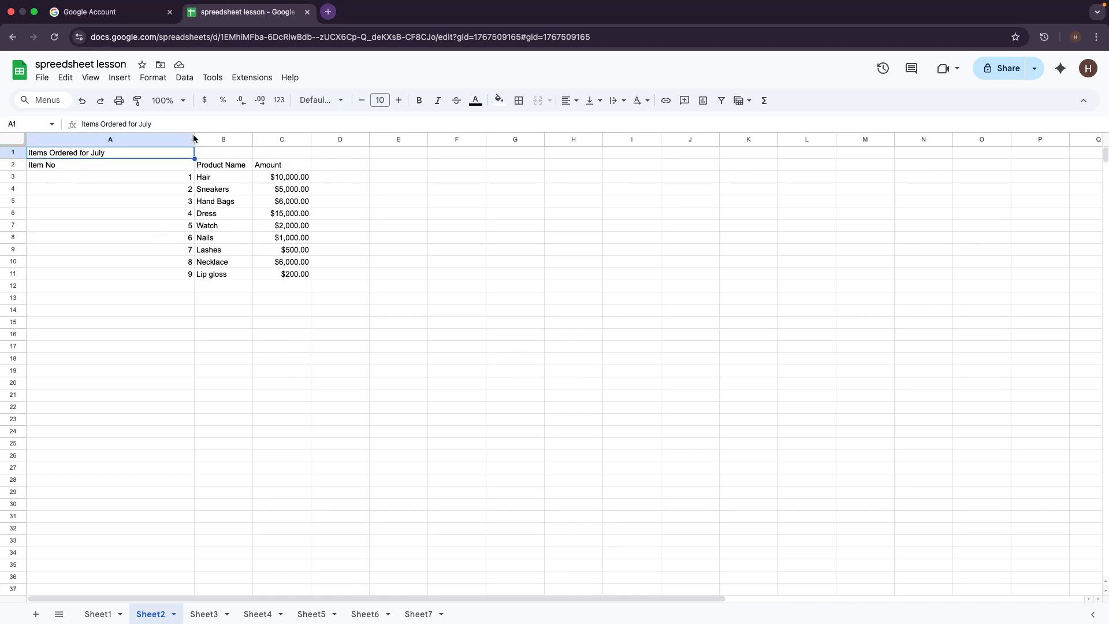
left_click(195, 140)
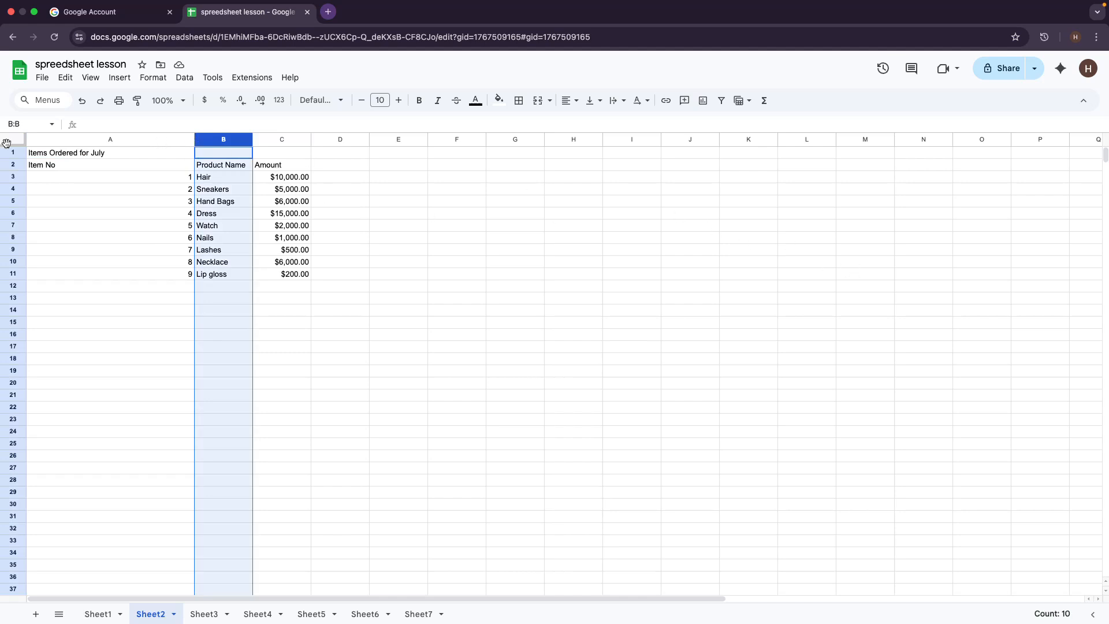
left_click(75, 153)
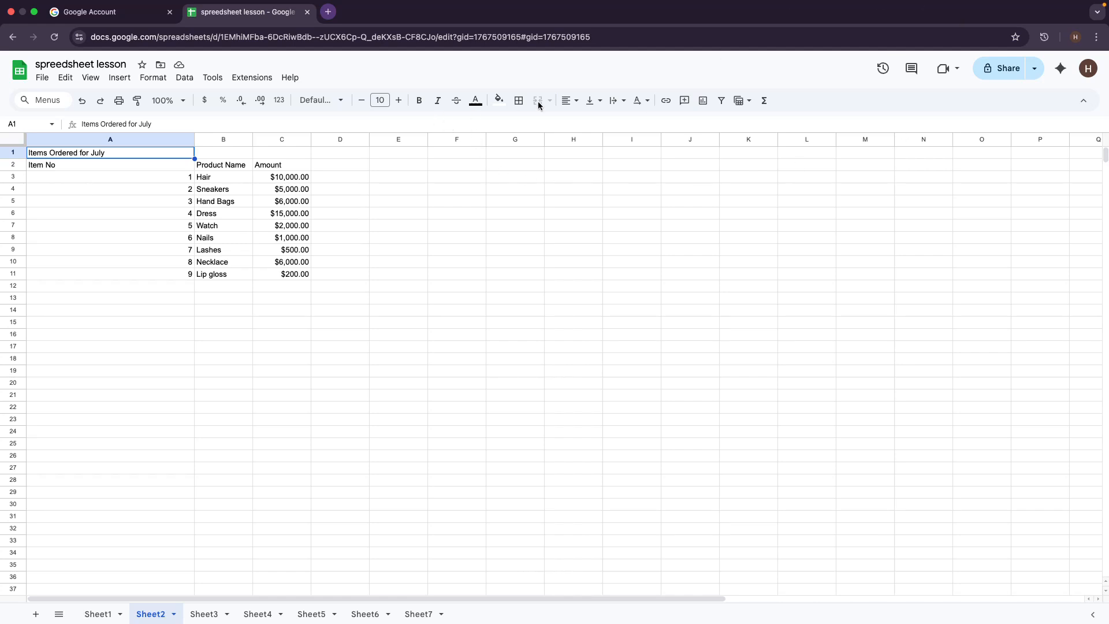
left_click(420, 101)
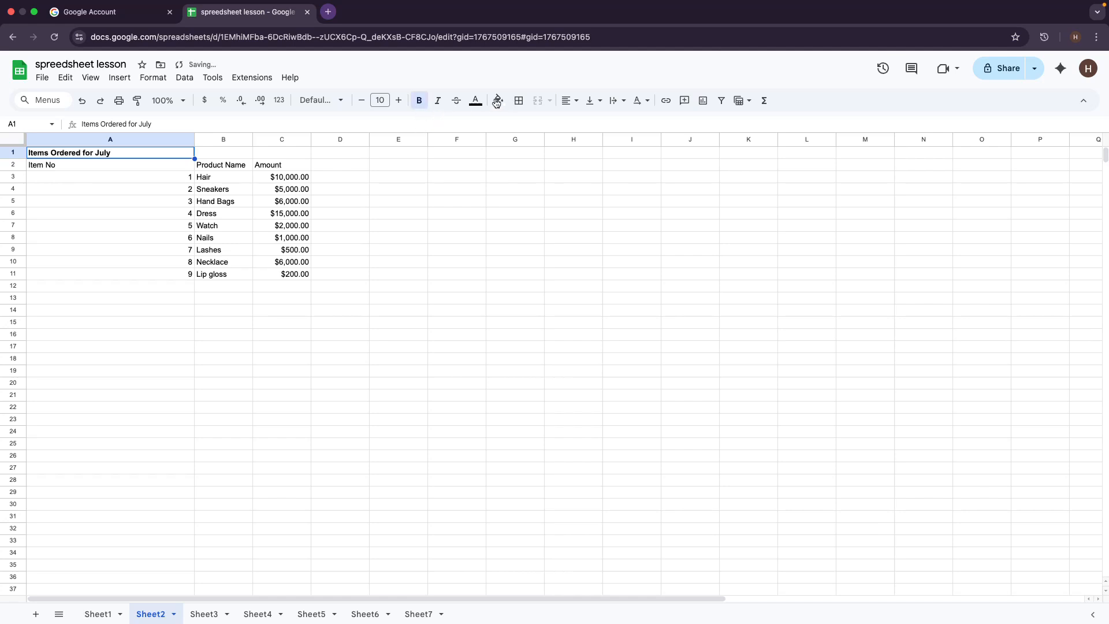
left_click(381, 100)
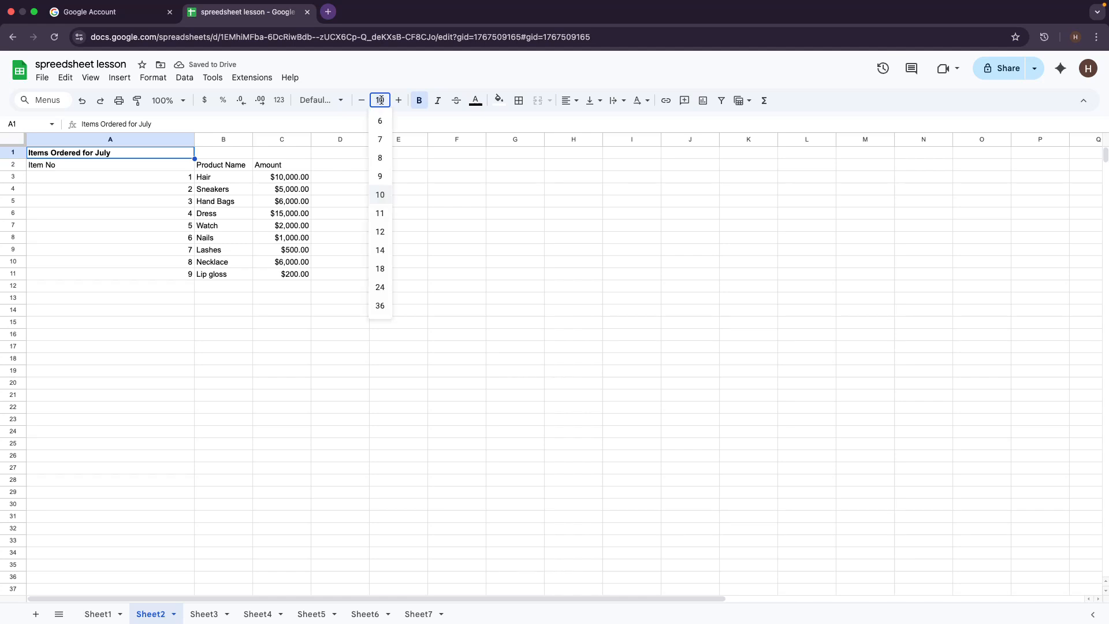
left_click(380, 287)
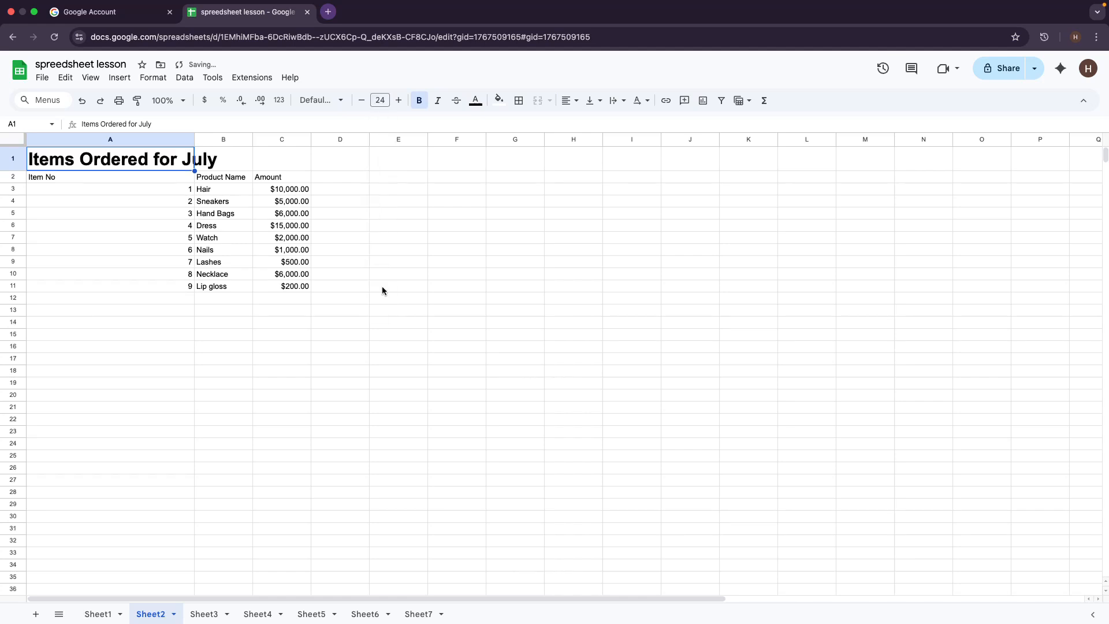
left_click(339, 101)
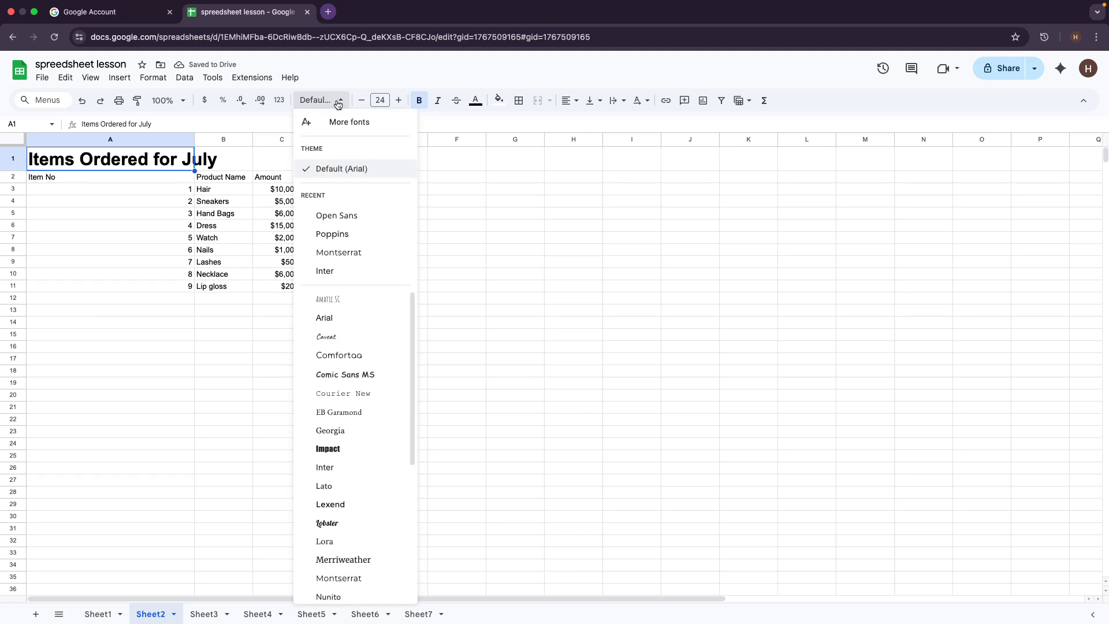
left_click(339, 103)
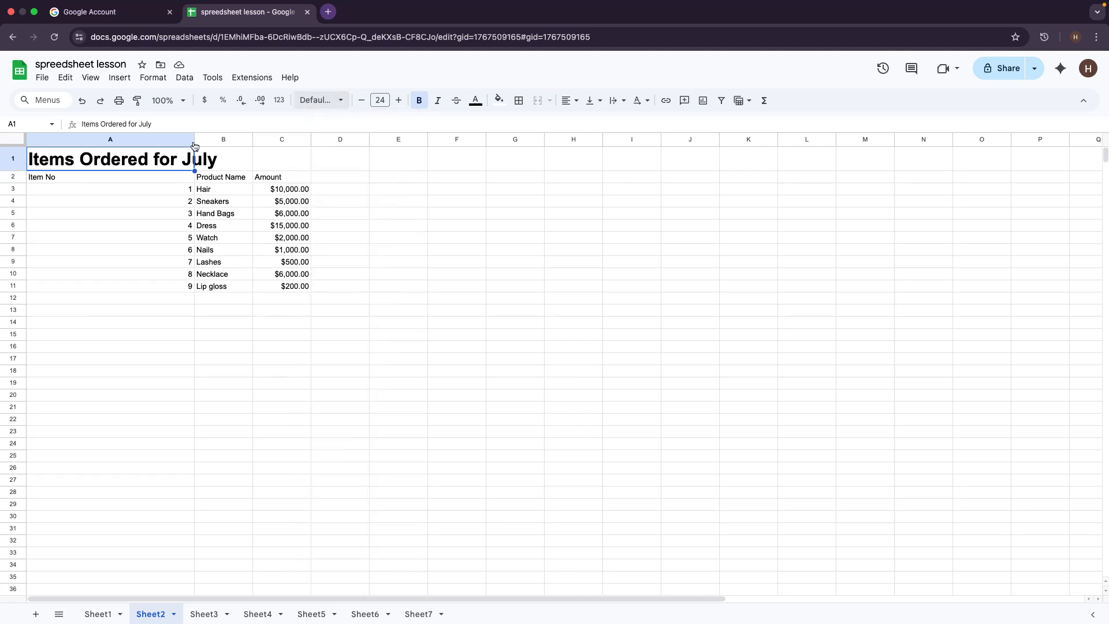
left_click(194, 143)
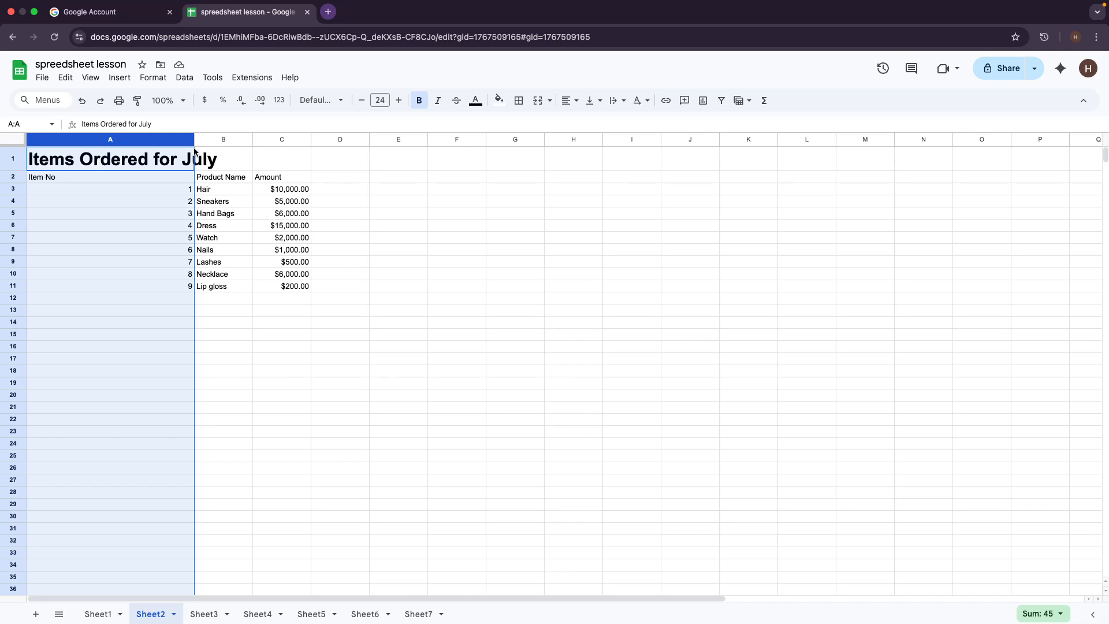
left_click(315, 346)
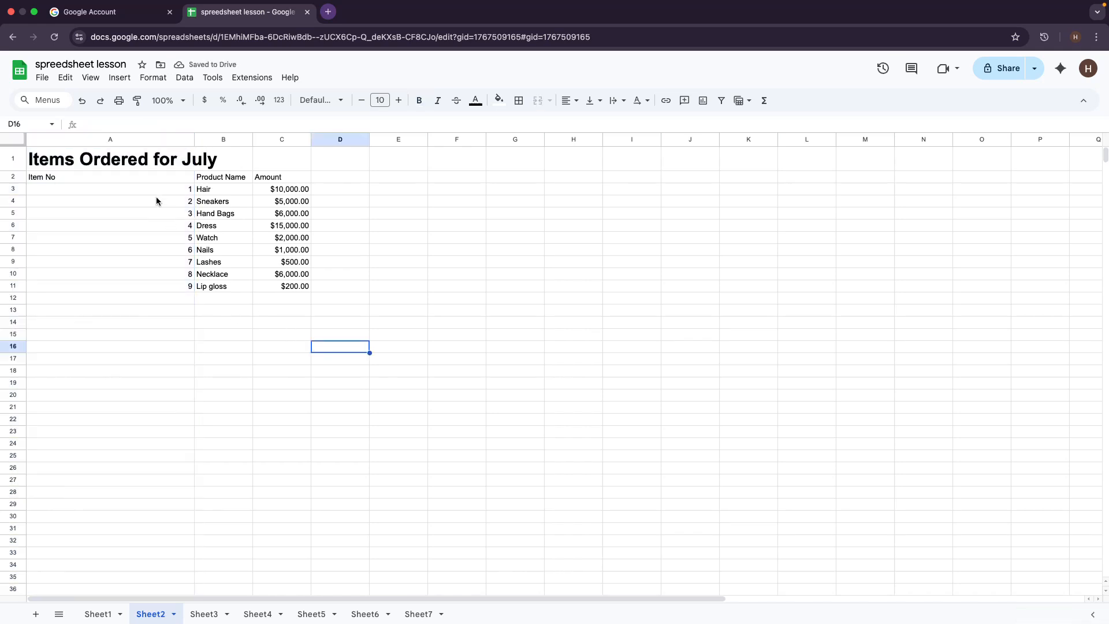
left_click(99, 167)
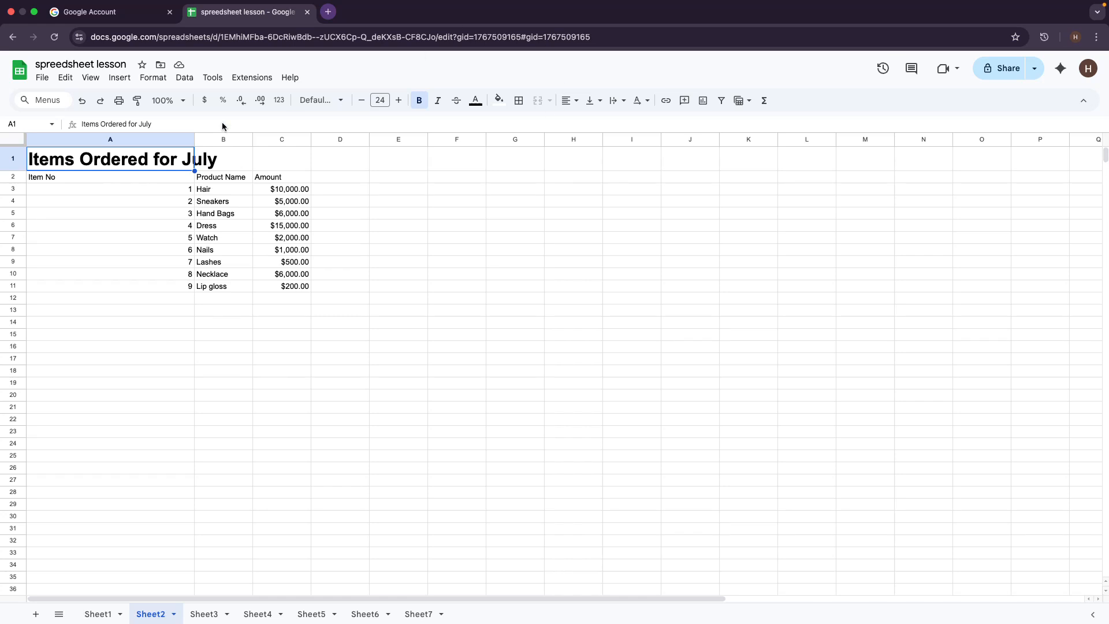
Step: Select A1:C1 and merge it horizontally into one 'Items Ordered for July' cell
left_click_drag(39, 159, 253, 158)
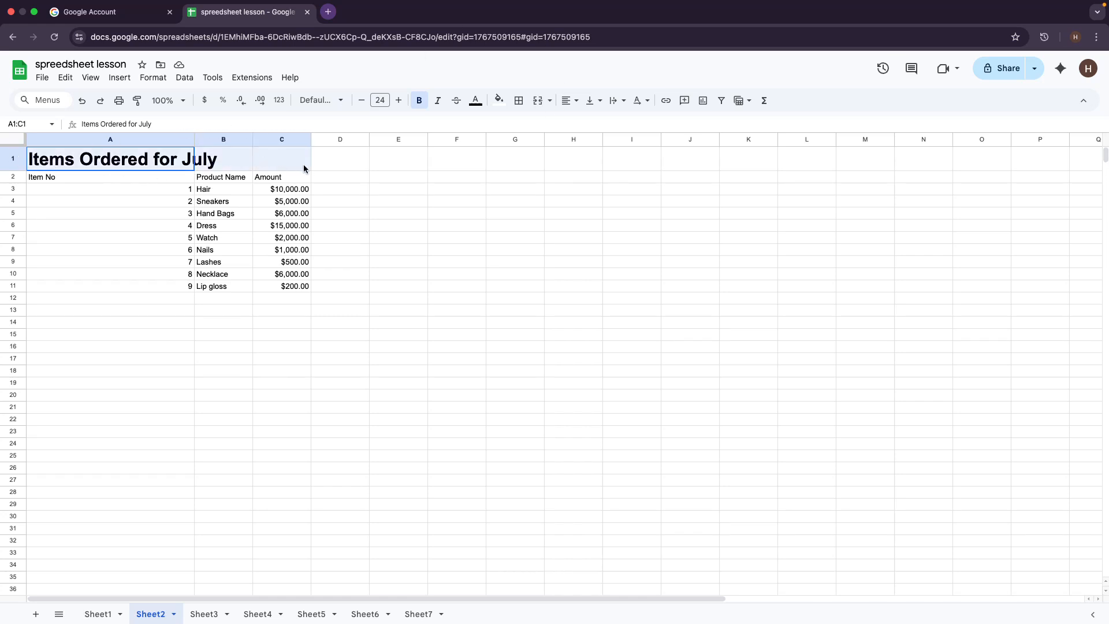
left_click(242, 159)
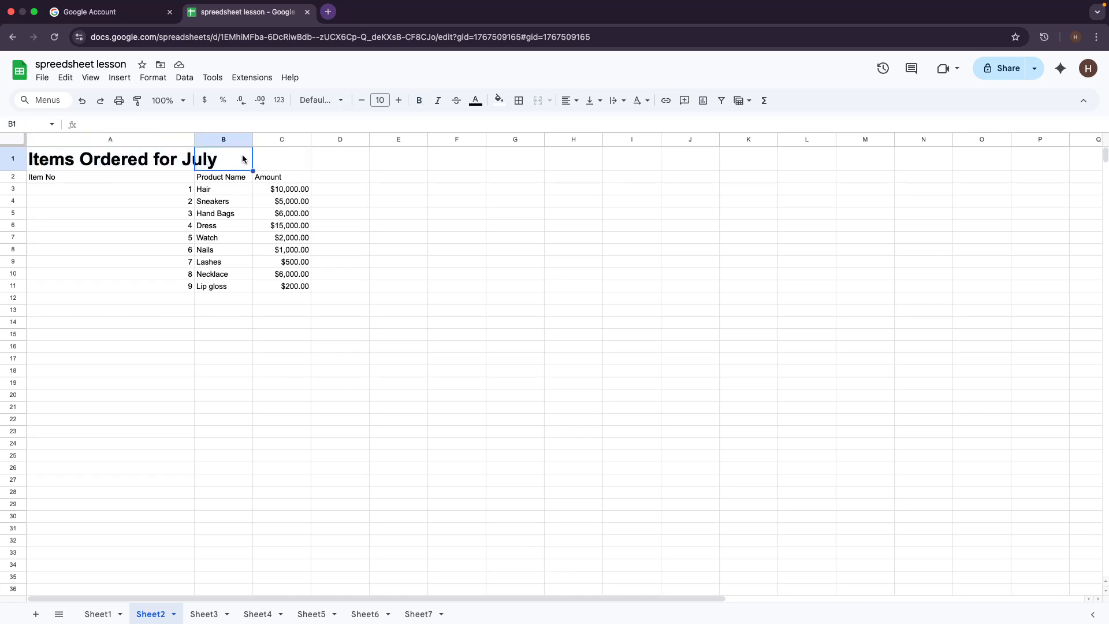
left_click(296, 161)
left_click(18, 155)
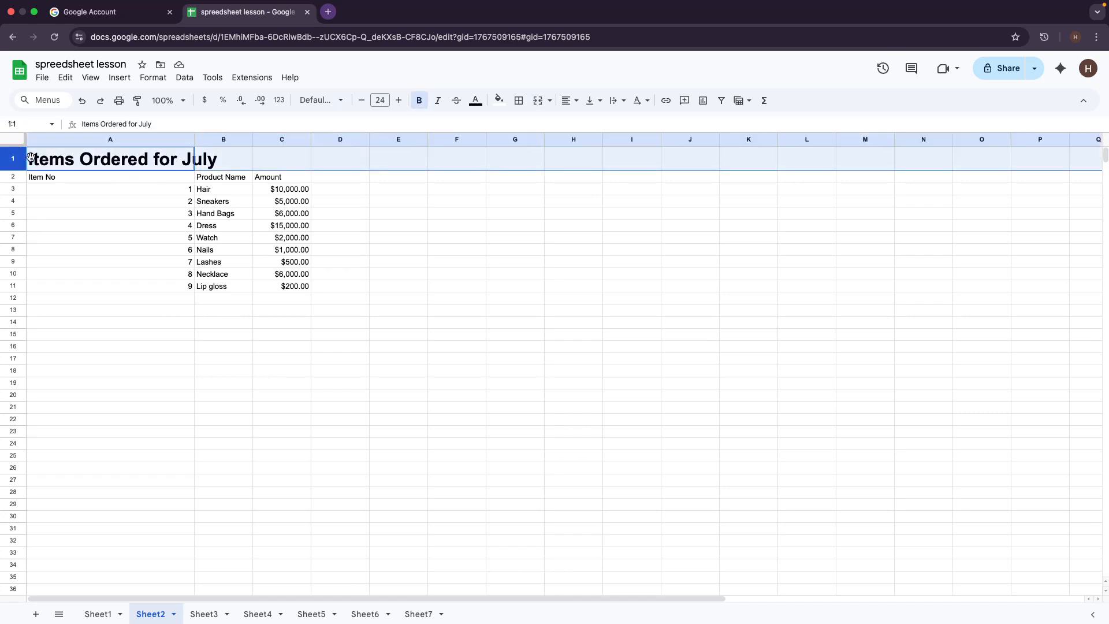
left_click(44, 162)
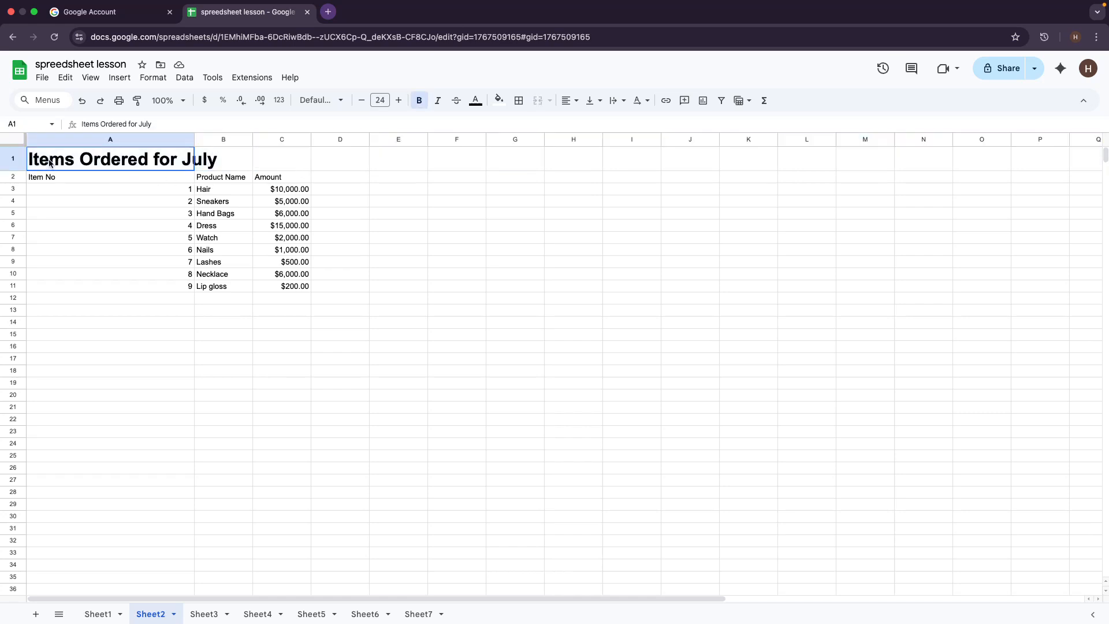
left_click(17, 163)
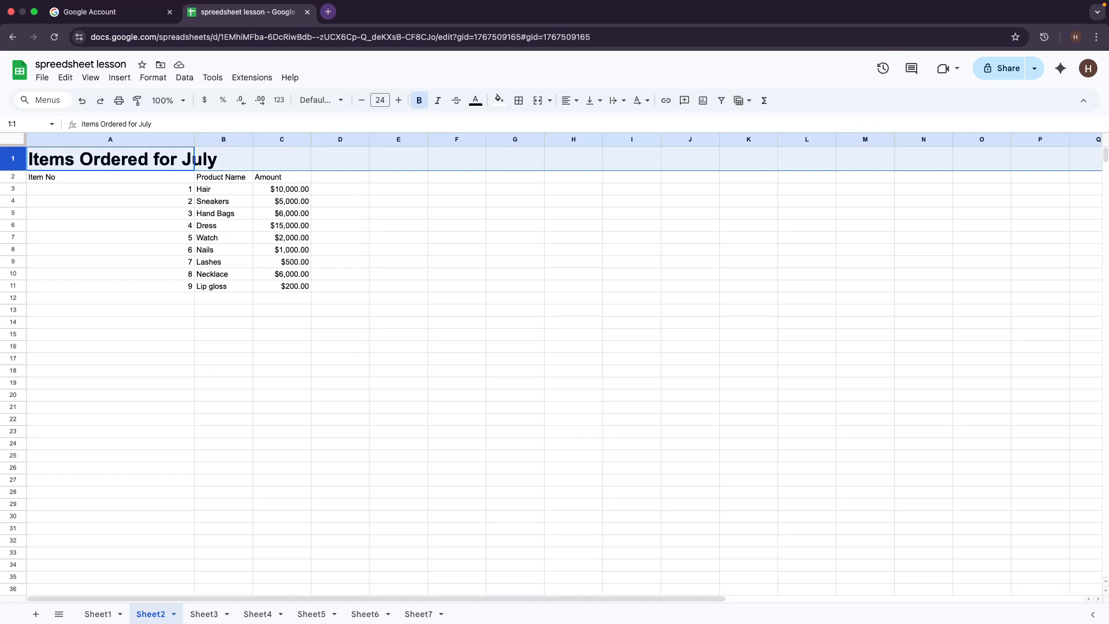
left_click(111, 423)
left_click(46, 163)
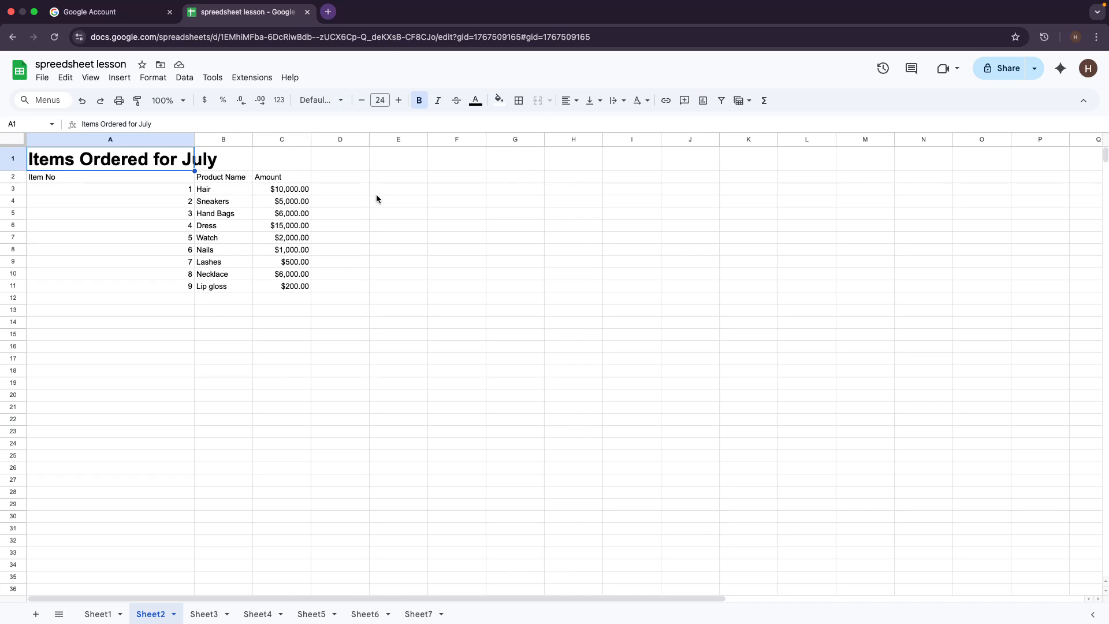
left_click_drag(52, 162, 287, 166)
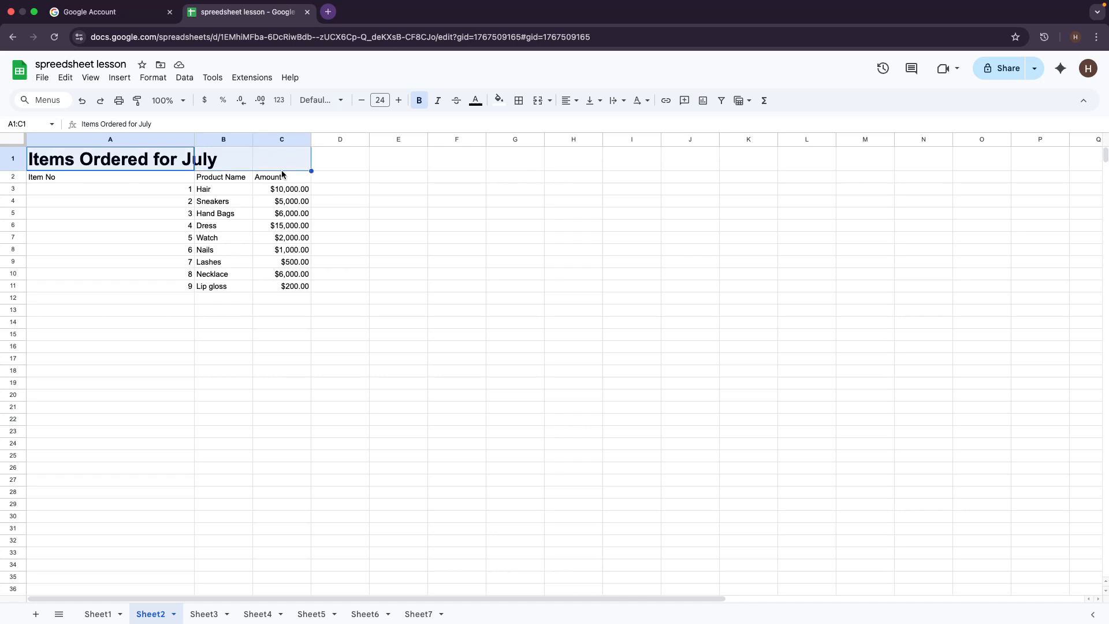
left_click(550, 103)
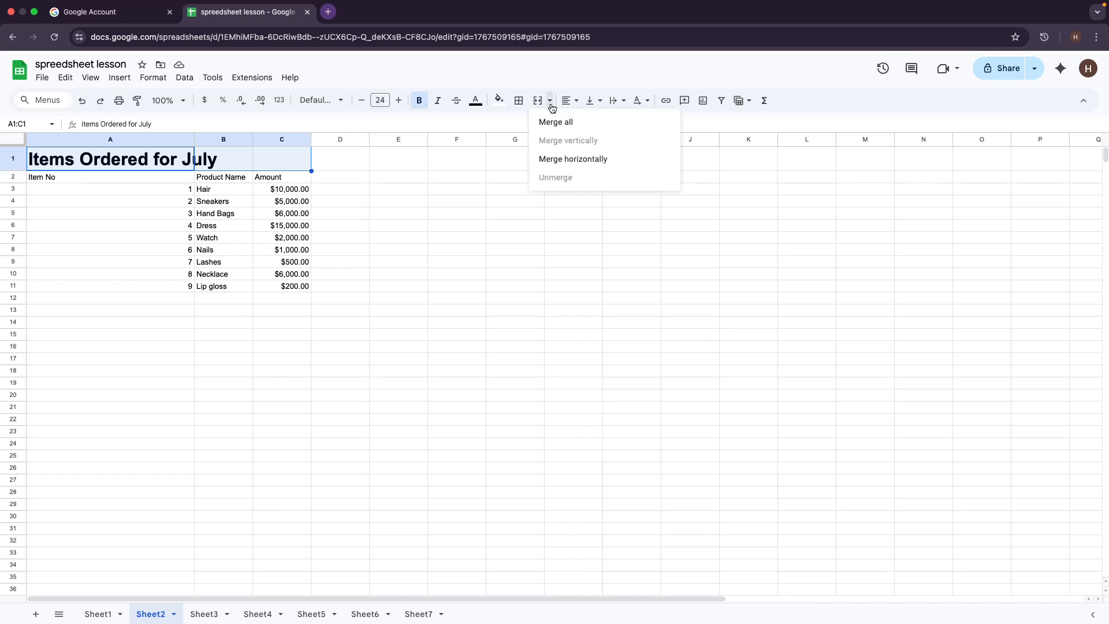
left_click(565, 161)
left_click(492, 299)
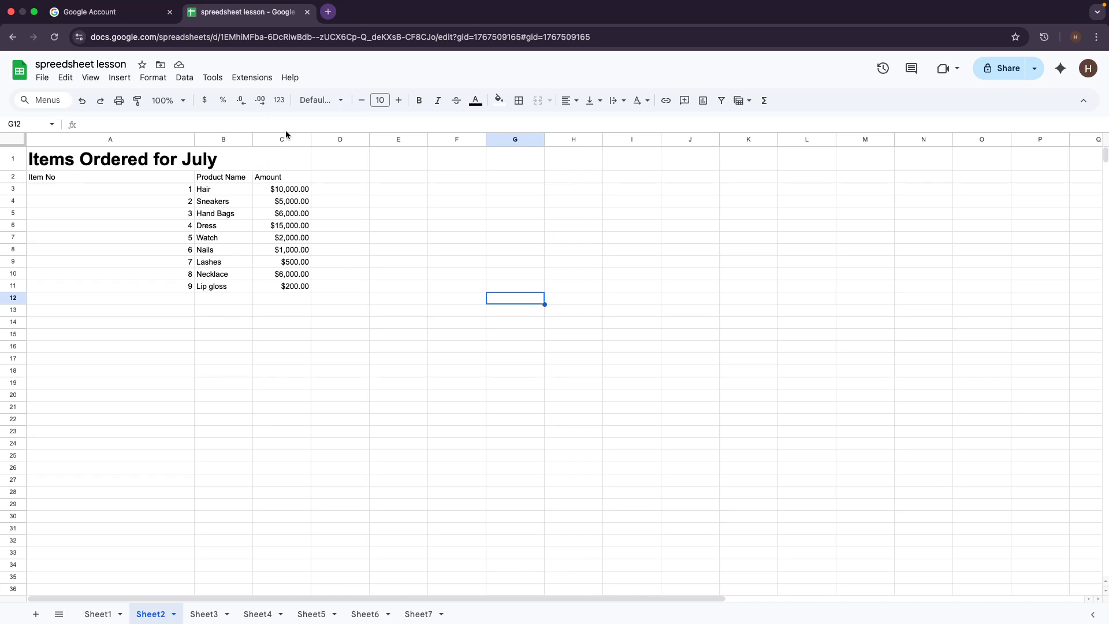
Step: Centre the title horizontally within merged cell A1:C1
left_click(584, 103)
left_click(587, 120)
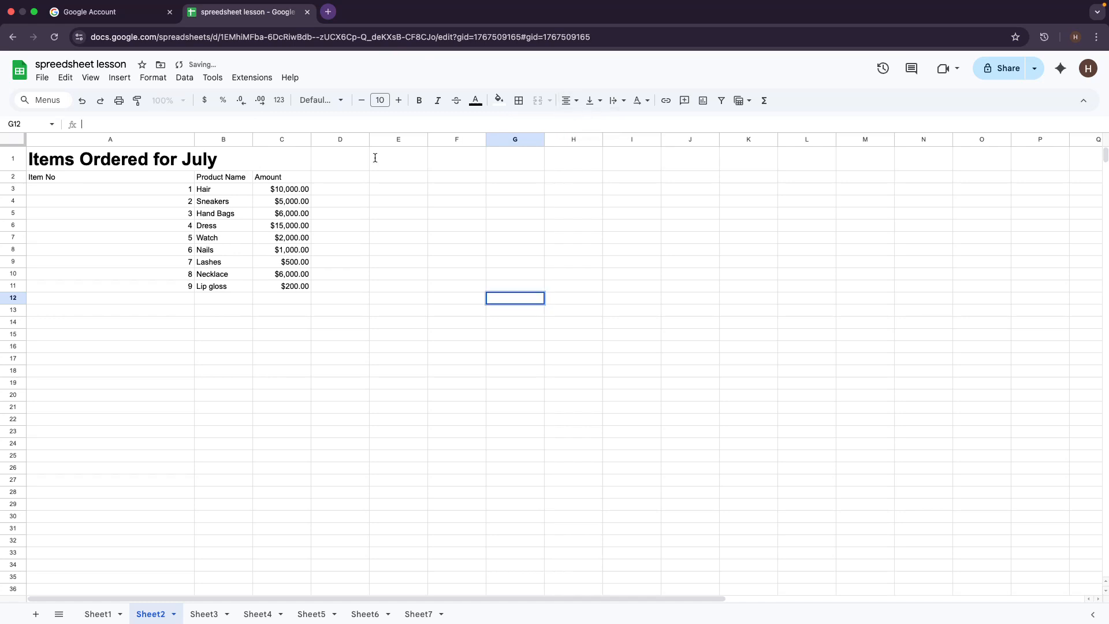
left_click(135, 161)
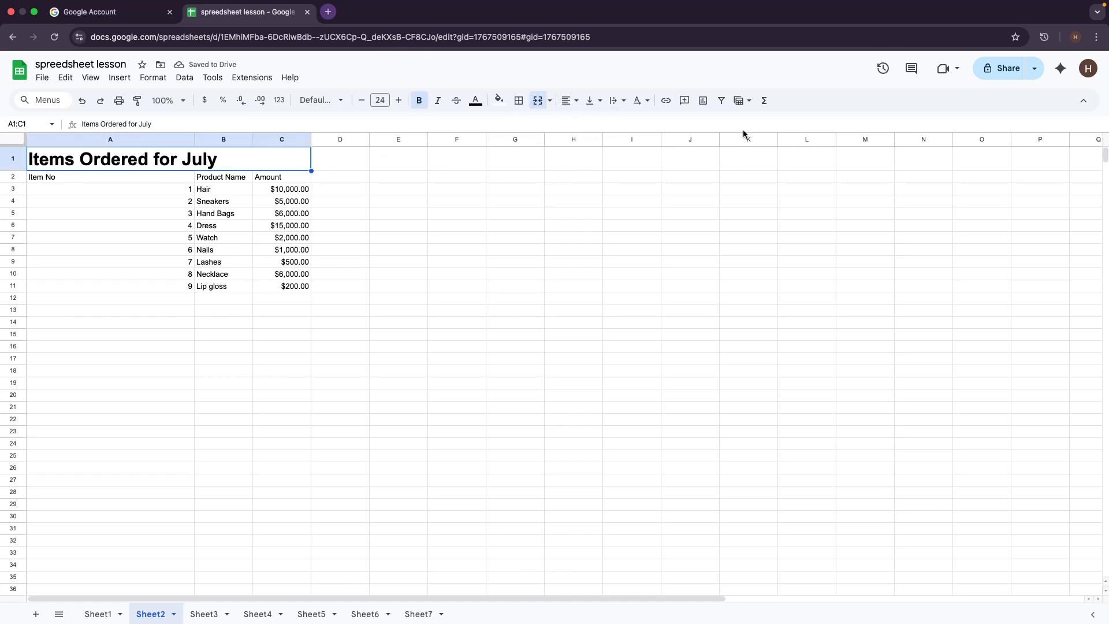
left_click(569, 101)
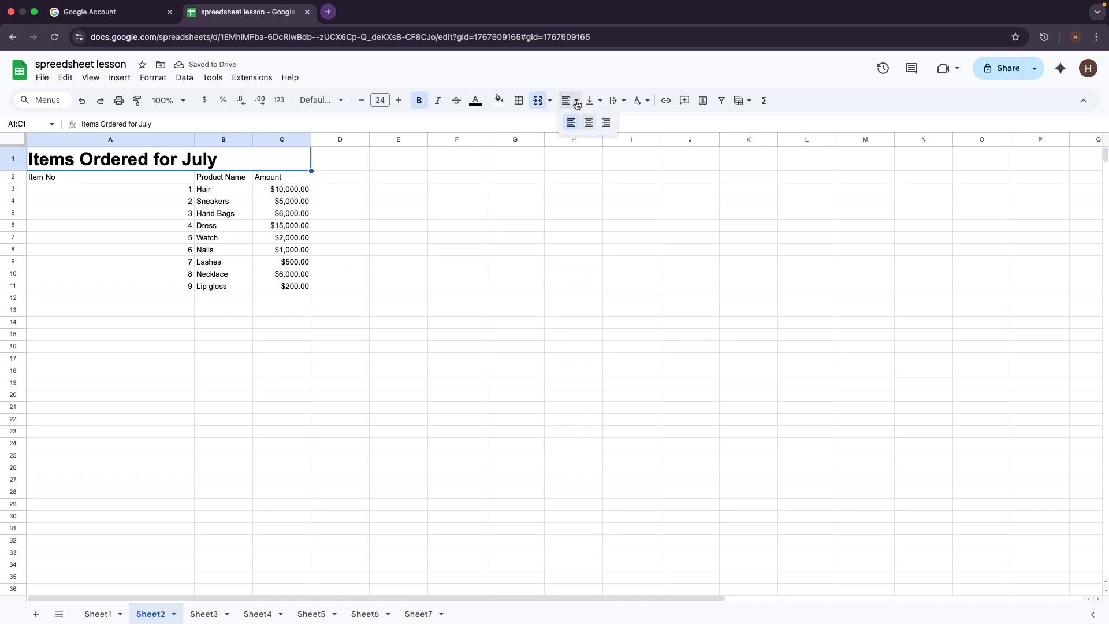
left_click(588, 122)
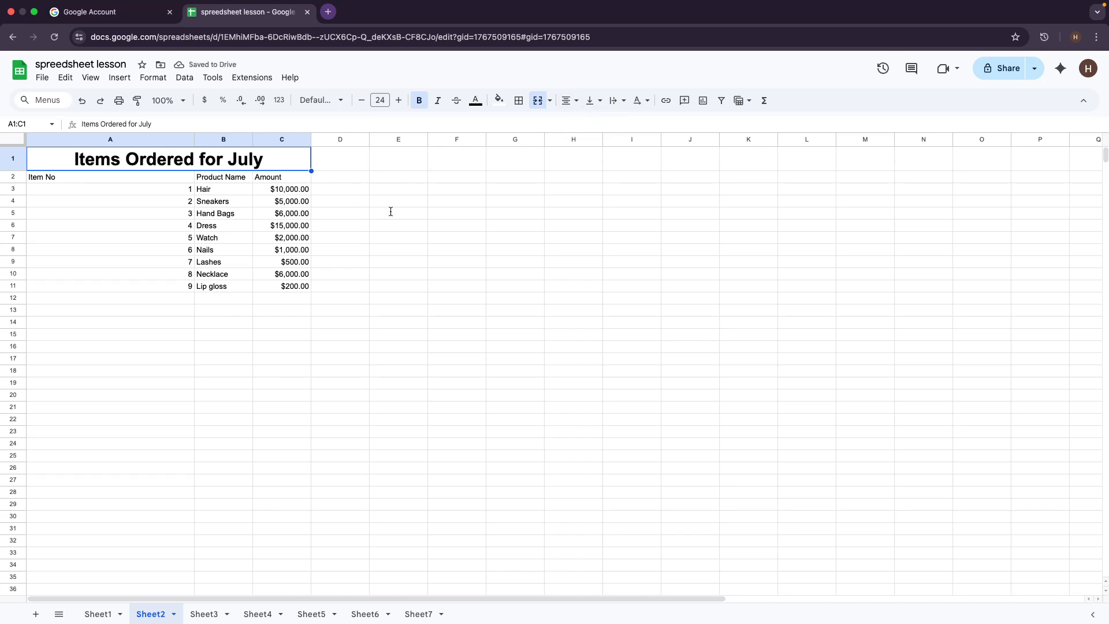
left_click(354, 299)
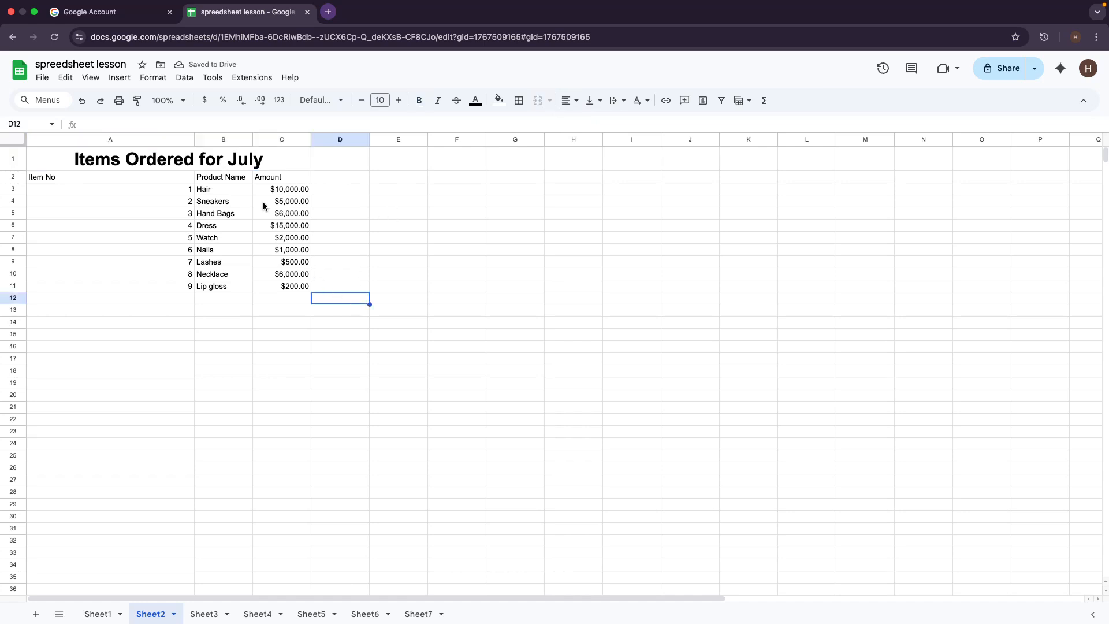
Step: Select columns A and B, then reselect the merged title cell
left_click(193, 139)
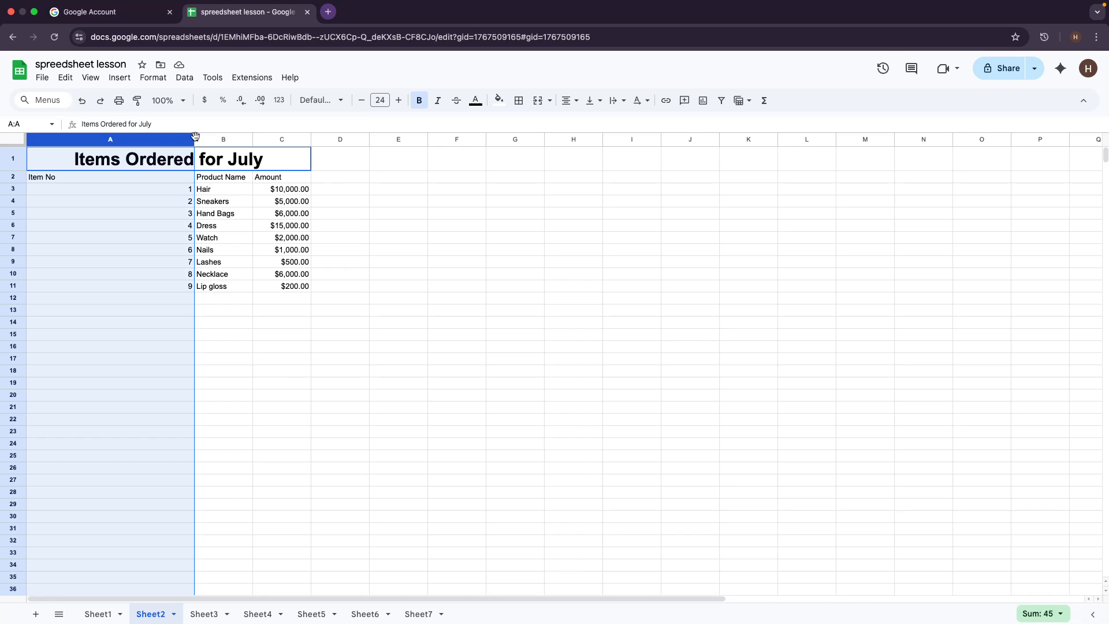
left_click(197, 139)
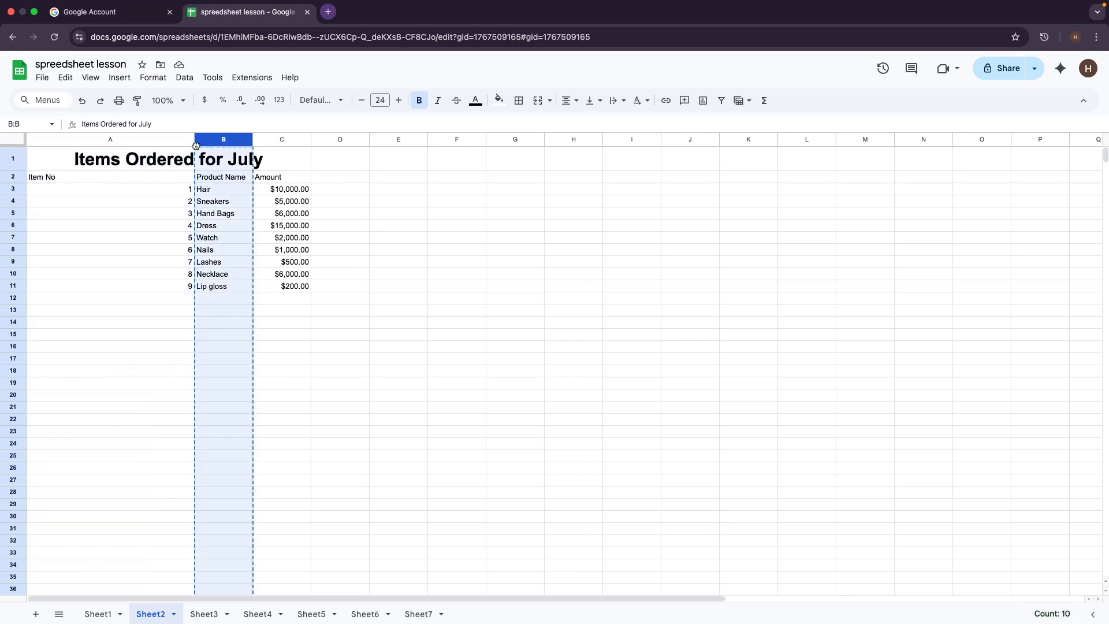
left_click(181, 142)
left_click(430, 189)
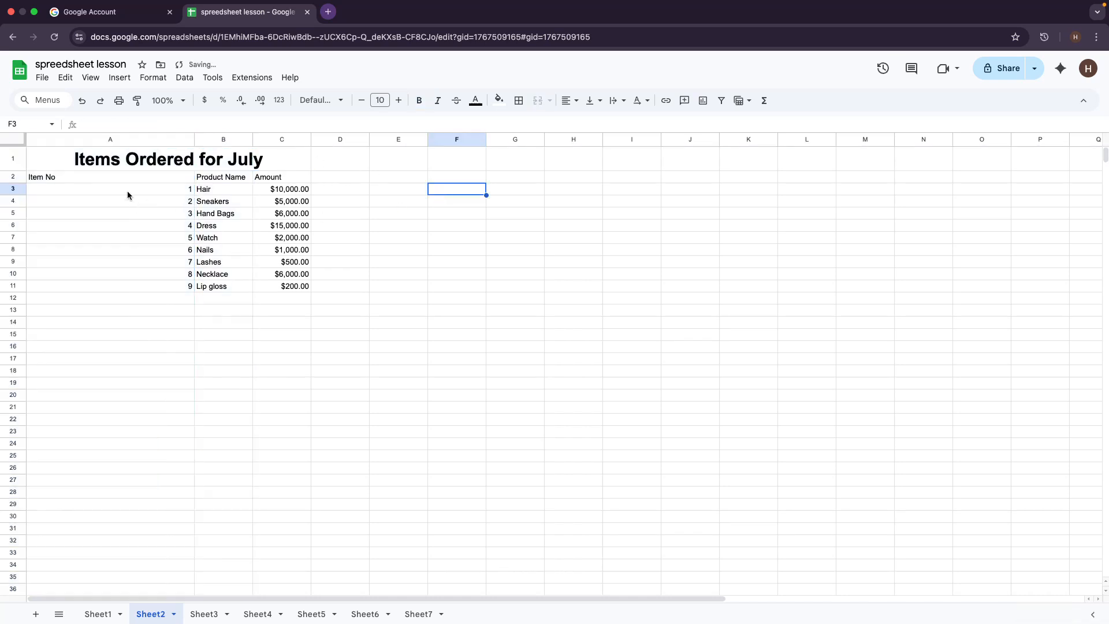
left_click(128, 167)
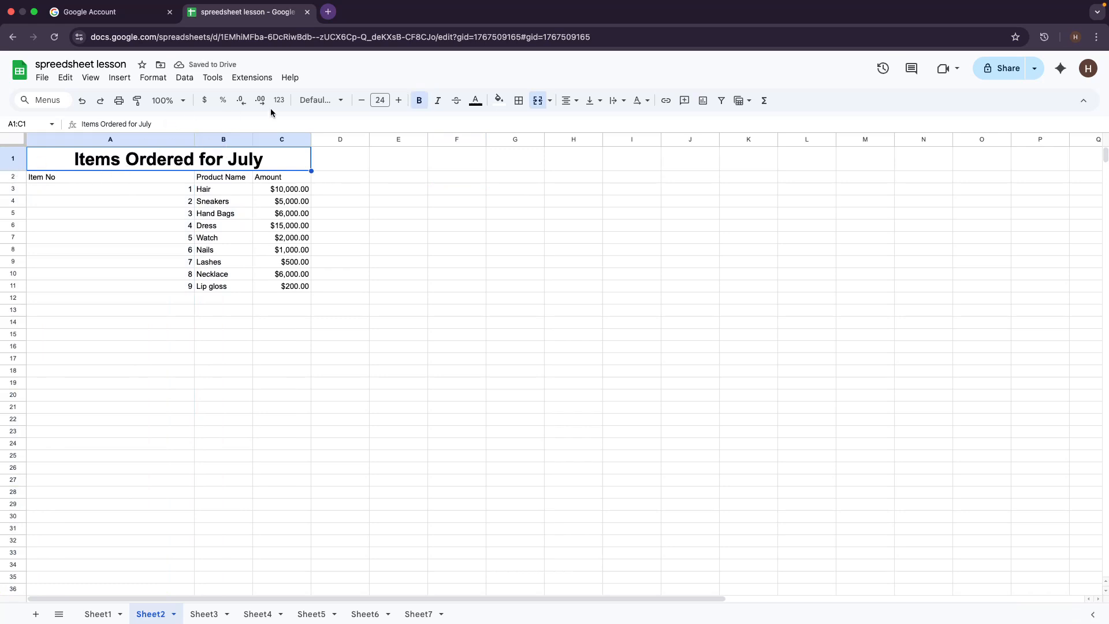
Step: Fill the merged title cell light orange after trying bright green
left_click(499, 102)
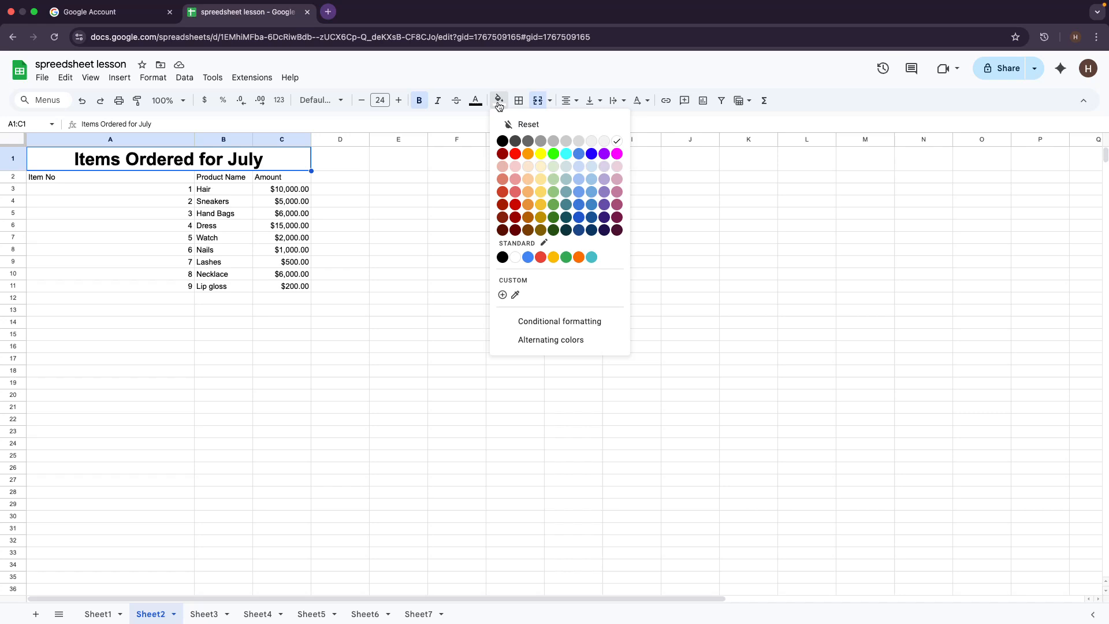
left_click(553, 153)
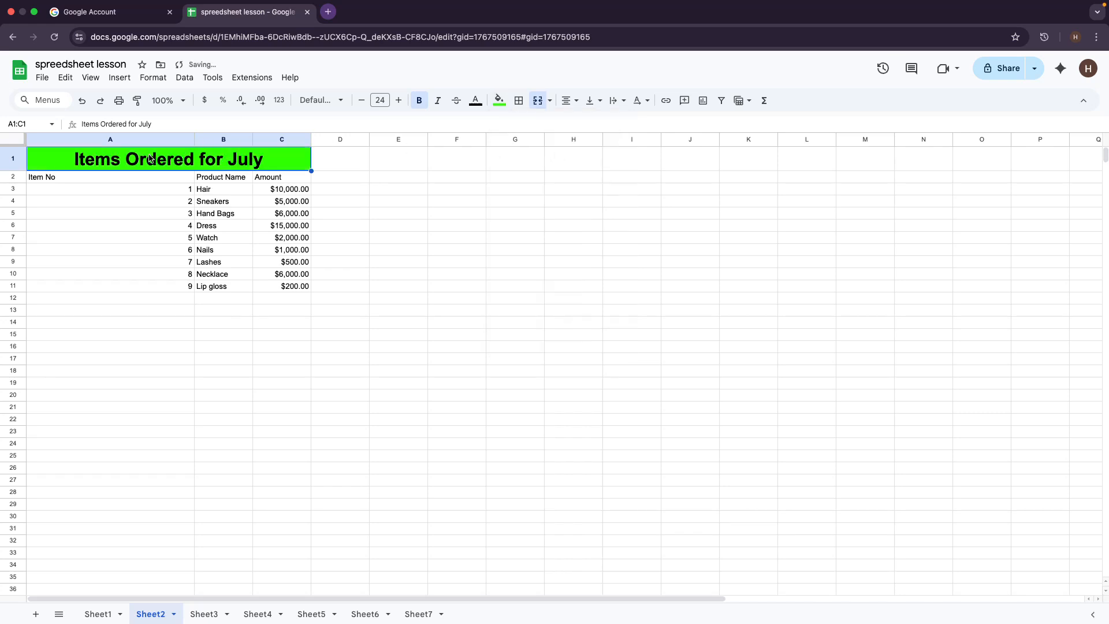
left_click(500, 100)
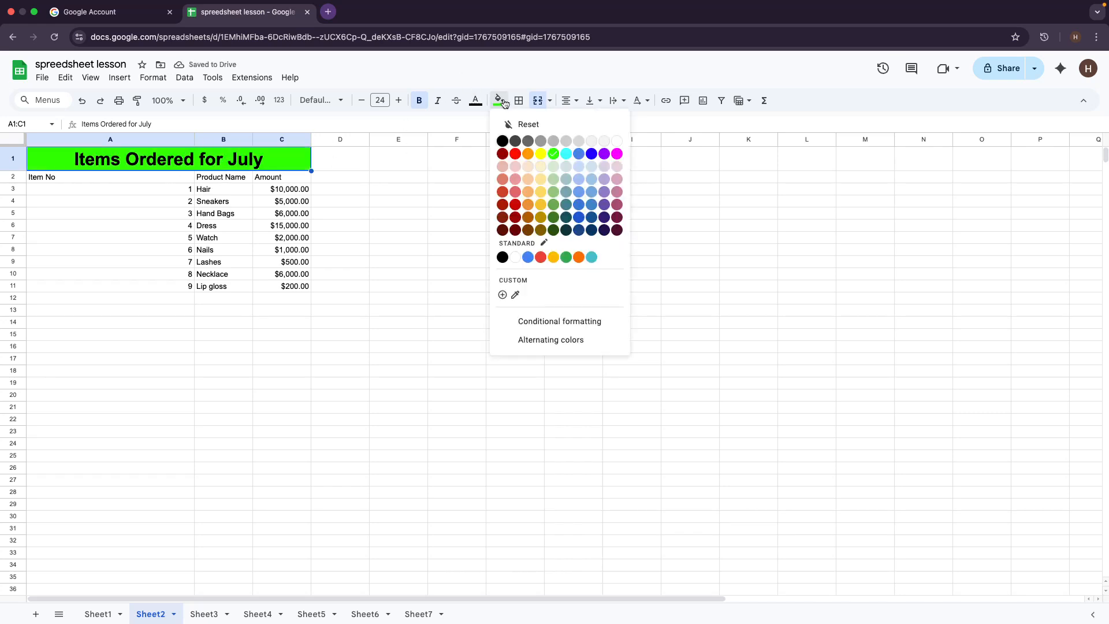
left_click(528, 166)
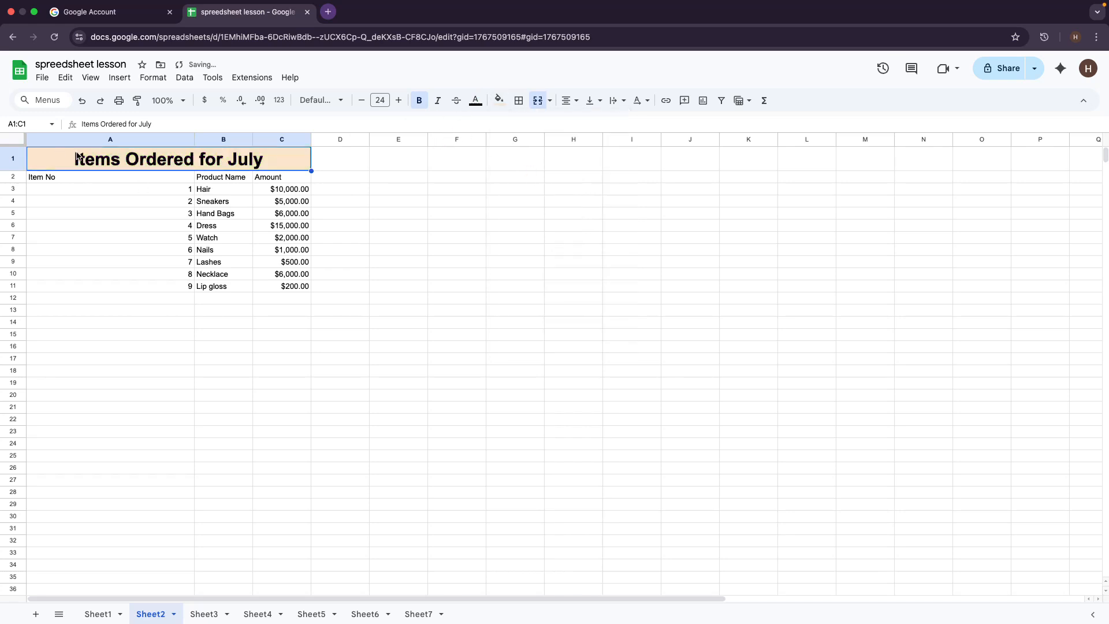
left_click(195, 144)
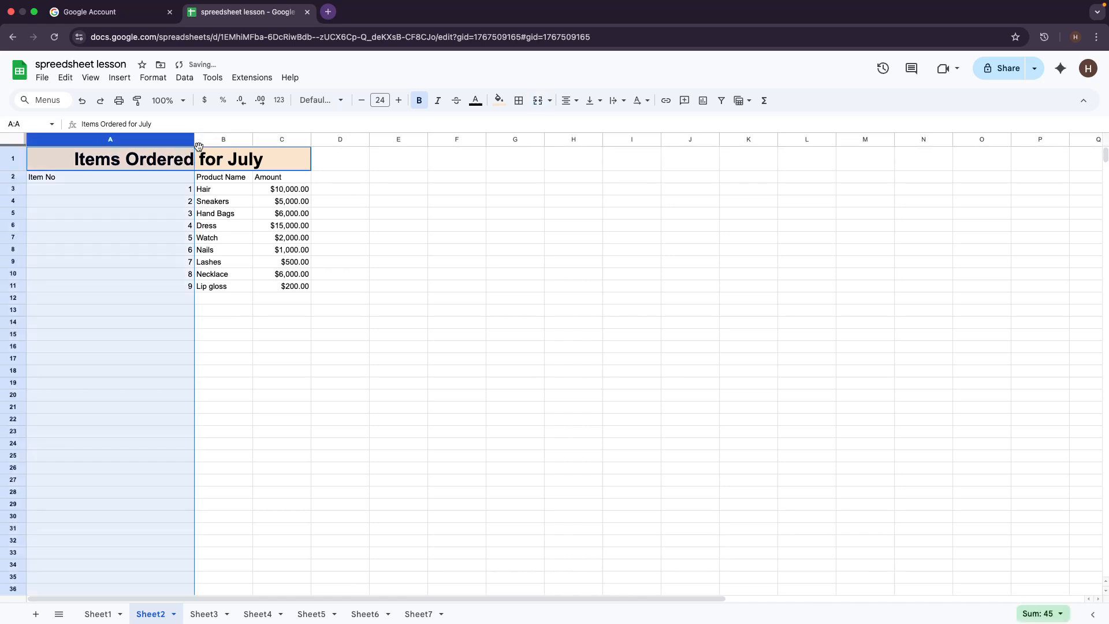
left_click(314, 142)
left_click(629, 372)
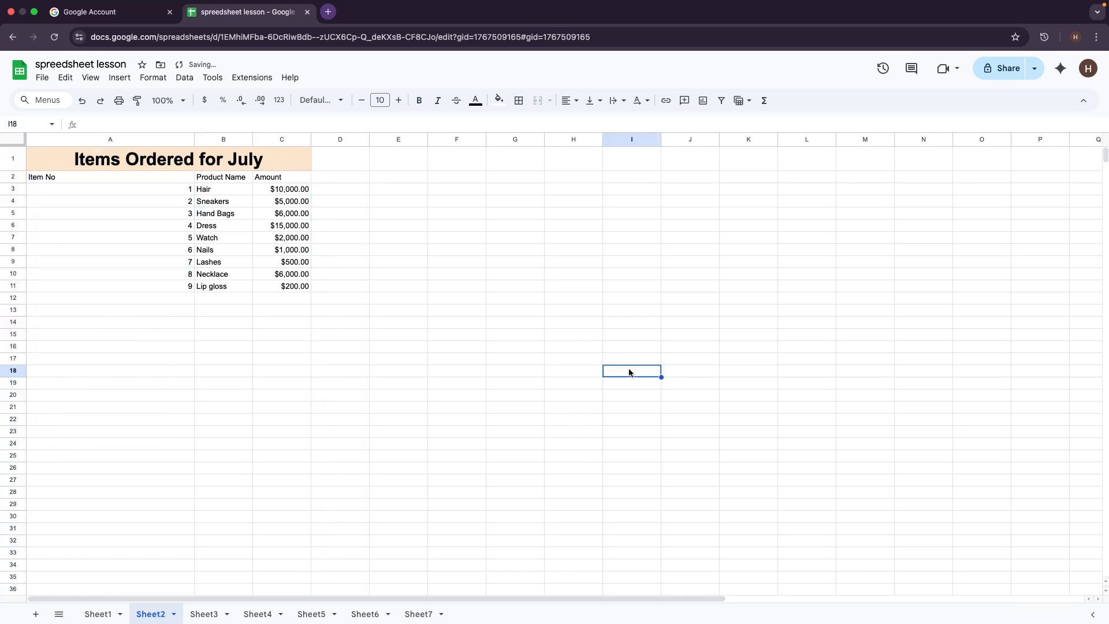
left_click(193, 141)
left_click(194, 143)
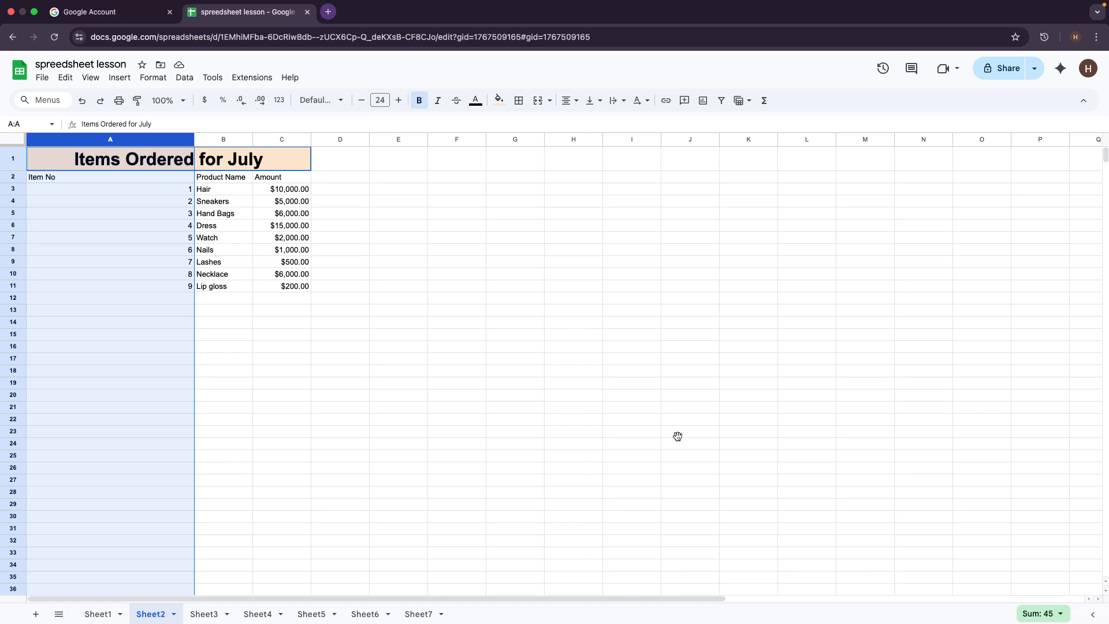
left_click(556, 409)
key("super+z")
key("super+z")
key("super+z")
key("super+z")
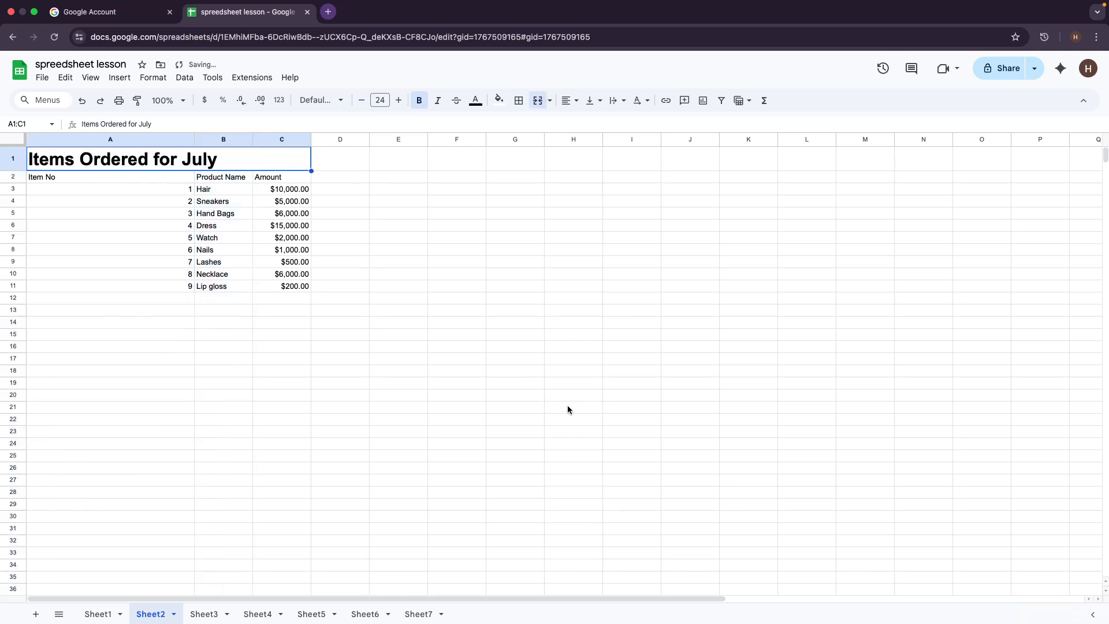
key("super+z")
key("super+z")
key("super+z")
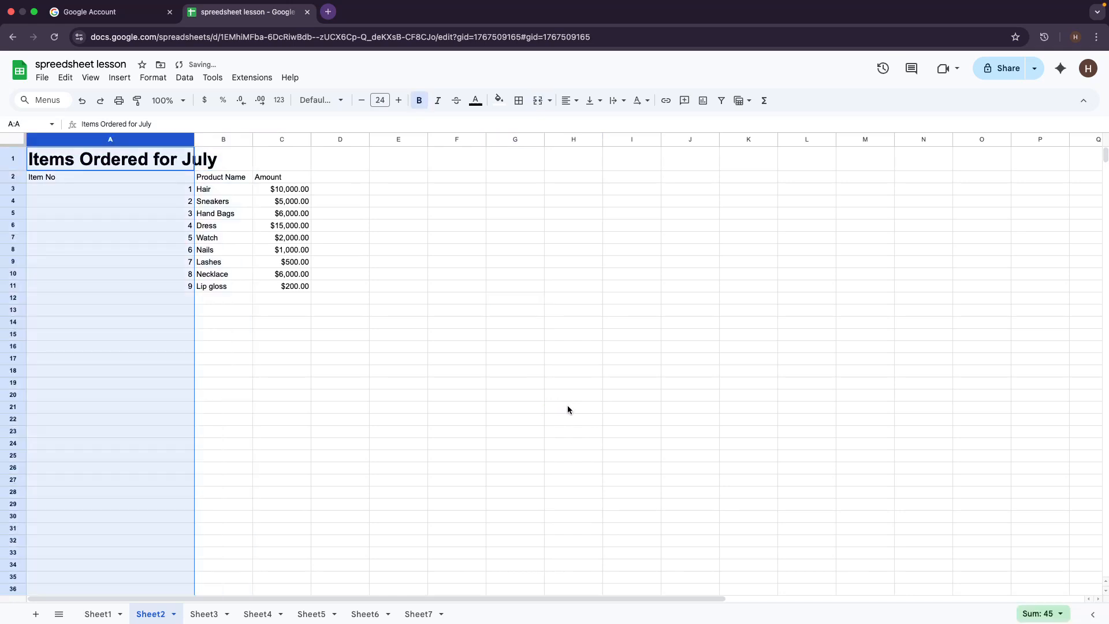
left_click(517, 386)
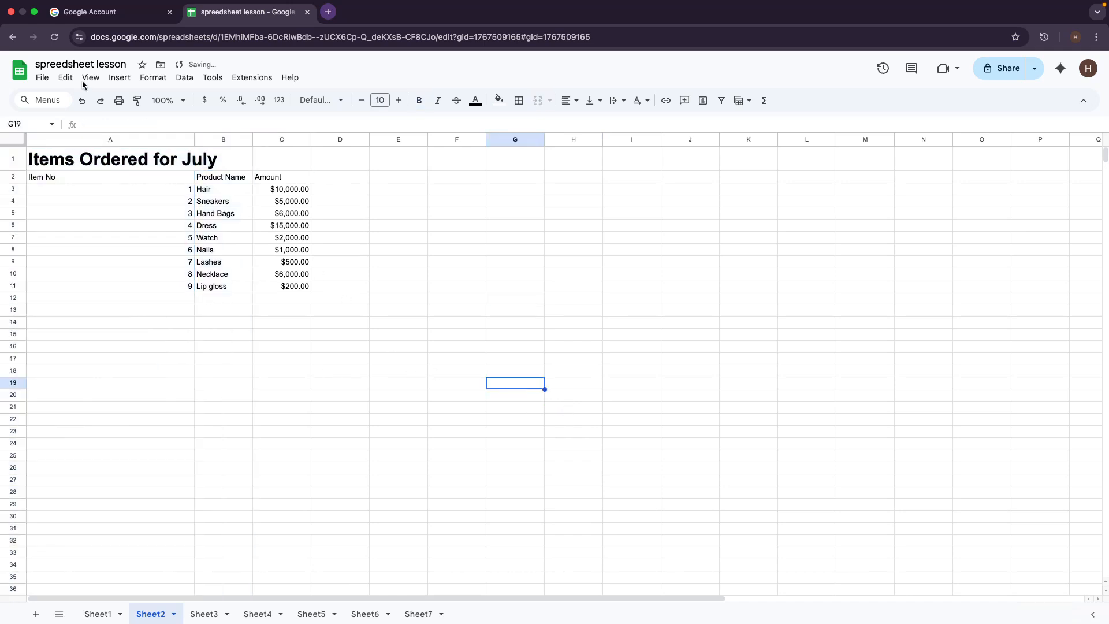
left_click(197, 141)
left_click(495, 262)
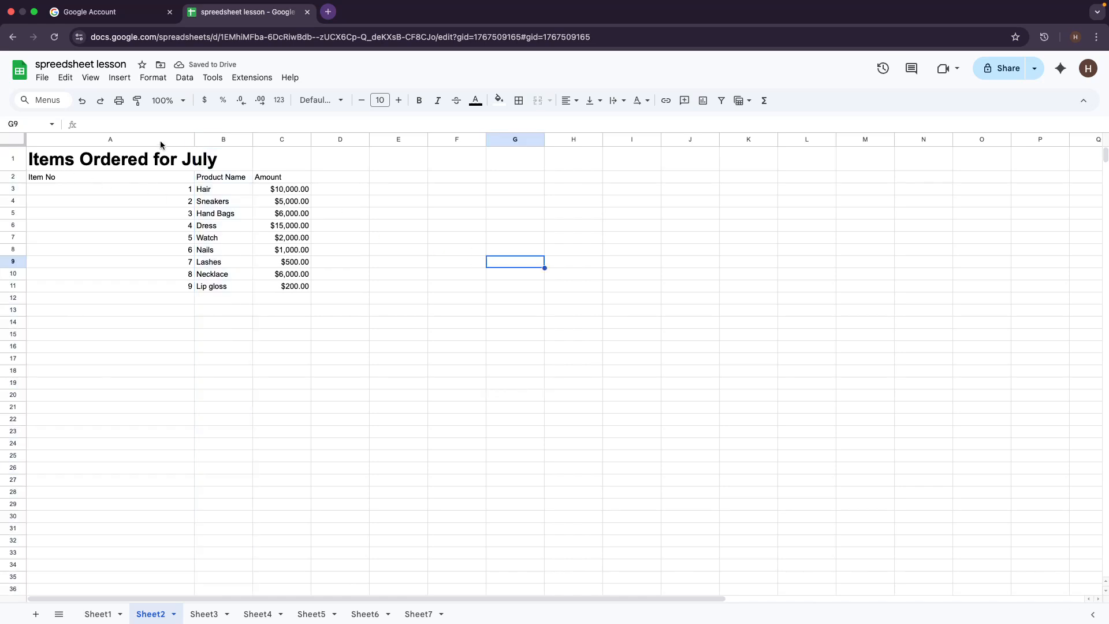
left_click(193, 139)
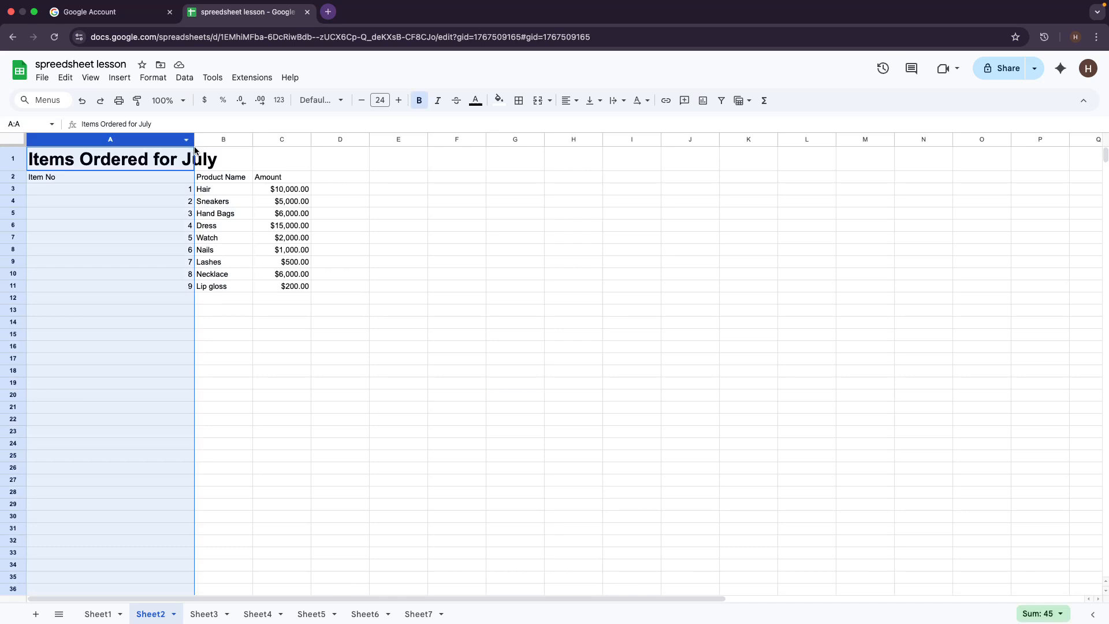
left_click(194, 144)
left_click(462, 215)
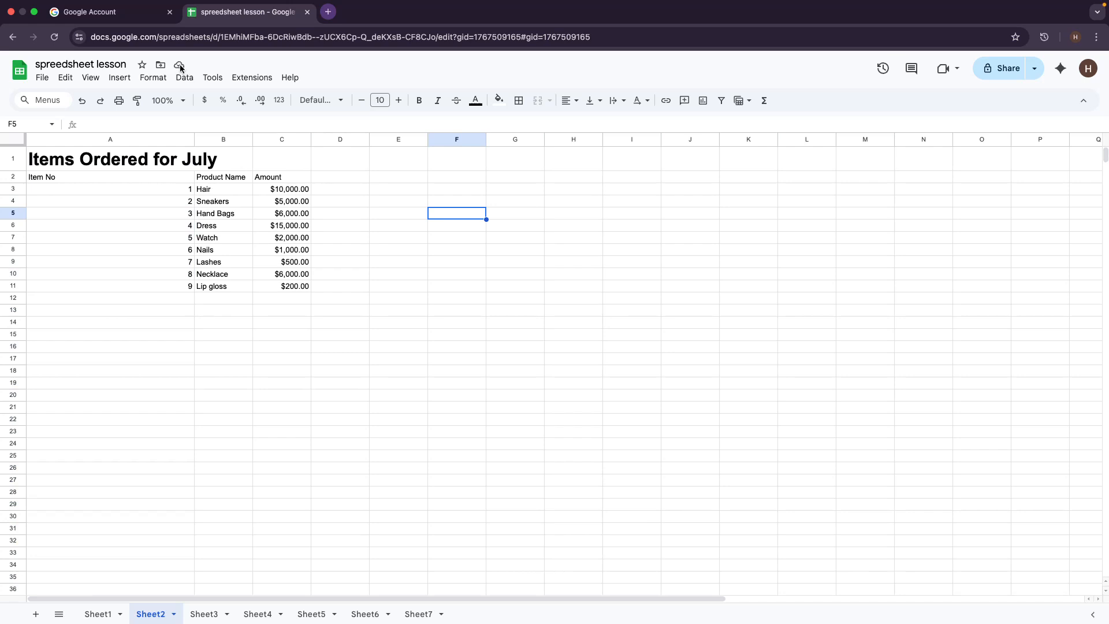
left_click(442, 411)
left_click(193, 141)
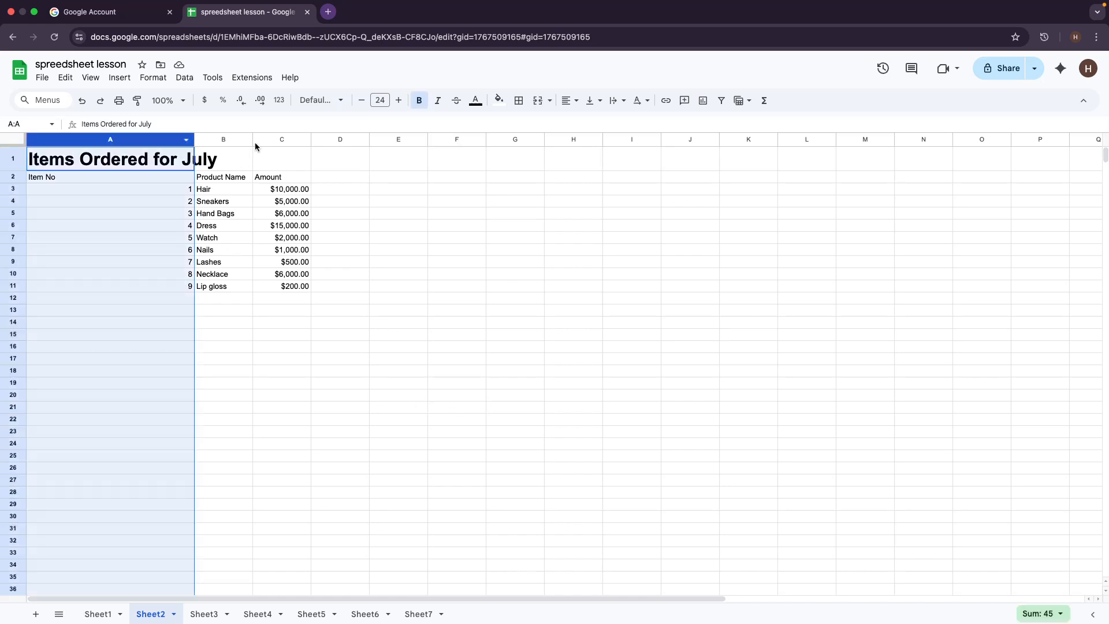
left_click(122, 189)
left_click(121, 164)
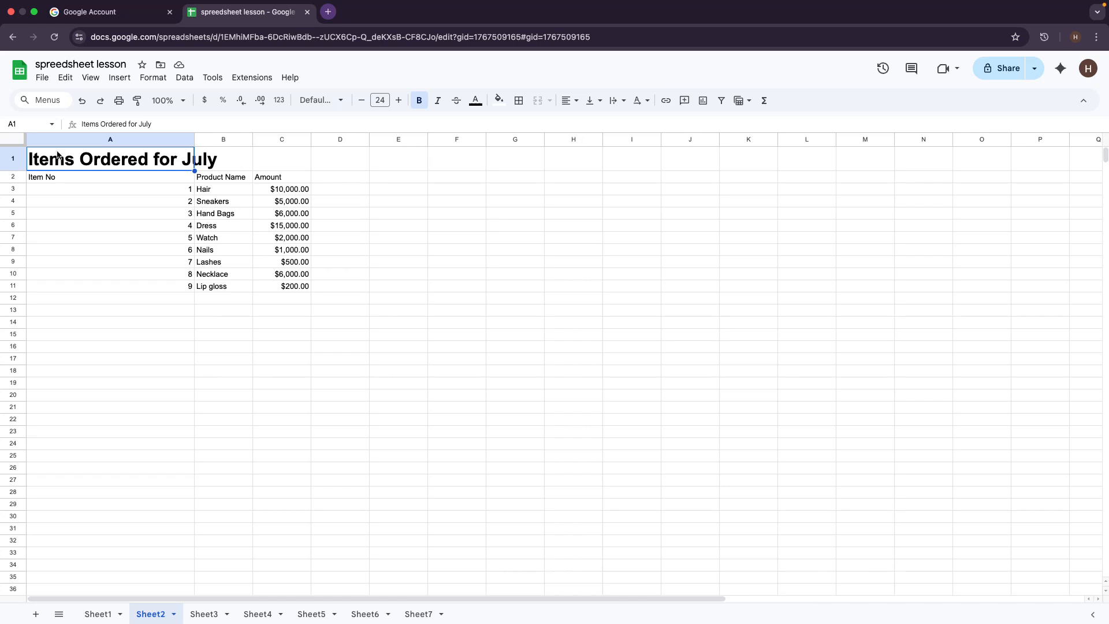
Step: Merge all of row 1, undo it, then select only A1 through C1
left_click(13, 158)
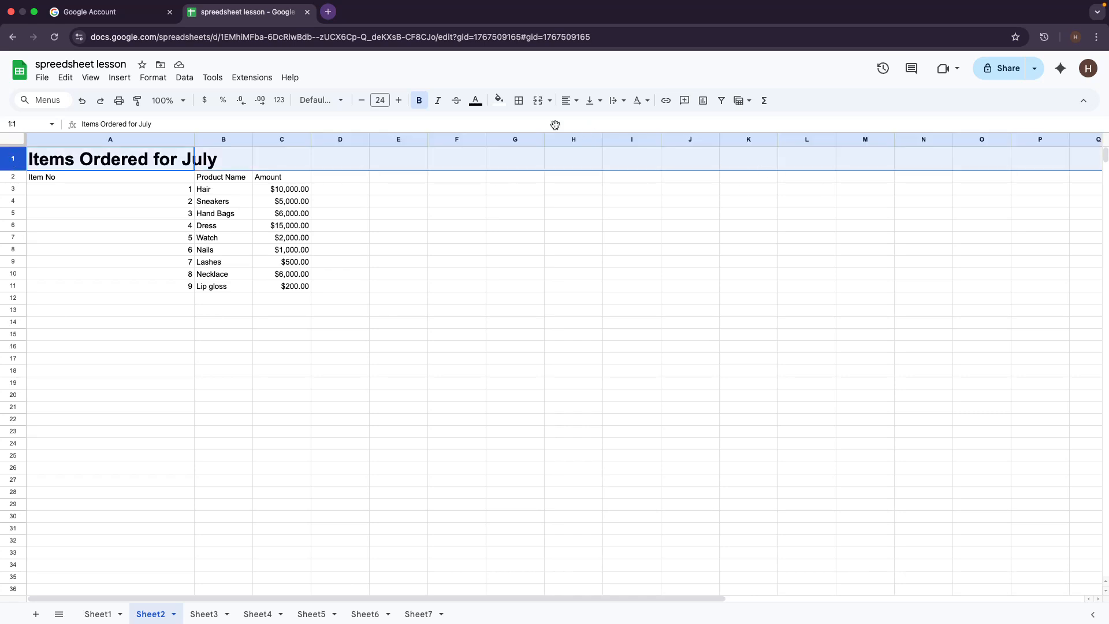
left_click(538, 101)
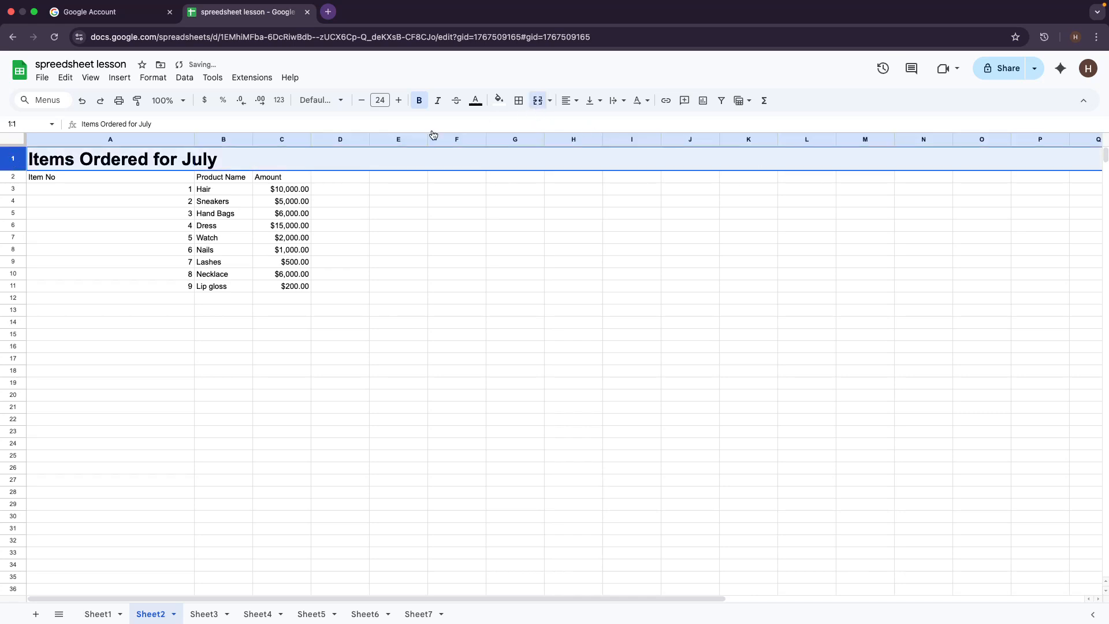
left_click(722, 371)
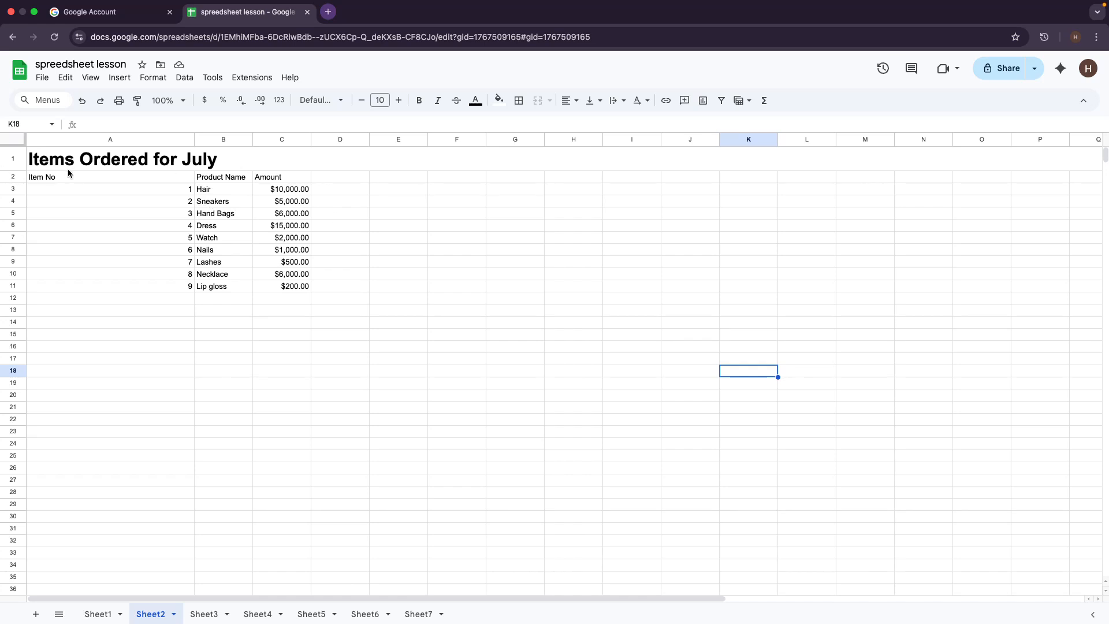
key("super+z")
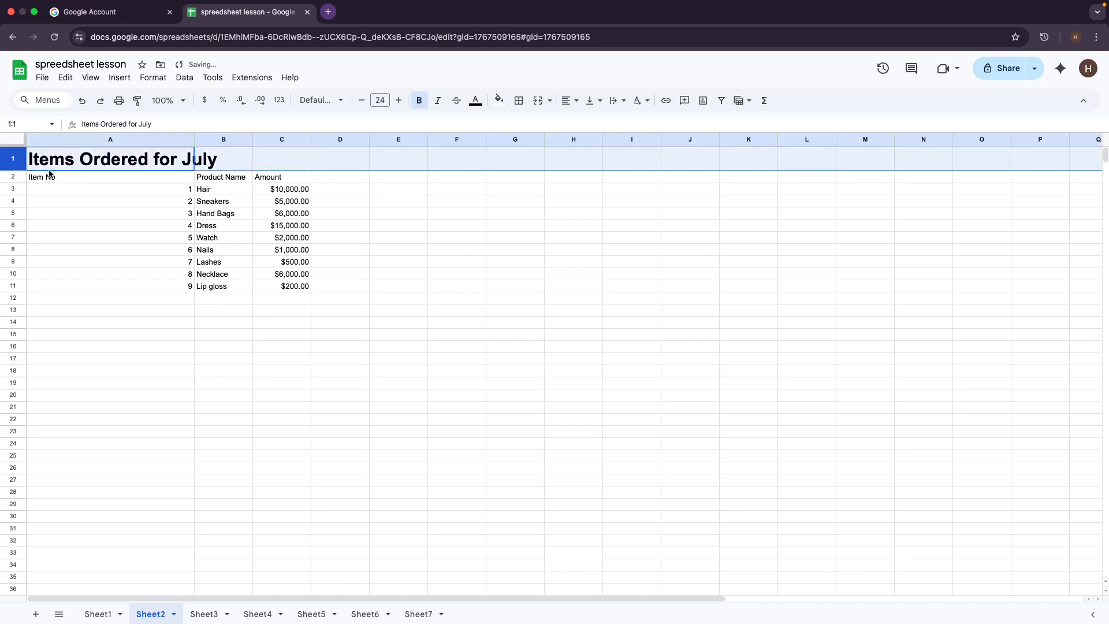
left_click(507, 254)
left_click(17, 156)
left_click(52, 156)
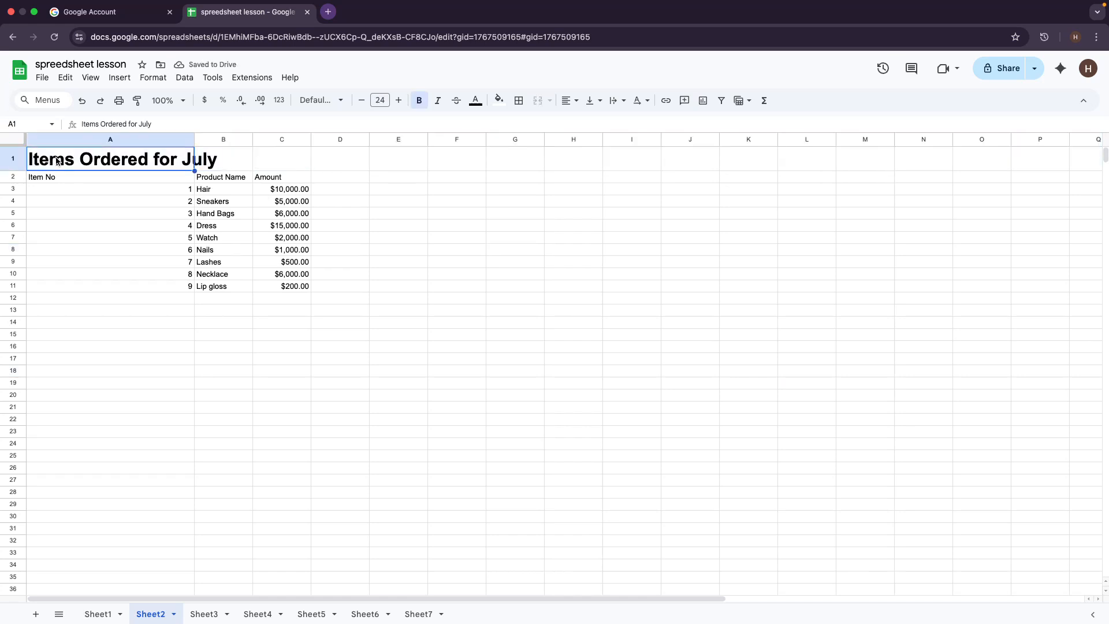
left_click_drag(57, 161, 283, 169)
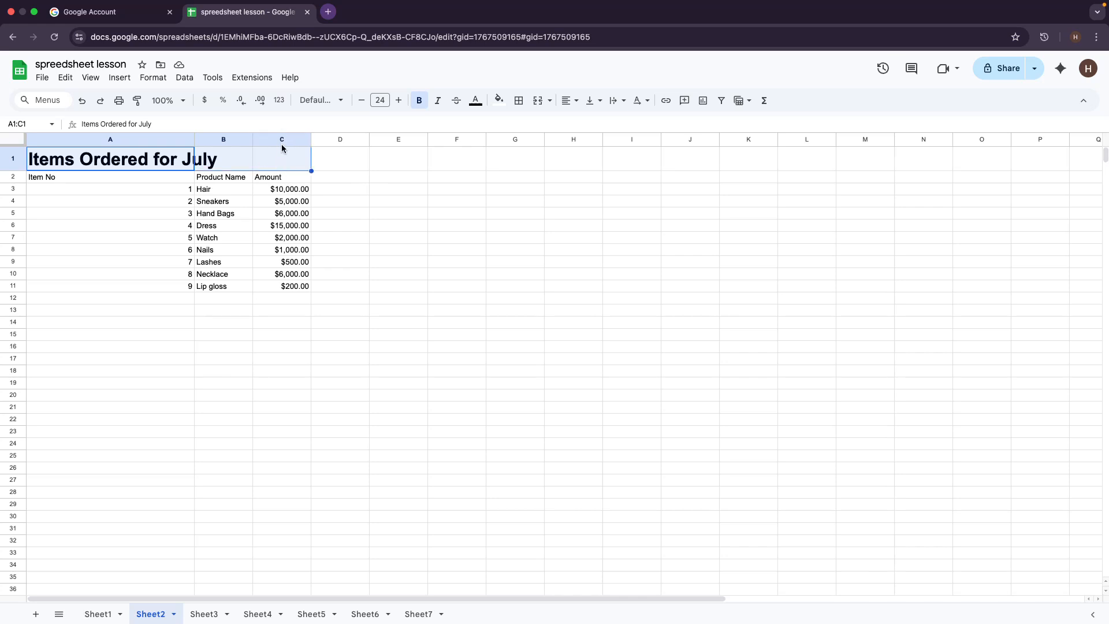
Step: Merge A1:C1 and centre the 'Items Ordered for July' title across it
left_click(537, 101)
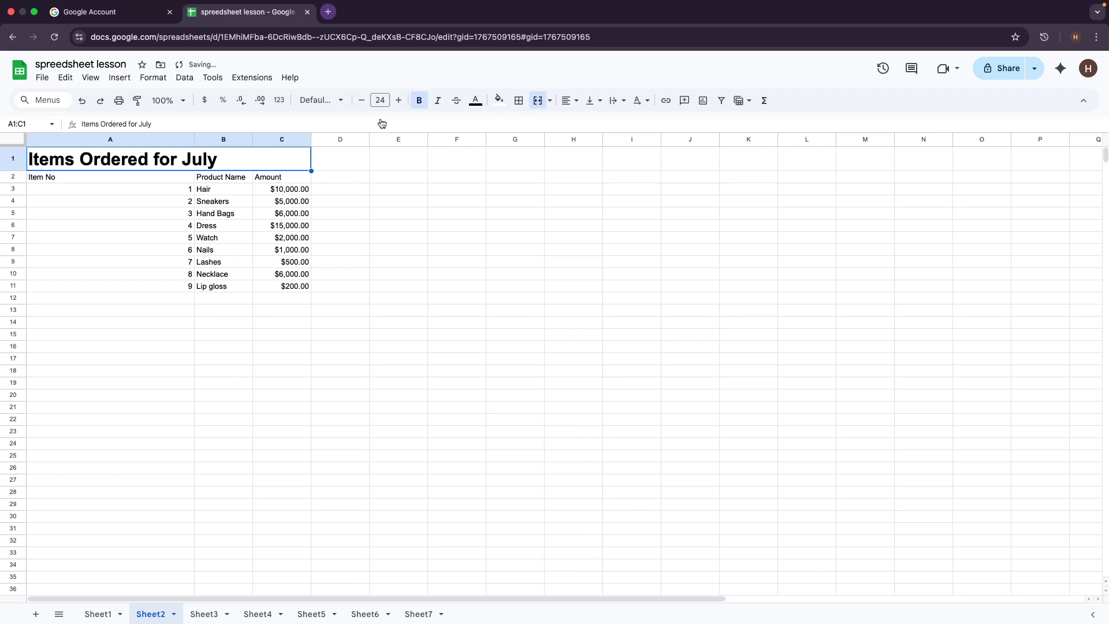
left_click(549, 102)
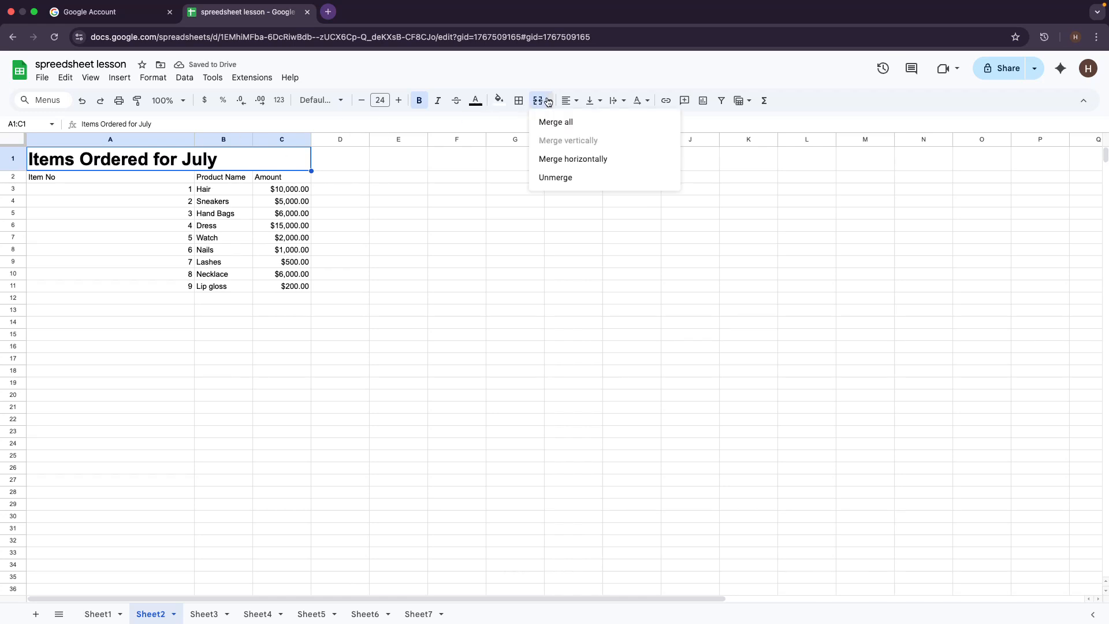
left_click(552, 180)
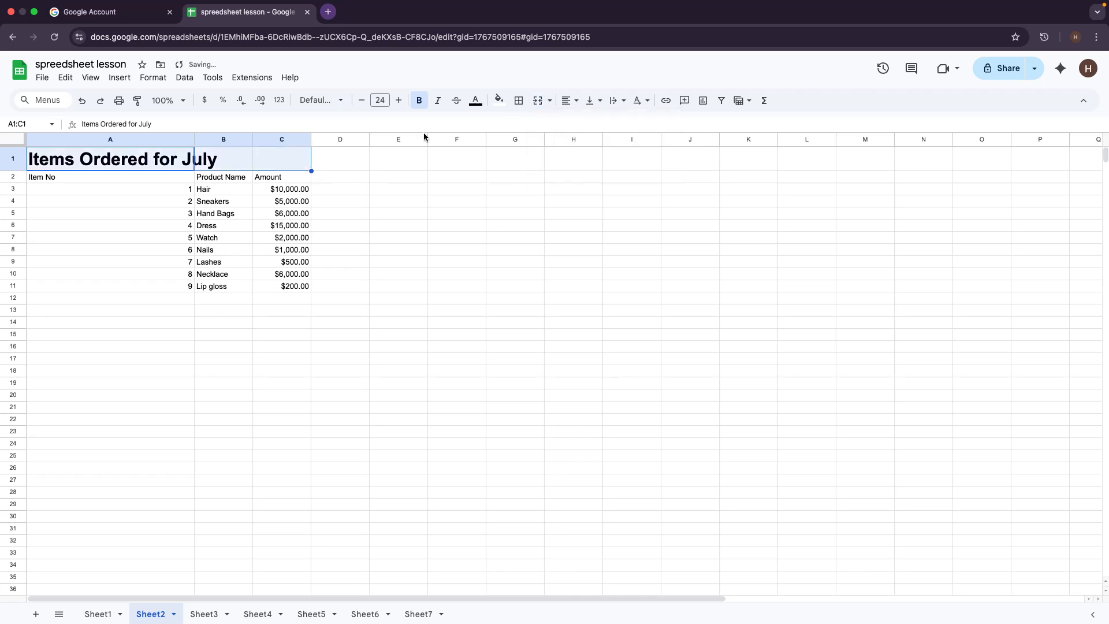
left_click(541, 102)
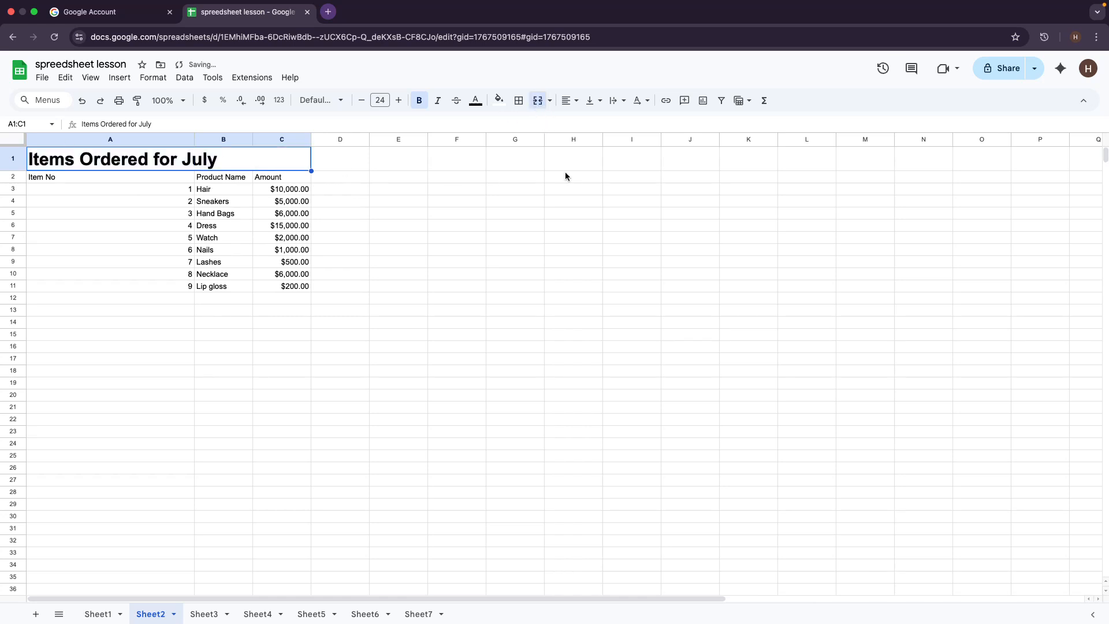
left_click(574, 104)
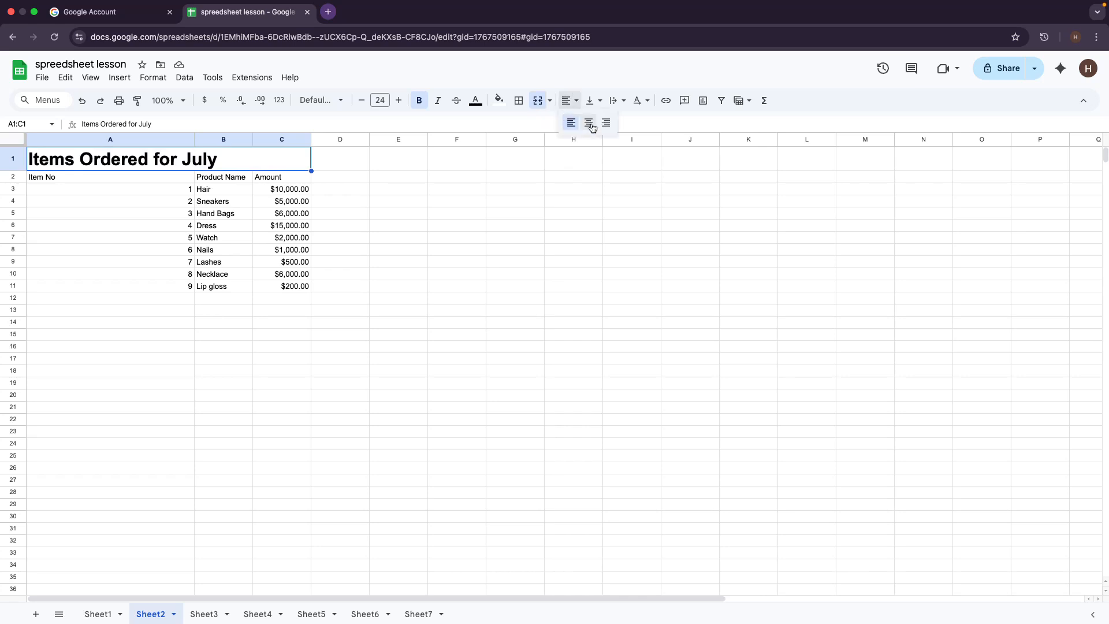
left_click(589, 123)
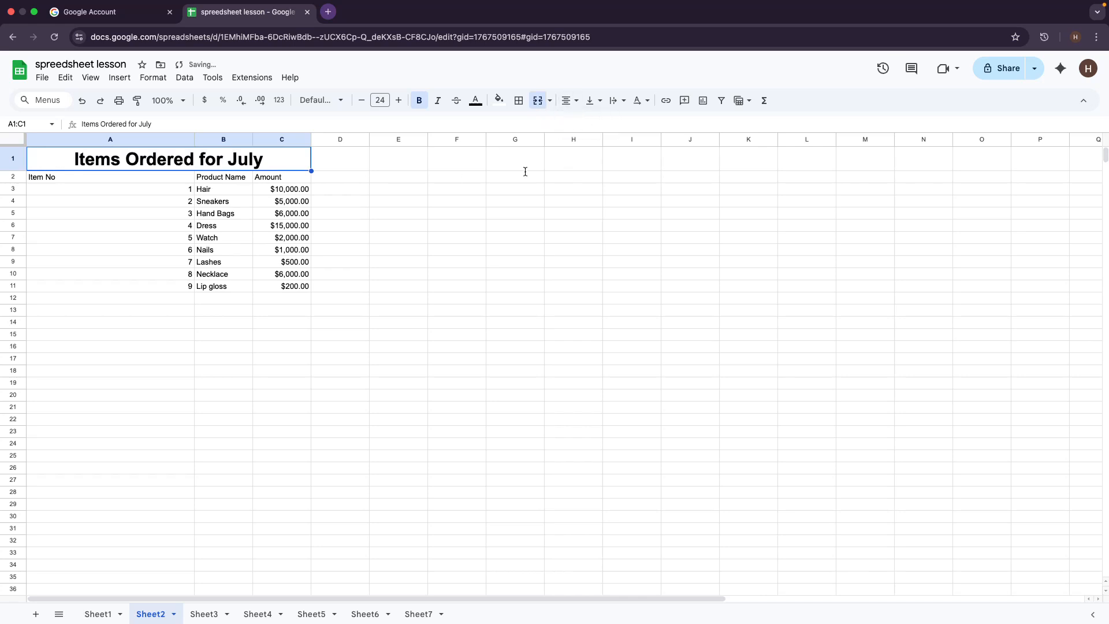
left_click(549, 200)
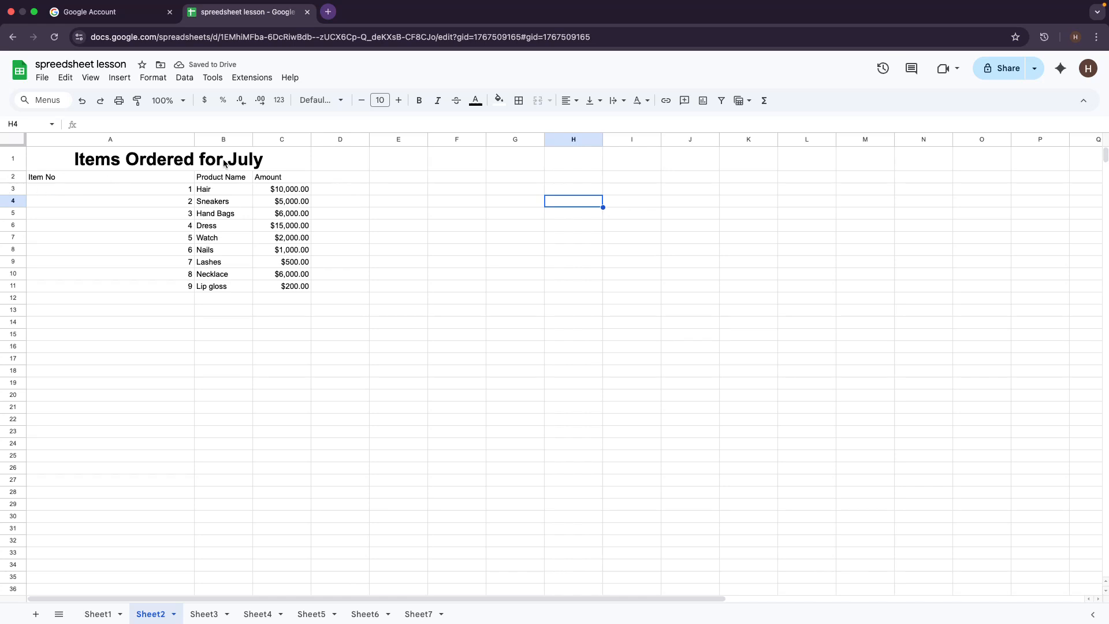
Step: Narrow the empty column H by dragging its right border left
left_click(196, 139)
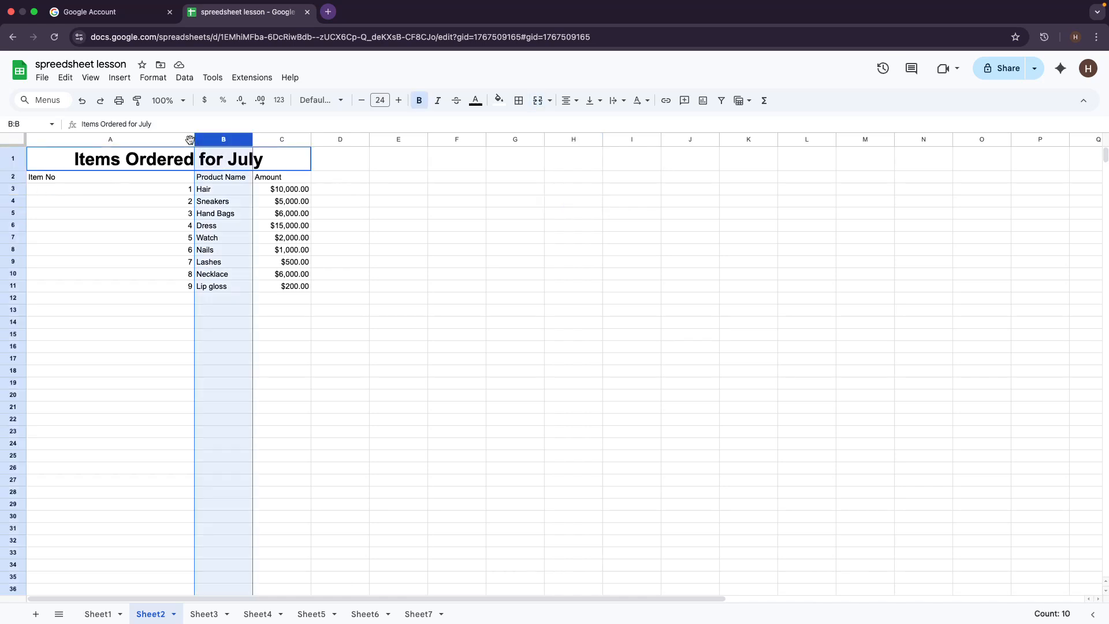
left_click(188, 139)
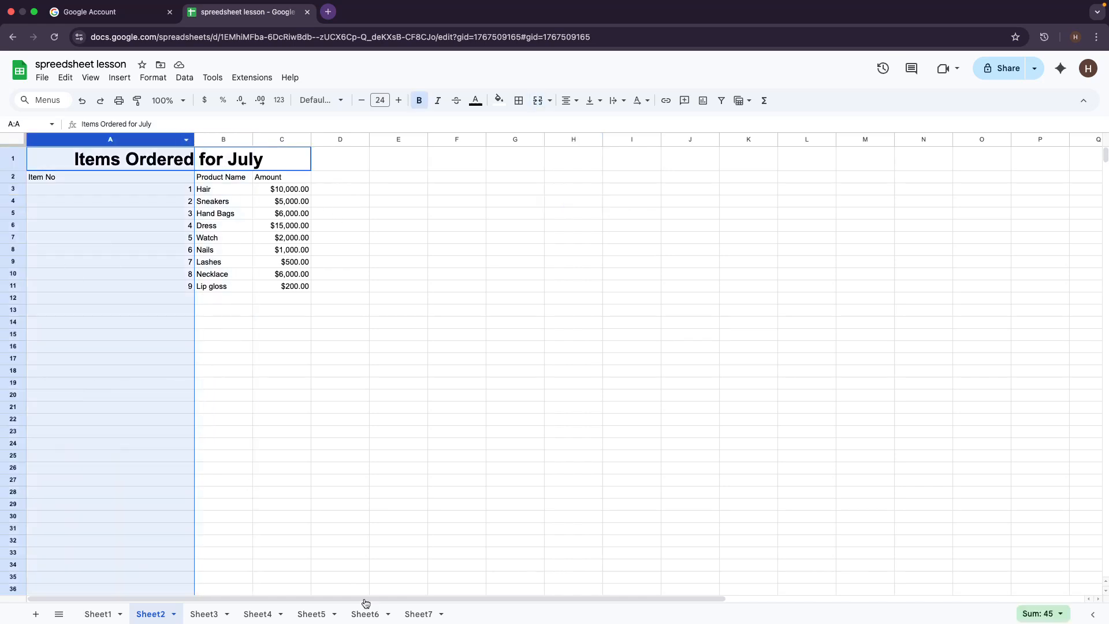
left_click(631, 309)
left_click_drag(603, 139, 581, 139)
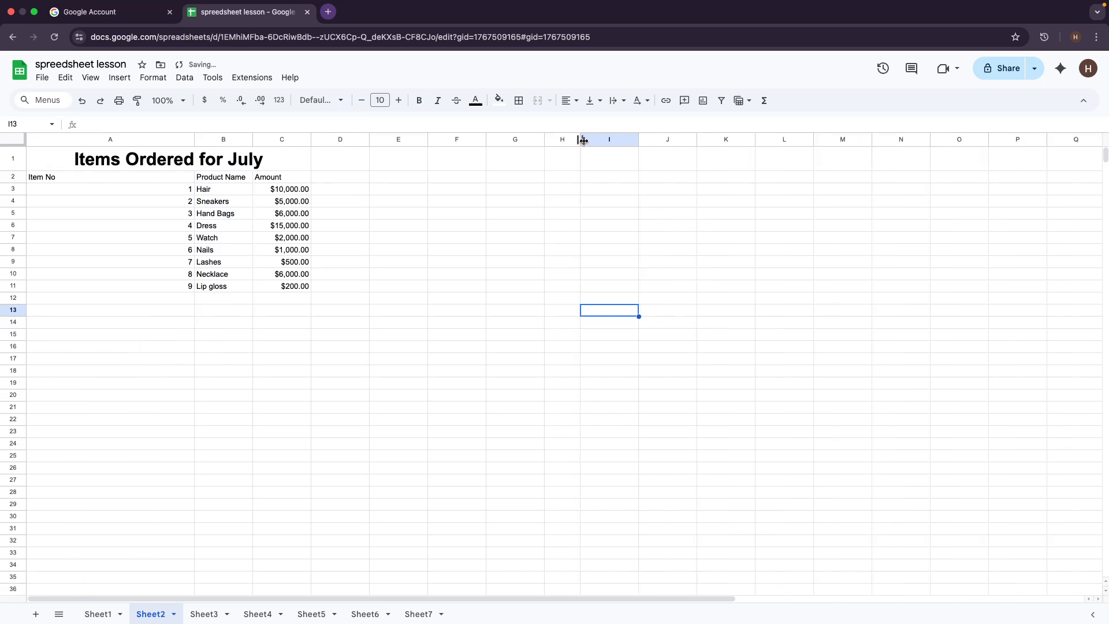
left_click(599, 140)
left_click(596, 249)
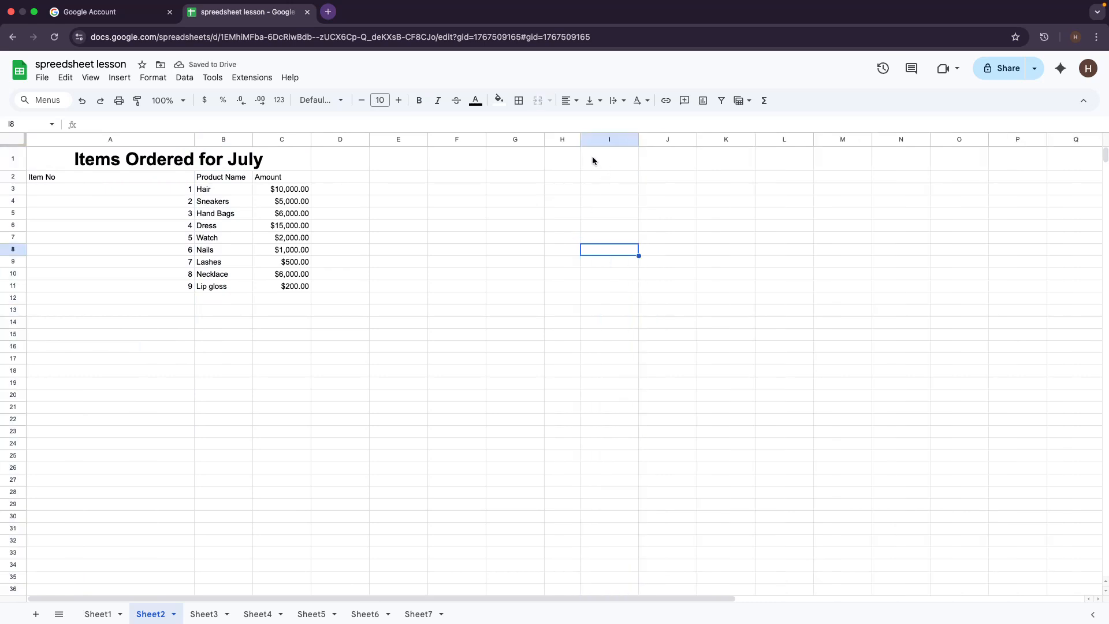
Step: Move empty column I to the left of column H
left_click(577, 141)
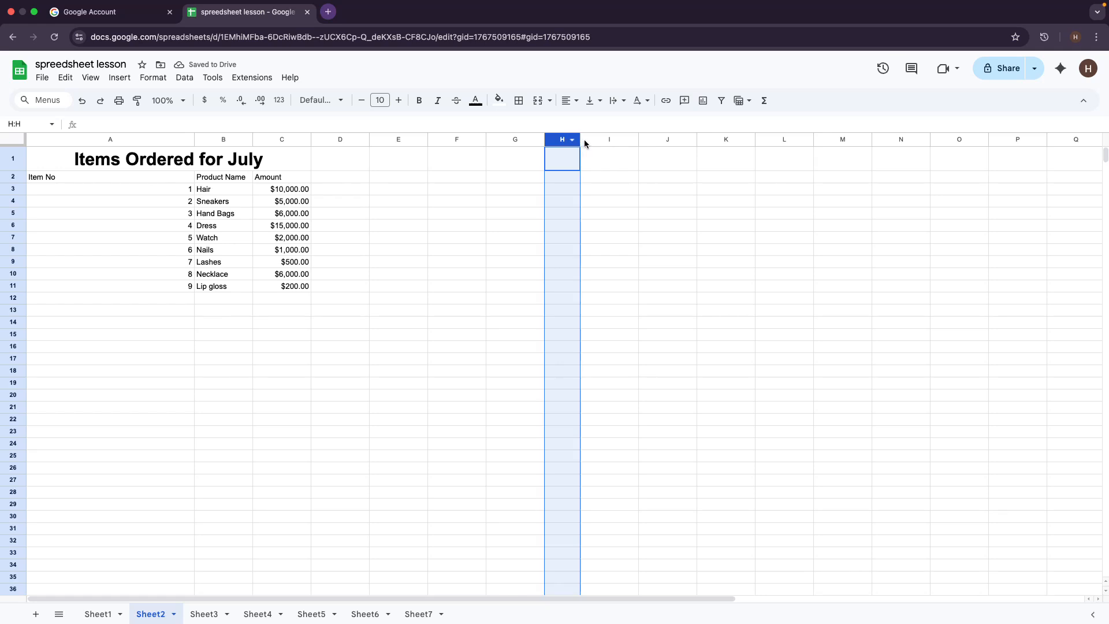
left_click(635, 140)
left_click_drag(576, 140, 544, 147)
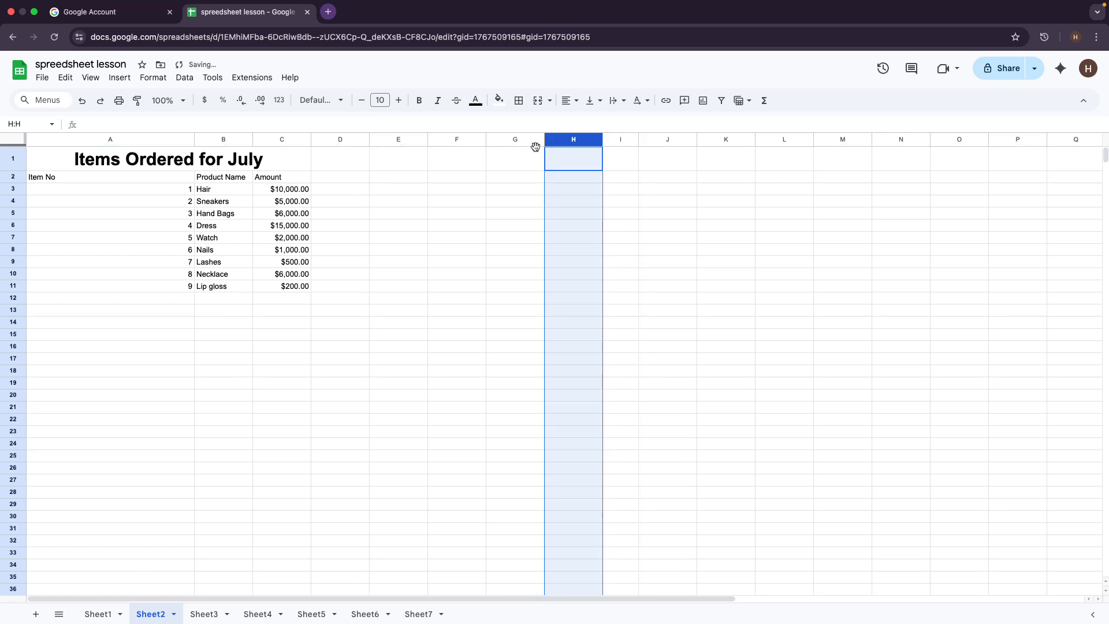
left_click(238, 275)
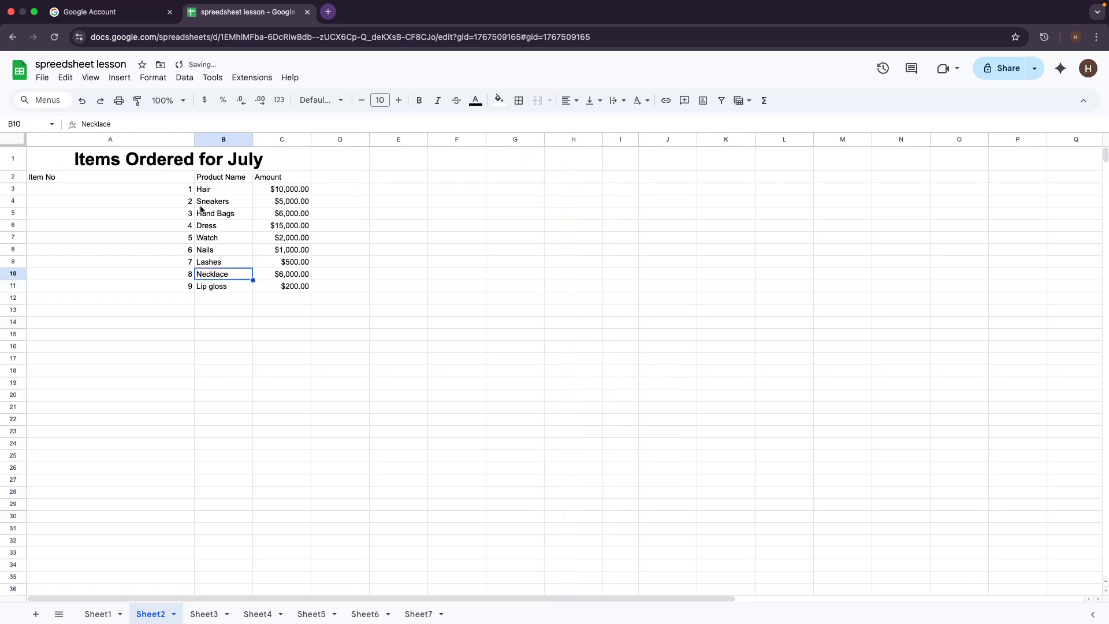
Step: Try moving column B before column A, dismissing the merged-cell error
left_click(193, 139)
left_click(240, 141)
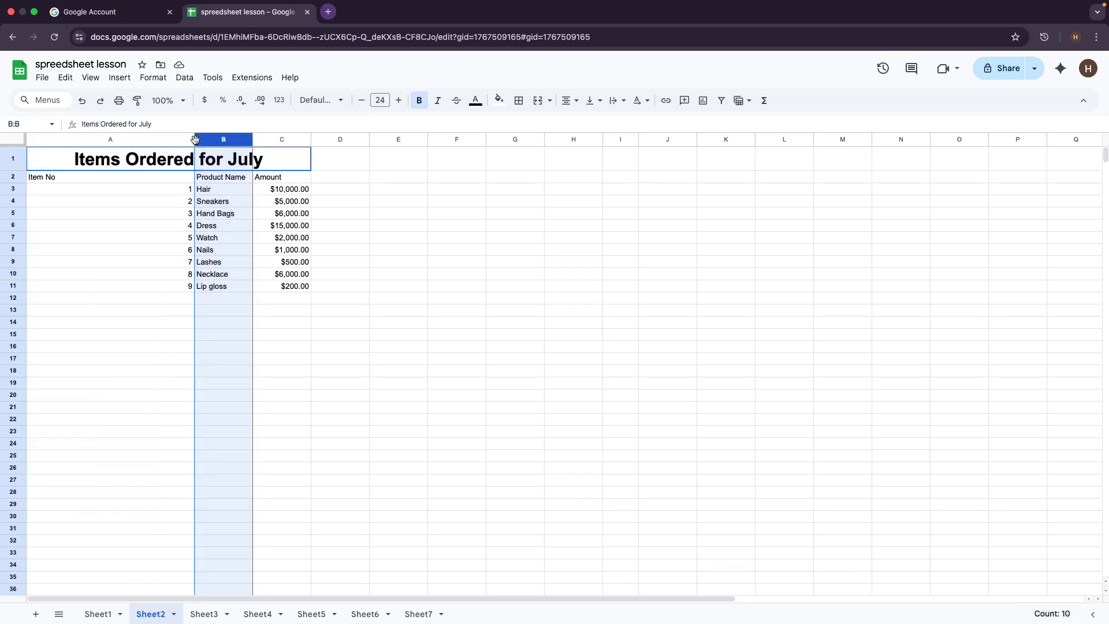
left_click_drag(195, 139, 184, 141)
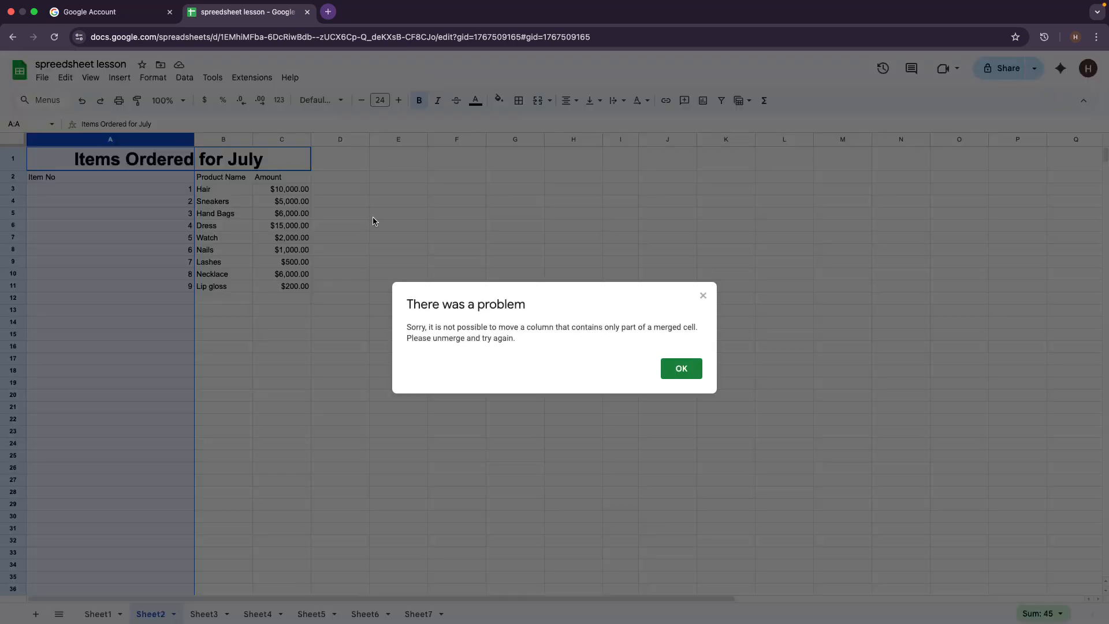
left_click(702, 297)
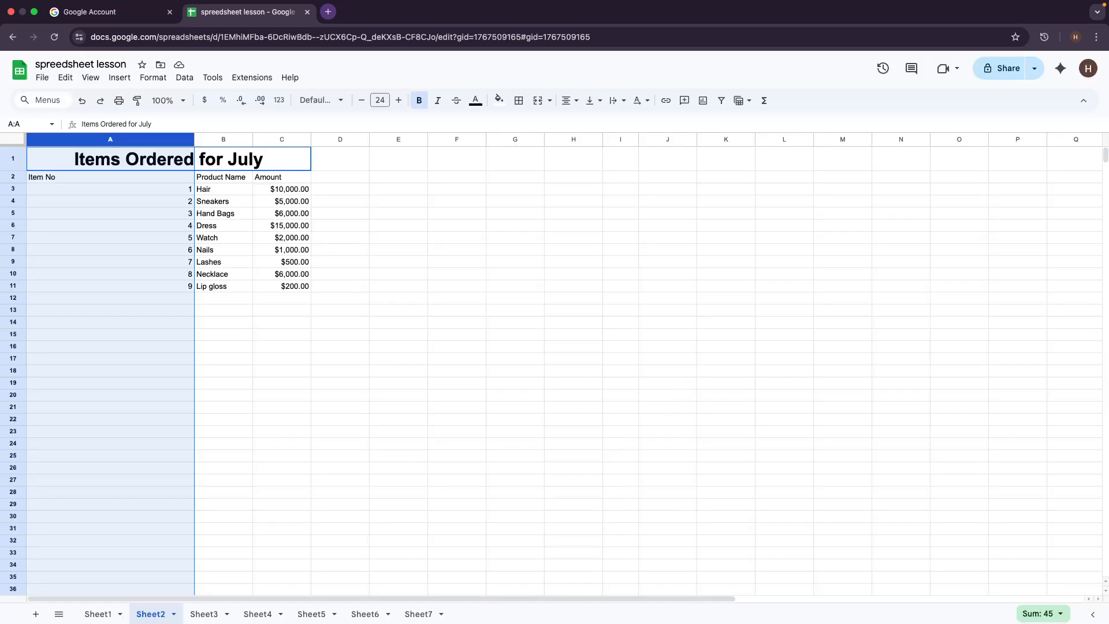
left_click(192, 141)
left_click_drag(191, 139, 190, 138)
left_click(398, 419)
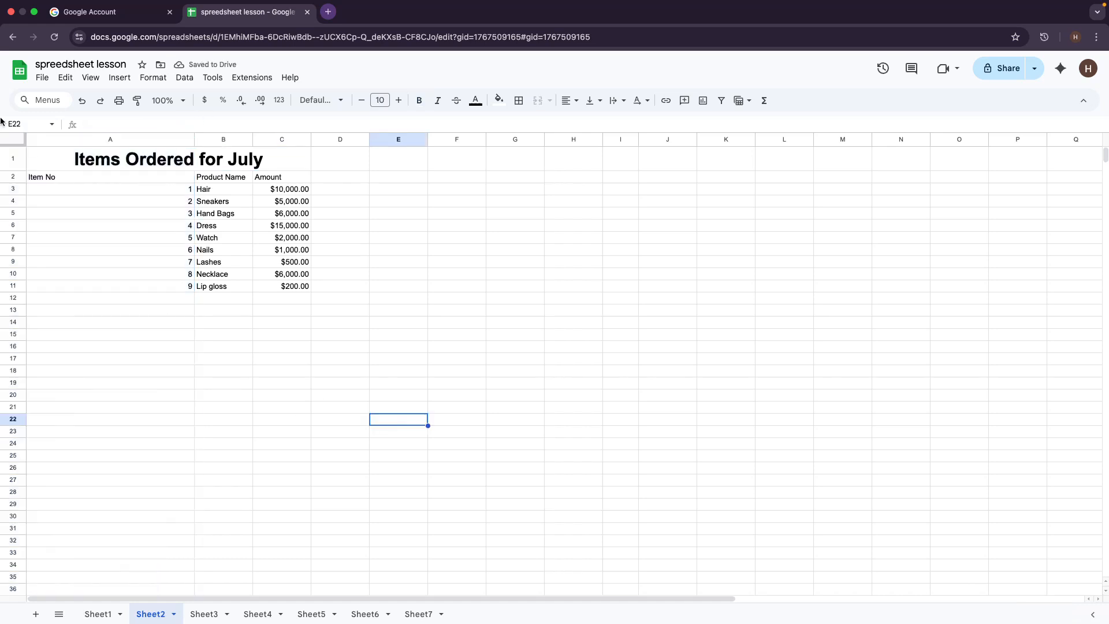
left_click(50, 155)
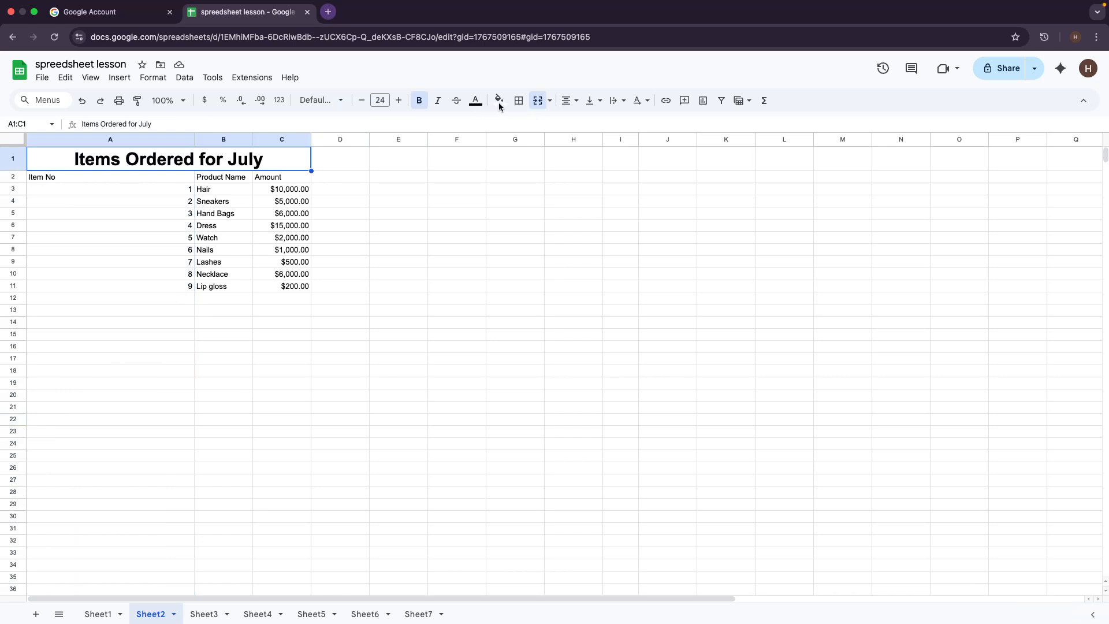
Step: Colour the title text dark brown, undoing a white trial, and fill it light pink
left_click(475, 100)
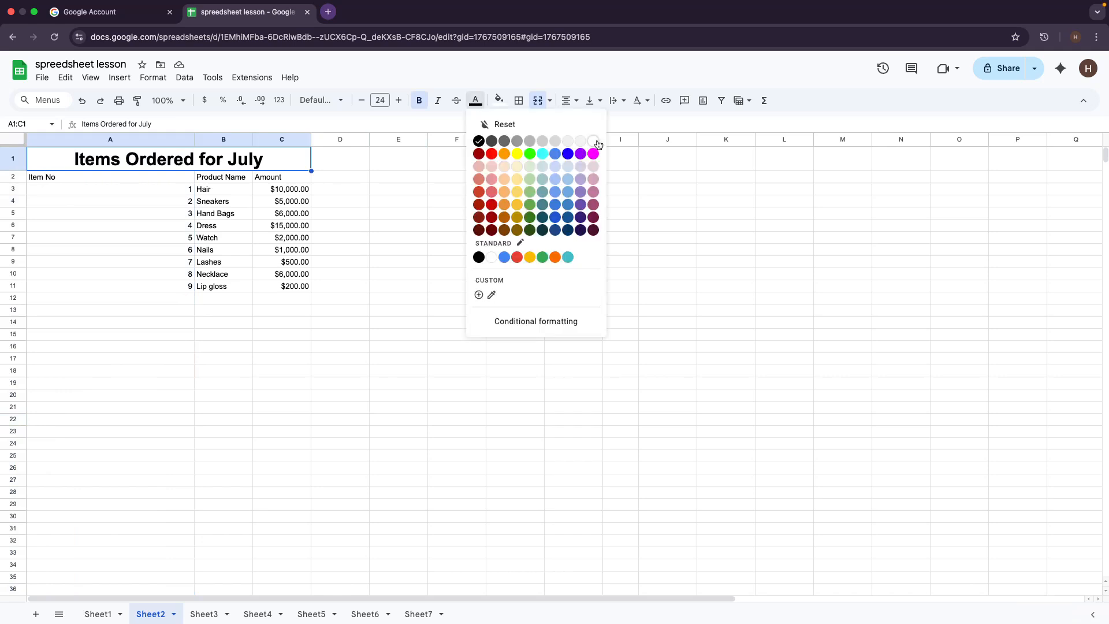
left_click(594, 142)
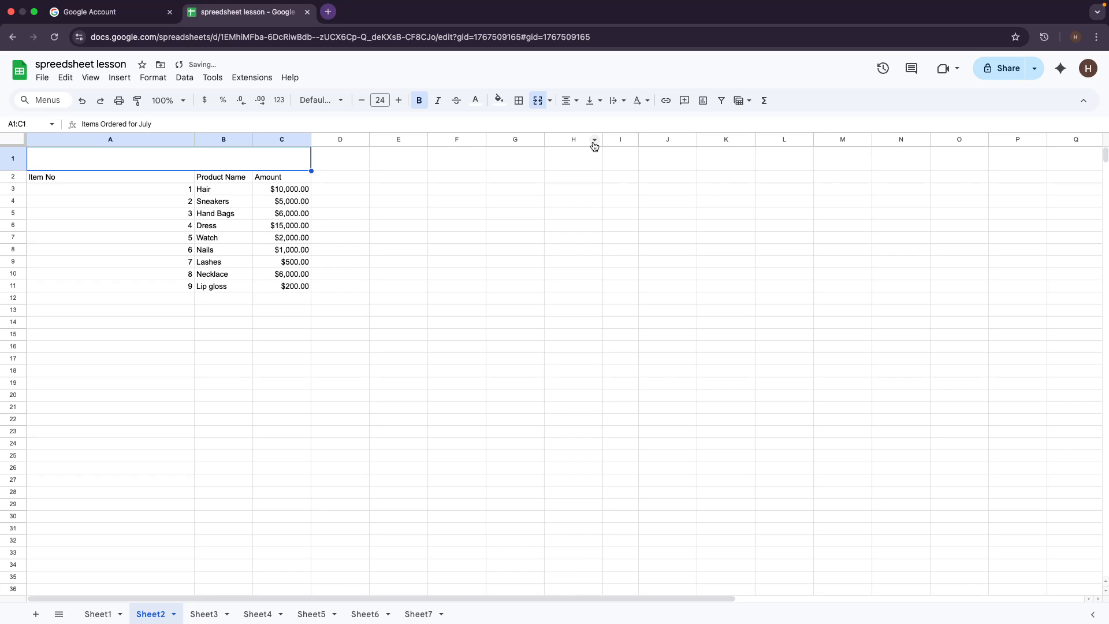
key("ctrl+z")
left_click(476, 100)
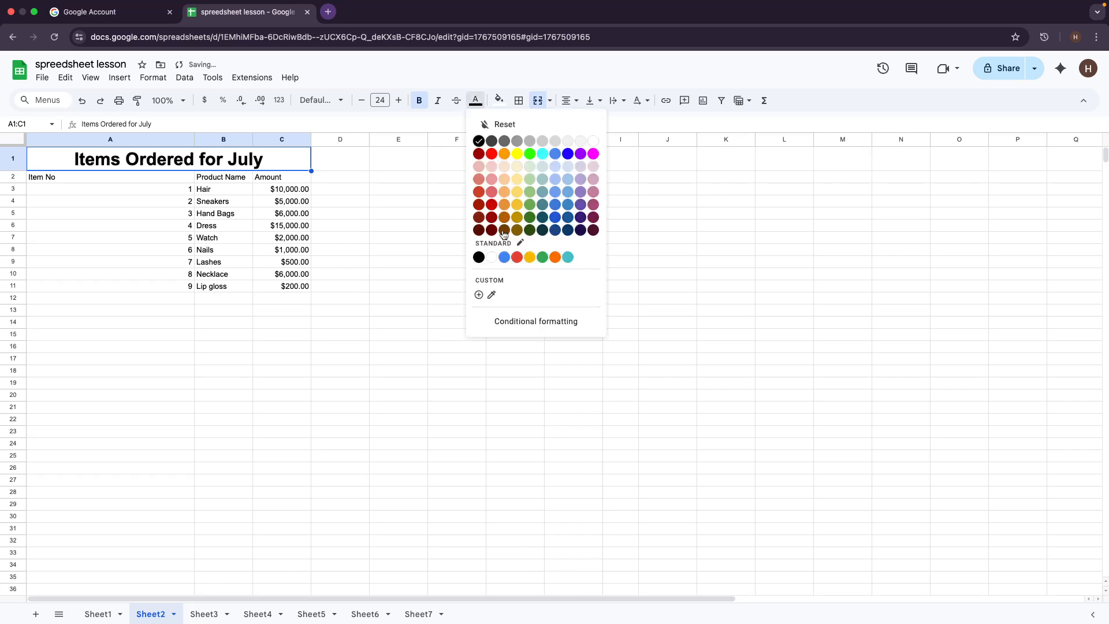
left_click(503, 230)
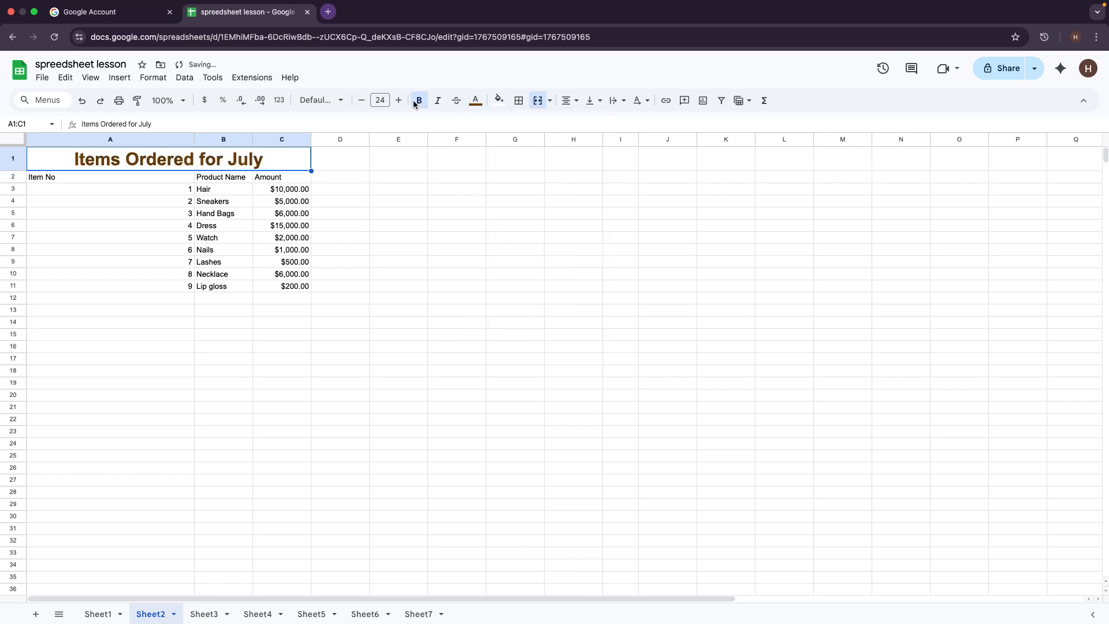
left_click(500, 100)
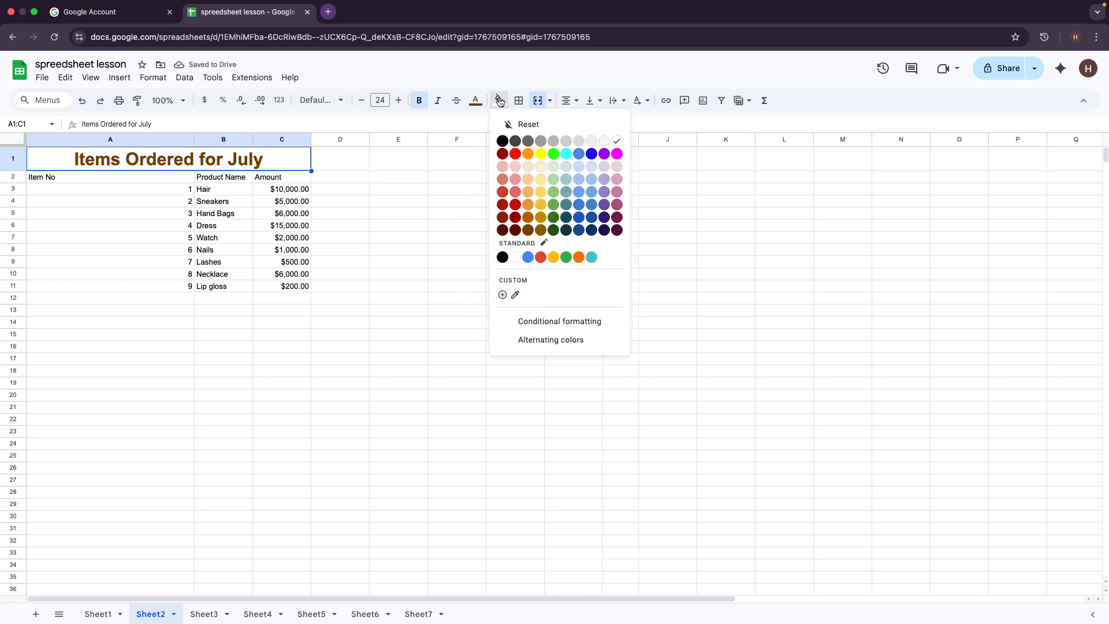
left_click(519, 168)
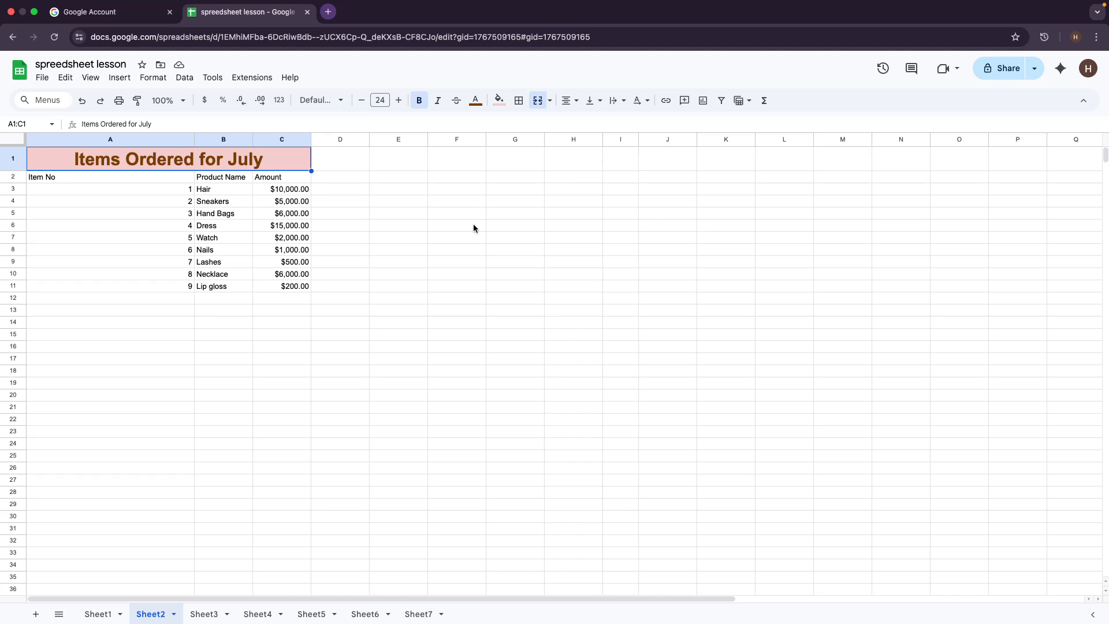
left_click(578, 334)
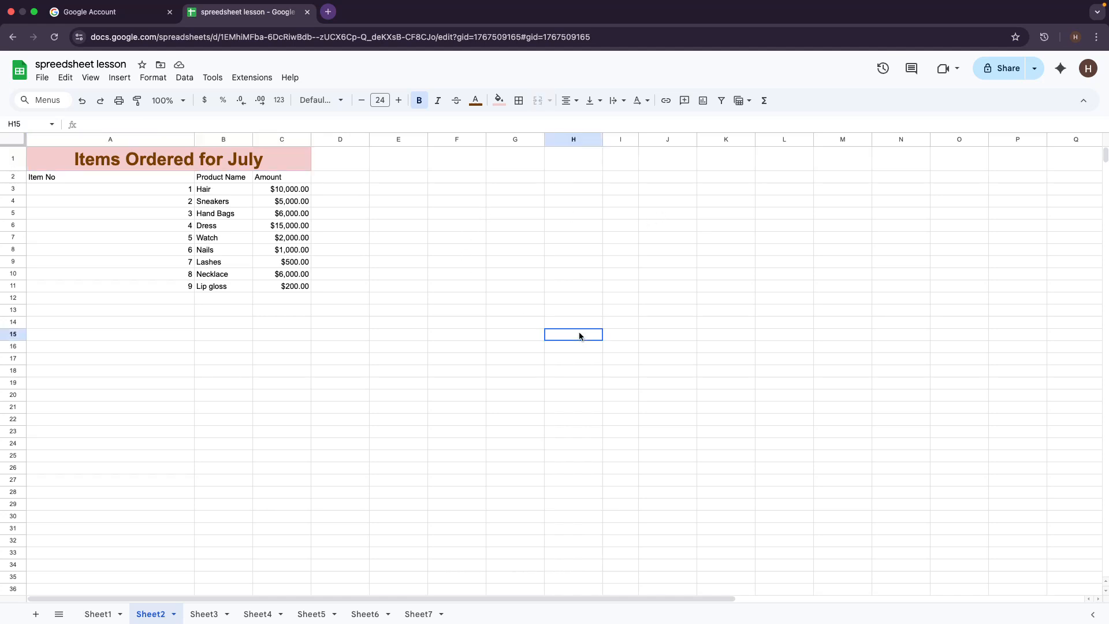
Step: Make row 2's Item No, Product Name and Amount headers bold at font size 12
left_click(13, 179)
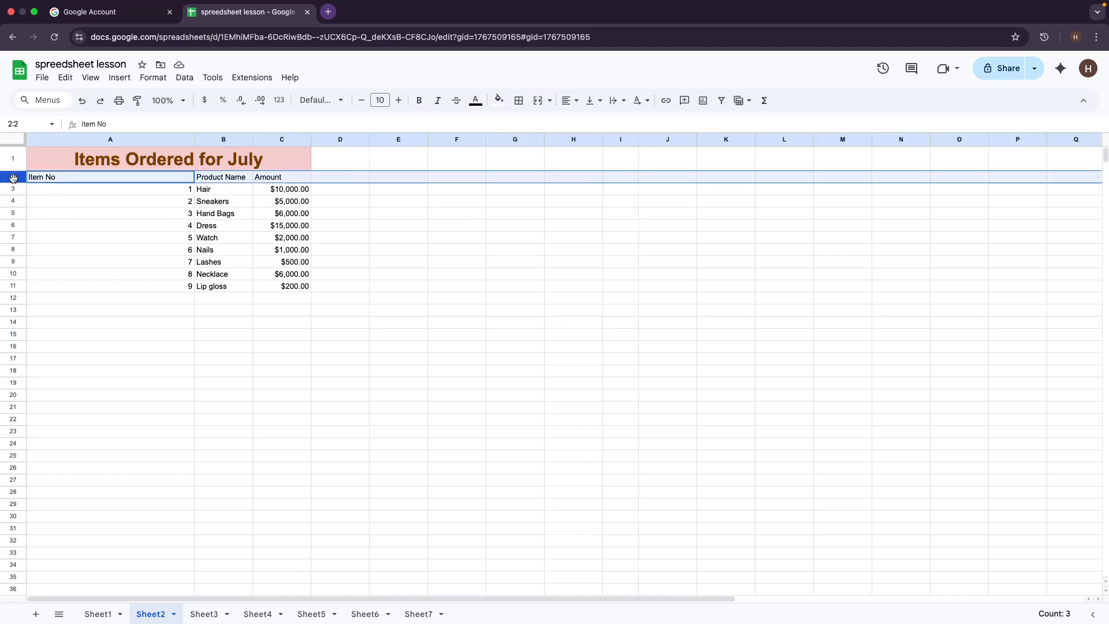
left_click(420, 100)
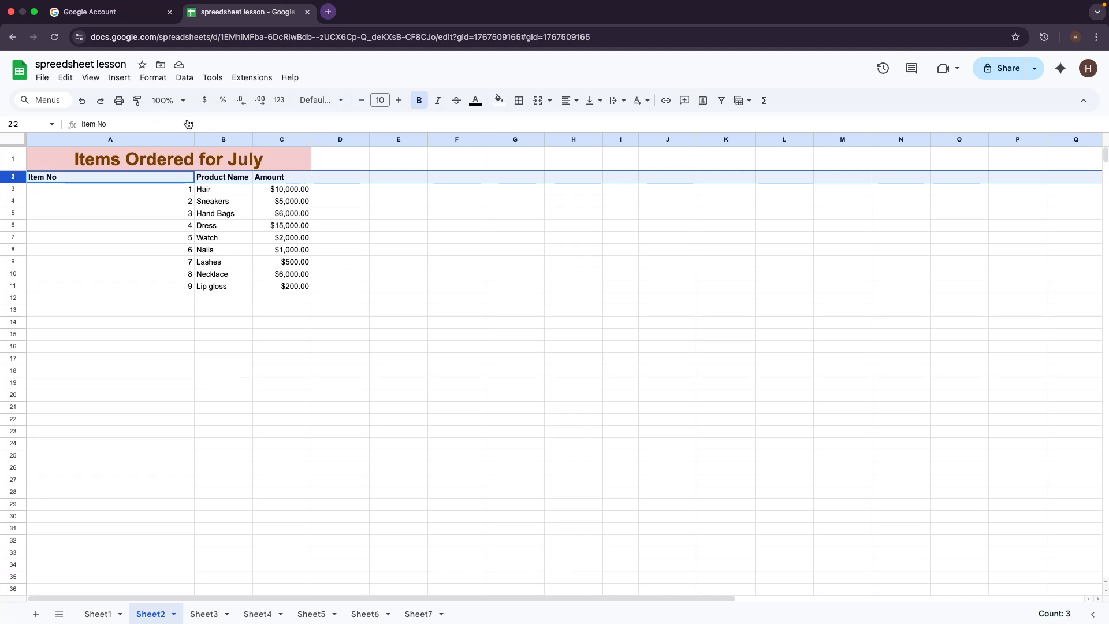
left_click(399, 100)
left_click(400, 99)
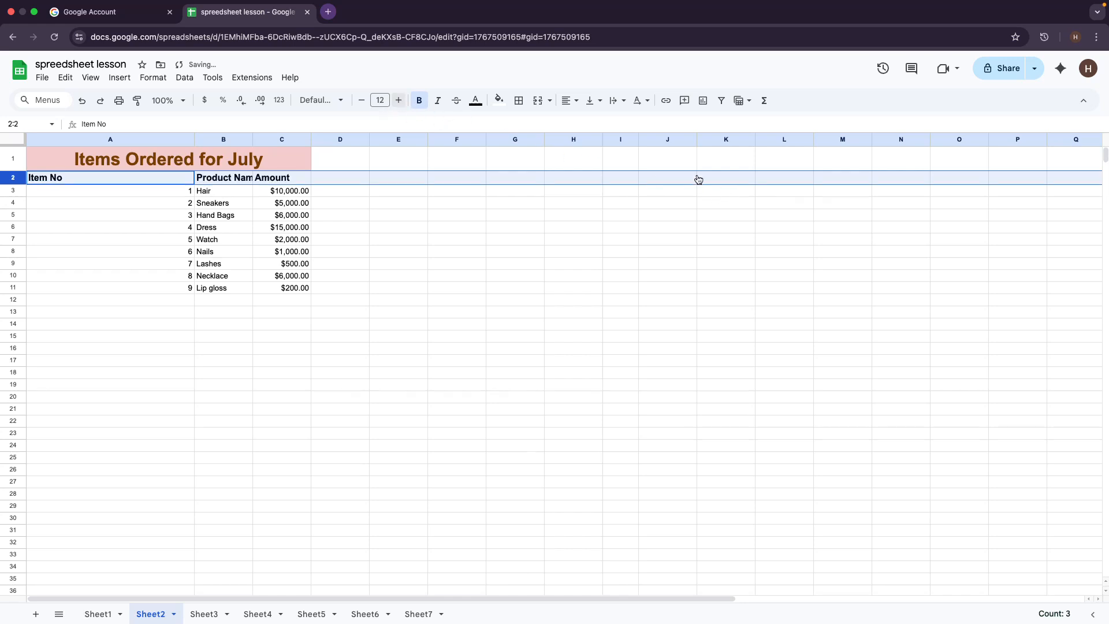
left_click(193, 139)
left_click(509, 495)
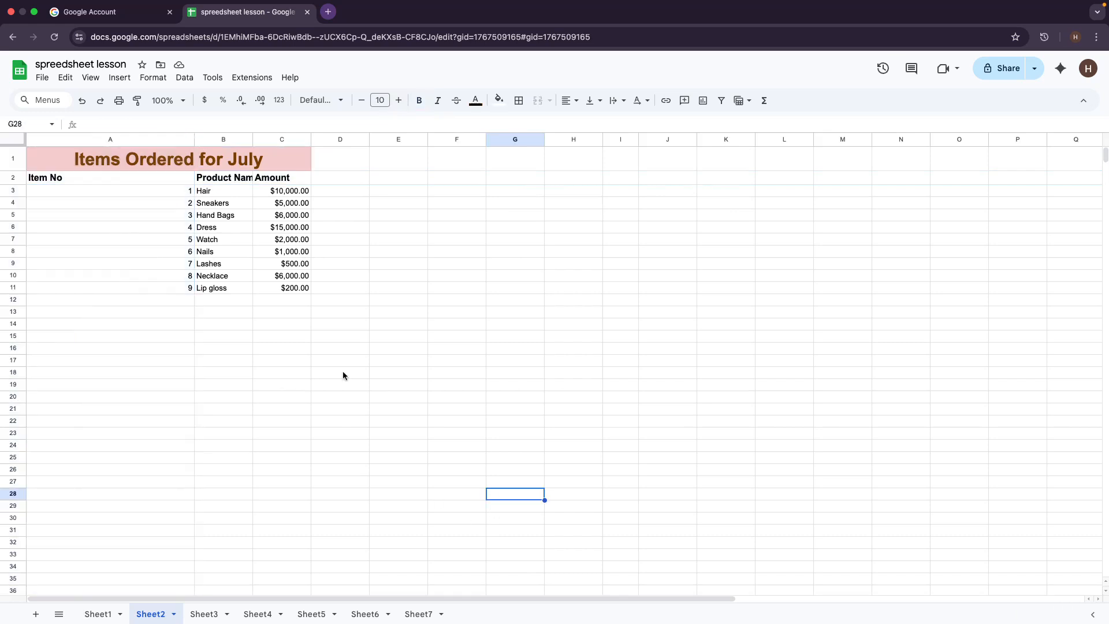
Step: Drag column A's border left to roughly the Item No header width
left_click(193, 139)
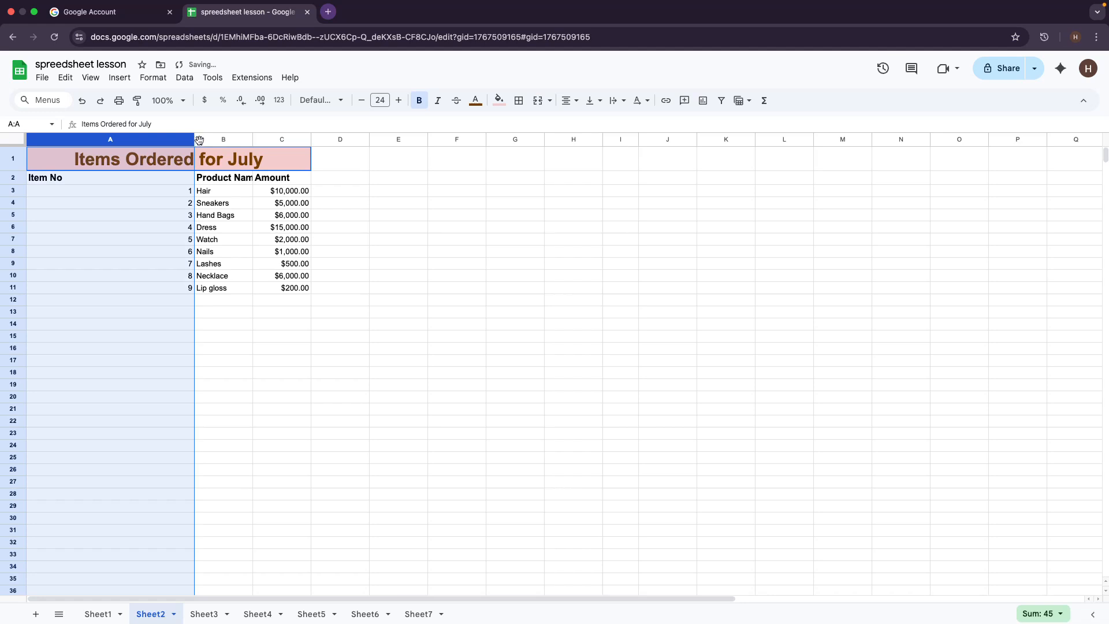
left_click(277, 333)
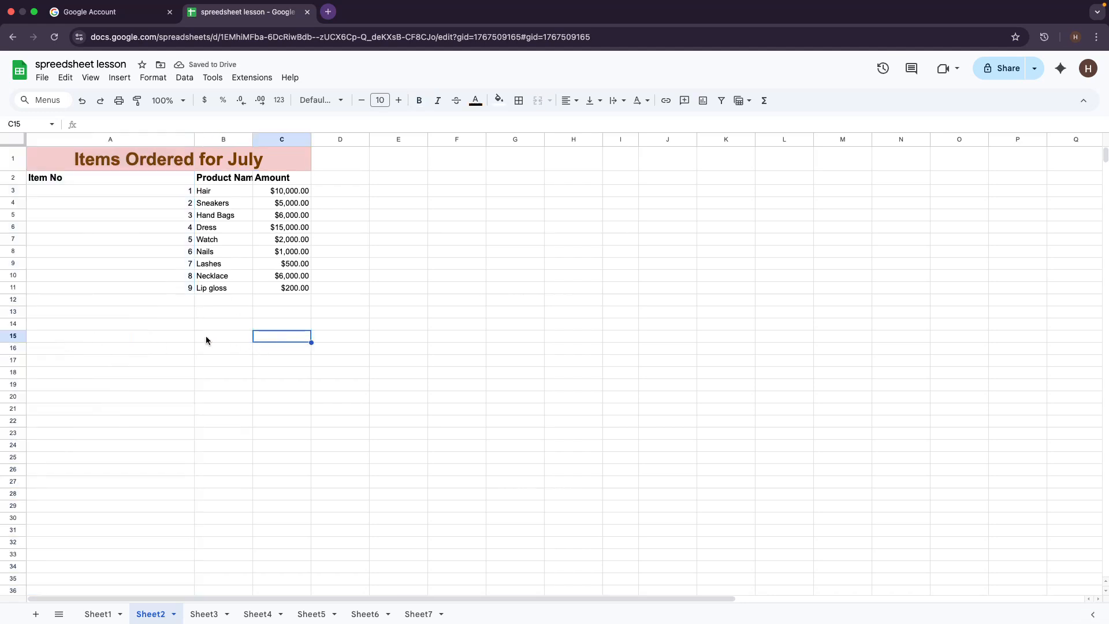
left_click(190, 338)
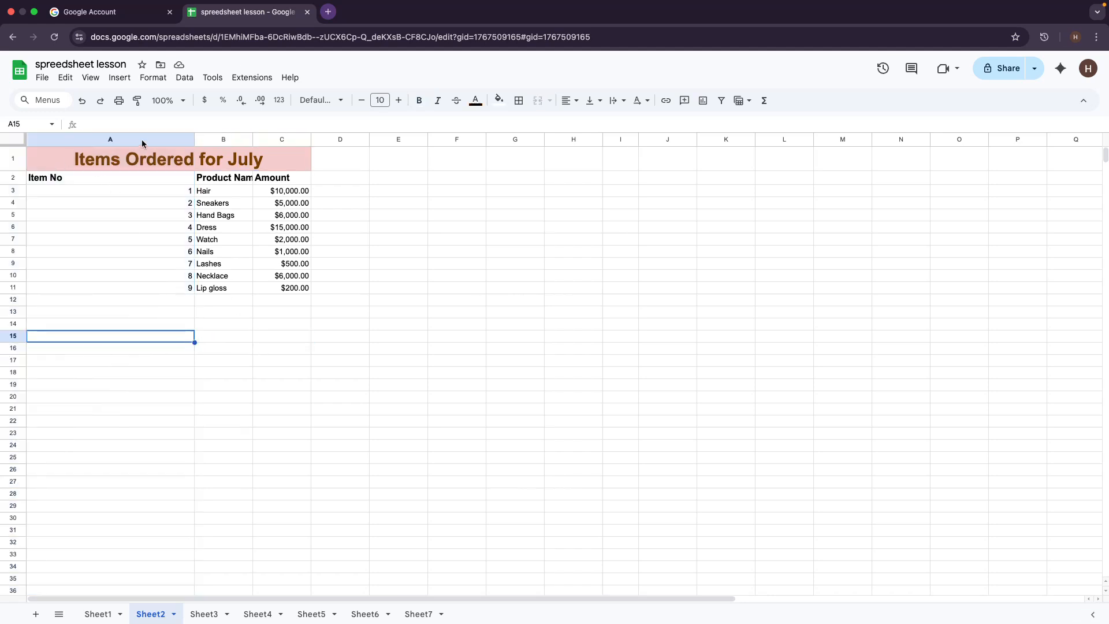
left_click(193, 139)
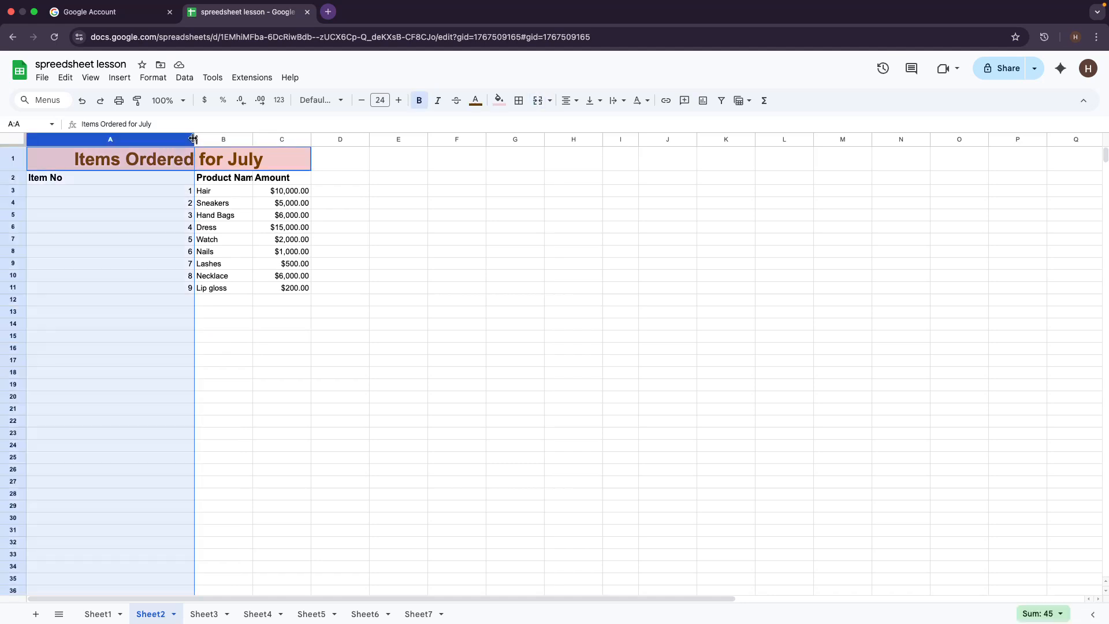
left_click_drag(194, 140, 99, 140)
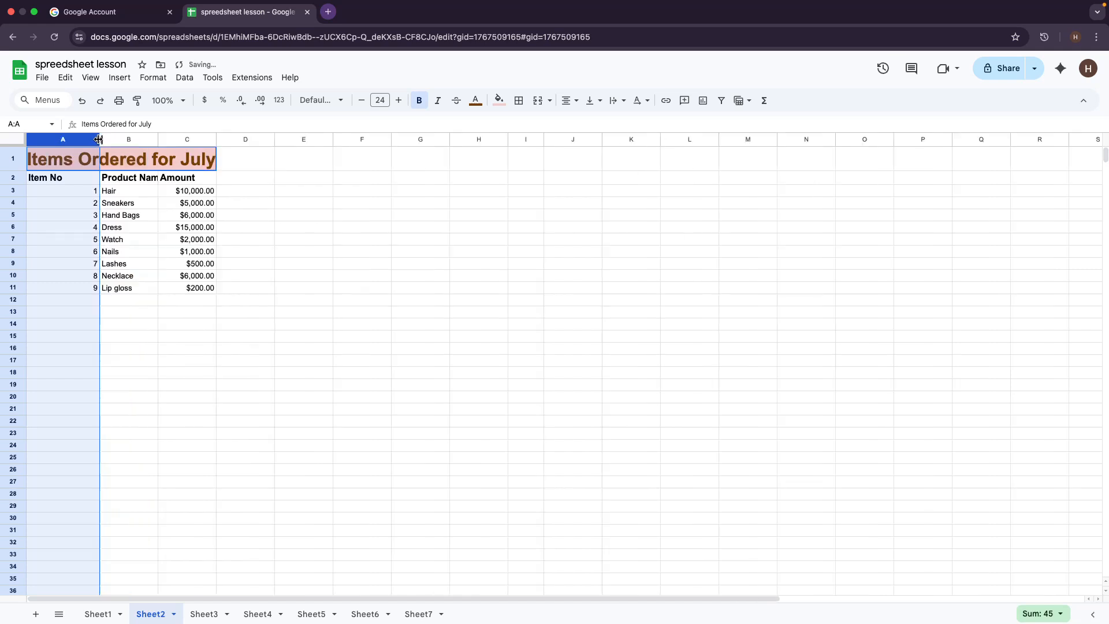
left_click(346, 314)
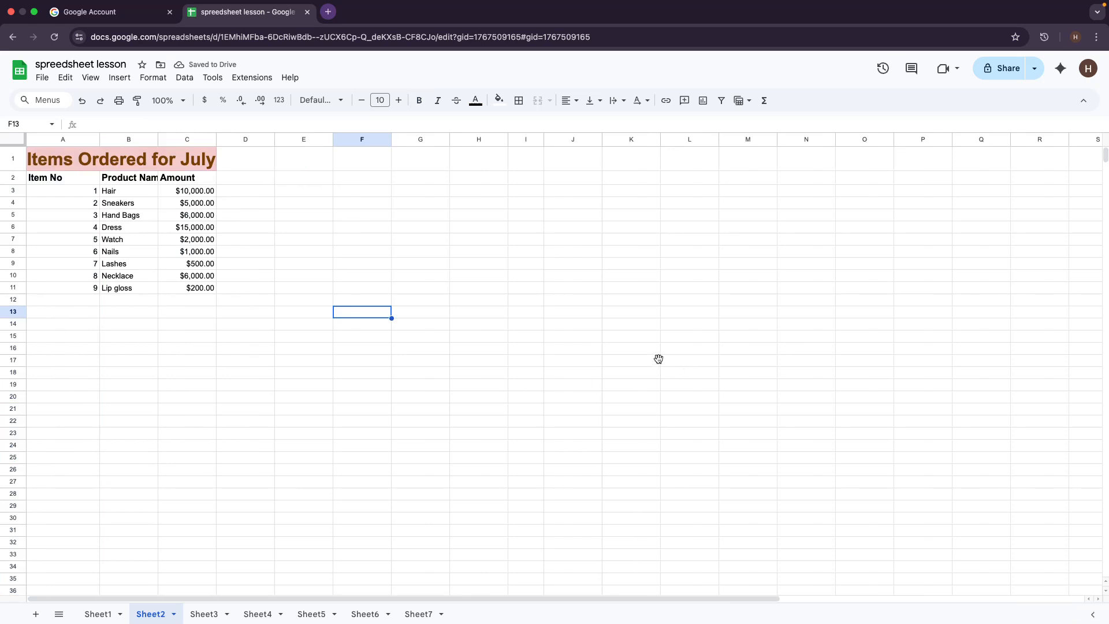
left_click(36, 153)
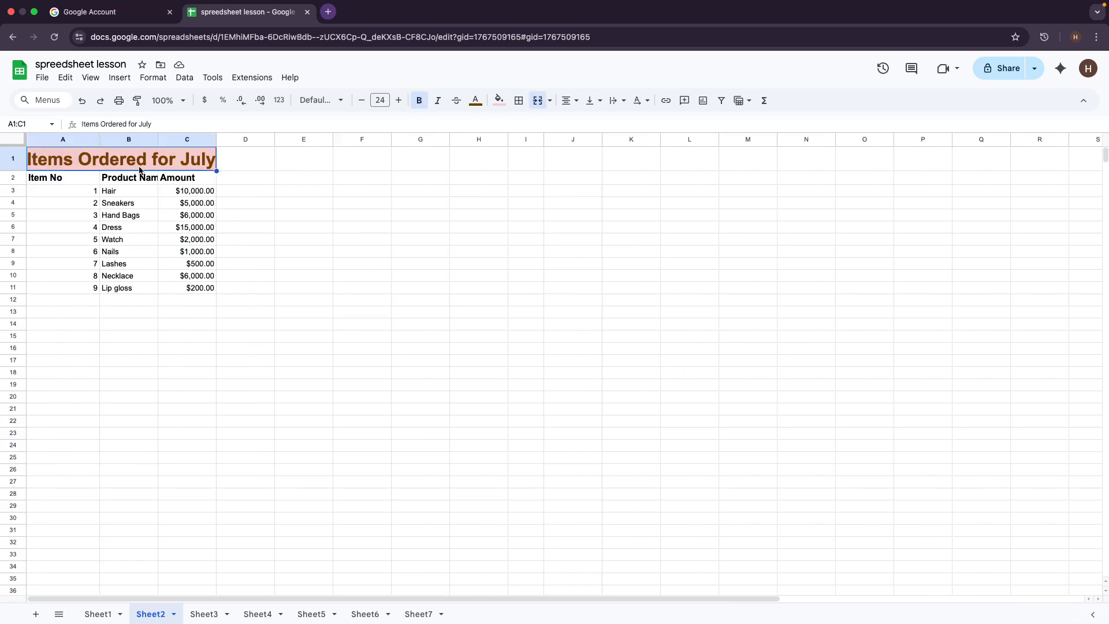
Step: Try a bottom border and vertical lines on A1:C11, then undo them
left_click(198, 289, "shift")
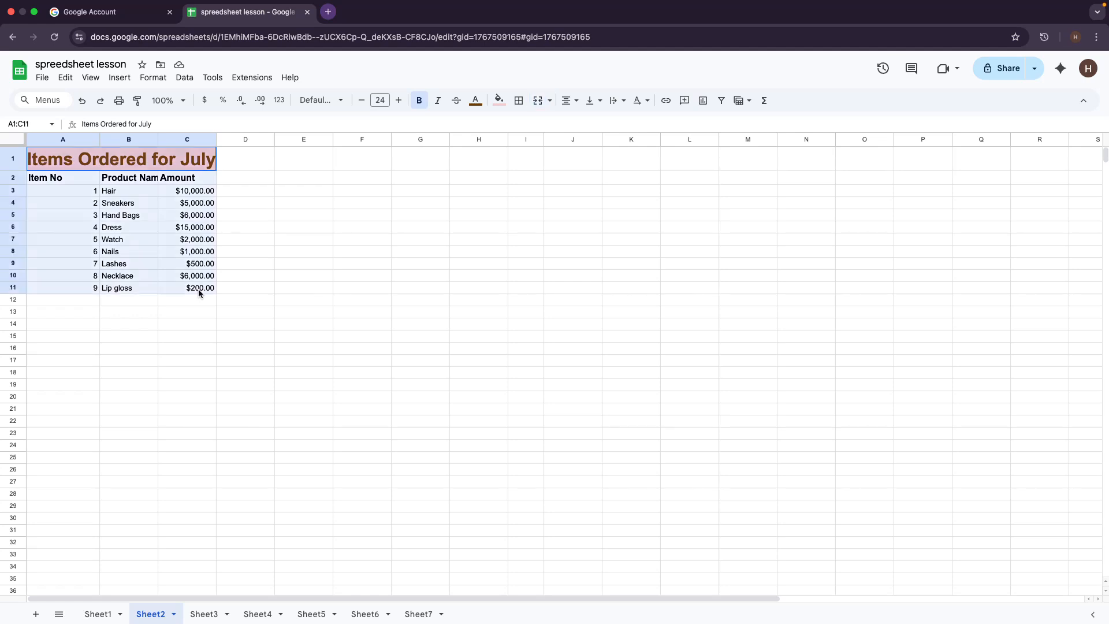
left_click(518, 102)
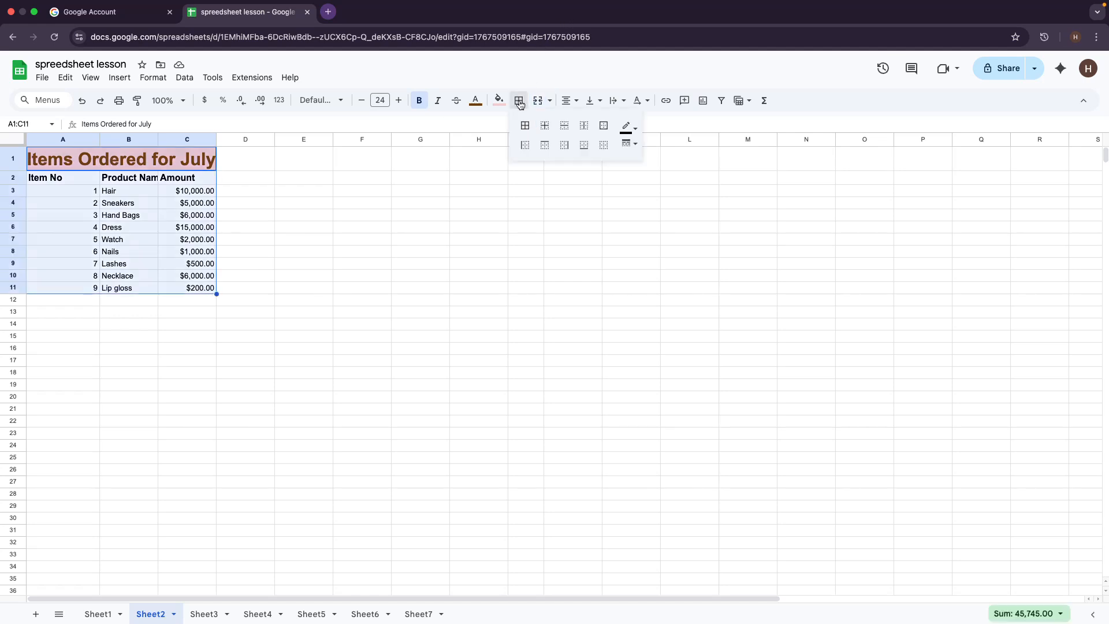
left_click(604, 128)
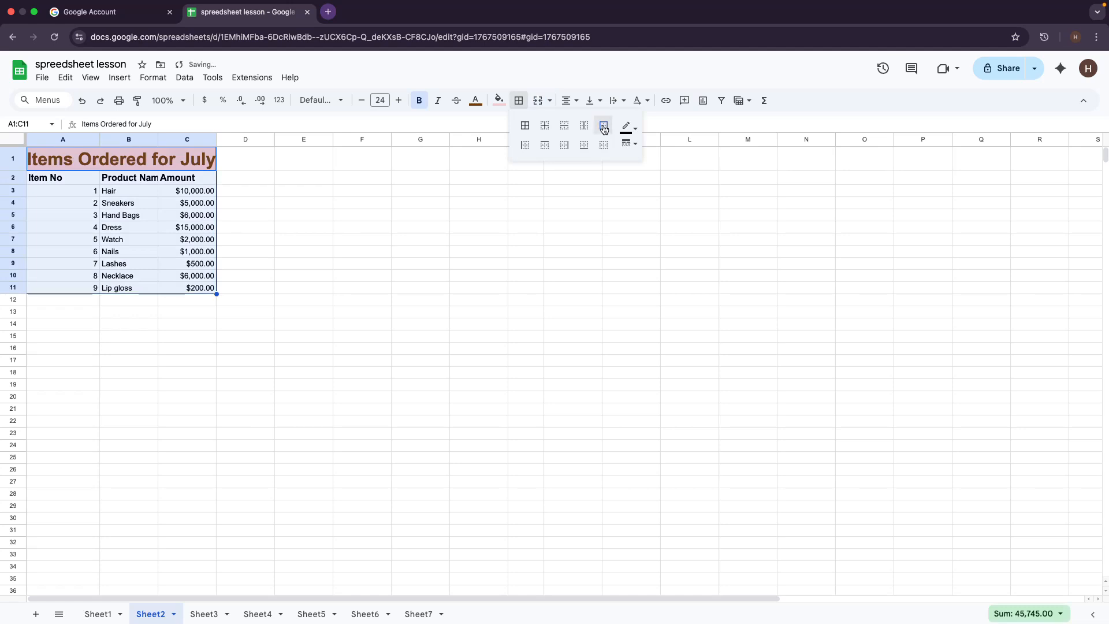
left_click(585, 128)
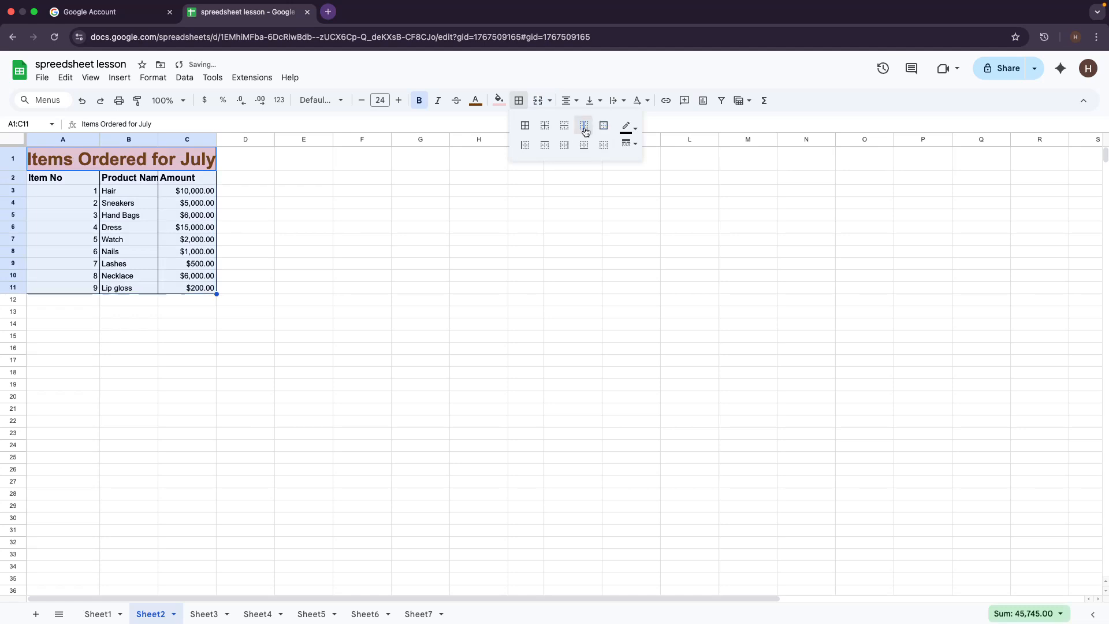
left_click(377, 327)
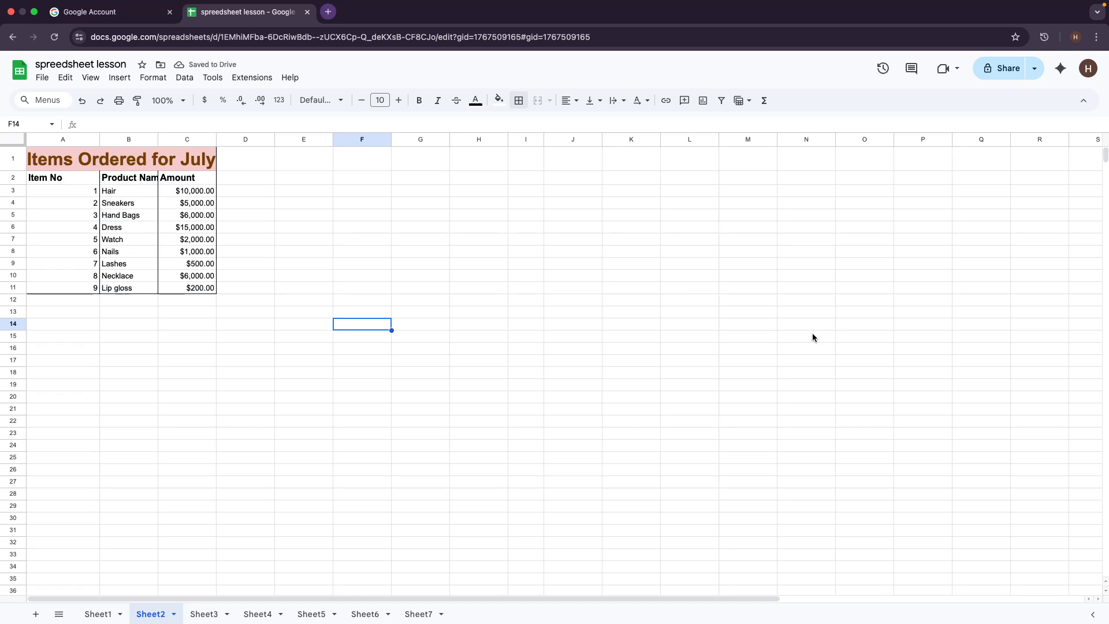
key("ctrl+z")
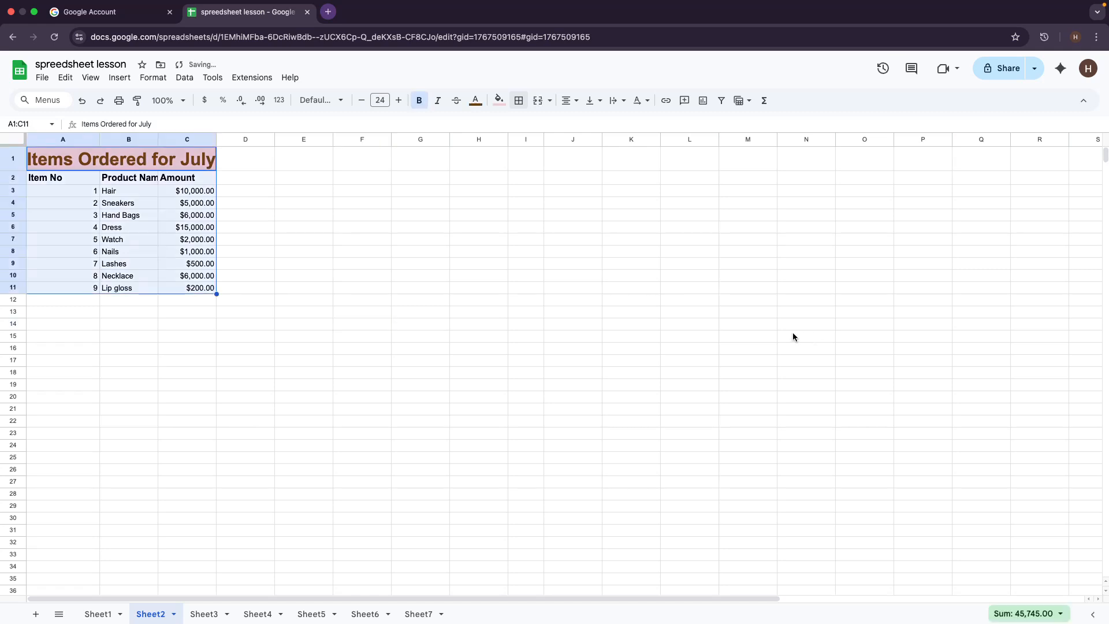
left_click(523, 336)
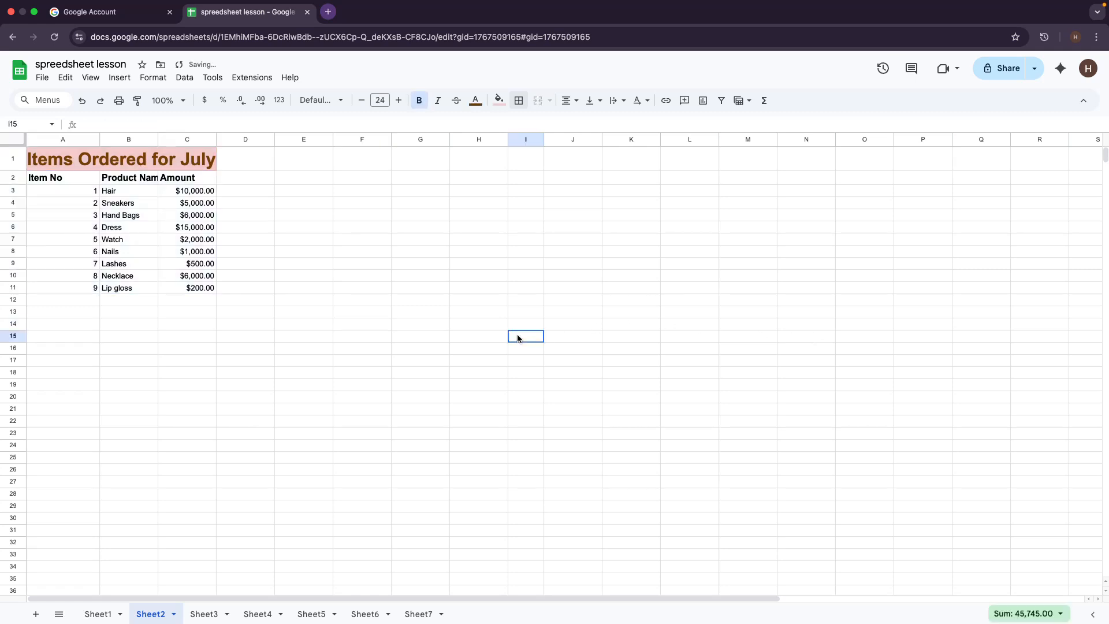
Step: Reselect A1:C11 and apply an outer border plus vertical lines between its columns
left_click(12, 157)
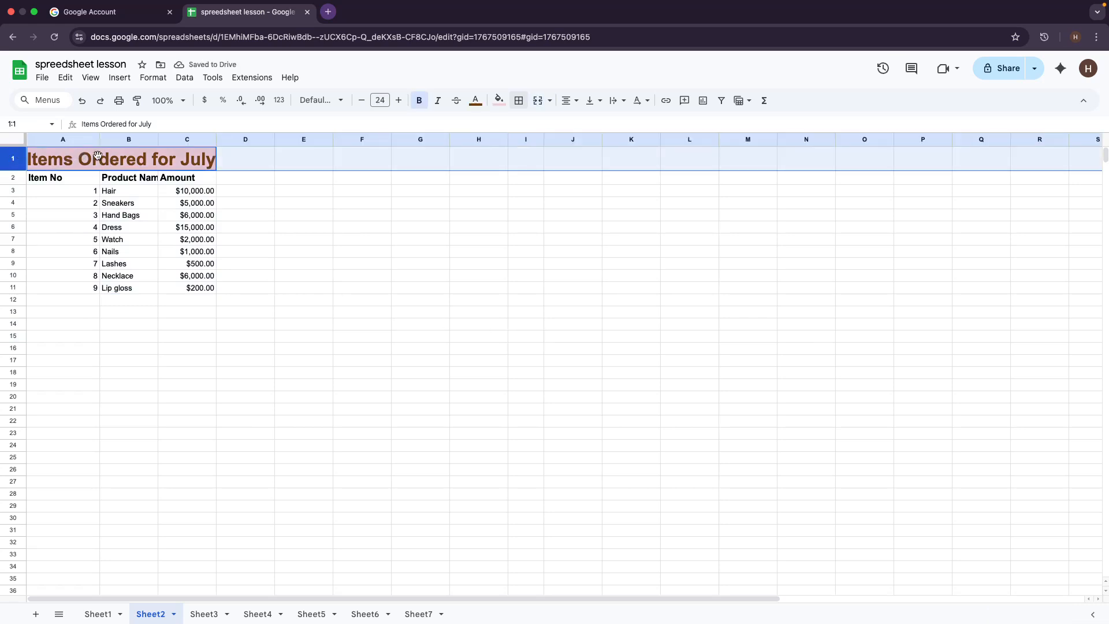
left_click(206, 291, "shift")
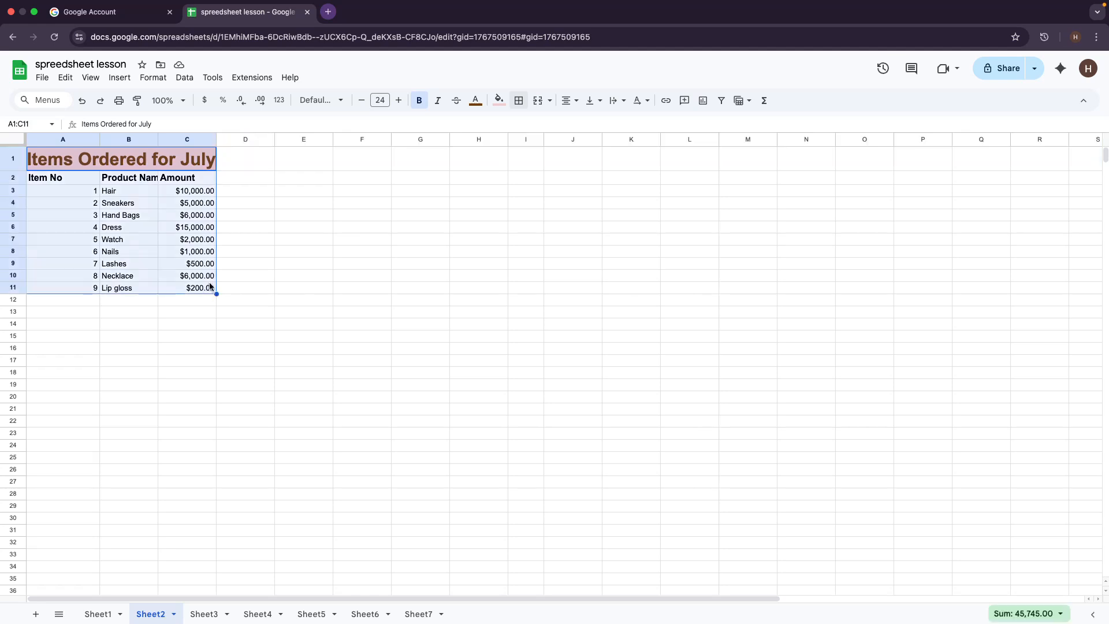
left_click(518, 102)
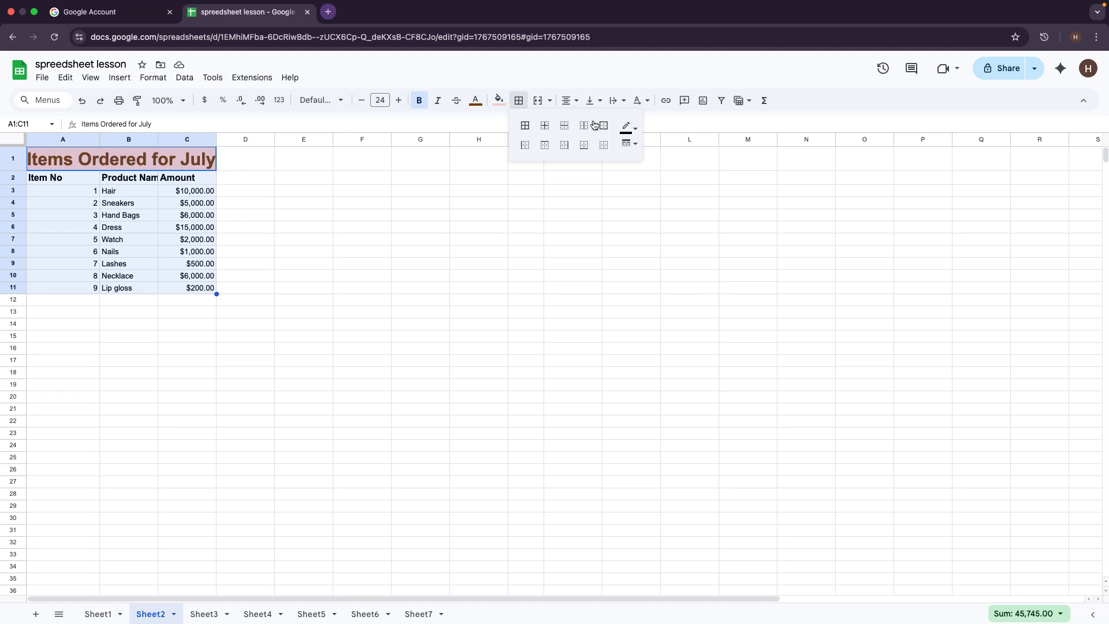
left_click(525, 126)
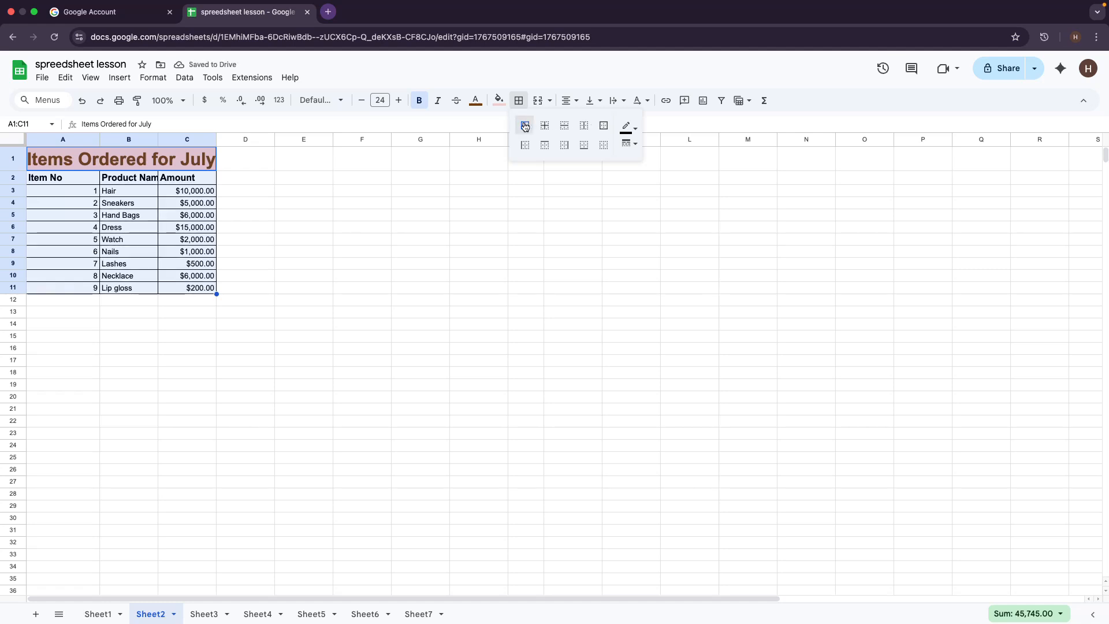
left_click(524, 126)
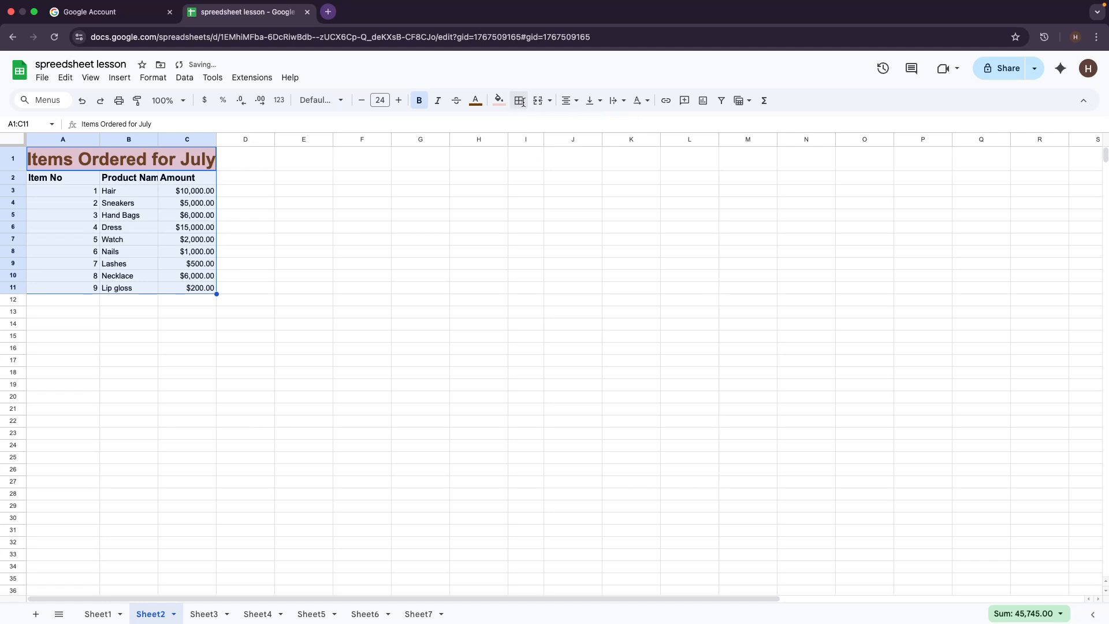
left_click(521, 102)
left_click(603, 125)
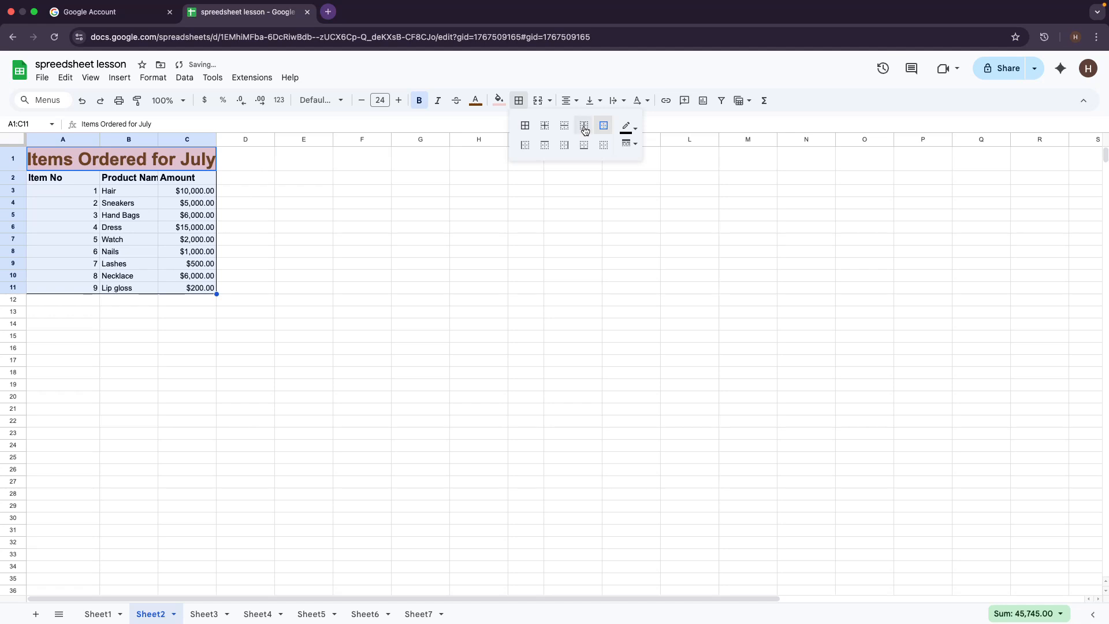
left_click(584, 126)
left_click(468, 275)
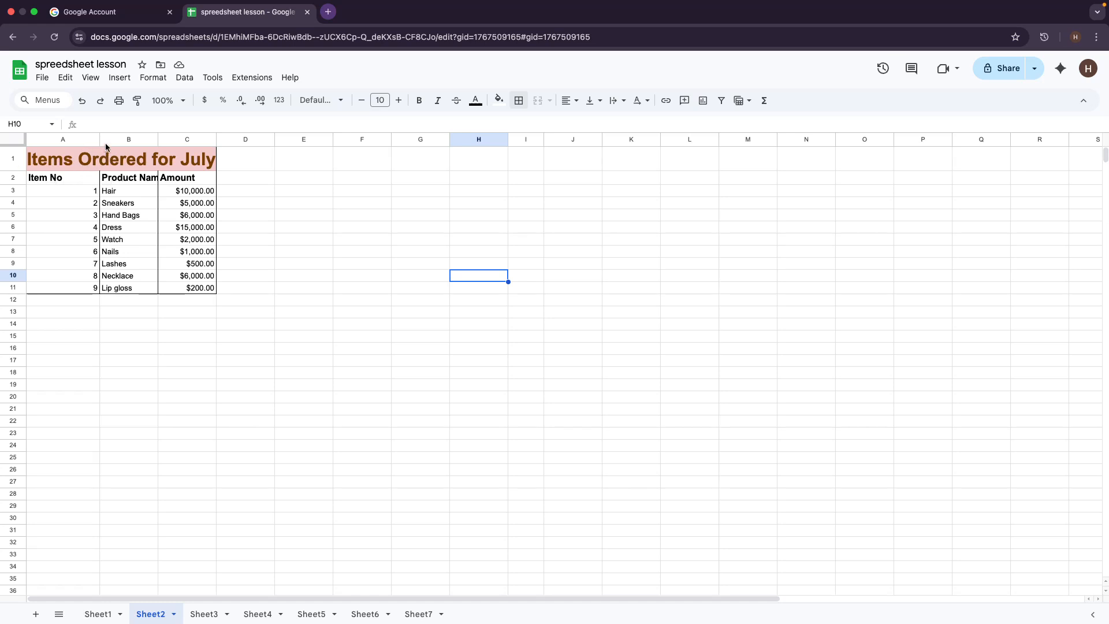
Step: Auto-fit column A to its widest content and check columns A and C
left_click_drag(99, 141, 100, 140)
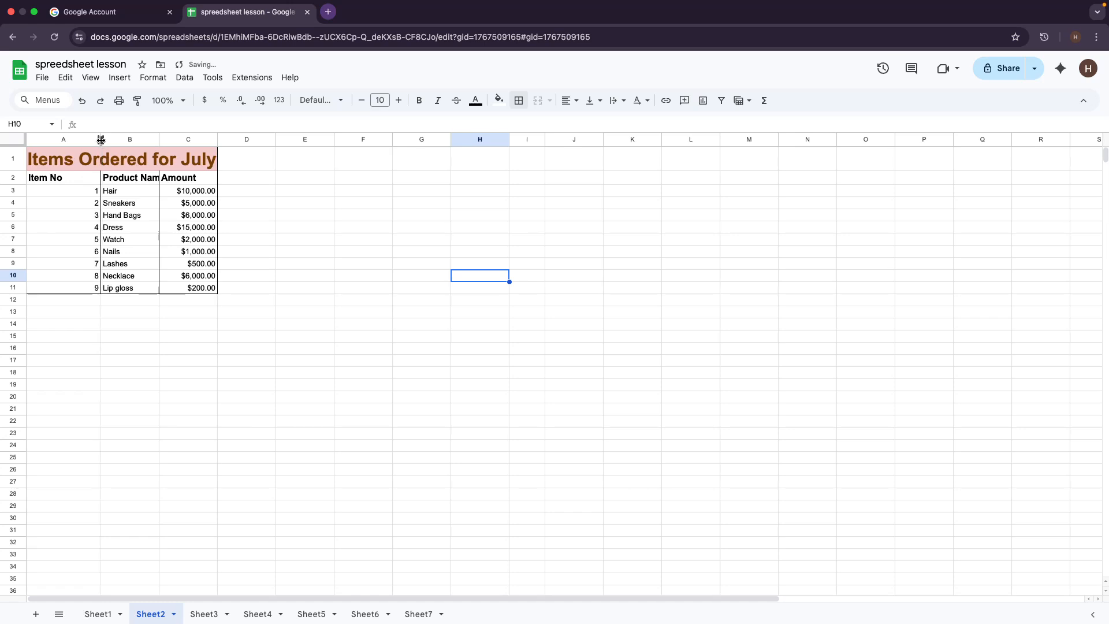
double_click(101, 140)
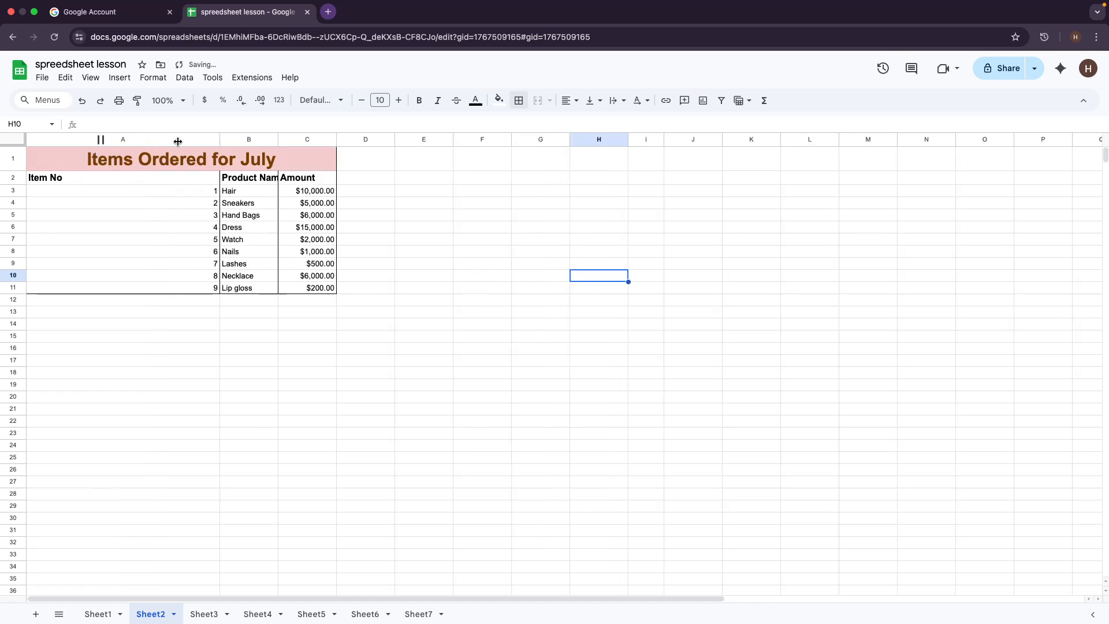
left_click(218, 139)
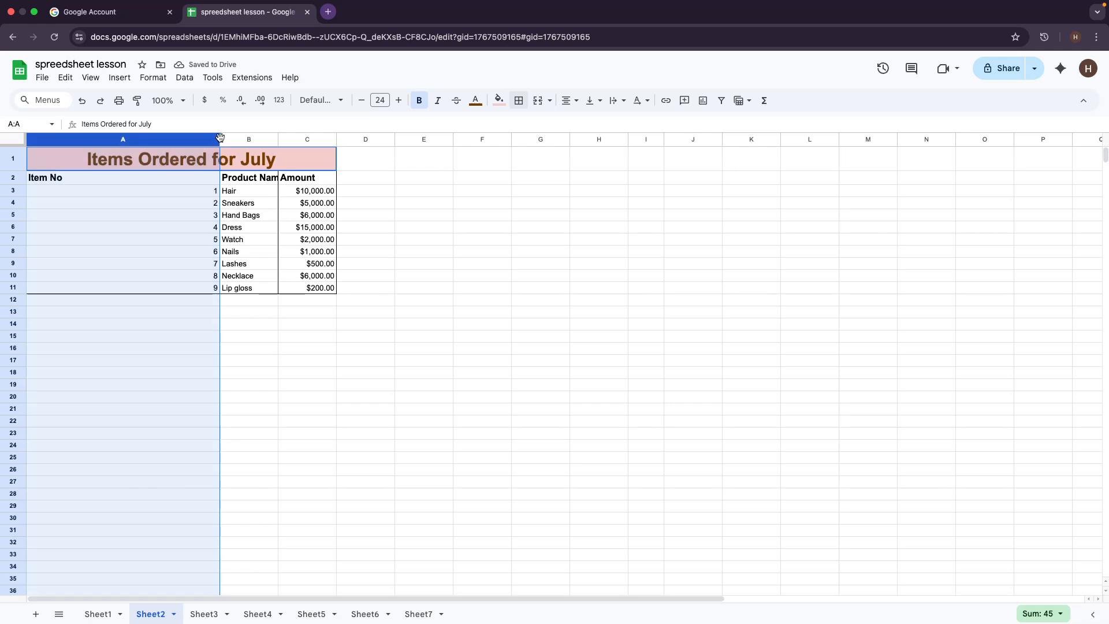
left_click(480, 203)
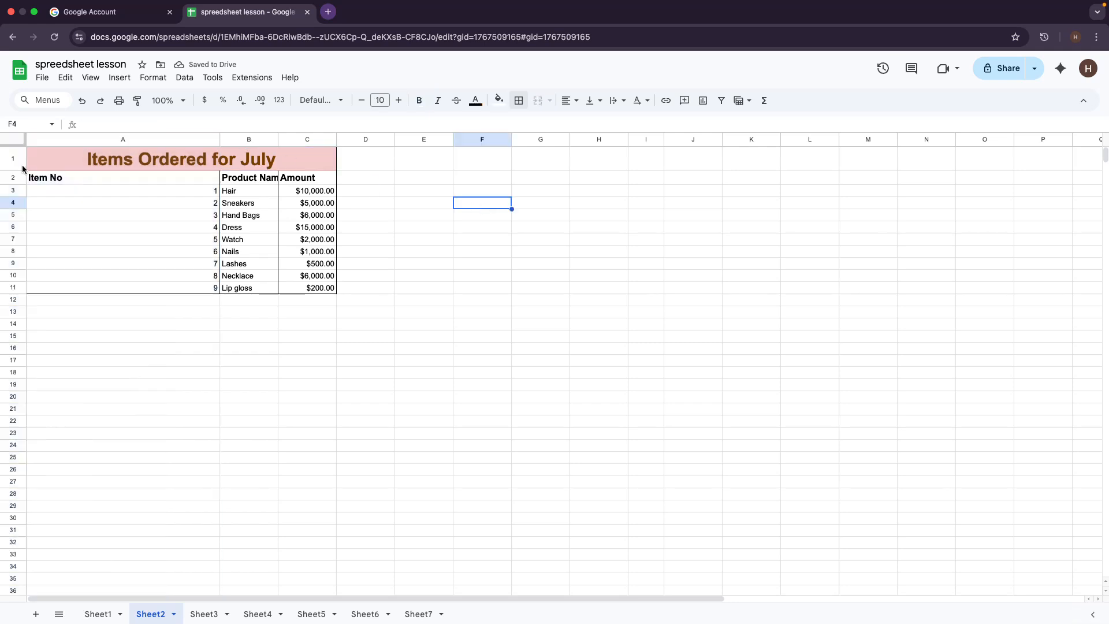
left_click(219, 141)
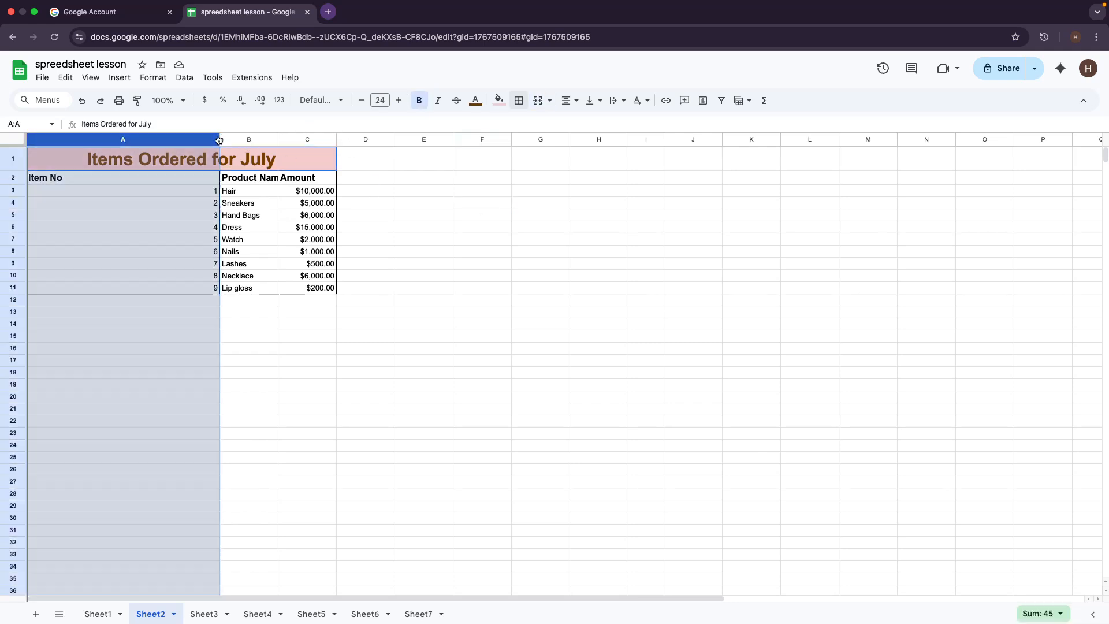
left_click(410, 188)
left_click(219, 141)
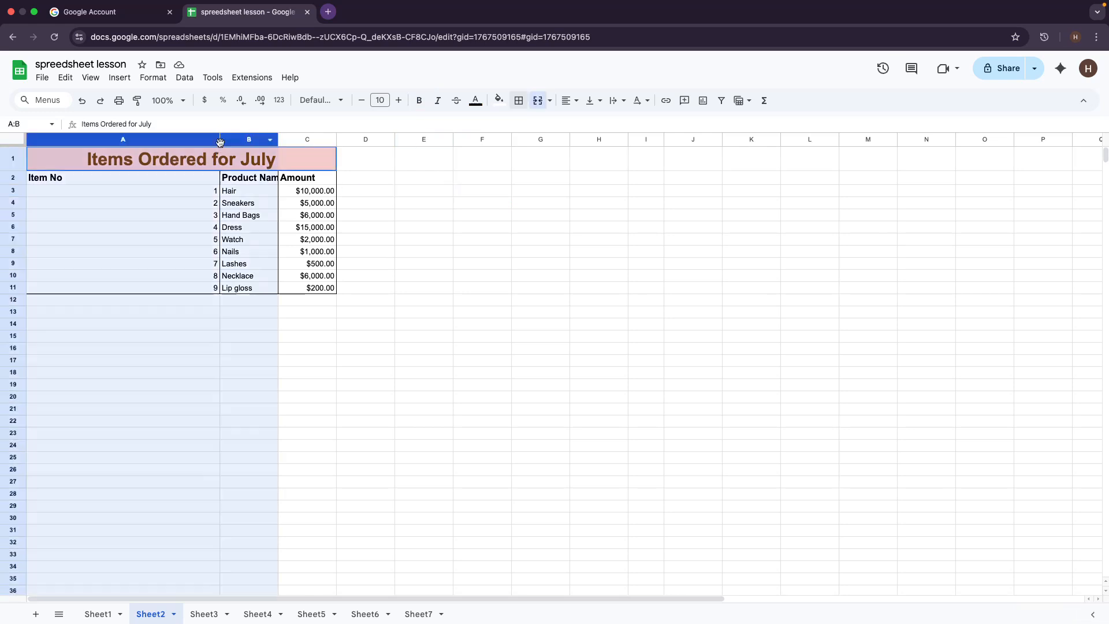
left_click(375, 154)
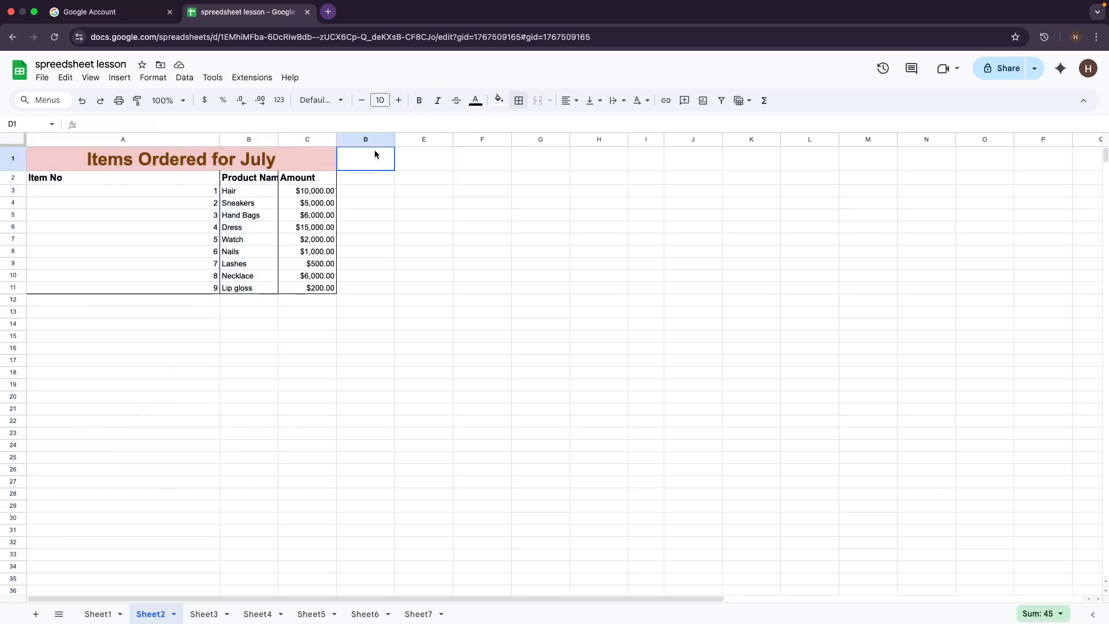
left_click(338, 140)
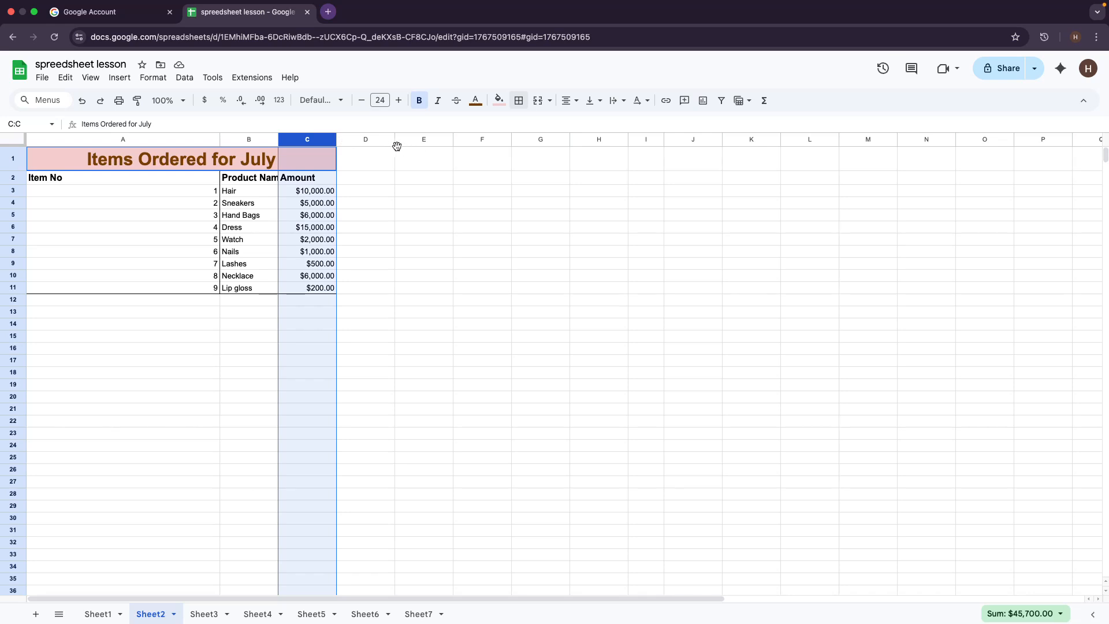
left_click(541, 299)
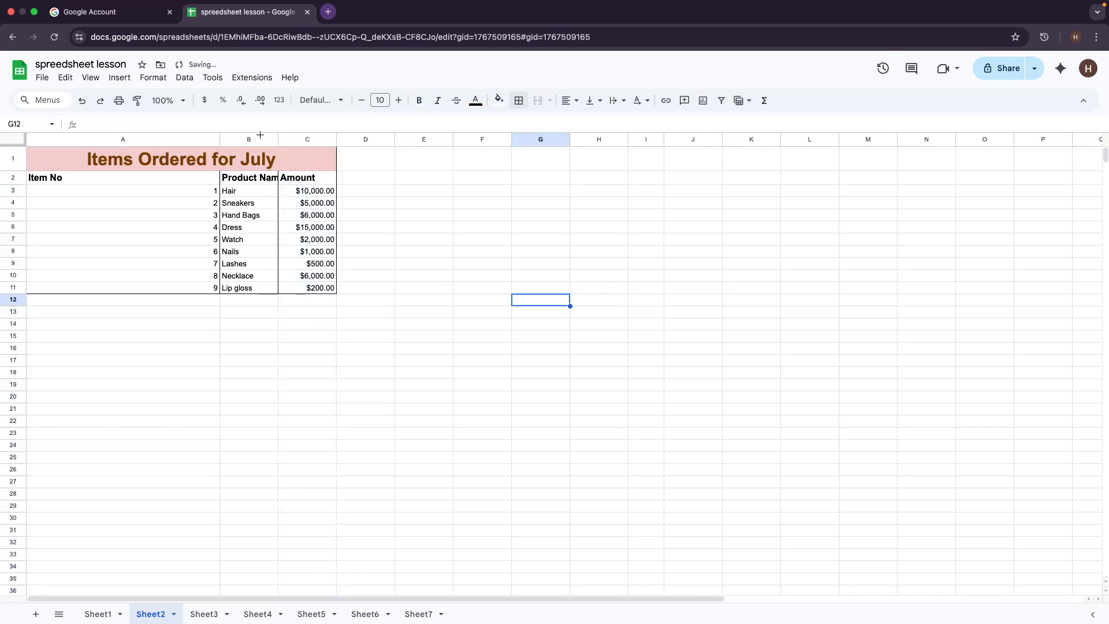
left_click(440, 190)
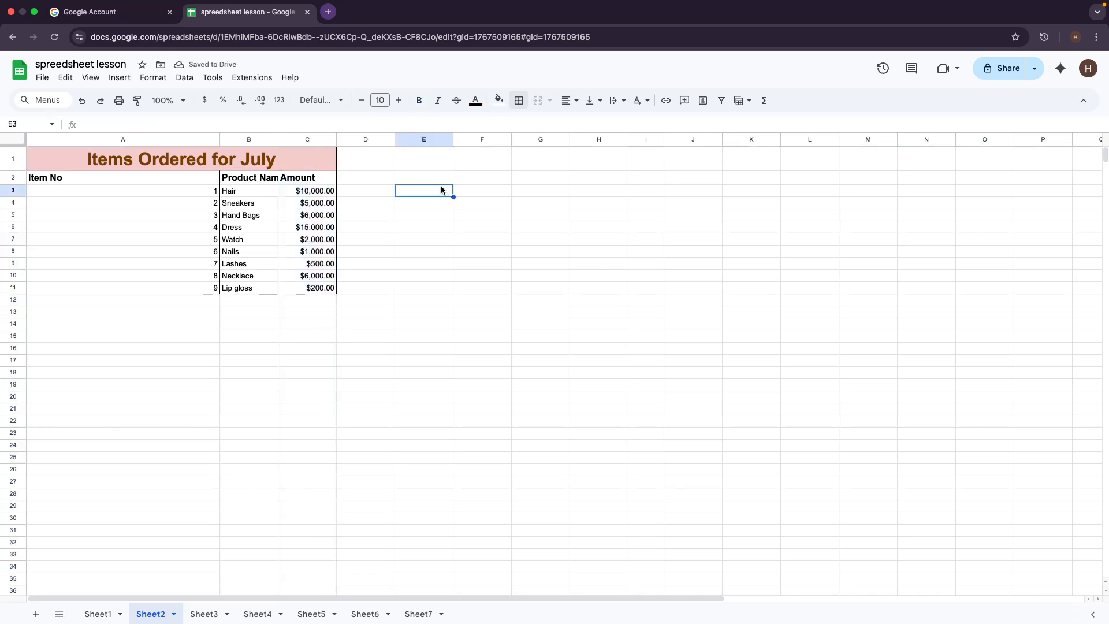
Step: Select columns A, B, C and the merged title A1:C1 to inspect the layout
left_click(217, 139)
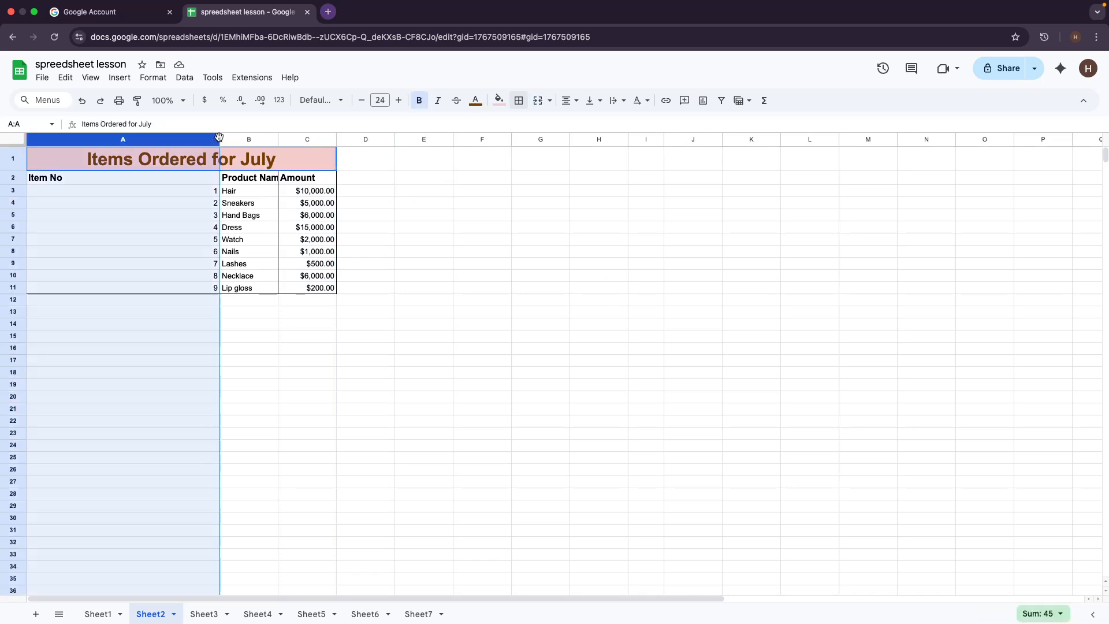
left_click(401, 360)
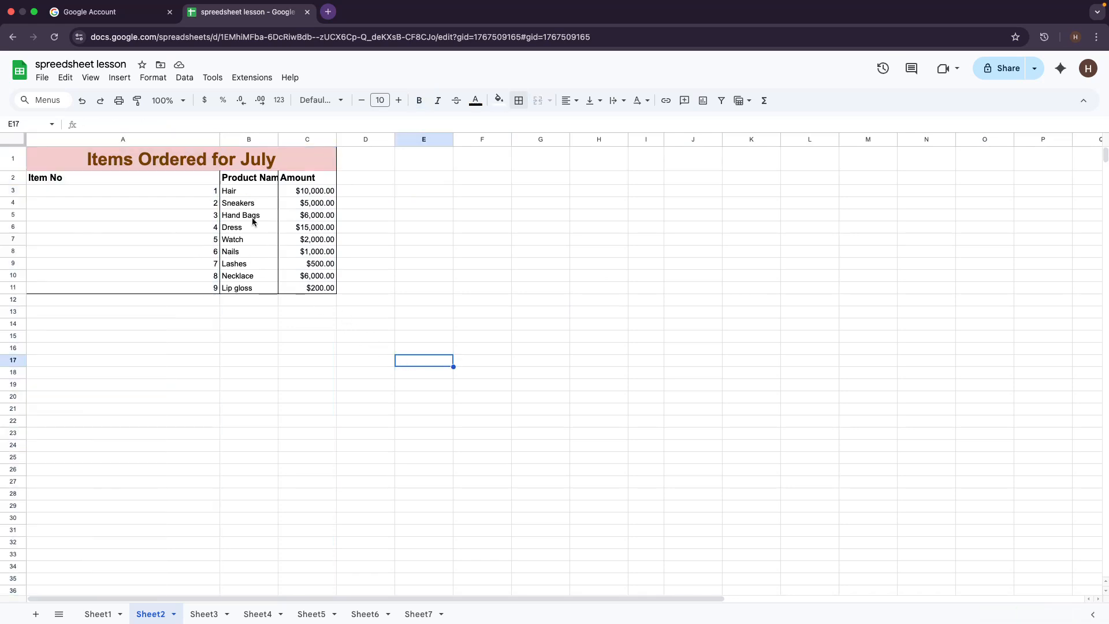
left_click(222, 140)
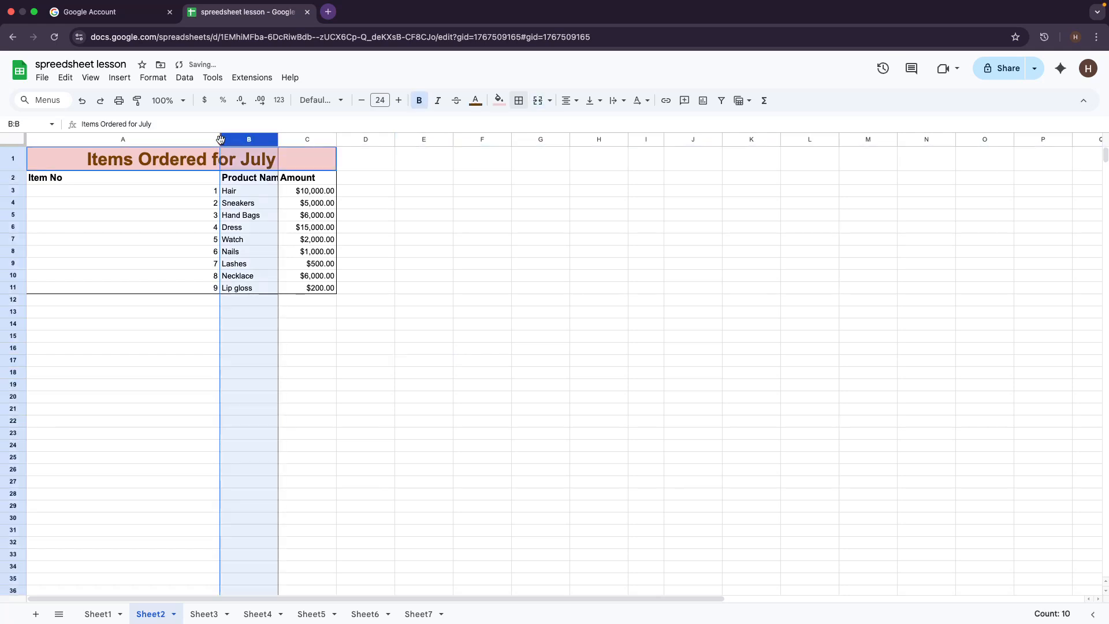
left_click(221, 139)
left_click(512, 224)
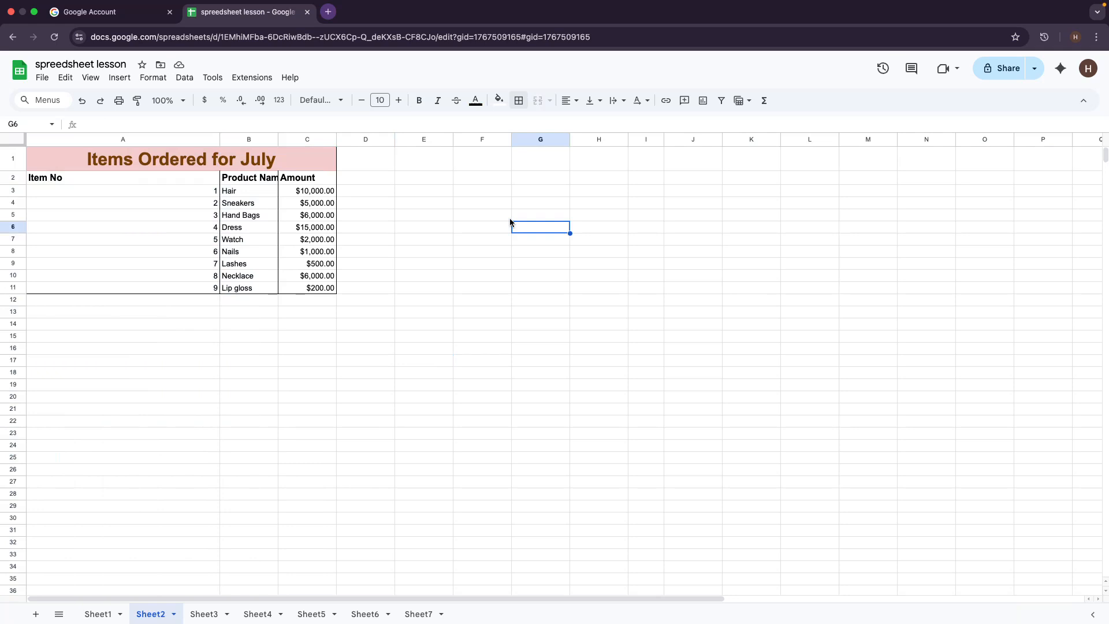
left_click(220, 143)
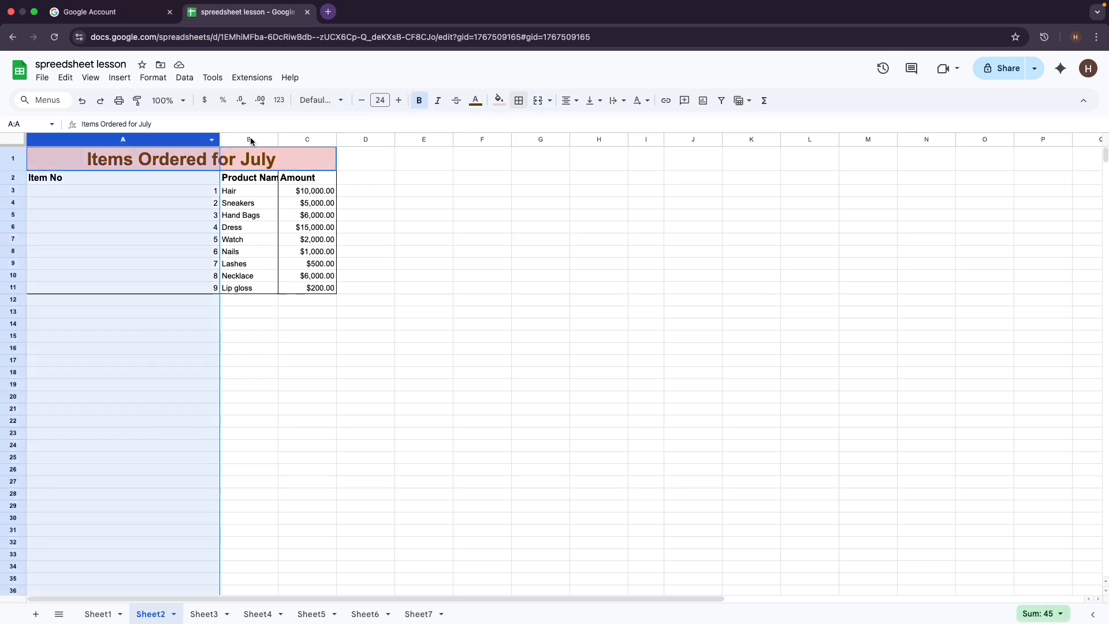
left_click(283, 139)
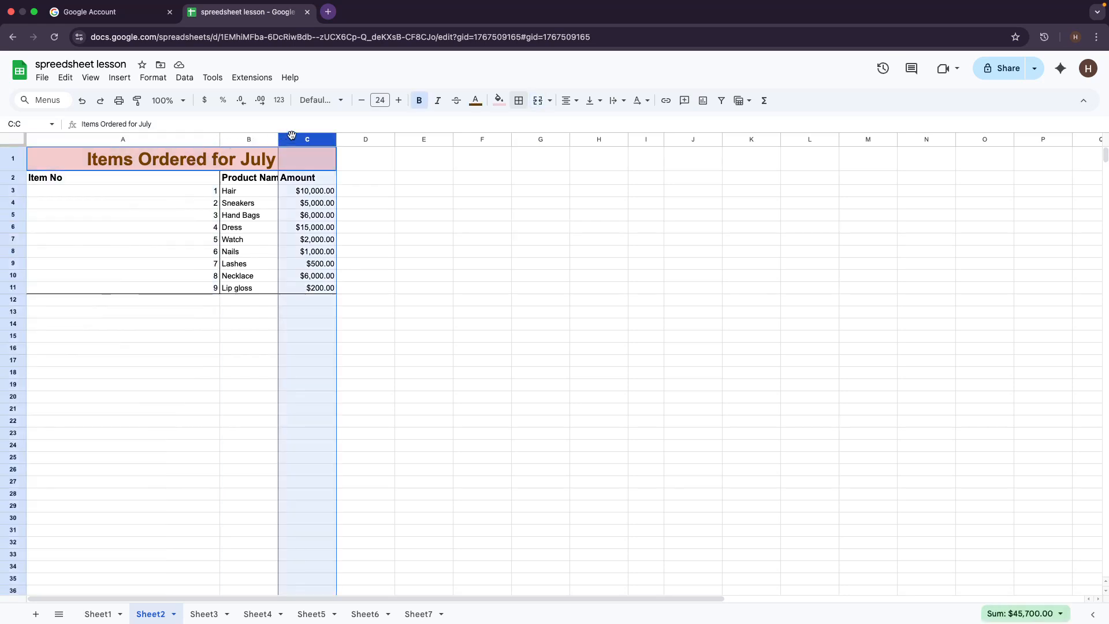
left_click(220, 142)
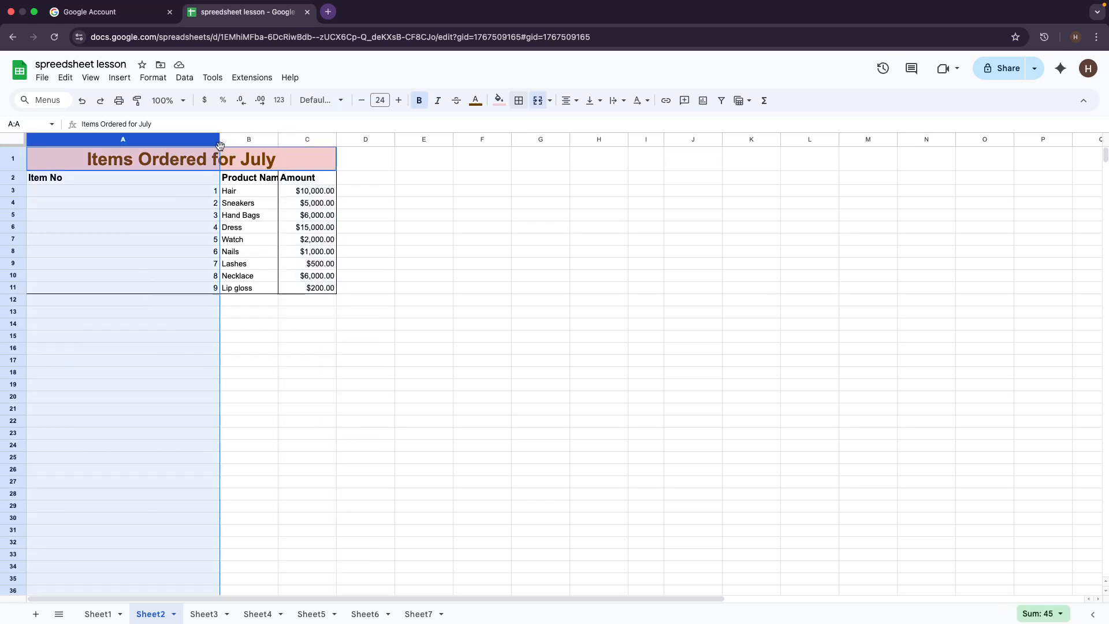
left_click(222, 167)
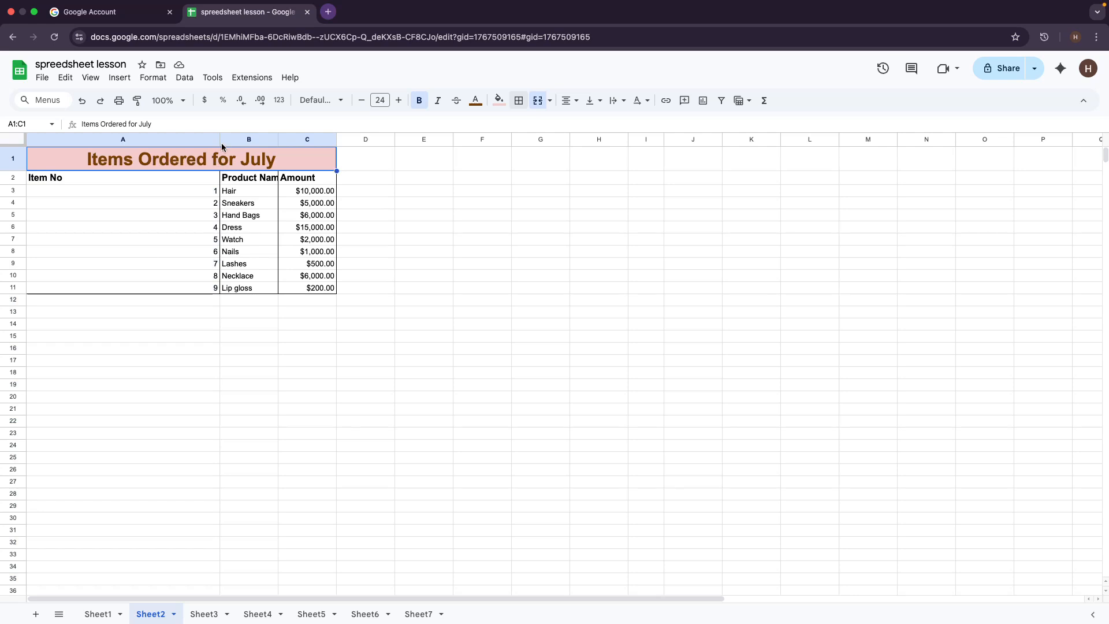
left_click(223, 139)
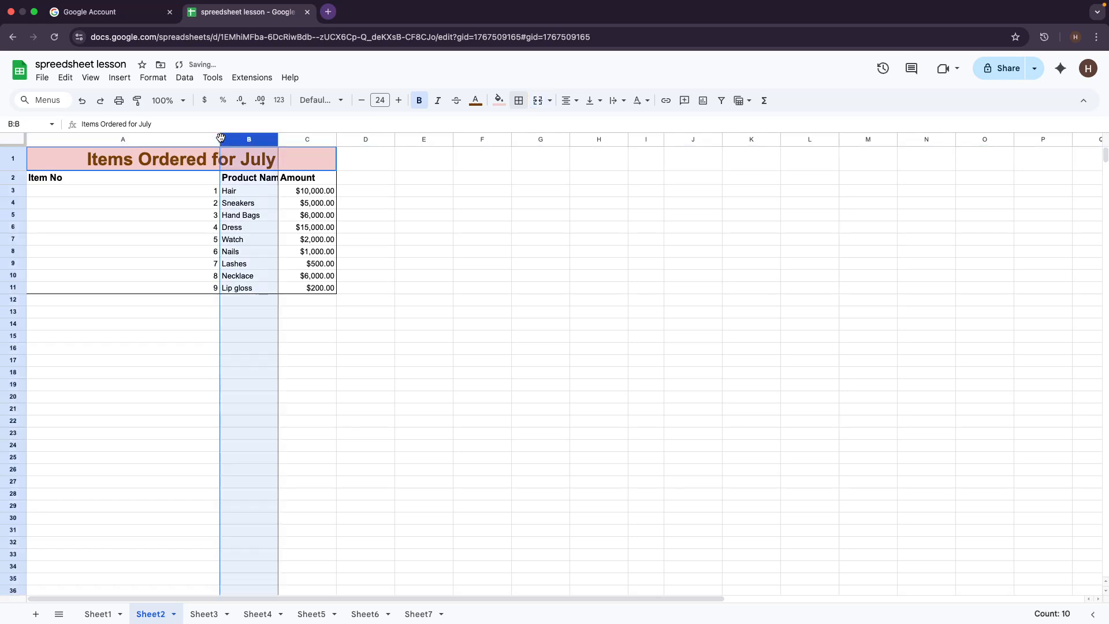
left_click(394, 168)
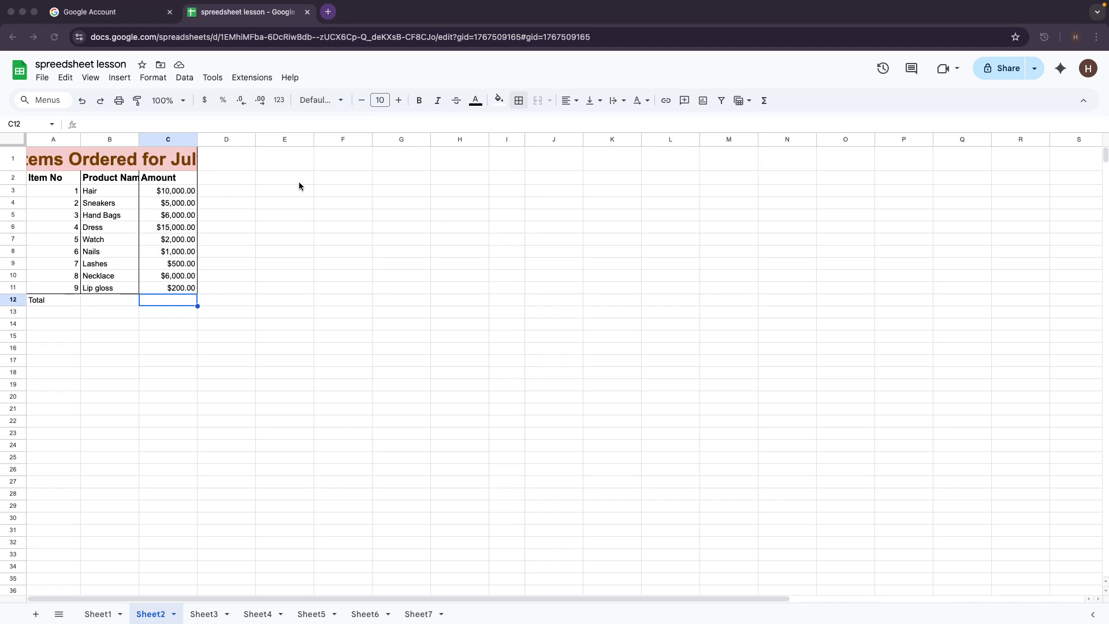
Step: Enter the labels Total, Min, Max and Average down cells E1:E4
left_click(284, 162)
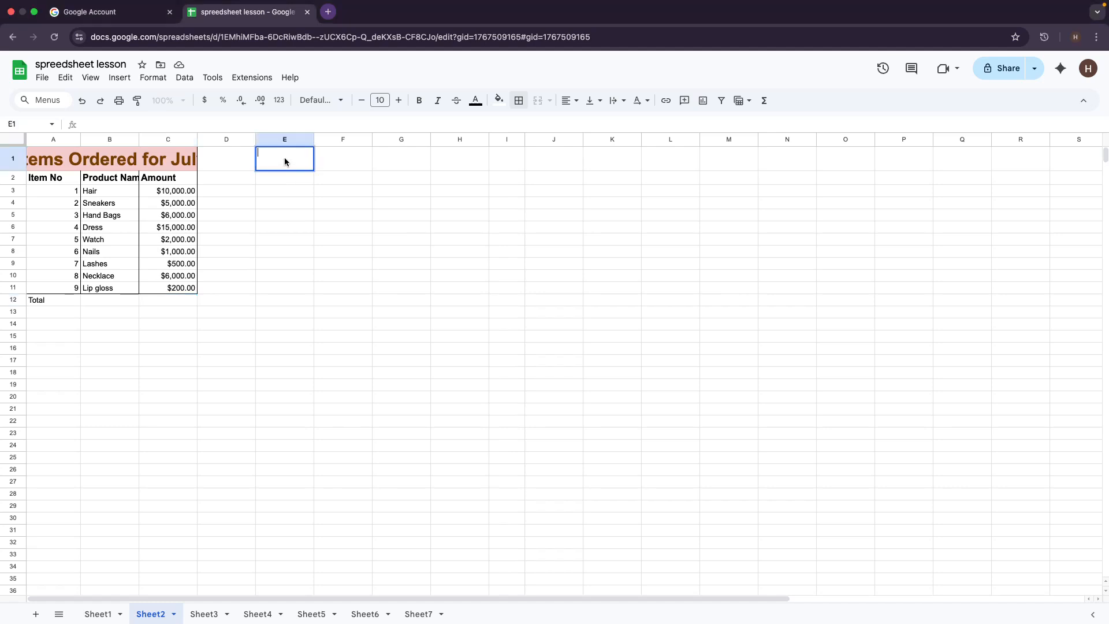
type("Total")
key("Return")
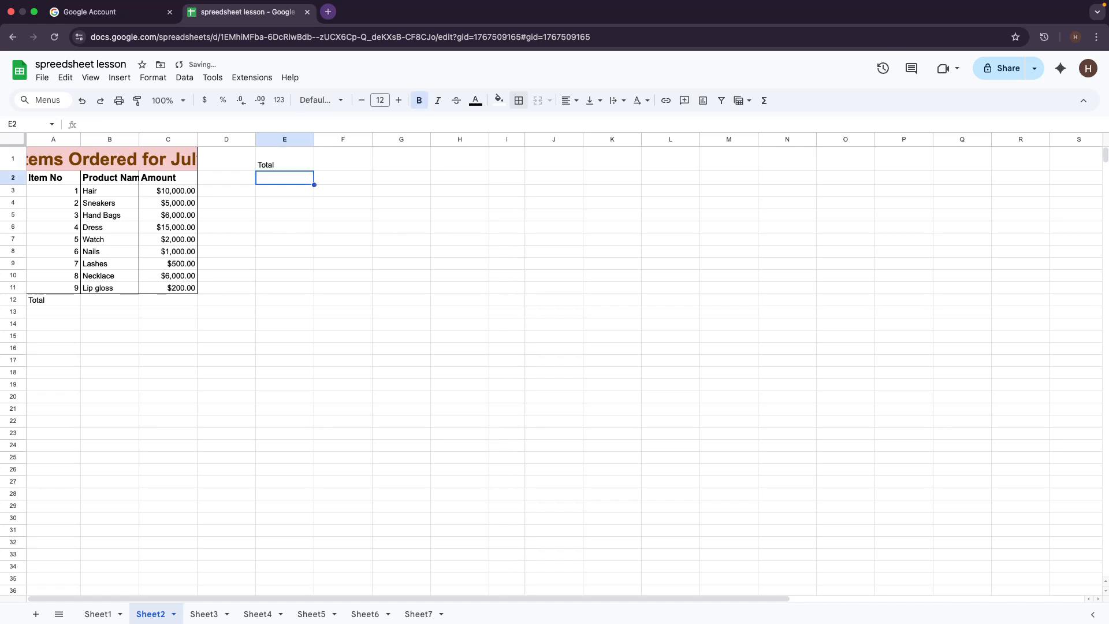
type("Min")
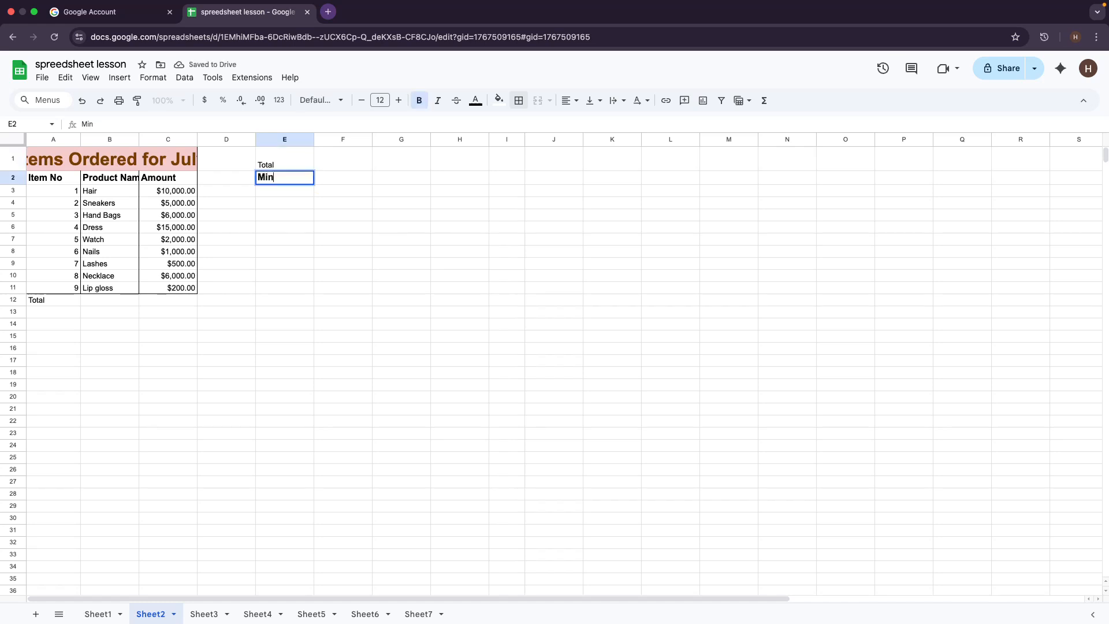
key("Return")
type("Max")
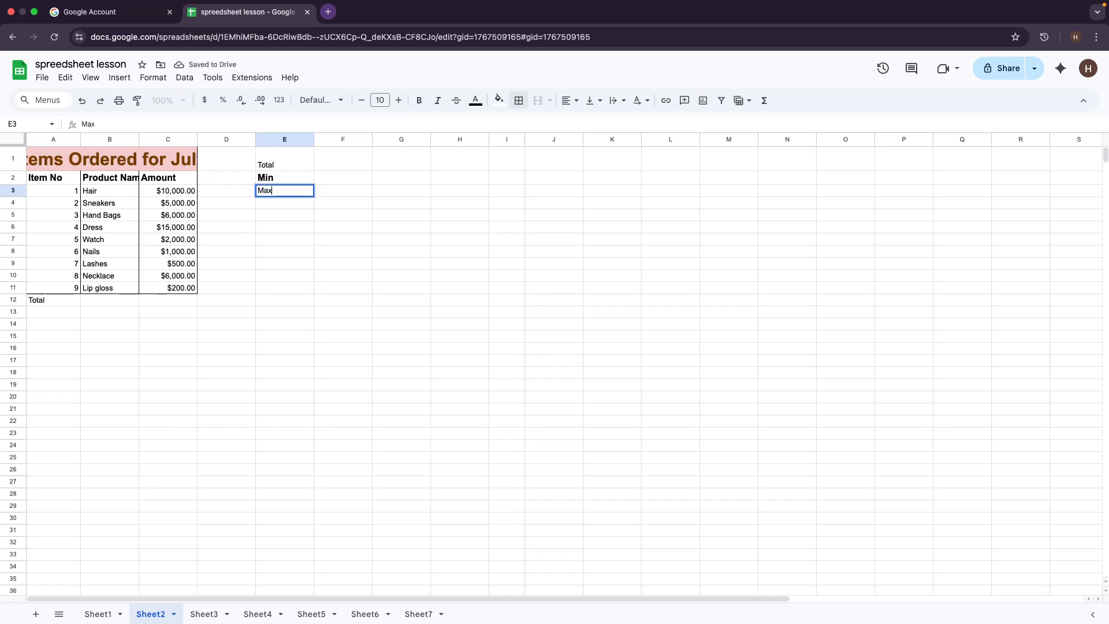
key("Return")
type("Averaf")
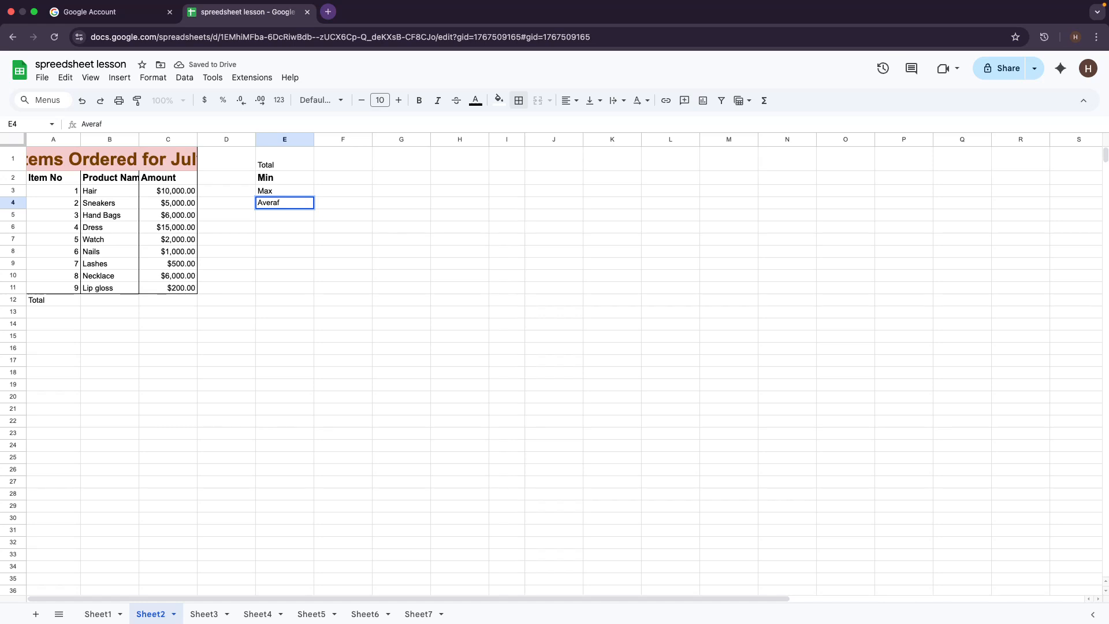
key("BackSpace")
type("ge")
left_click(379, 384)
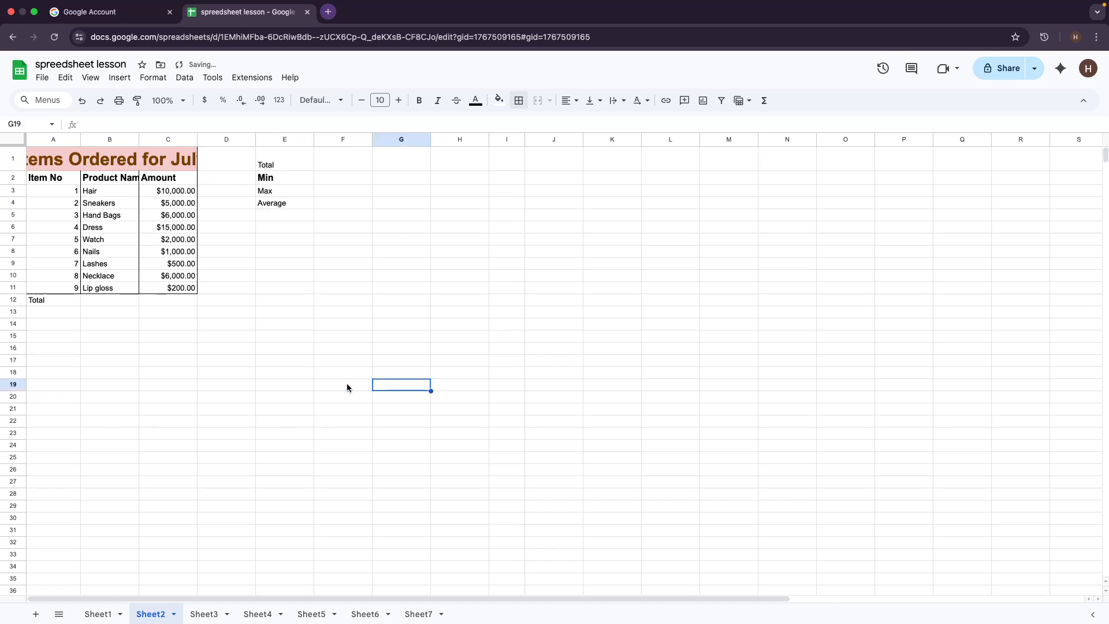
Step: Remove the bold formatting from the Min label in E2
left_click(259, 181)
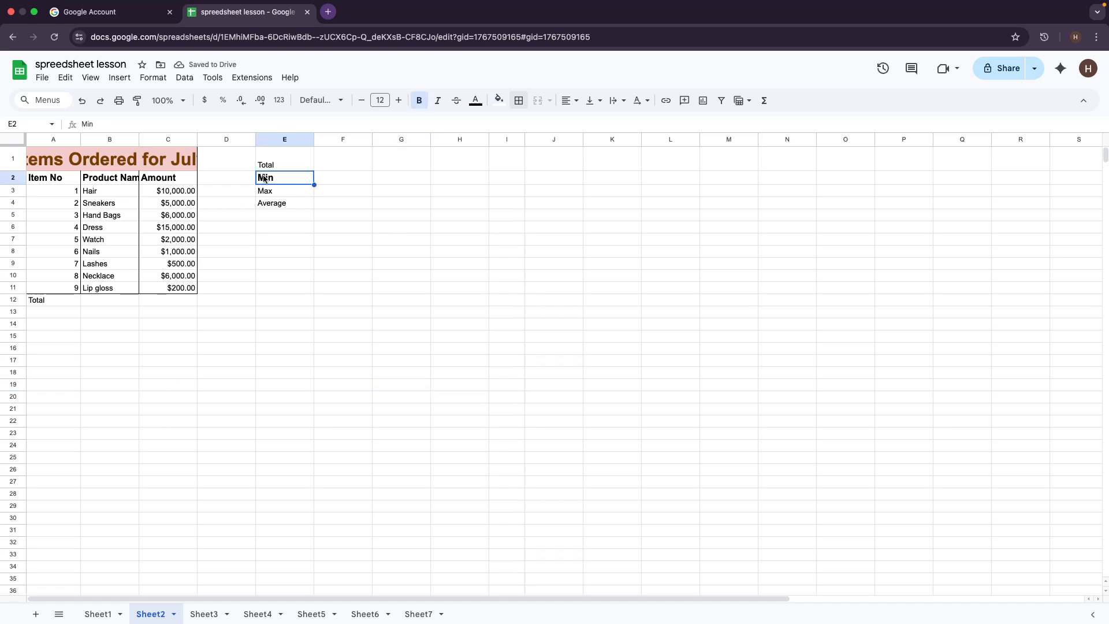
left_click(420, 102)
left_click(311, 299)
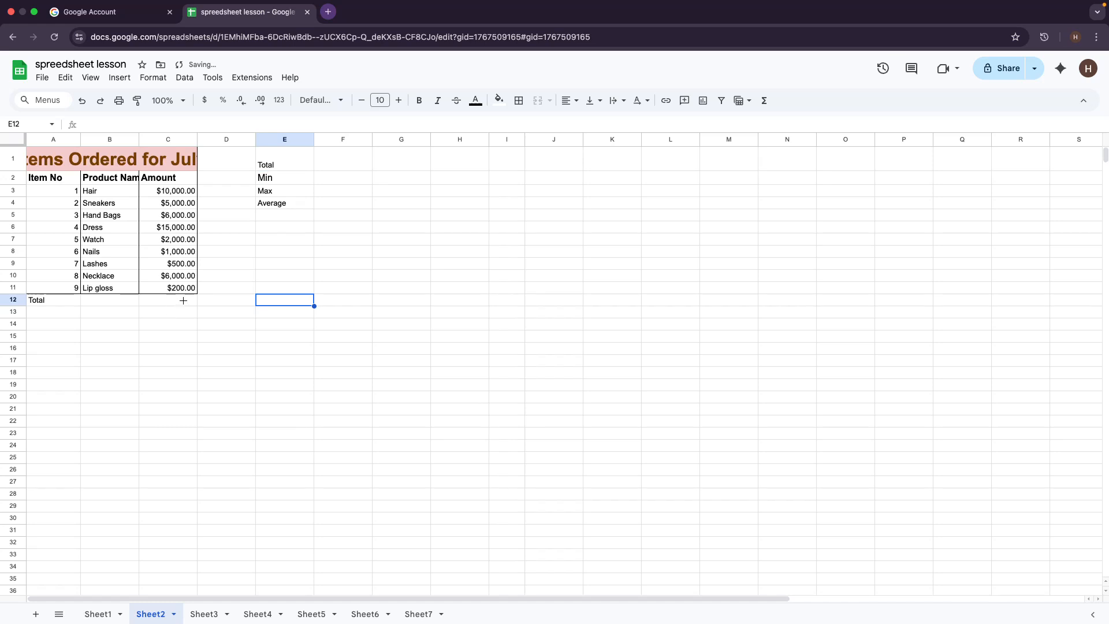
key("super+Up")
Step: Check the amounts in column C, then select cell C12 below them
left_click(165, 301)
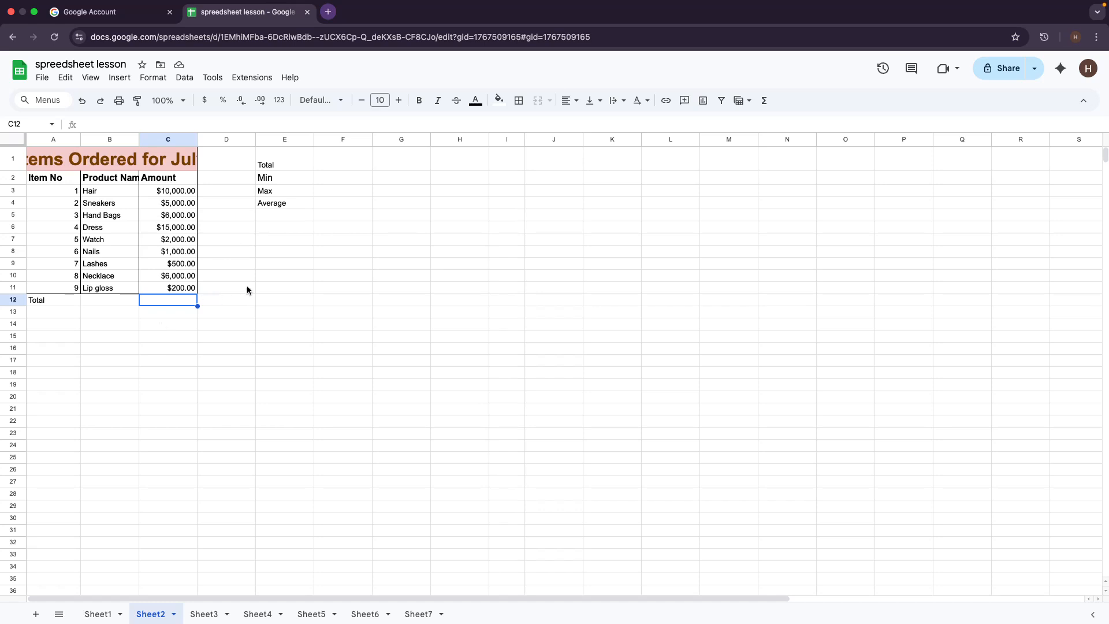
left_click(172, 203)
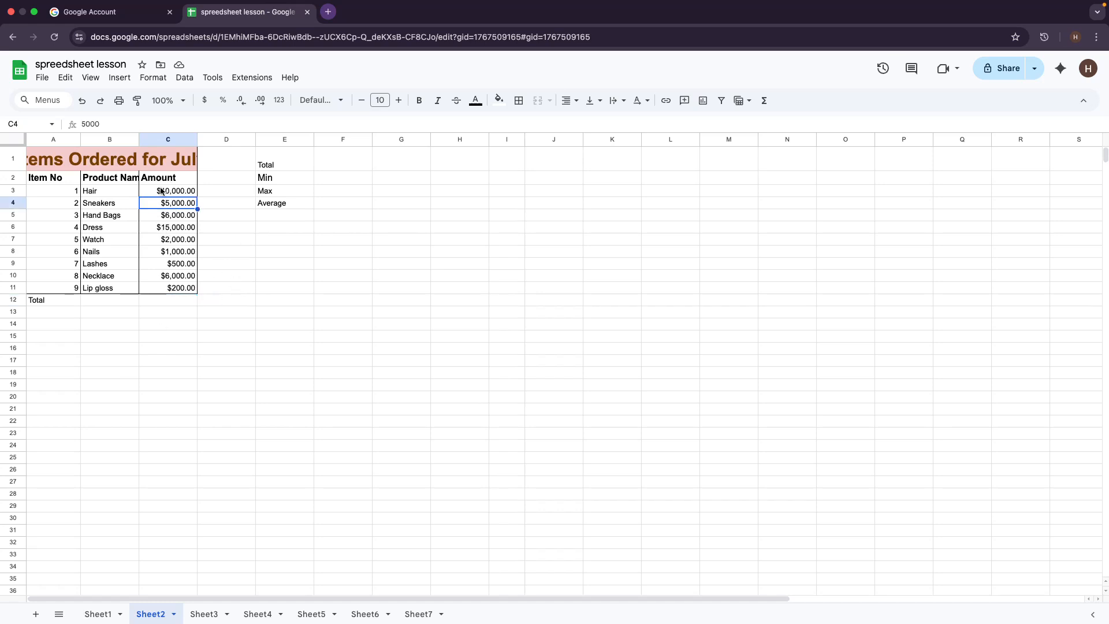
left_click(161, 191)
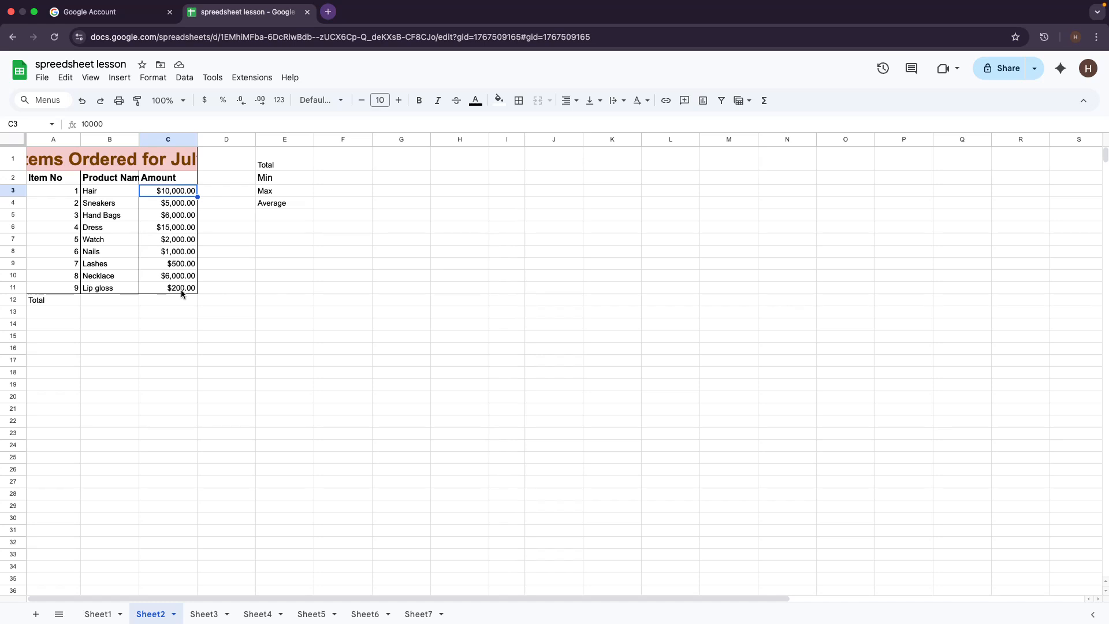
left_click(175, 304)
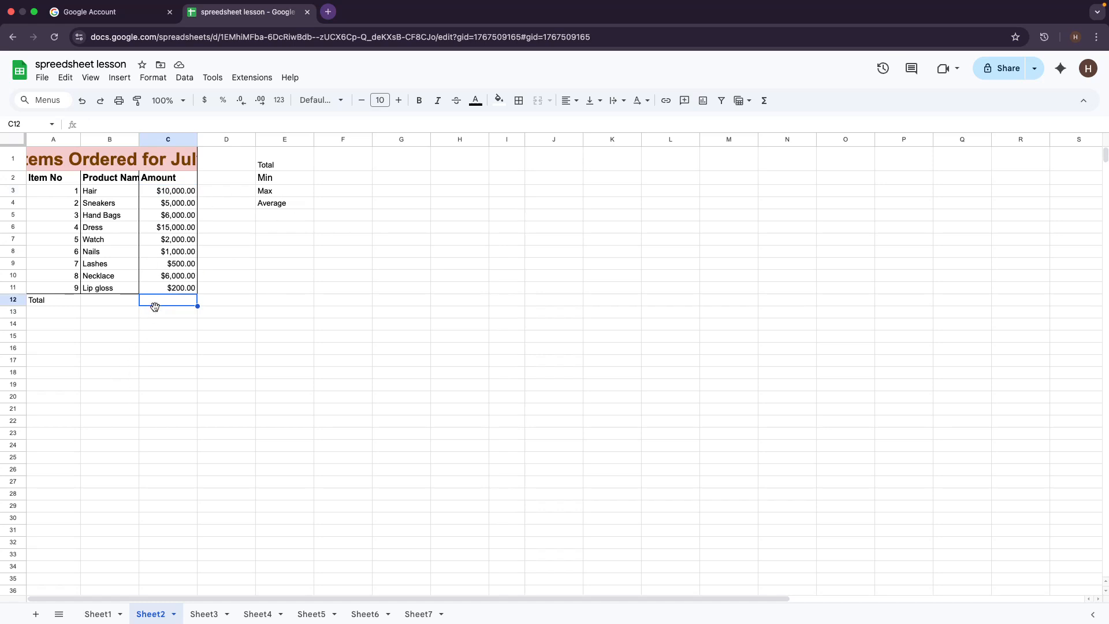
double_click(163, 303)
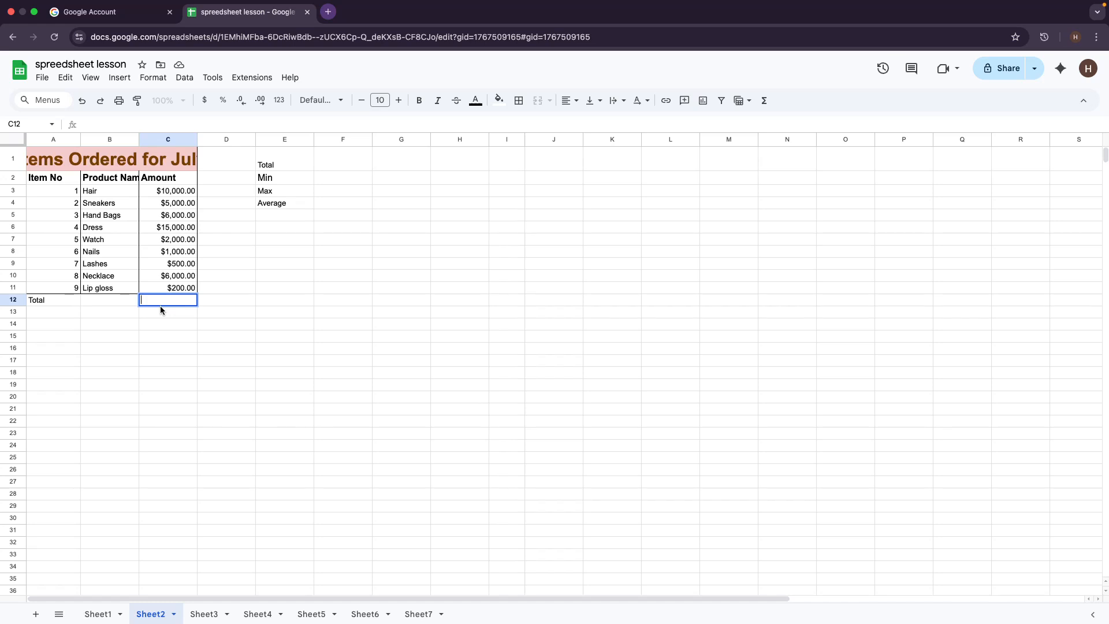
type("10000 +5")
type("000")
key("Return")
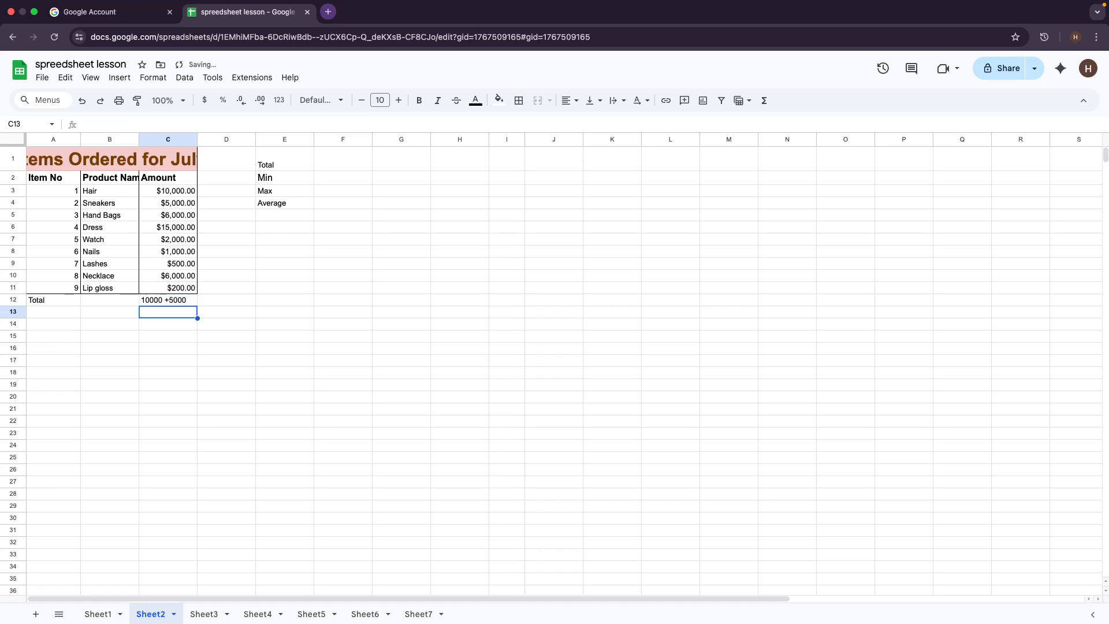
left_click(171, 300)
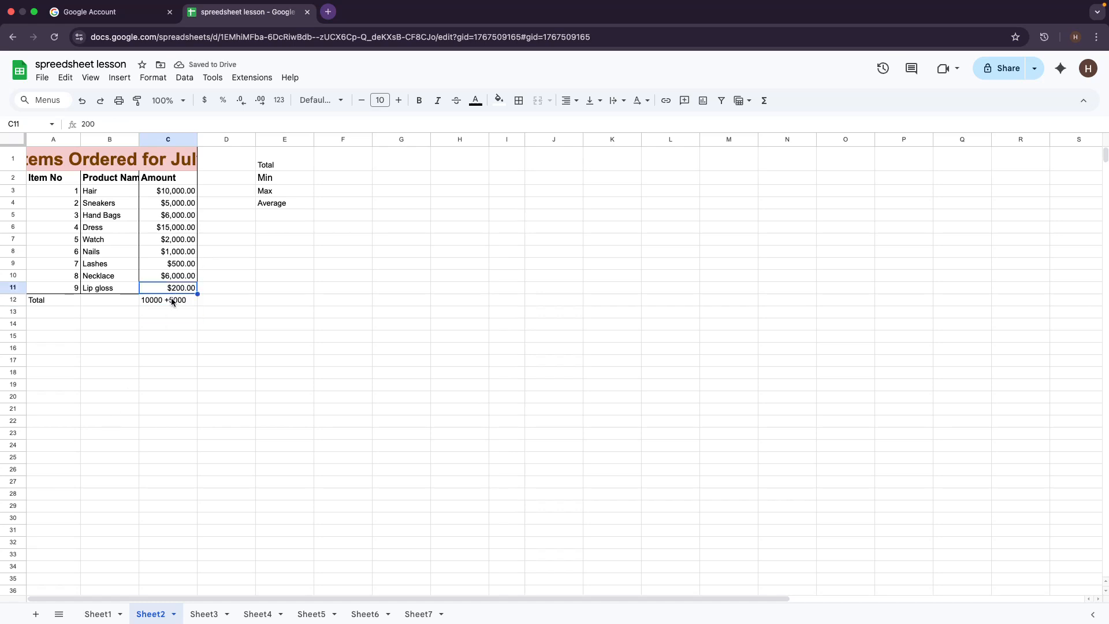
triple_click(171, 300)
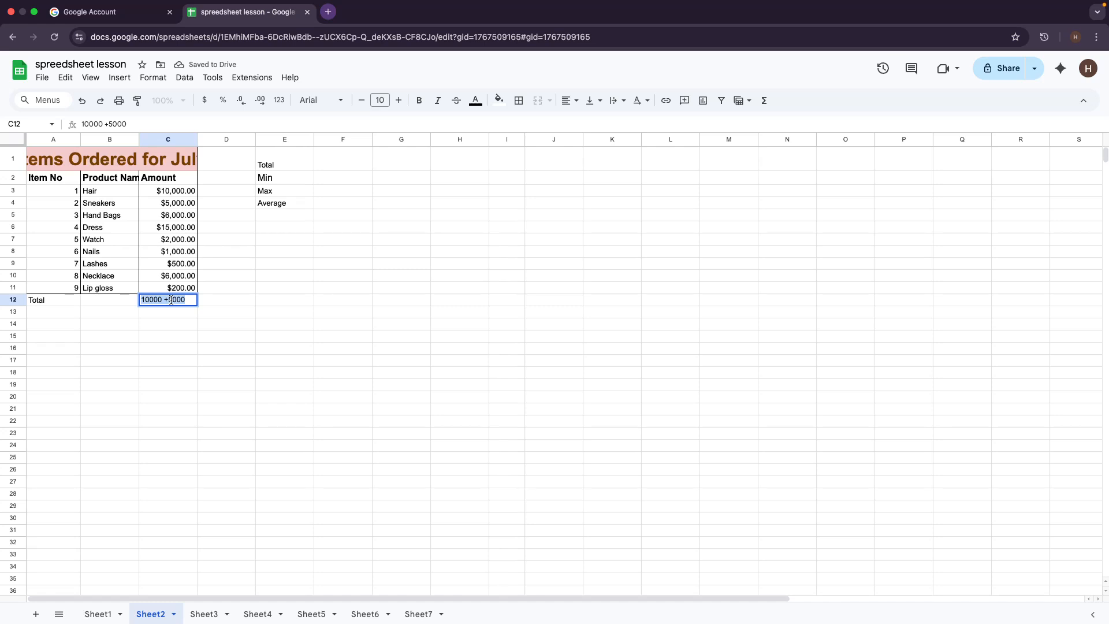
key("BackSpace")
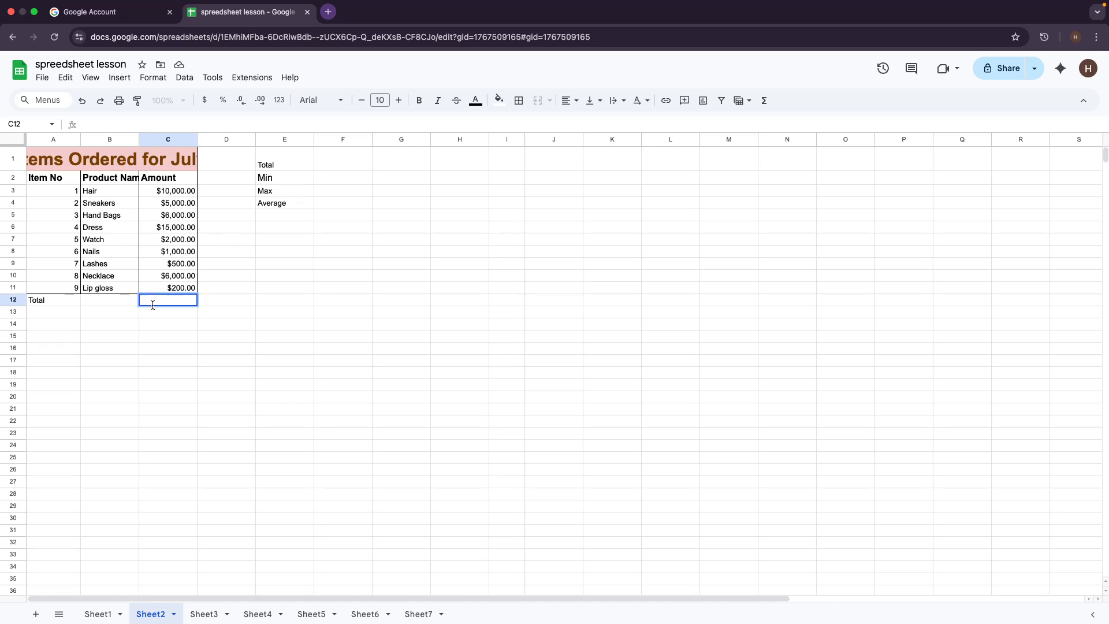
type("=")
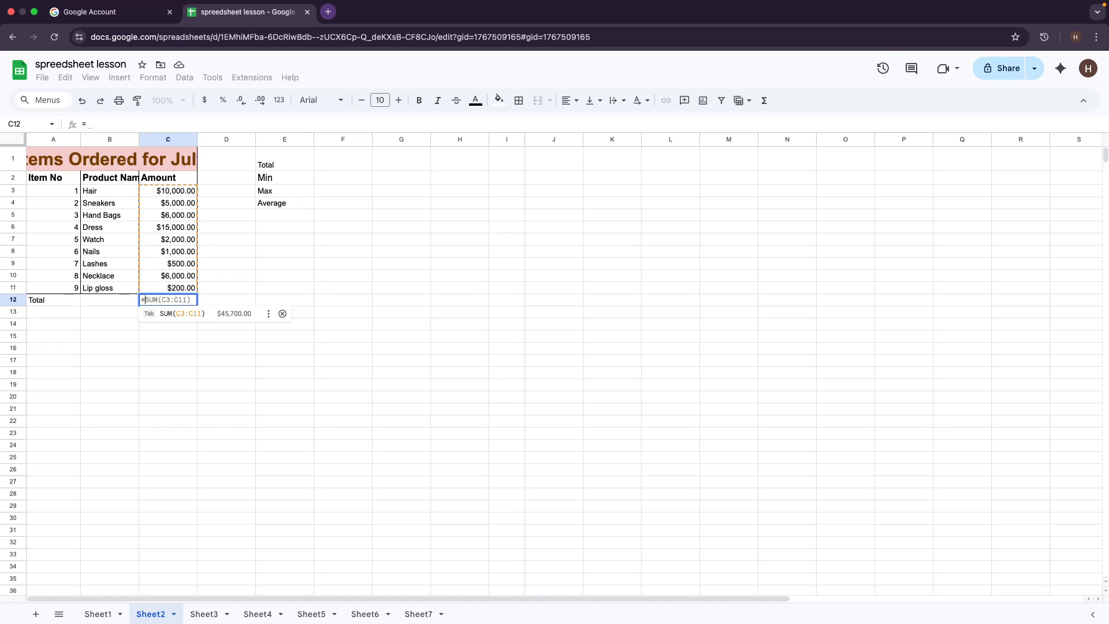
type("5000")
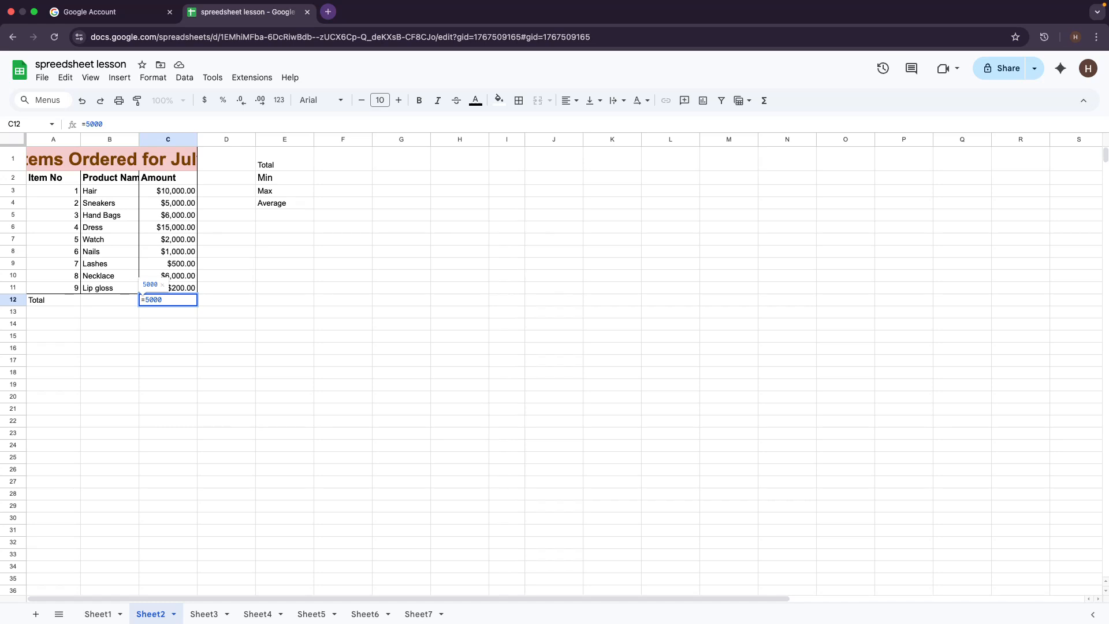
type("+")
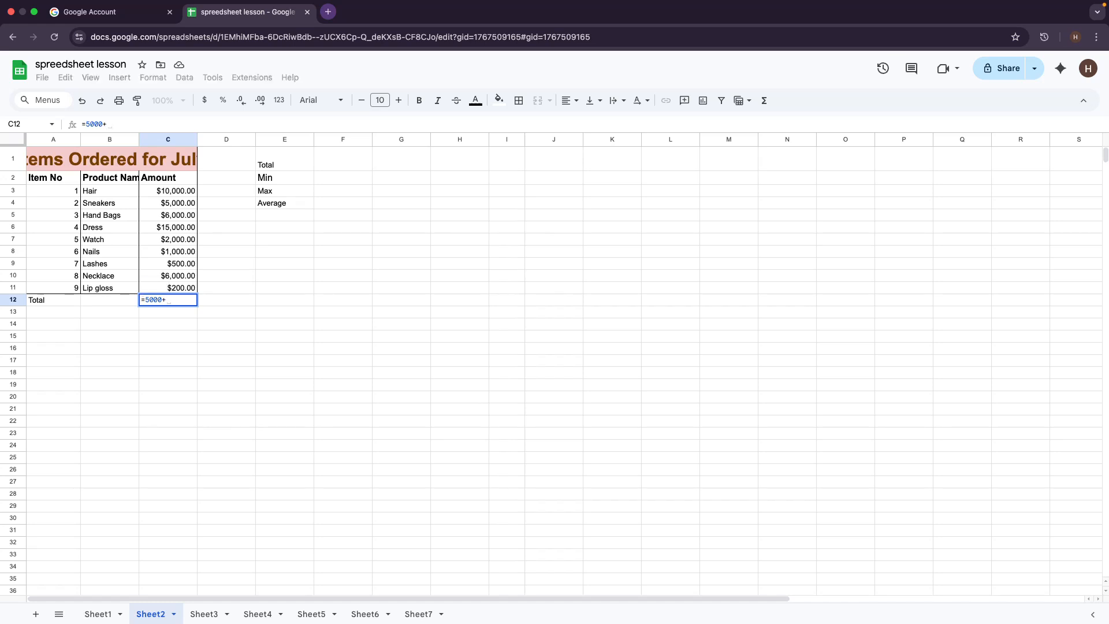
type("200")
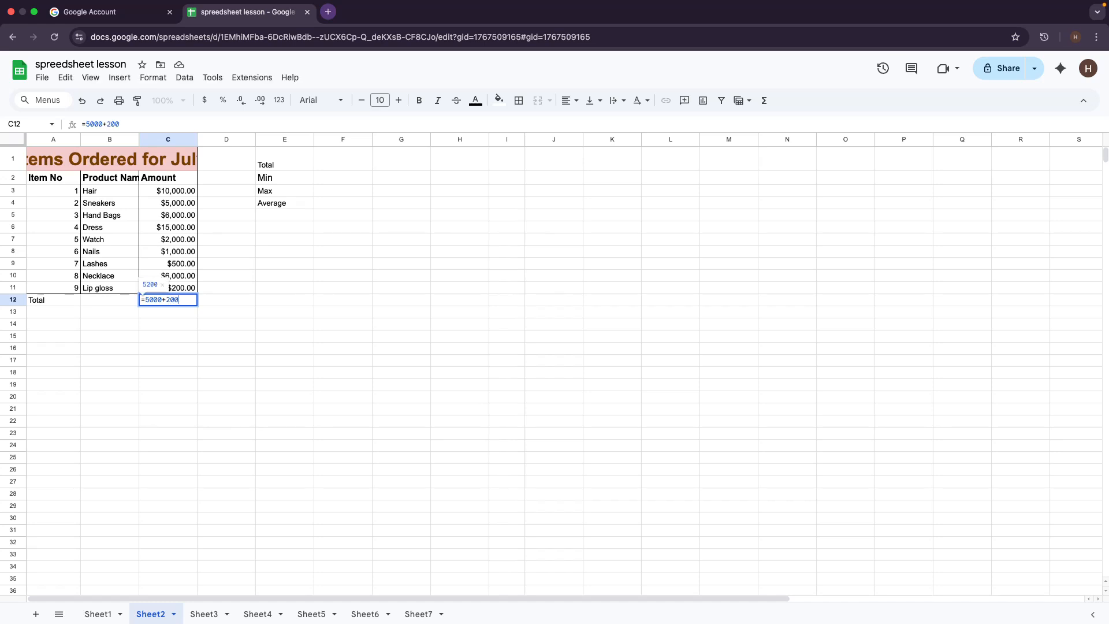
key("Return")
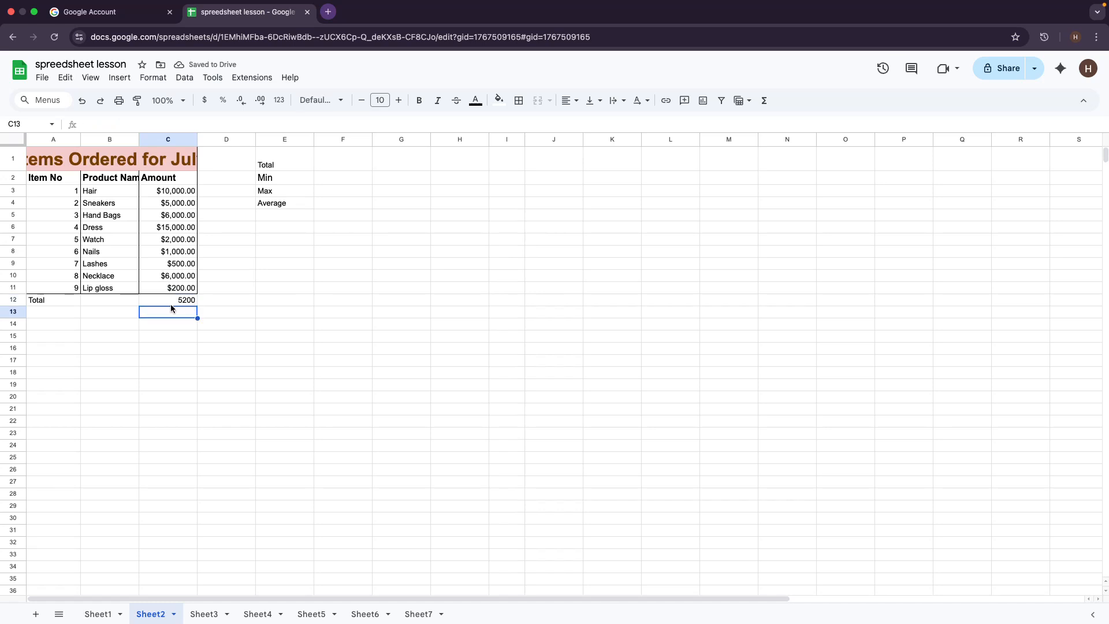
left_click(169, 301)
double_click(172, 304)
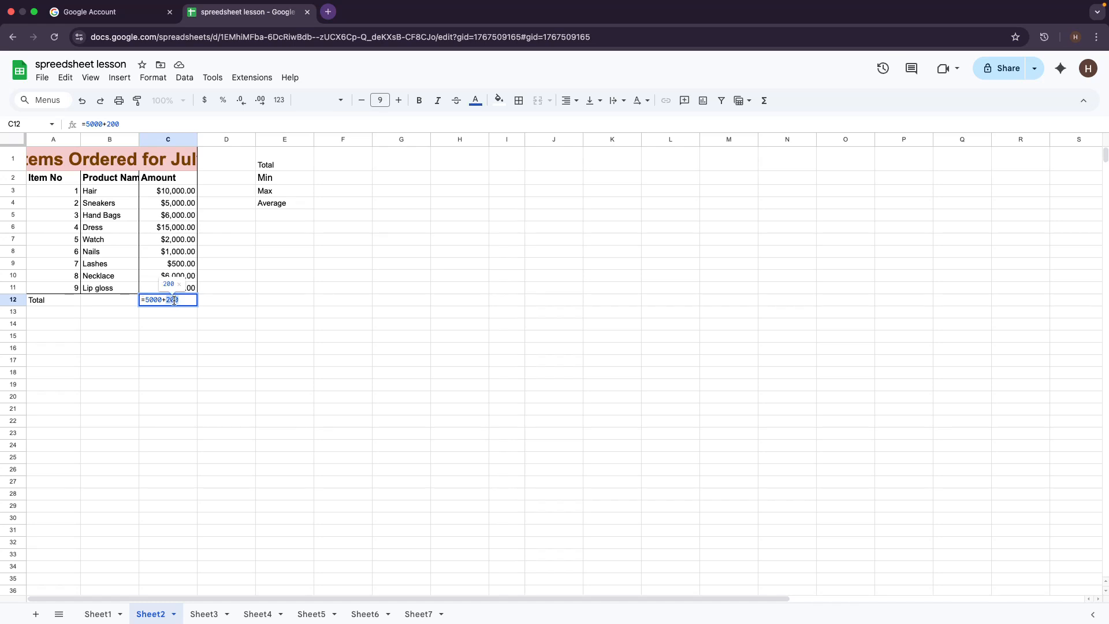
triple_click(174, 301)
key("BackSpace")
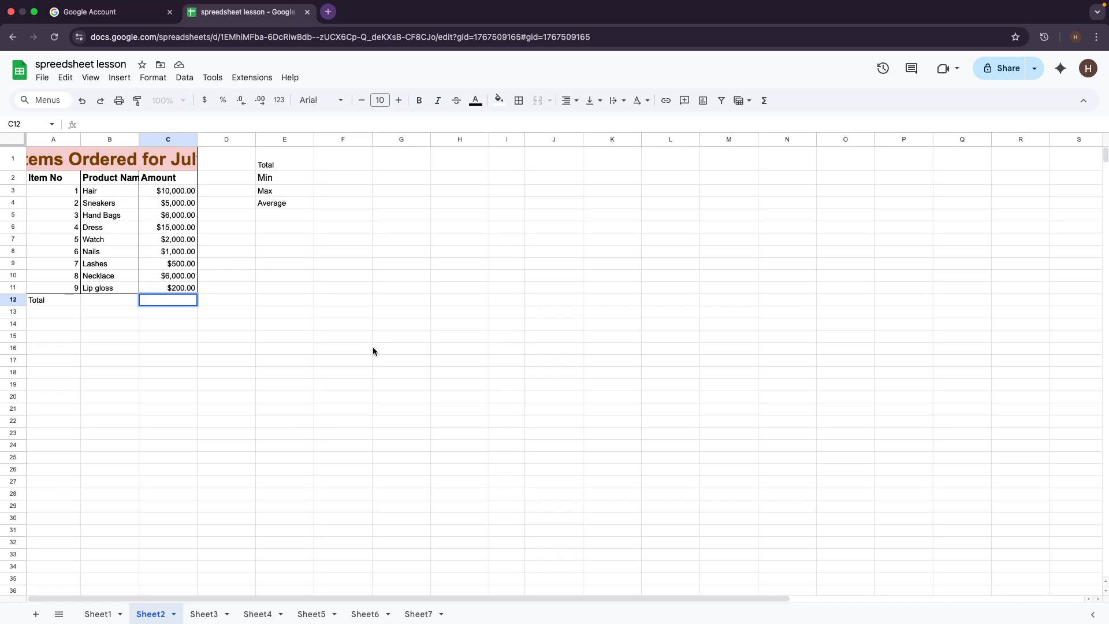
Step: Enter =SUM(C3:C11) in C12 for $45,700.00, then undo back to 5200
type("=sum")
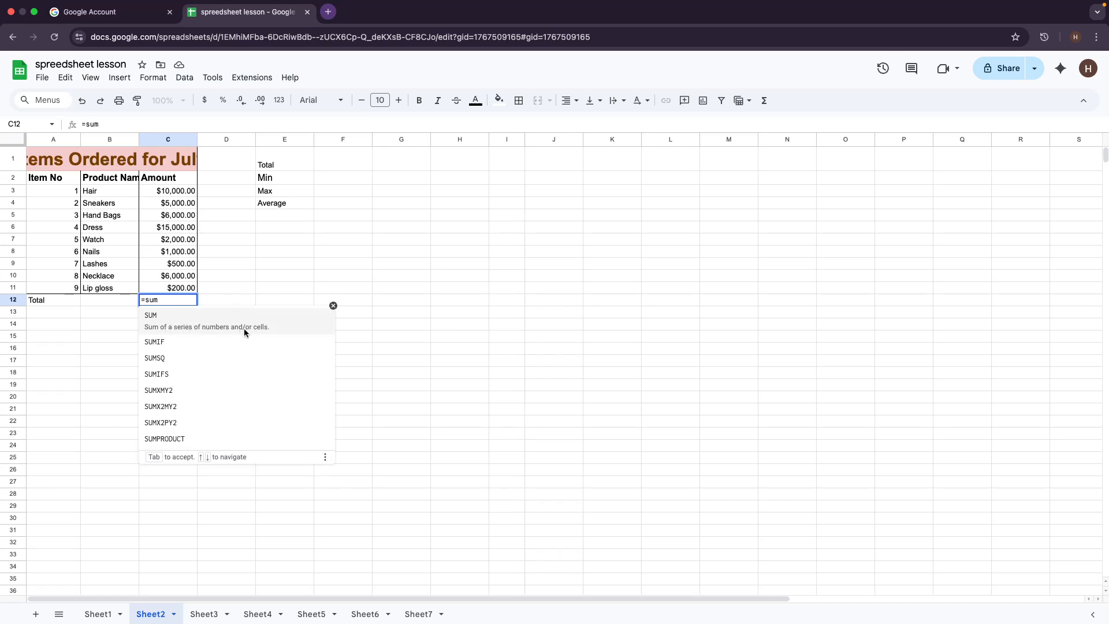
left_click(208, 331)
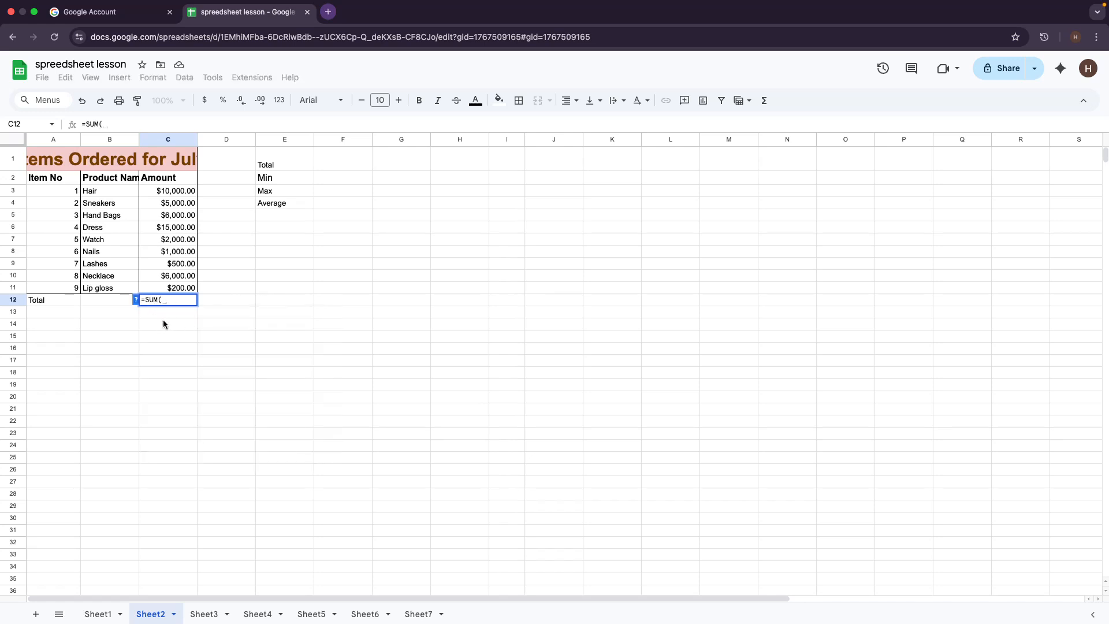
left_click(159, 192)
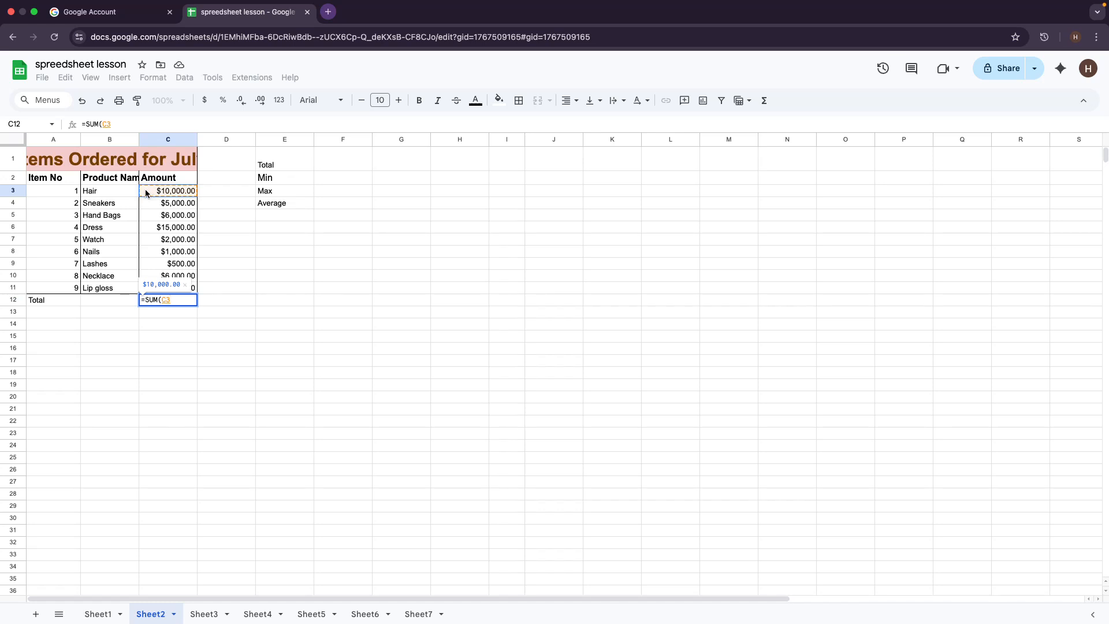
left_click_drag(146, 192, 186, 287)
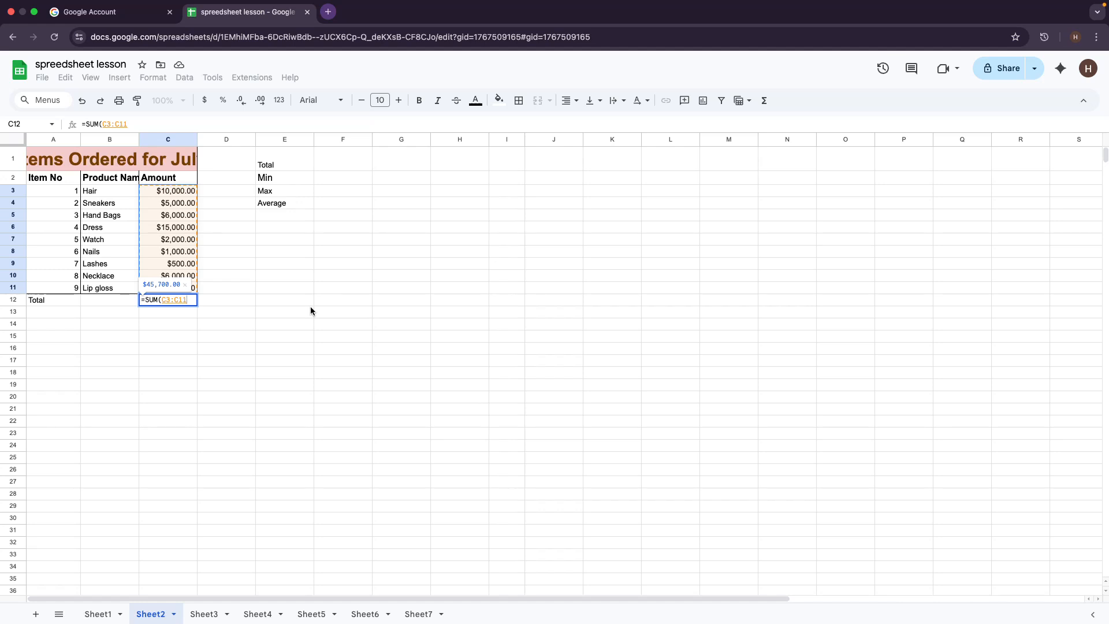
key("Return")
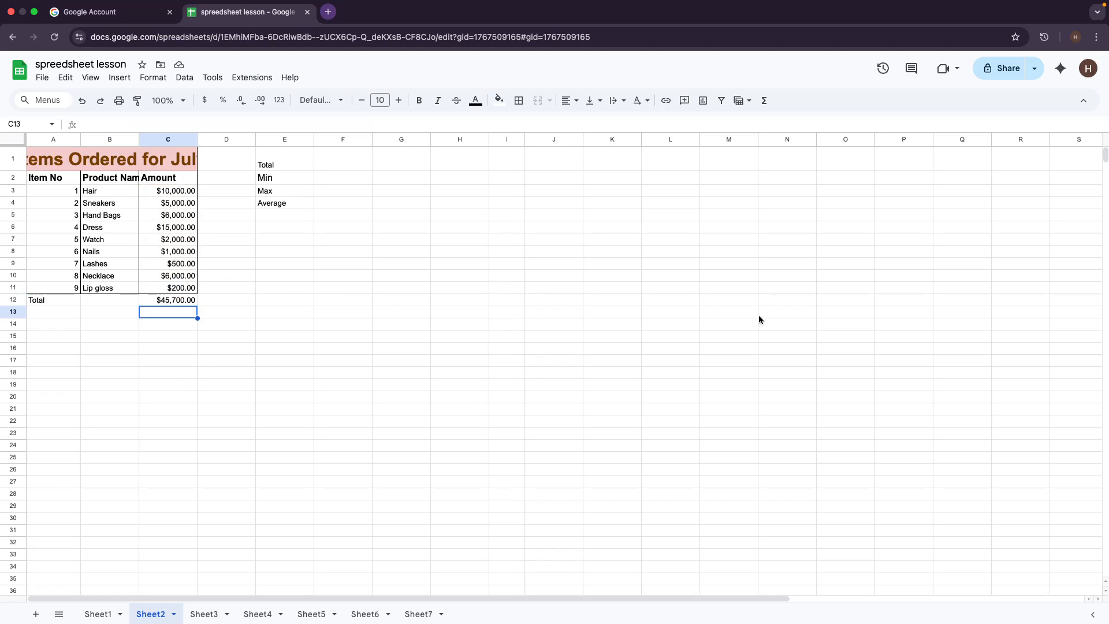
key("super+z")
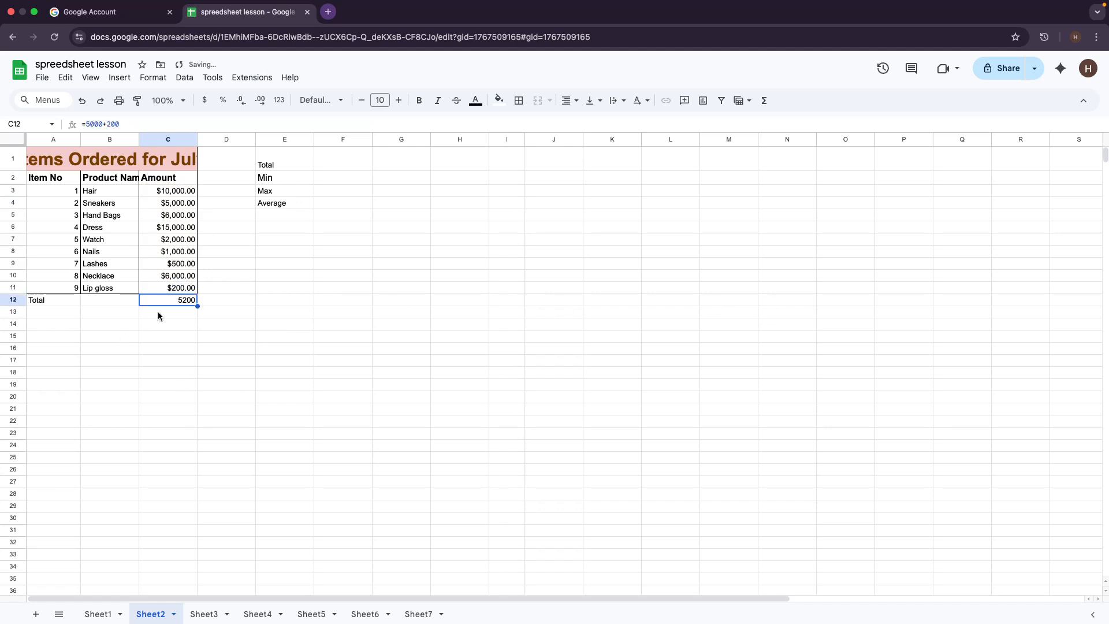
Step: Replace C12's =5000+200 with the formula =SUM(C3+C4)
double_click(176, 302)
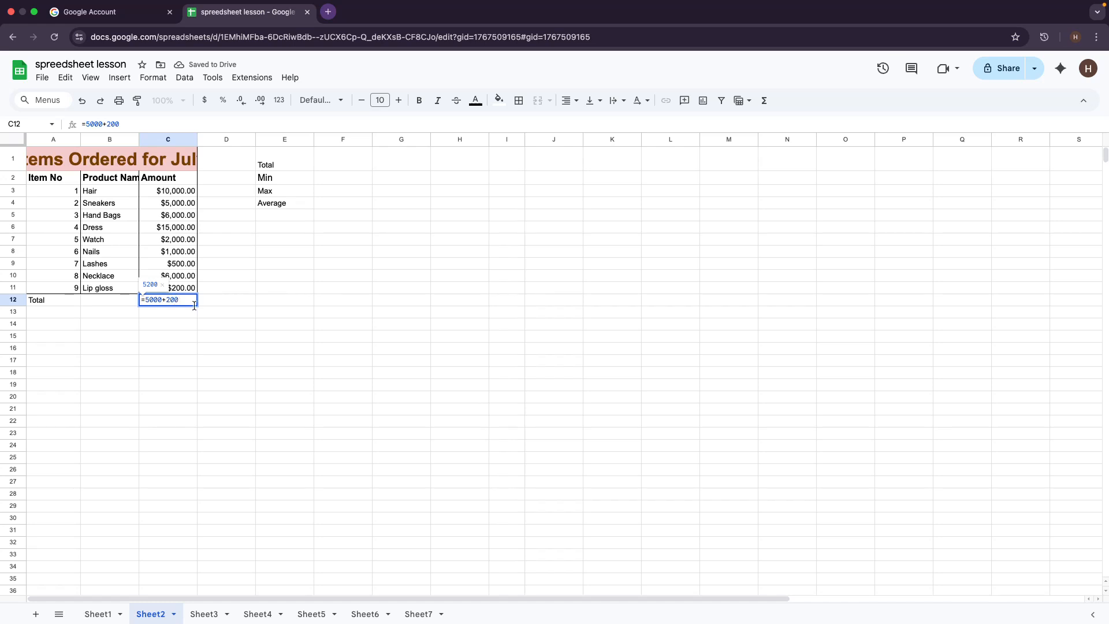
left_click_drag(183, 301, 133, 302)
key("BackSpace")
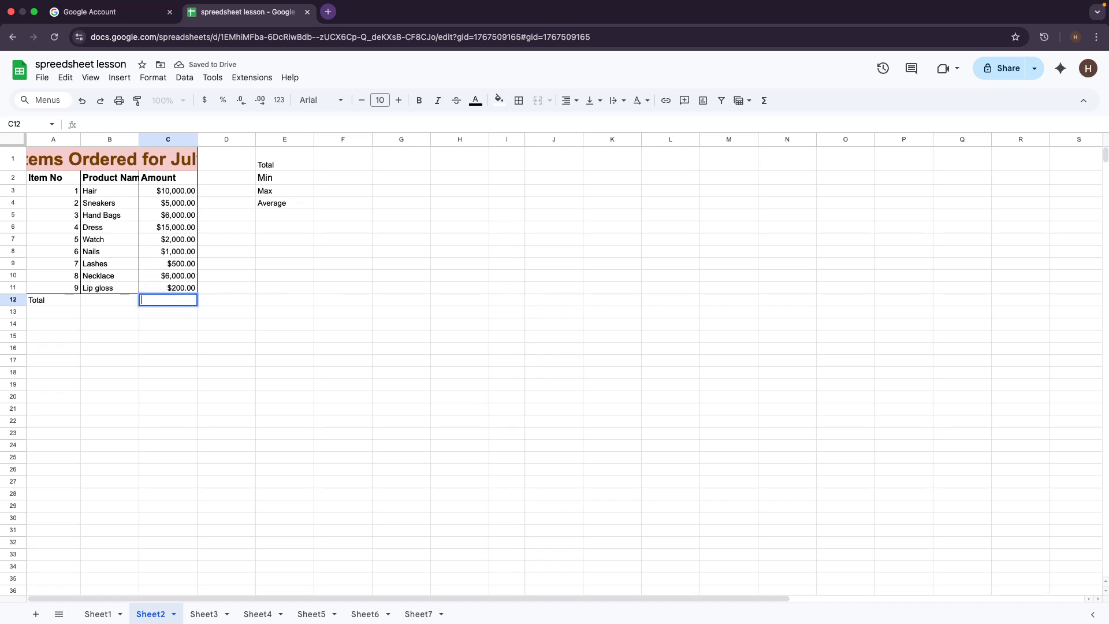
type("=")
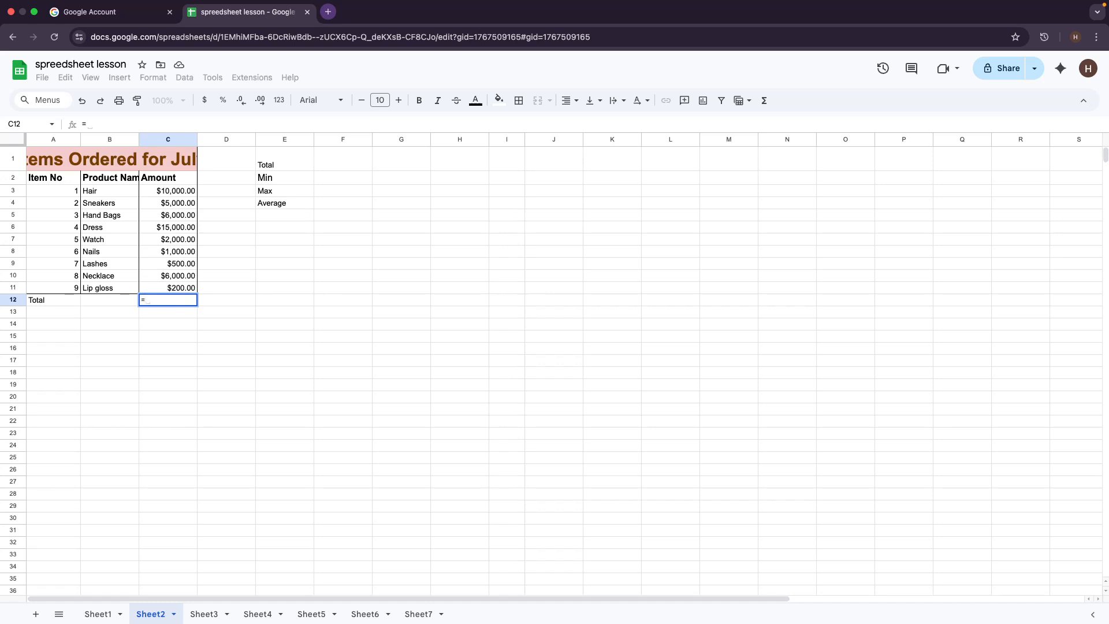
type("sum")
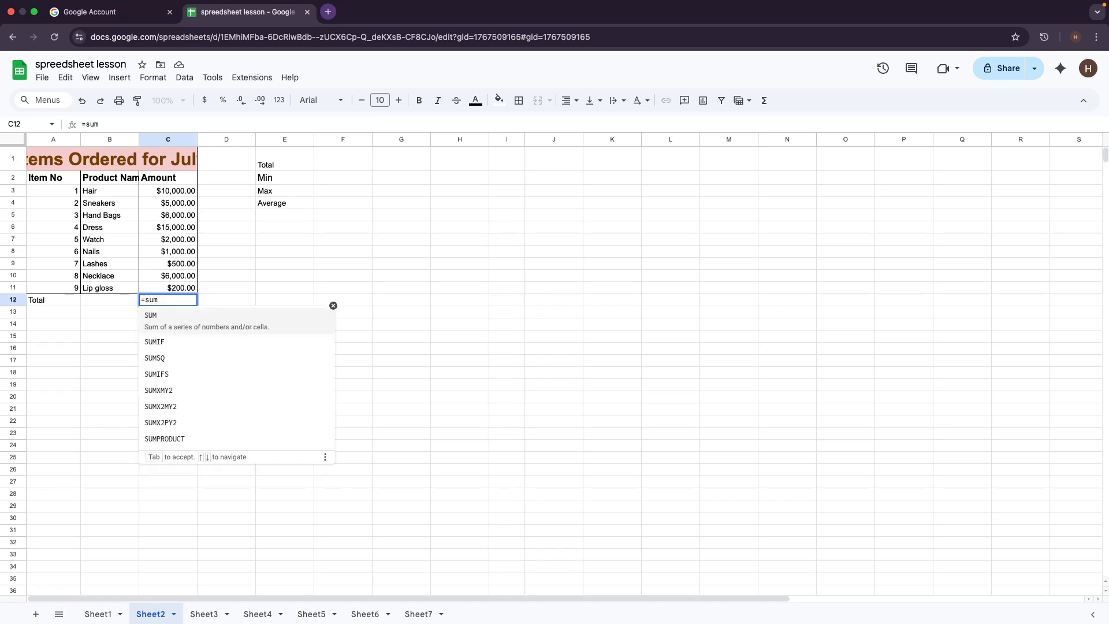
left_click(177, 324)
left_click(160, 191)
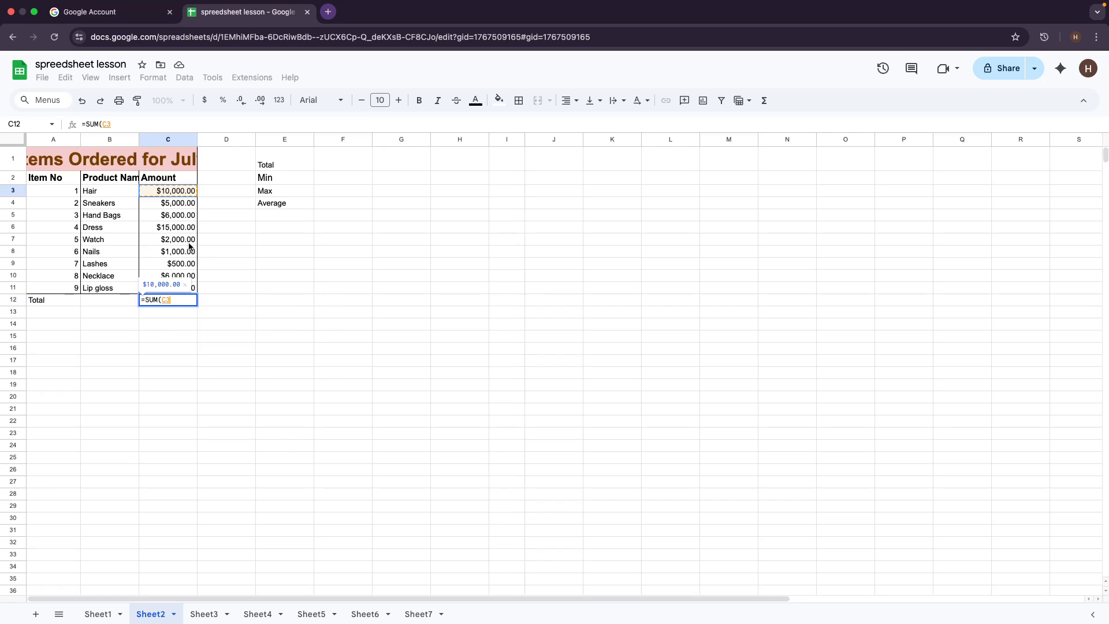
type("=")
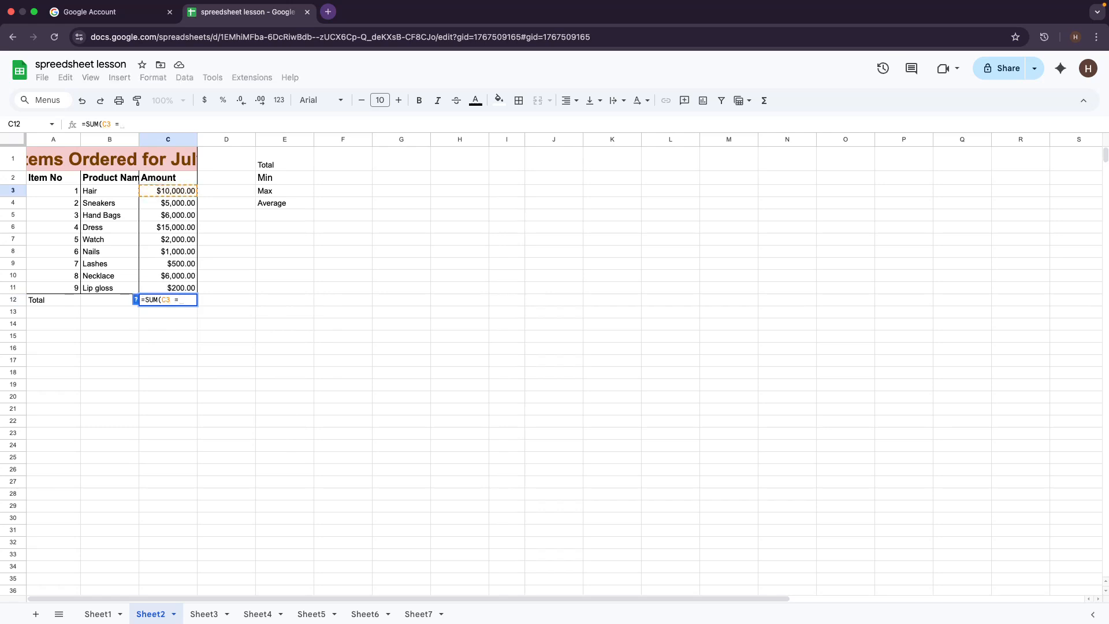
key("BackSpace")
type("+")
left_click(179, 207)
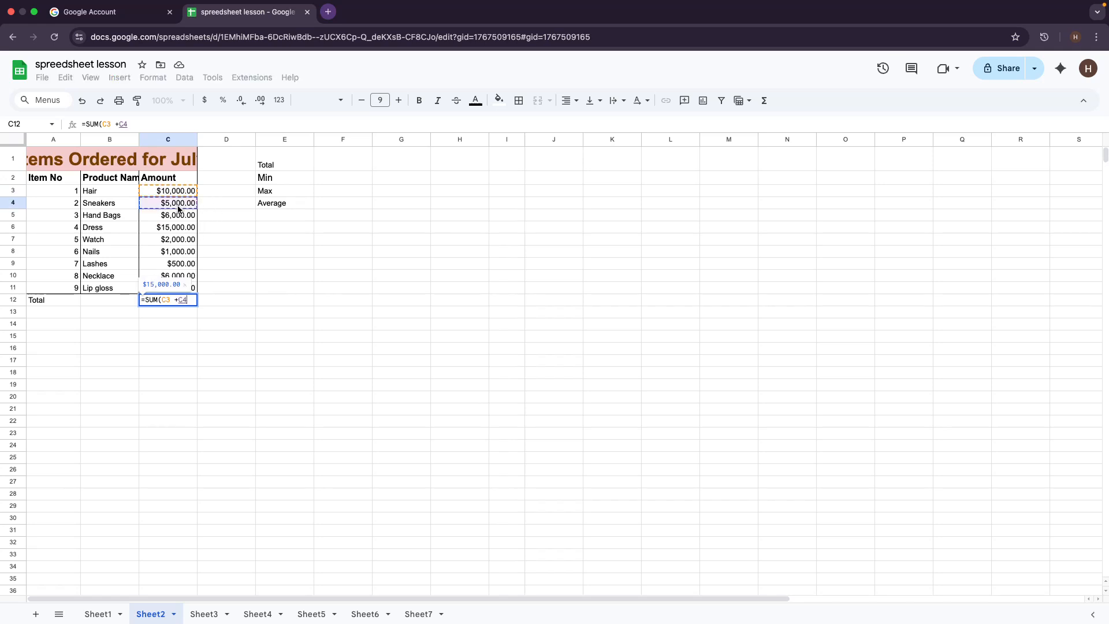
type(")")
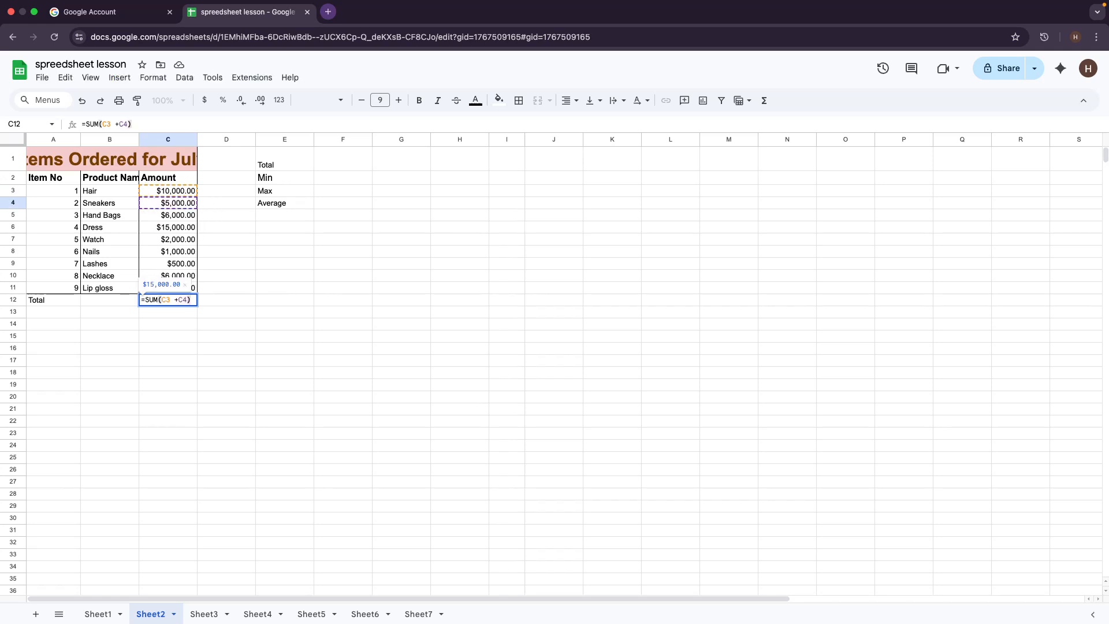
key("Return")
Step: Extend C12's formula to add C5, C6 and C7, giving $38,000.00
scroll(118, 214, "right", 1)
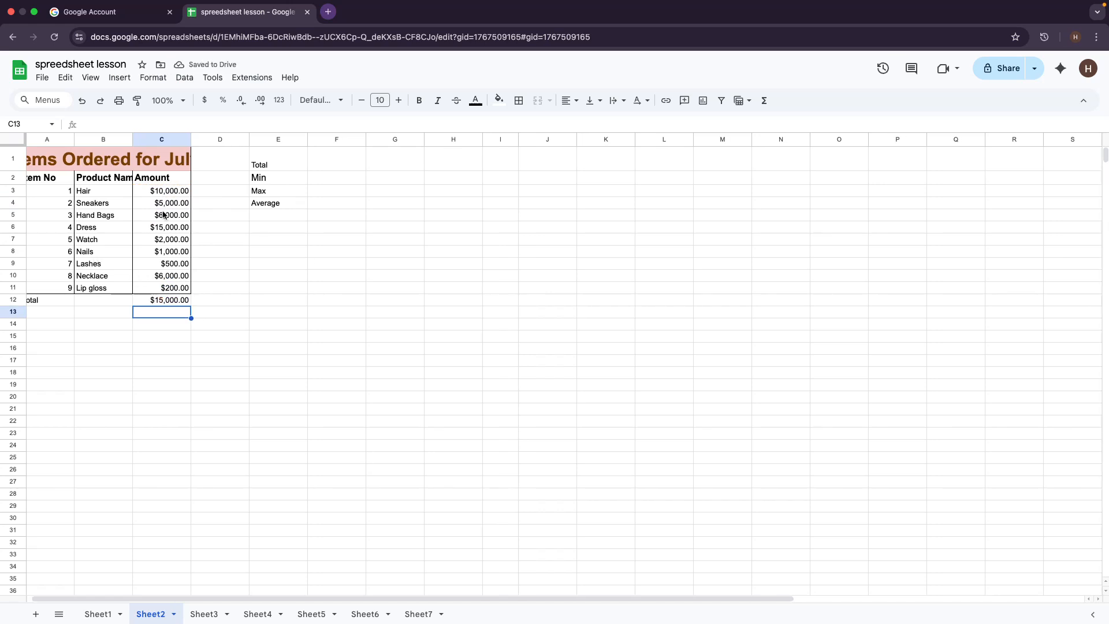
left_click(163, 300)
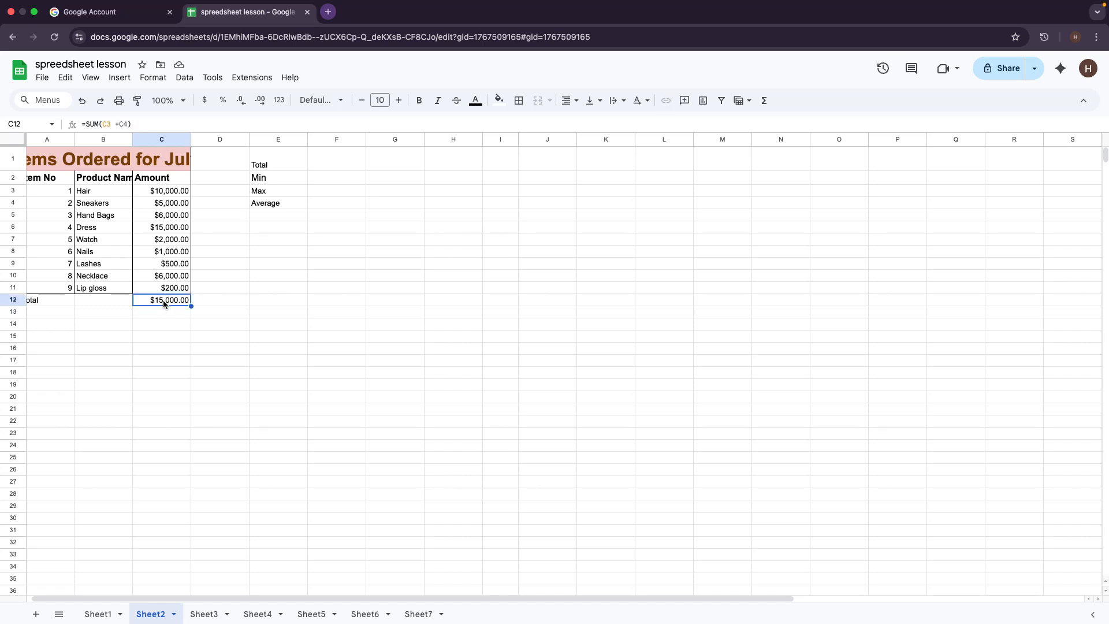
double_click(163, 300)
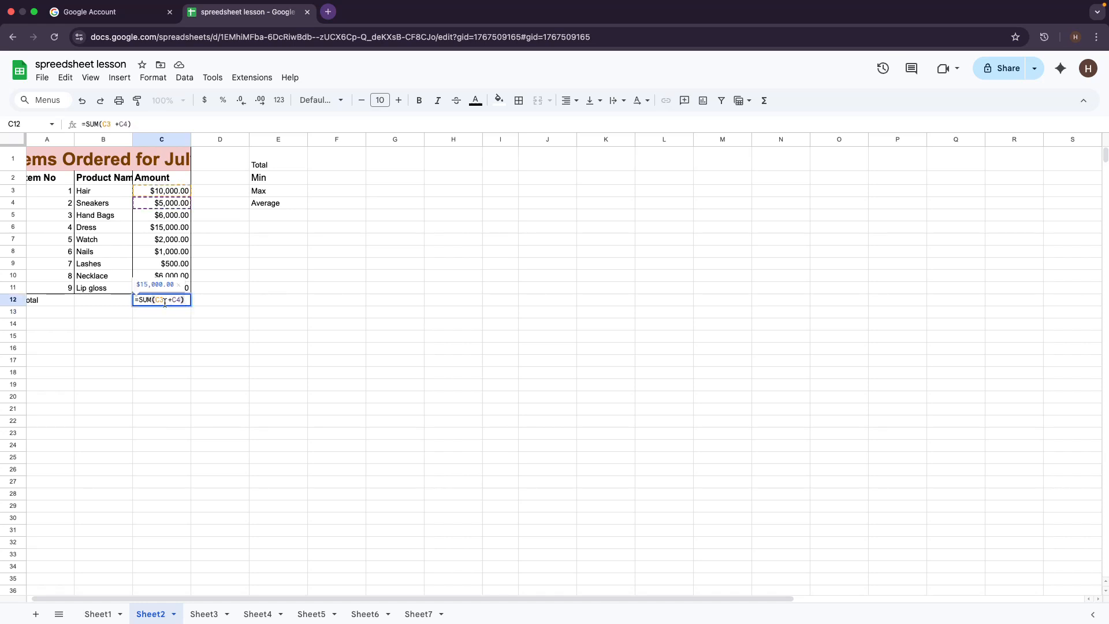
left_click(181, 299)
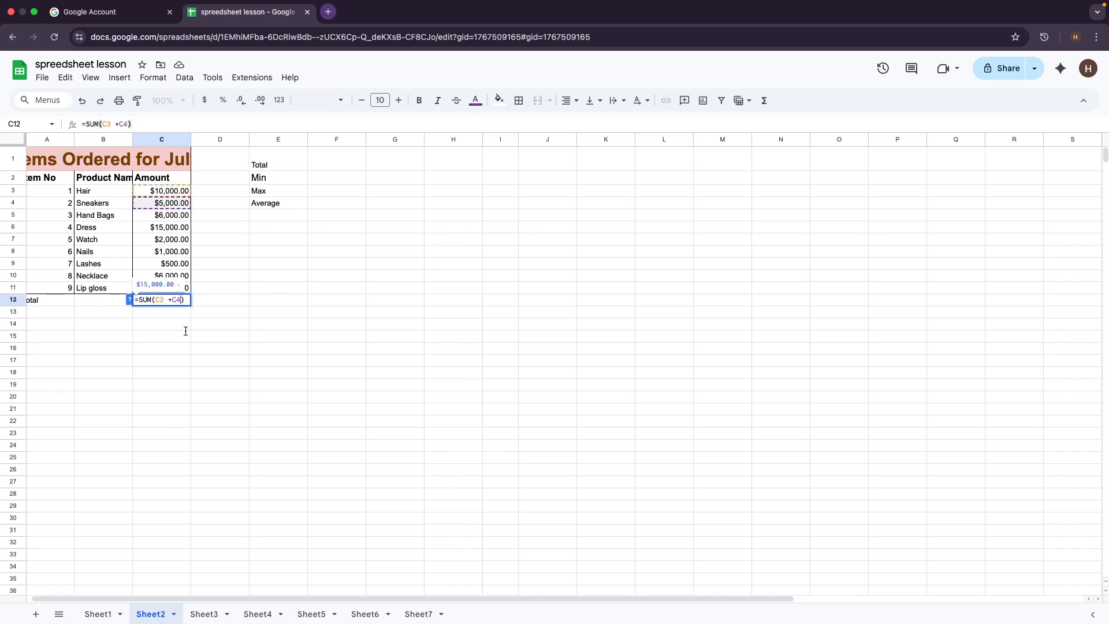
type("+")
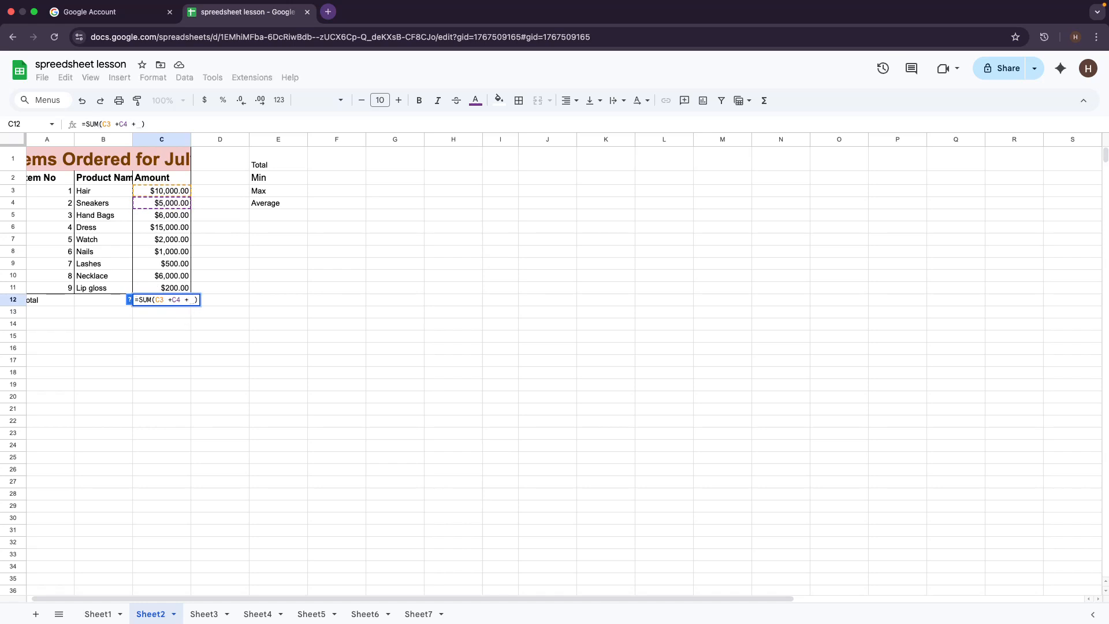
left_click(159, 215)
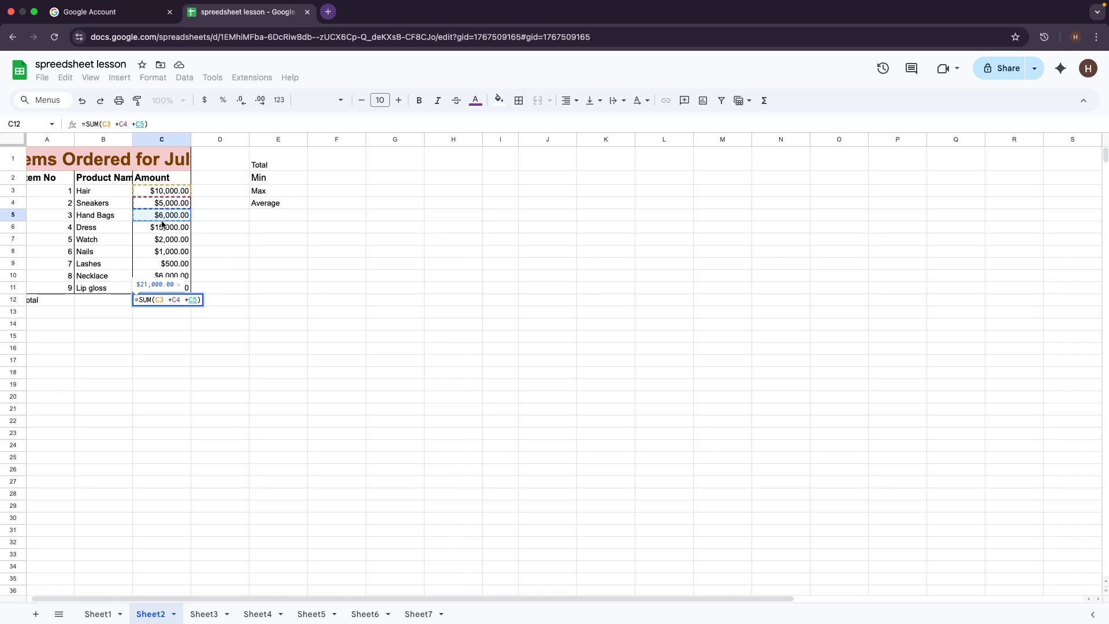
type("+")
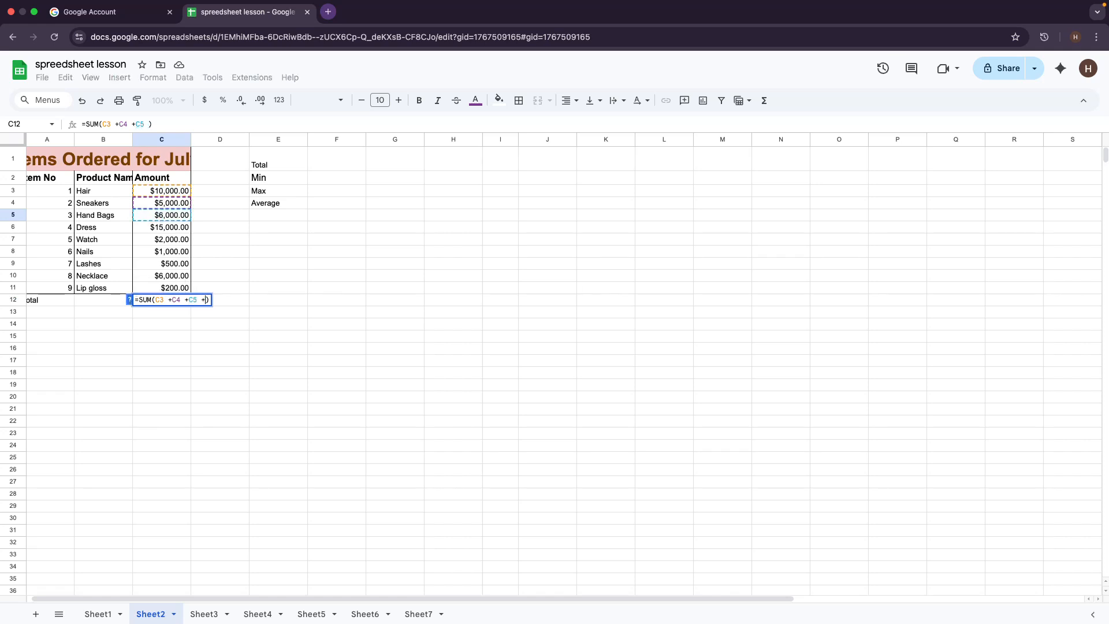
left_click(179, 229)
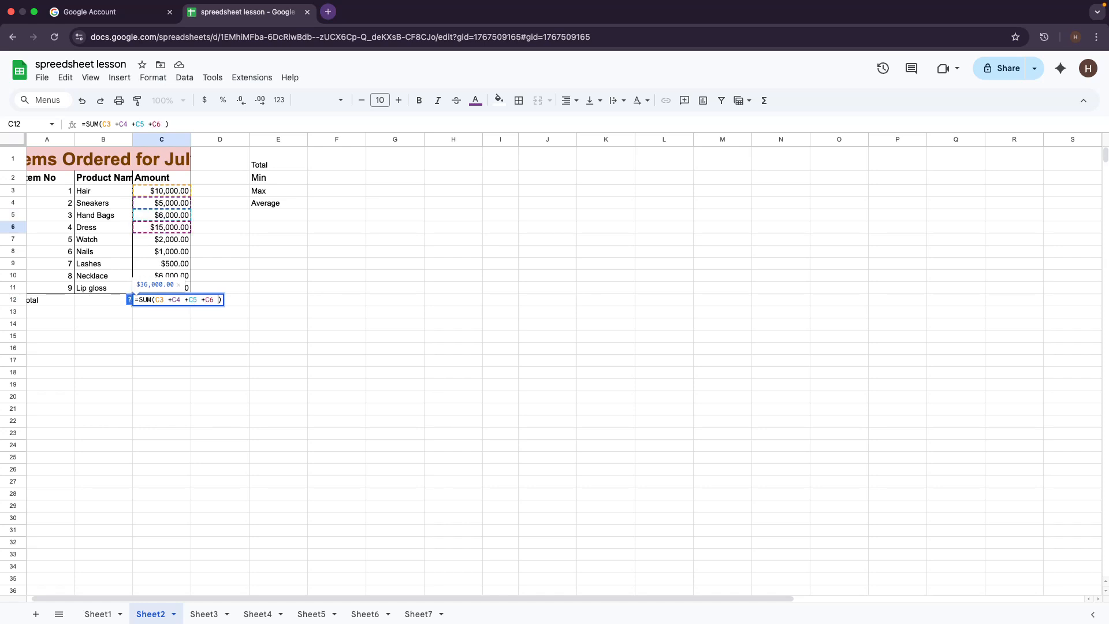
type("=")
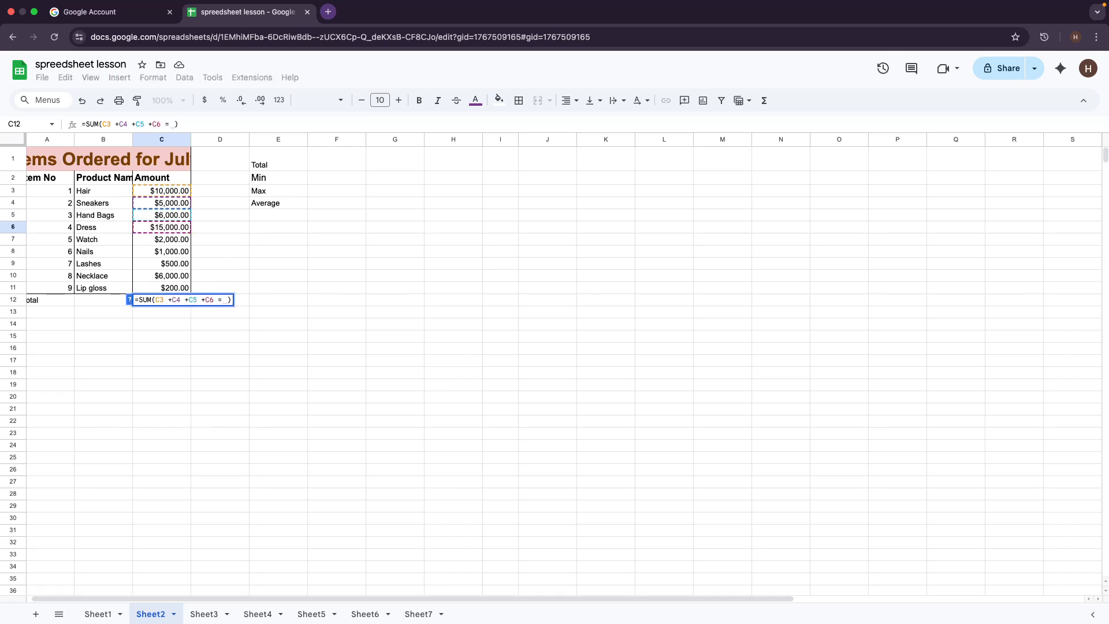
key("BackSpace")
key("BackSpace")
type("+")
left_click(167, 242)
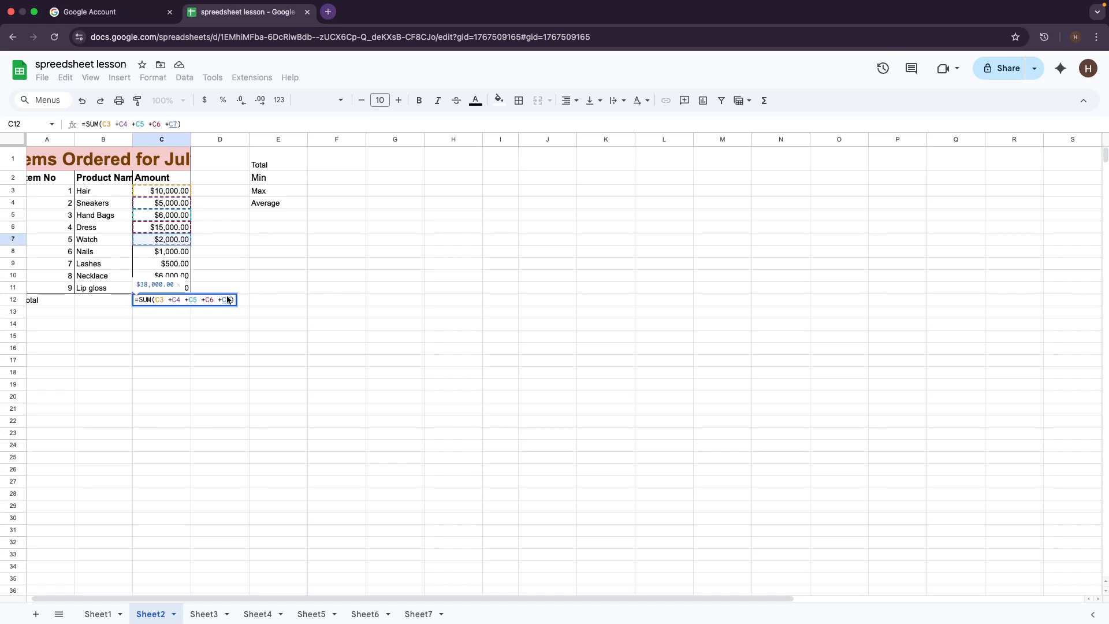
key("Return")
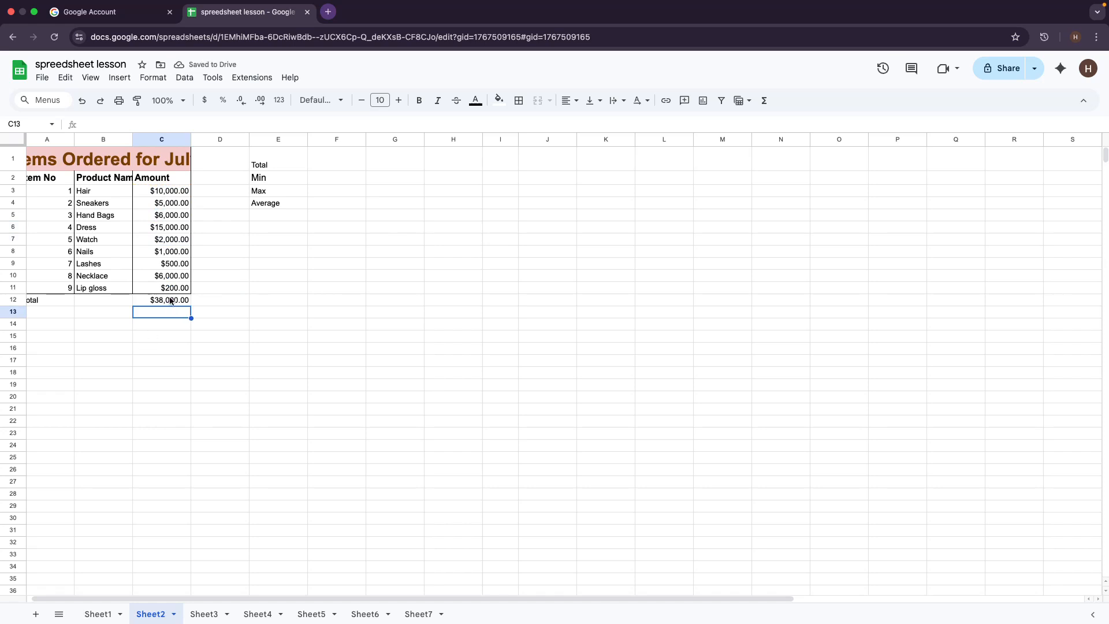
left_click(172, 300)
double_click(170, 299)
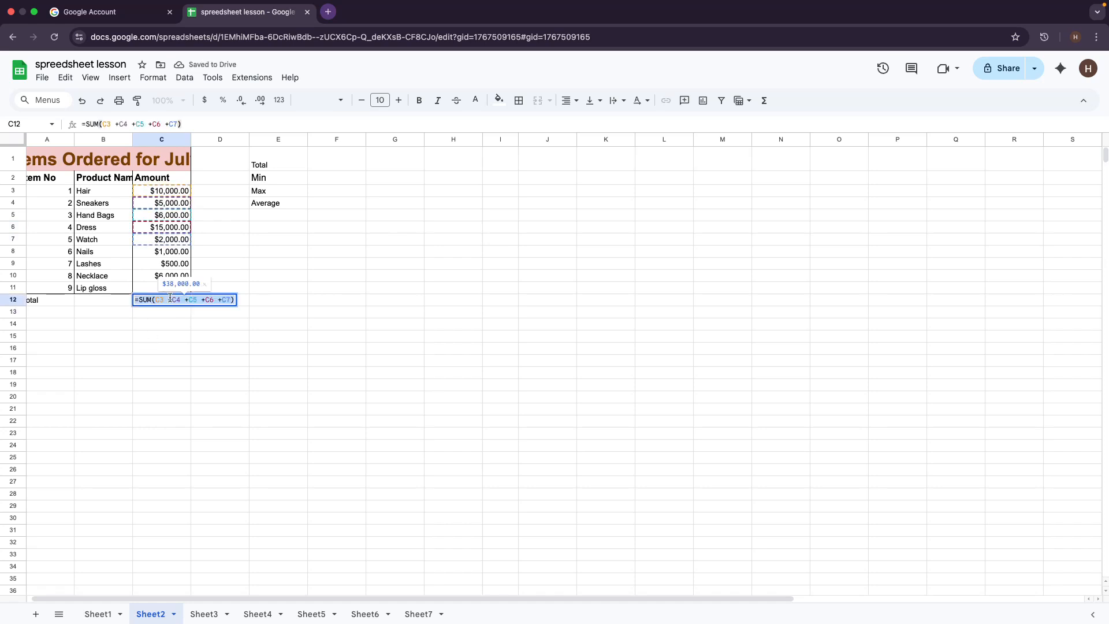
Step: Clear C12 and enter =SUM(C3:C11) from the autocomplete suggestion
key("BackSpace")
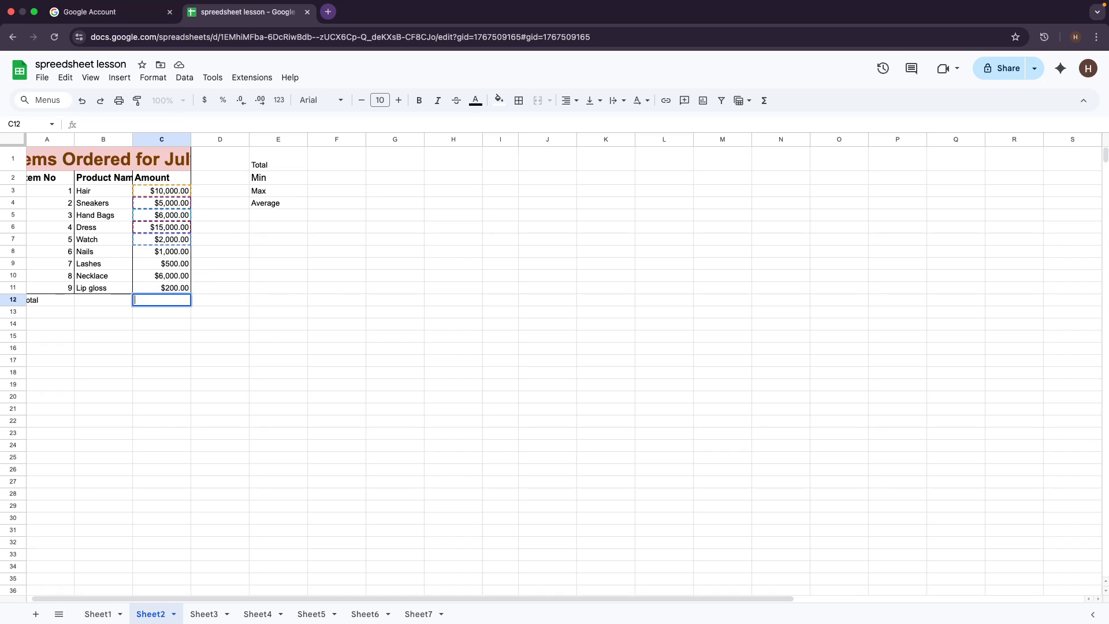
left_click(309, 344)
left_click(261, 335)
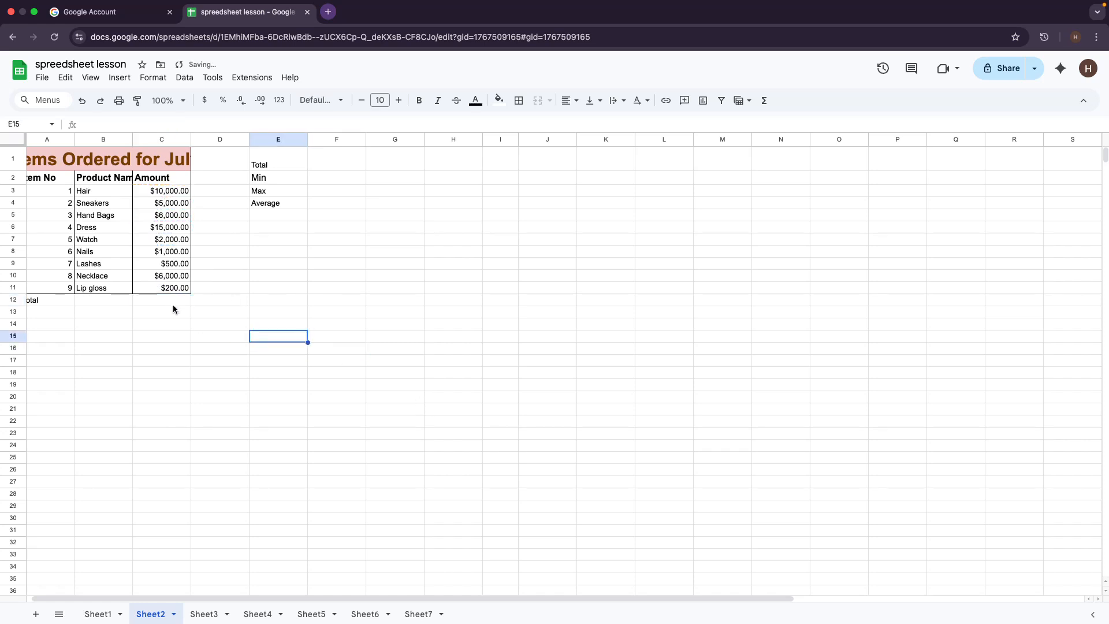
left_click(172, 303)
type("=")
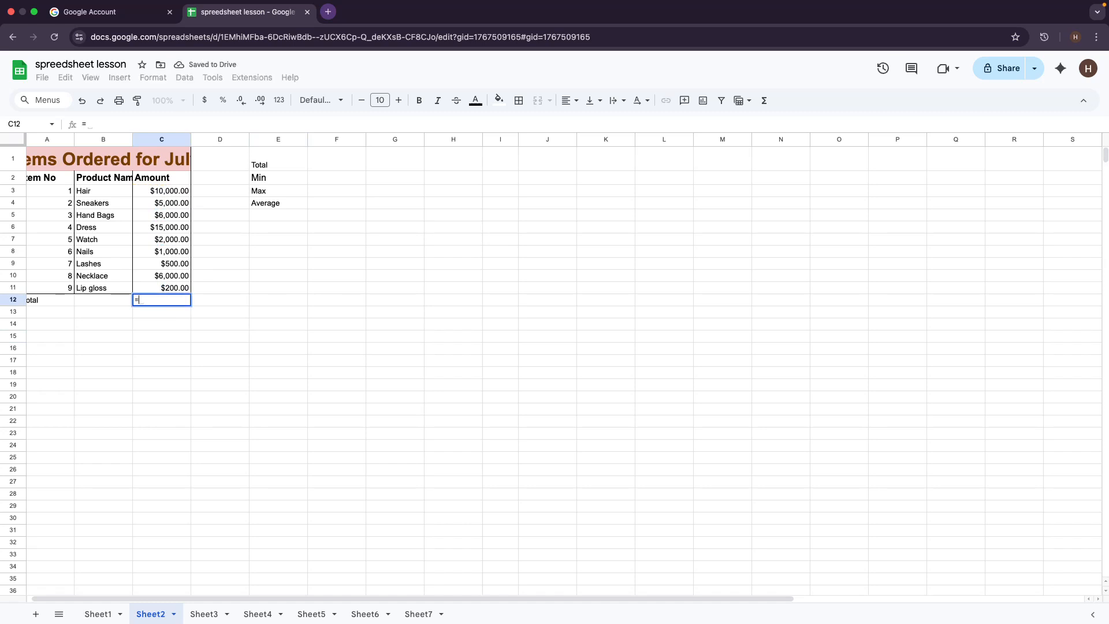
type("sum")
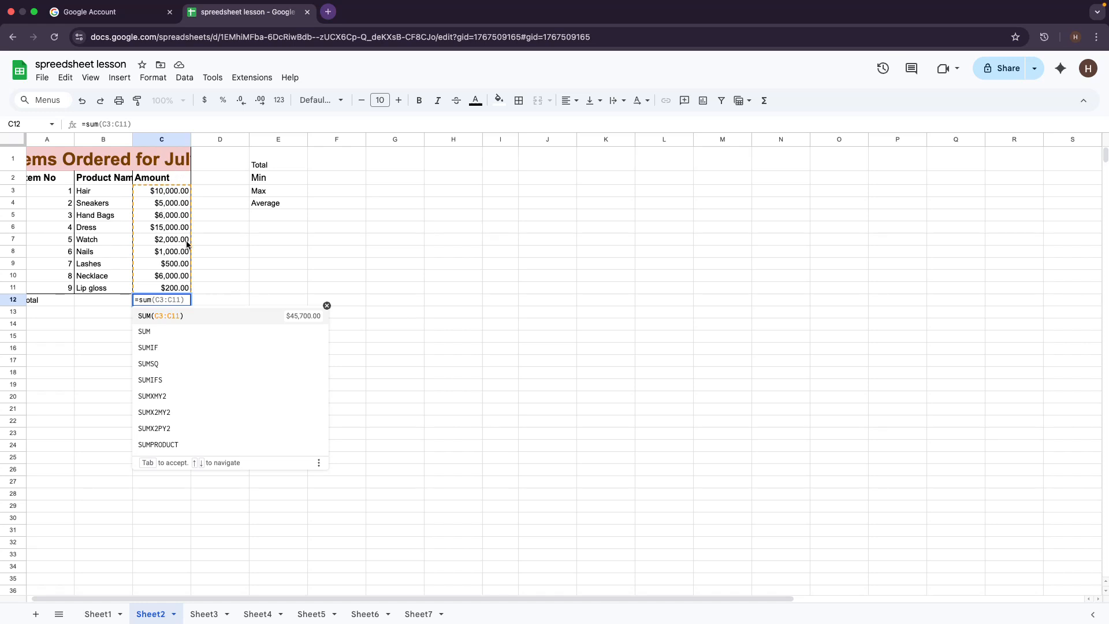
key("Tab")
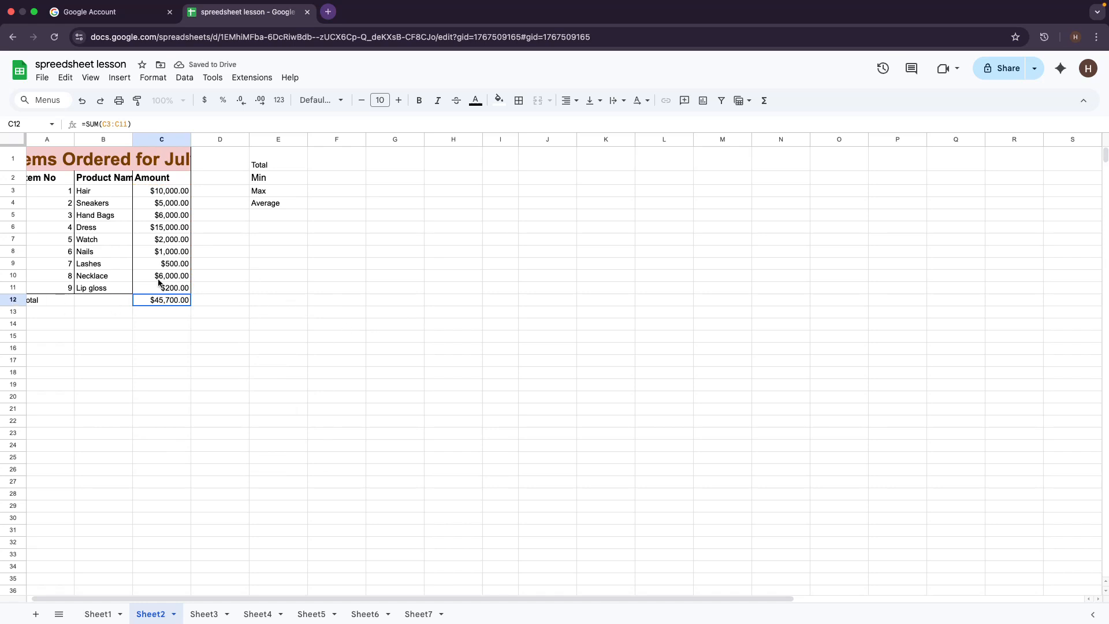
double_click(164, 300)
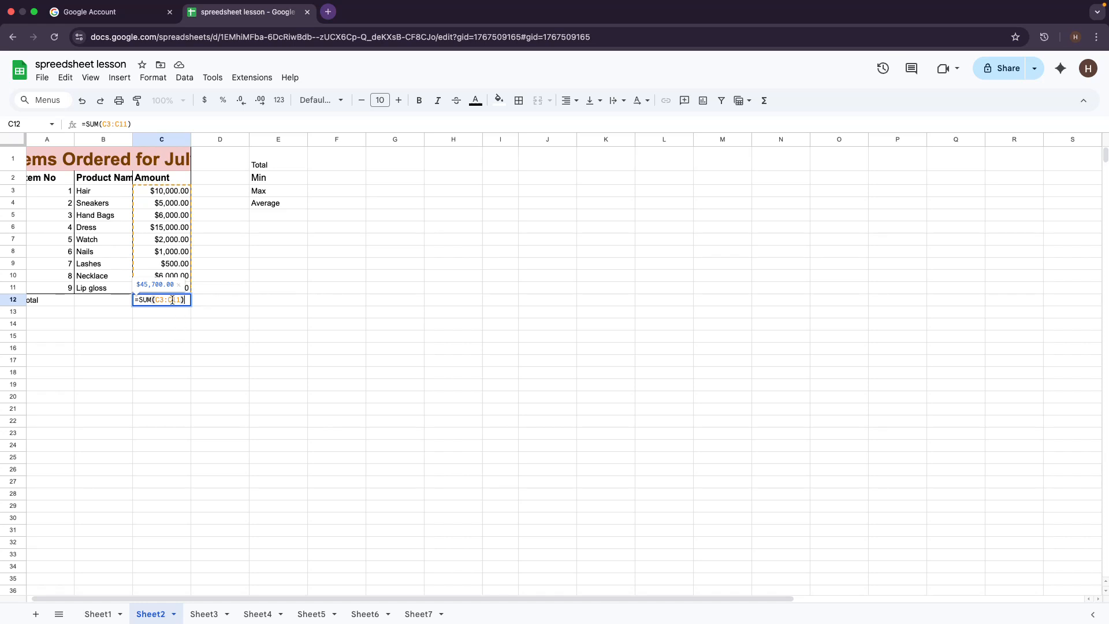
key("BackSpace")
key("BackSpace")
key("BackSpace")
key("BackSpace")
key("BackSpace")
key("BackSpace")
key("BackSpace")
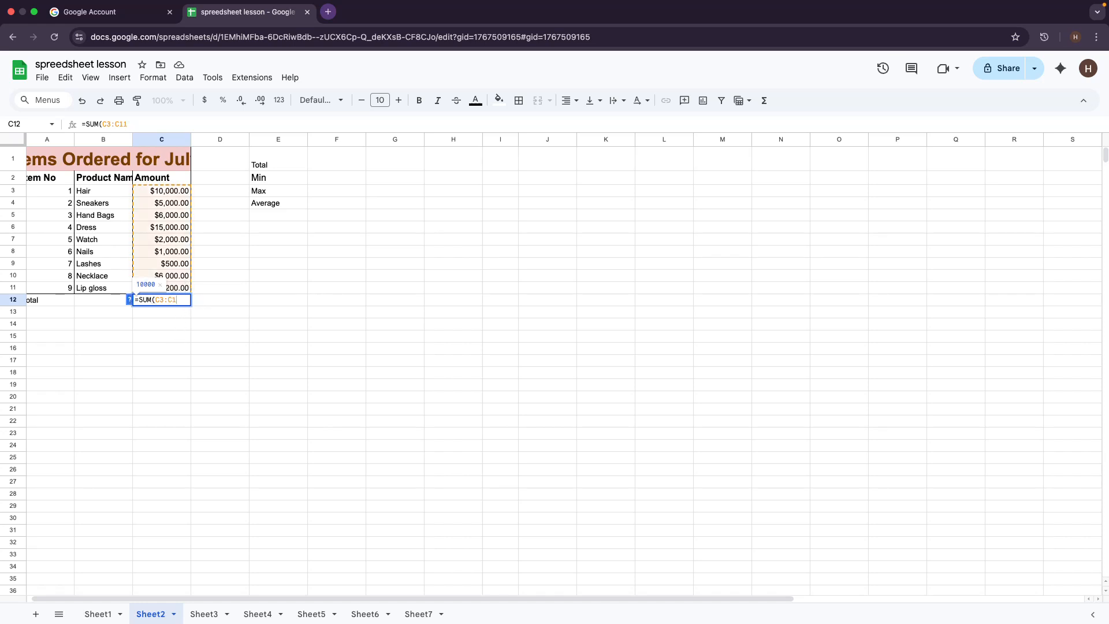
left_click(149, 192)
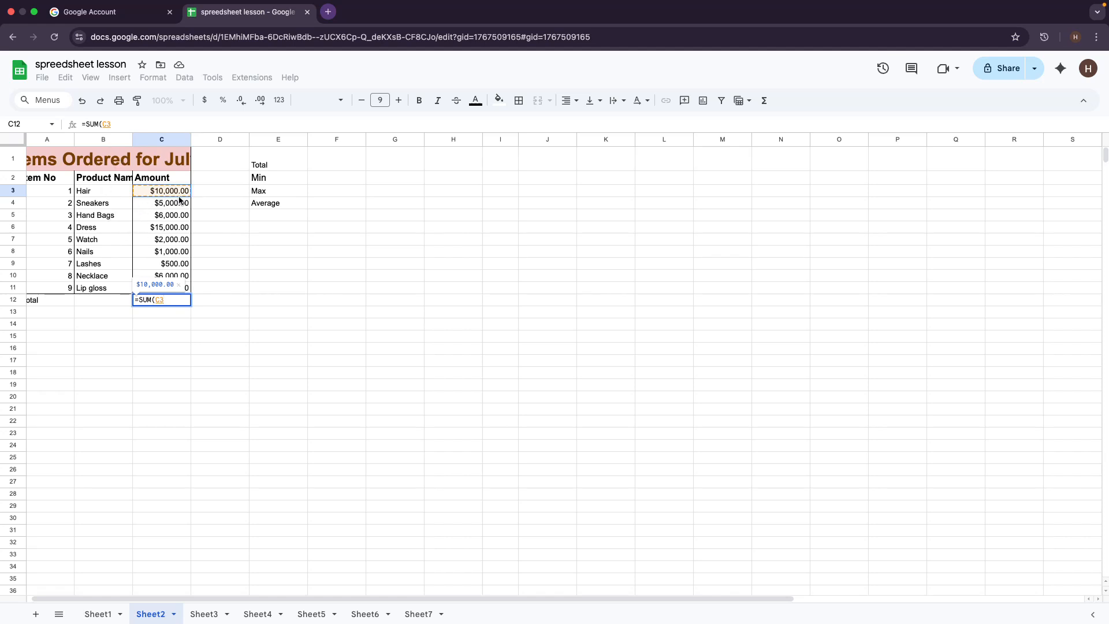
left_click_drag(180, 194, 174, 284)
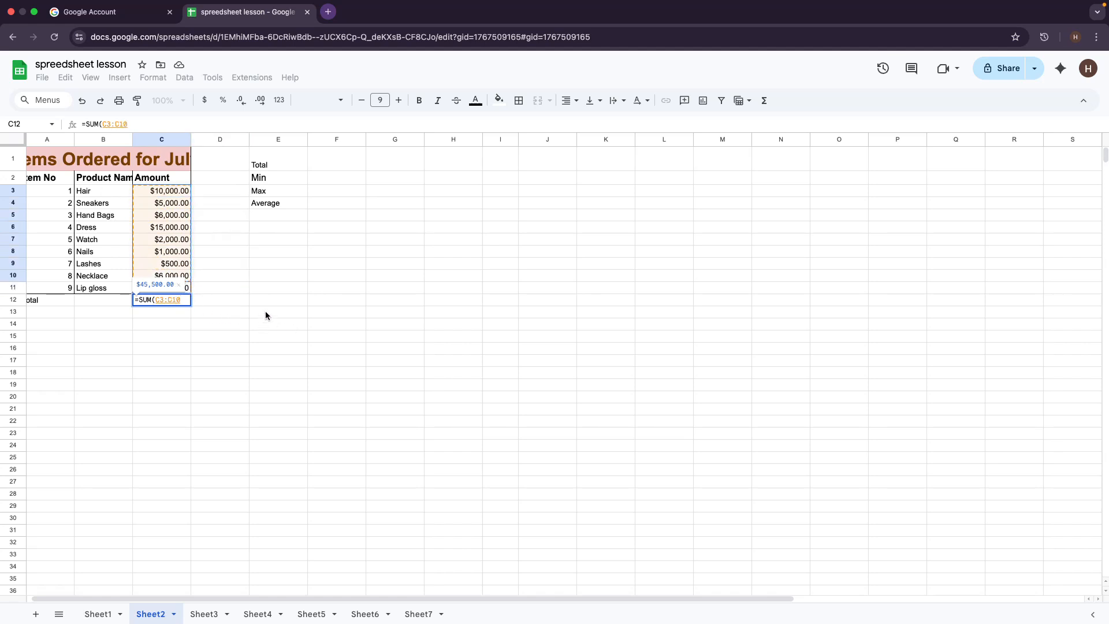
type(")")
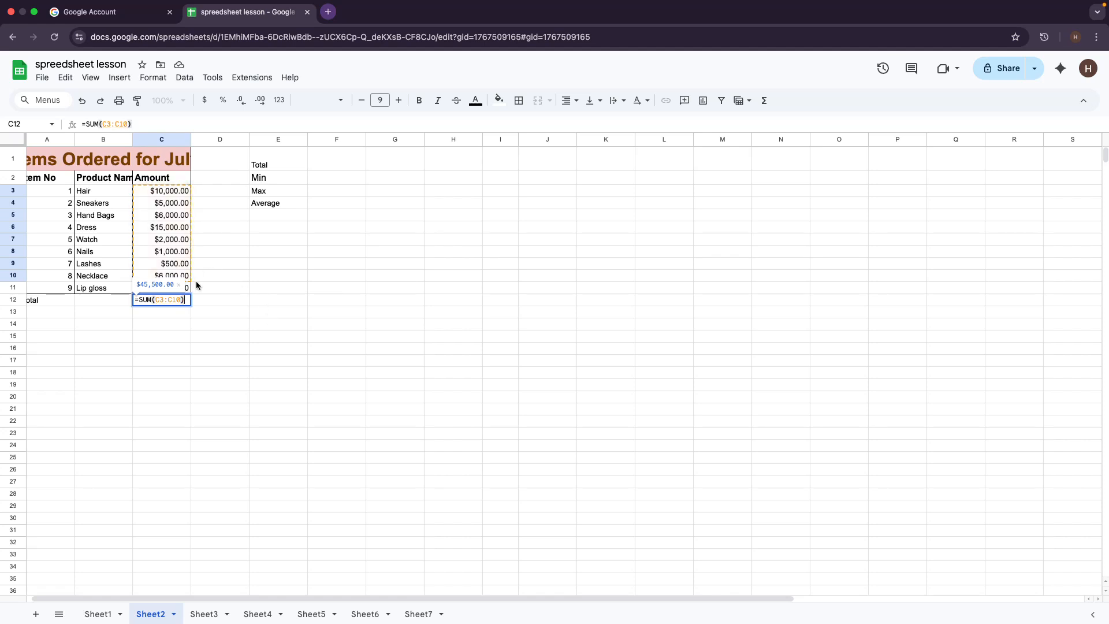
key("BackSpace")
key("BackSpace")
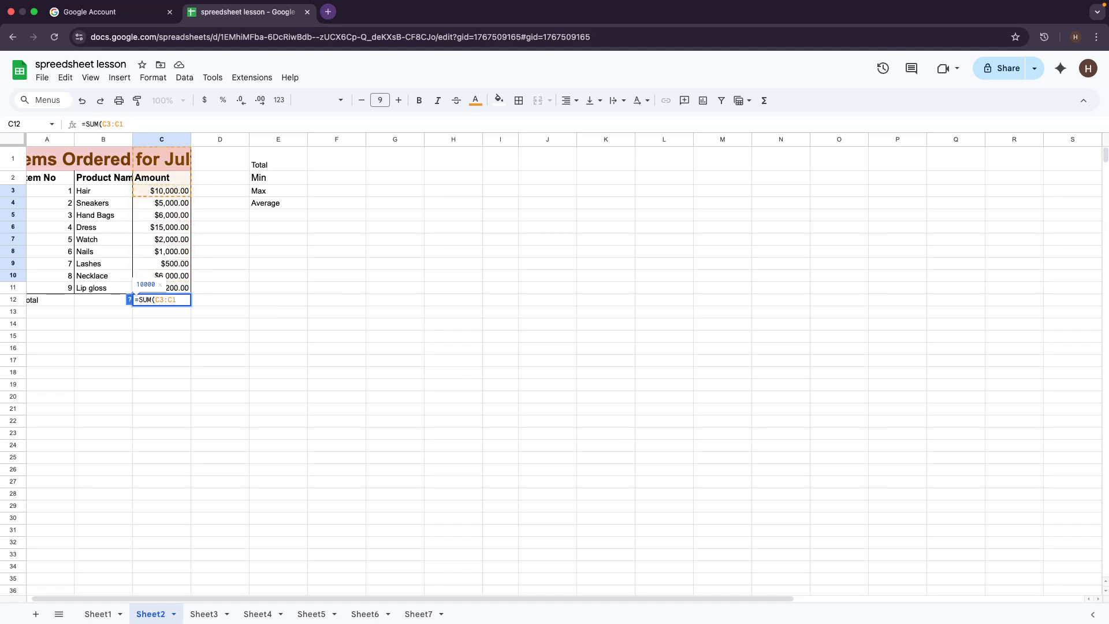
type("1")
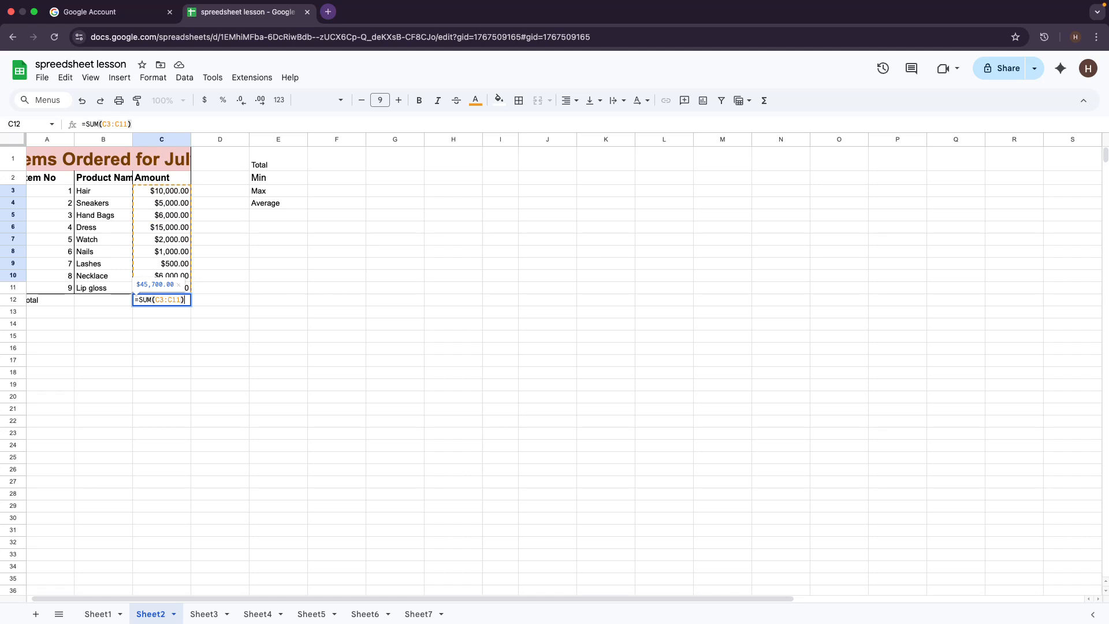
key("Return")
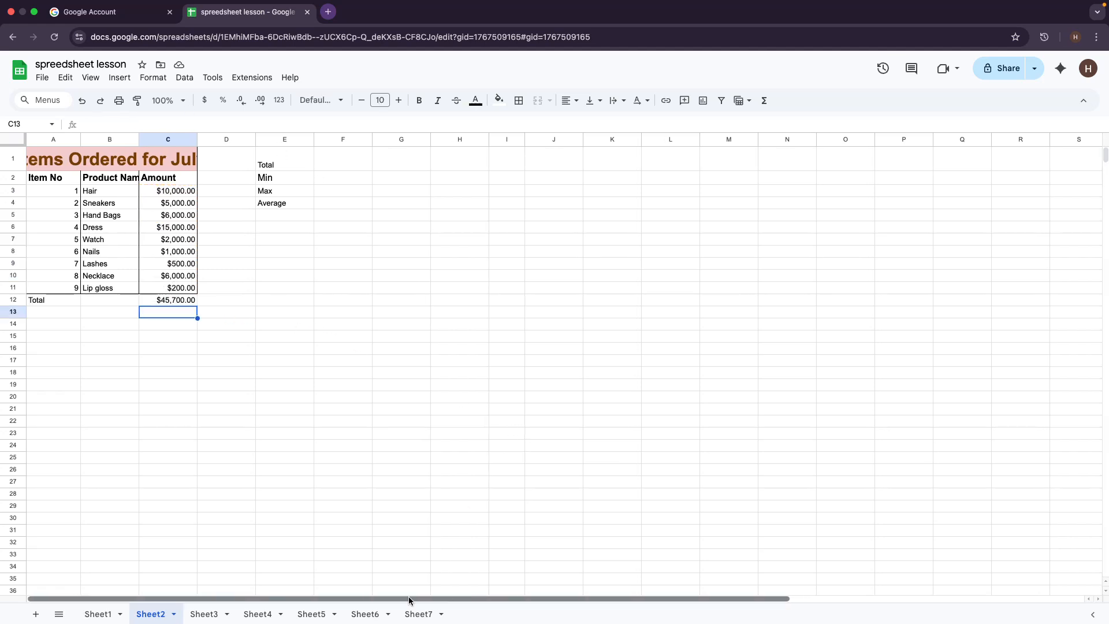
scroll(468, 601, "left", 1)
left_click(163, 301)
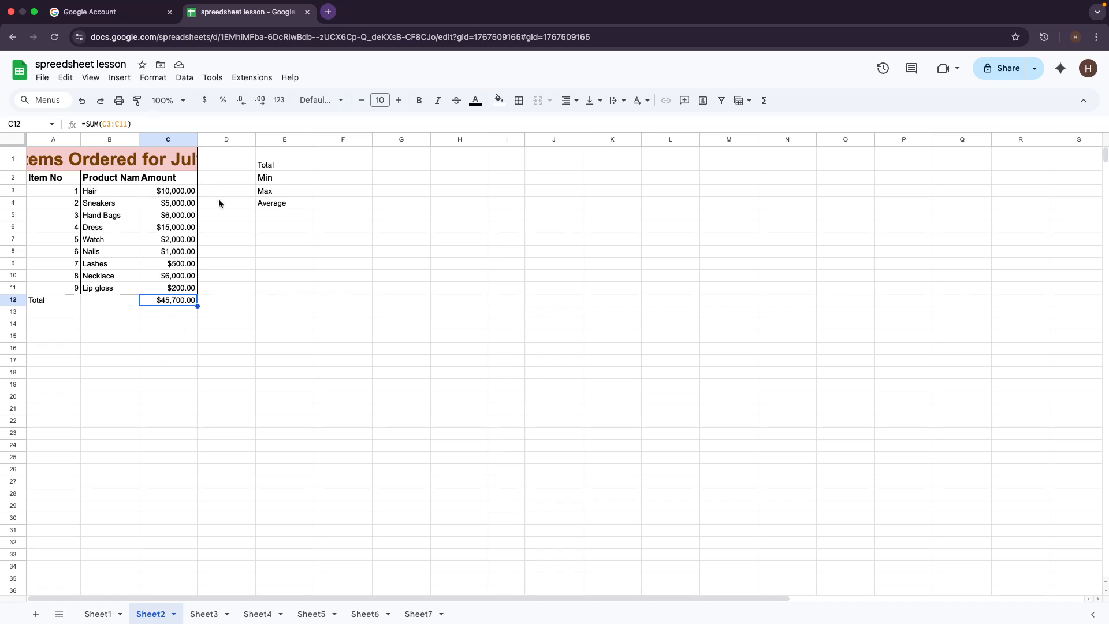
left_click(154, 314)
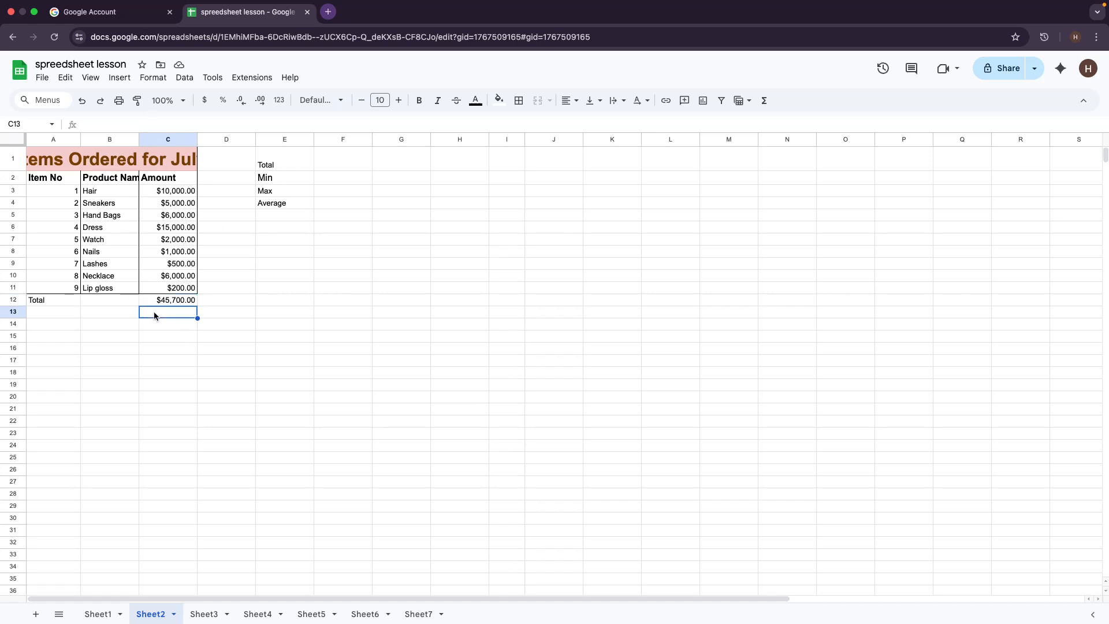
Step: Label A13 'min' and put =MIN(C3:C11) in C13, showing $200.00
left_click(40, 315)
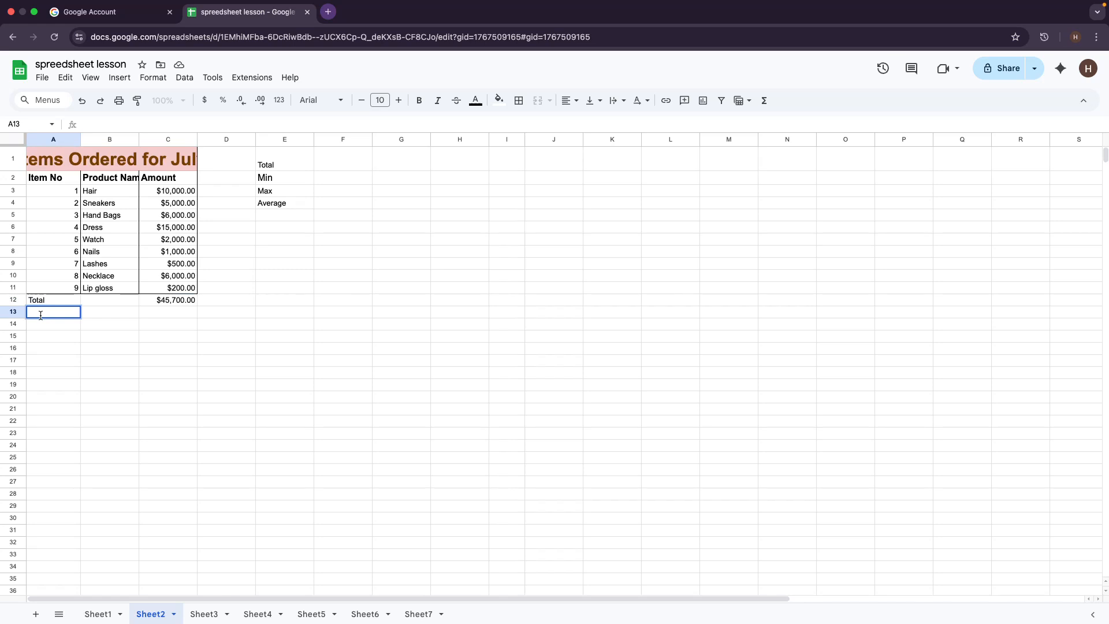
type("min")
left_click(164, 314)
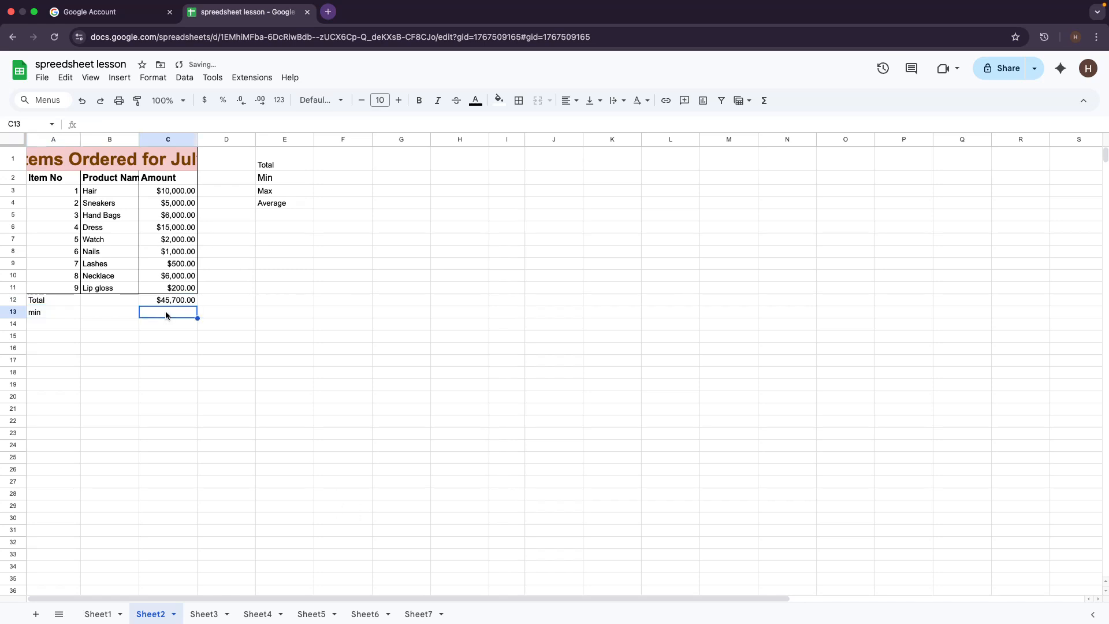
type("=")
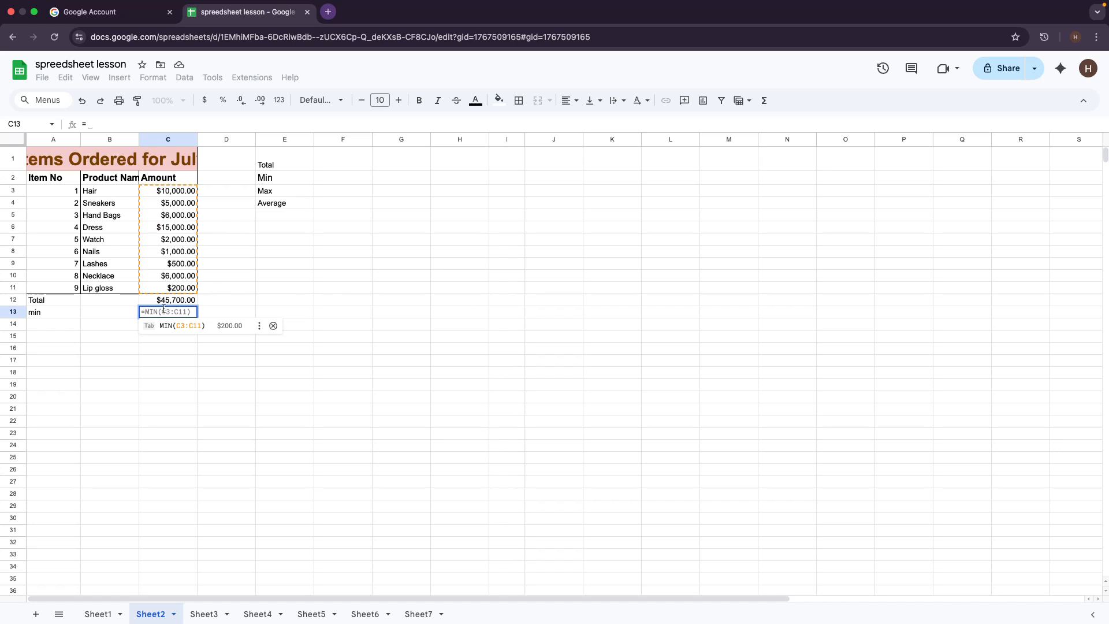
left_click(202, 328)
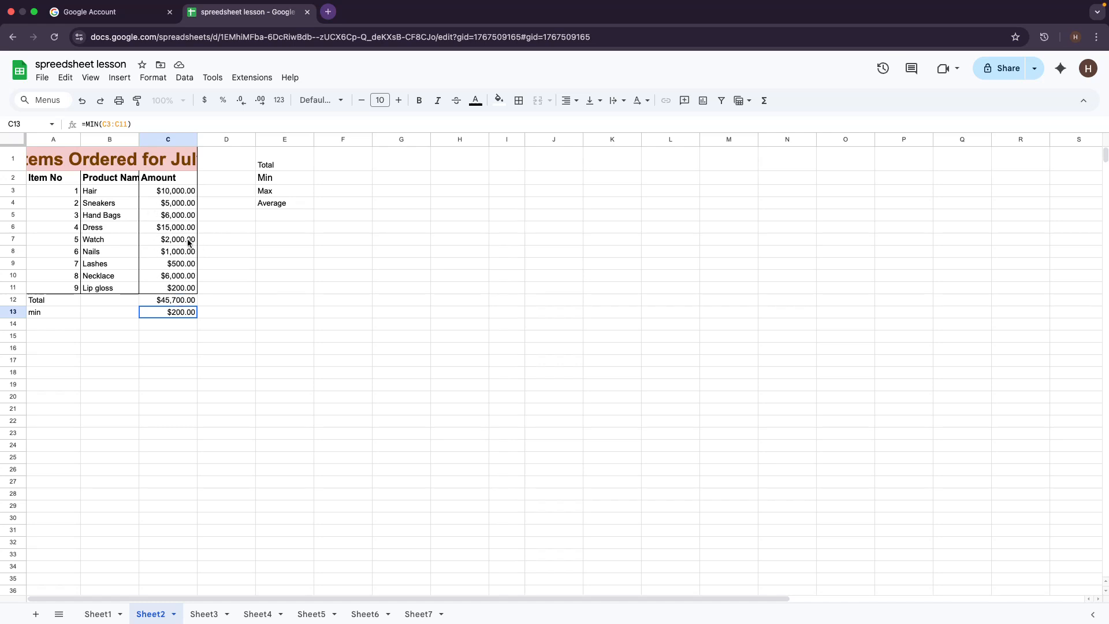
left_click(54, 329)
double_click(54, 326)
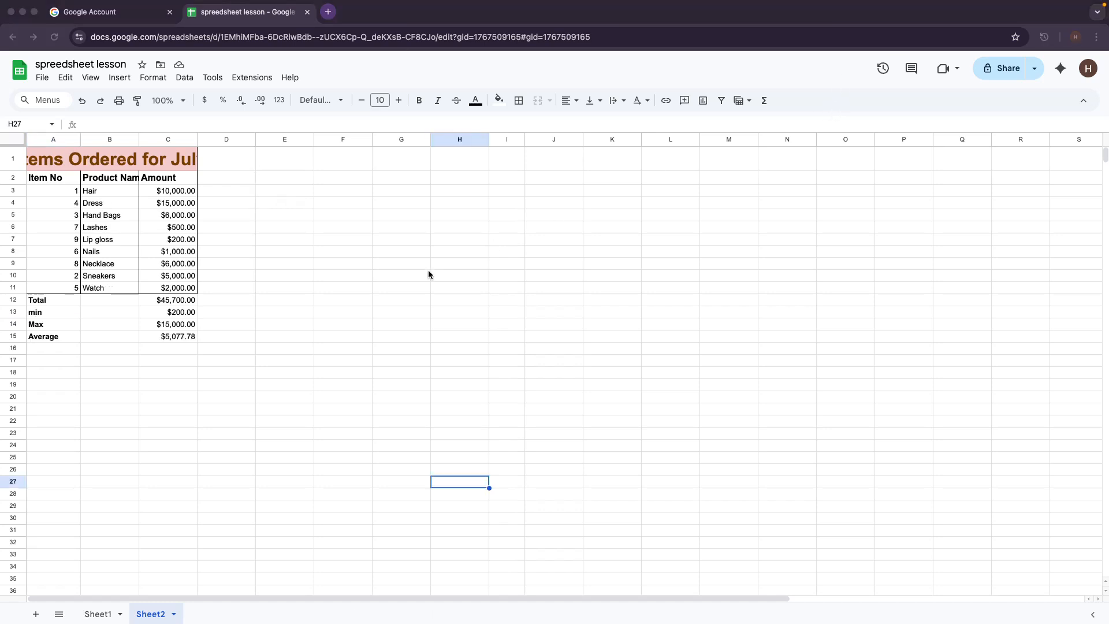
Step: Insert a chart of A1:C11 and change its type to a 3D pie chart
left_click(17, 157)
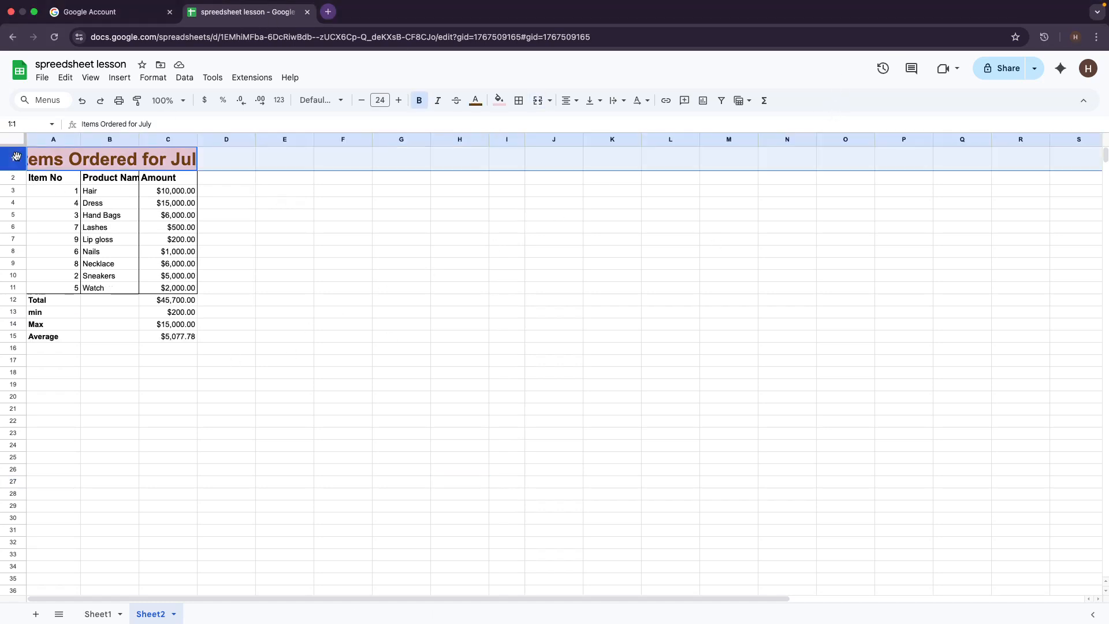
left_click(184, 289, "shift")
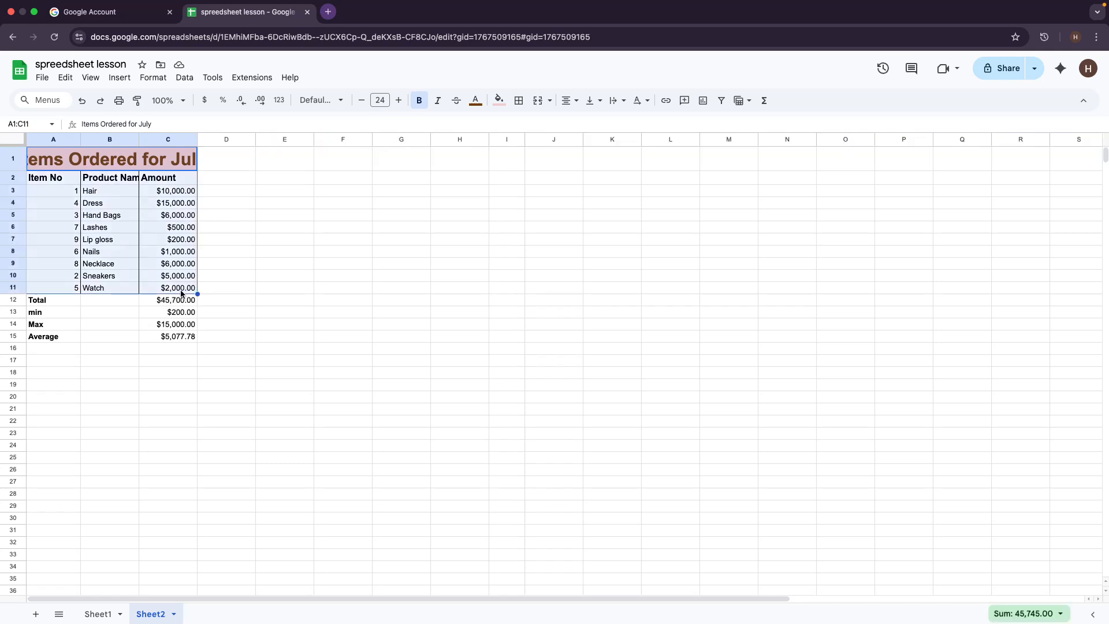
left_click(119, 78)
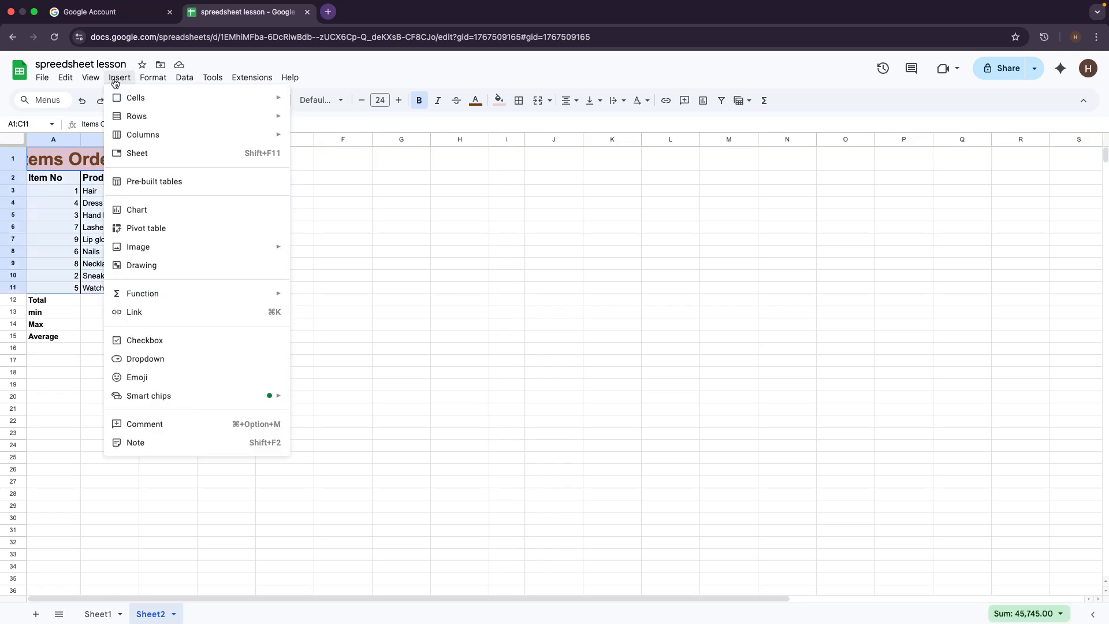
left_click(163, 212)
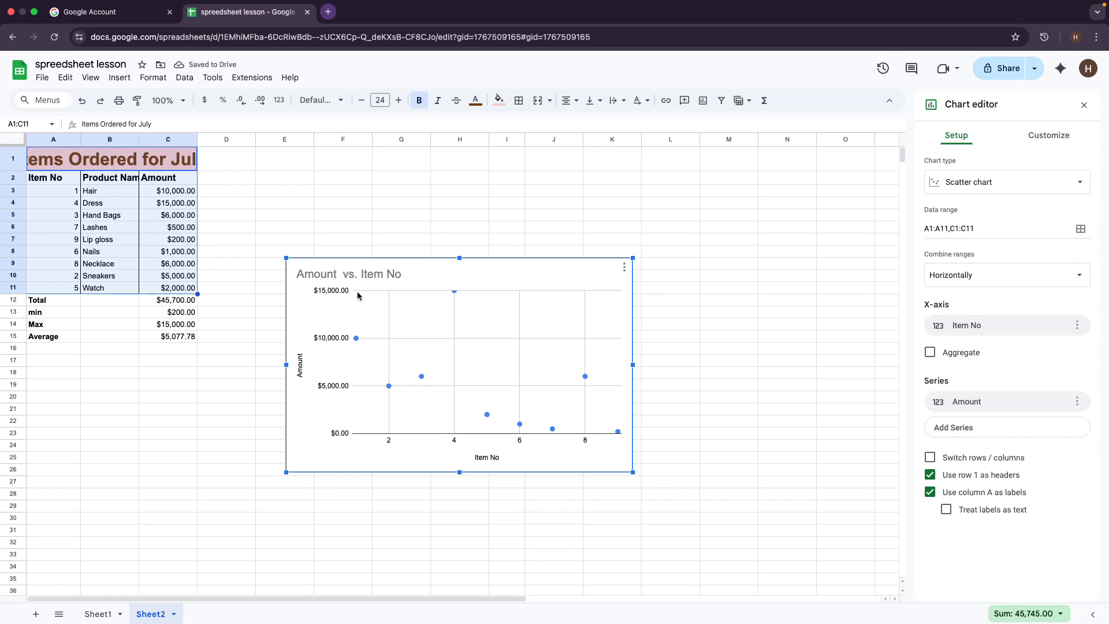
left_click(988, 186)
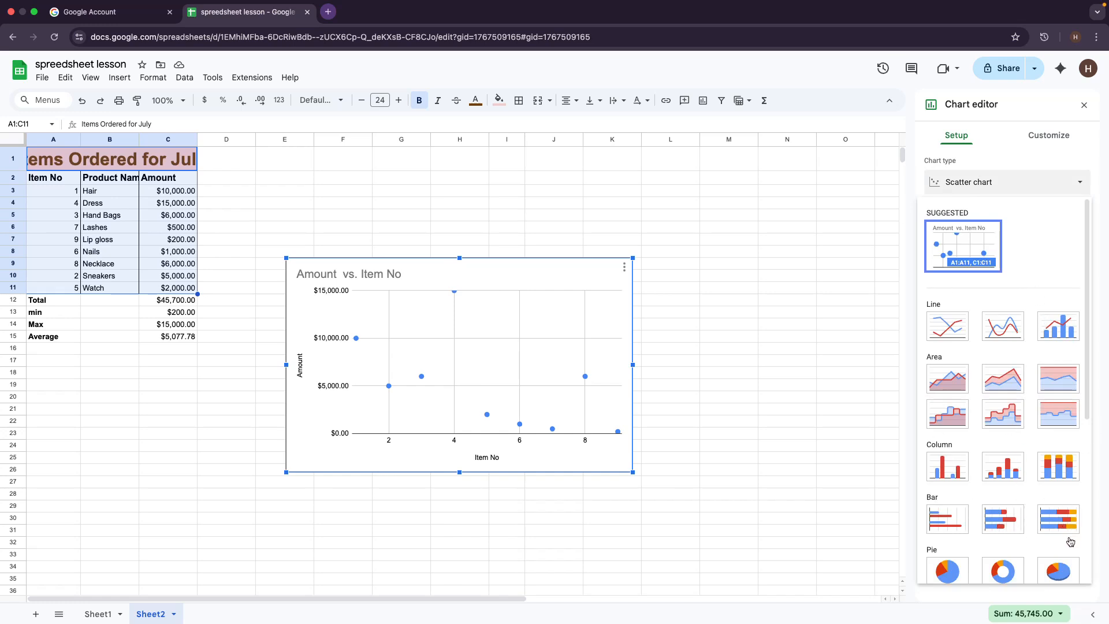
left_click(1060, 573)
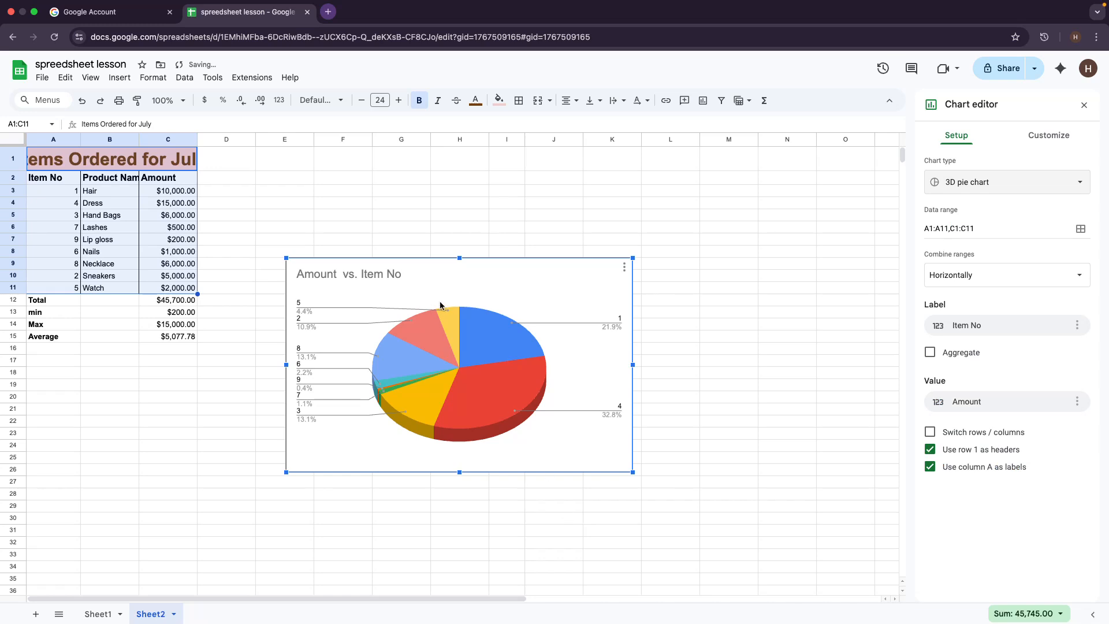
left_click(1058, 137)
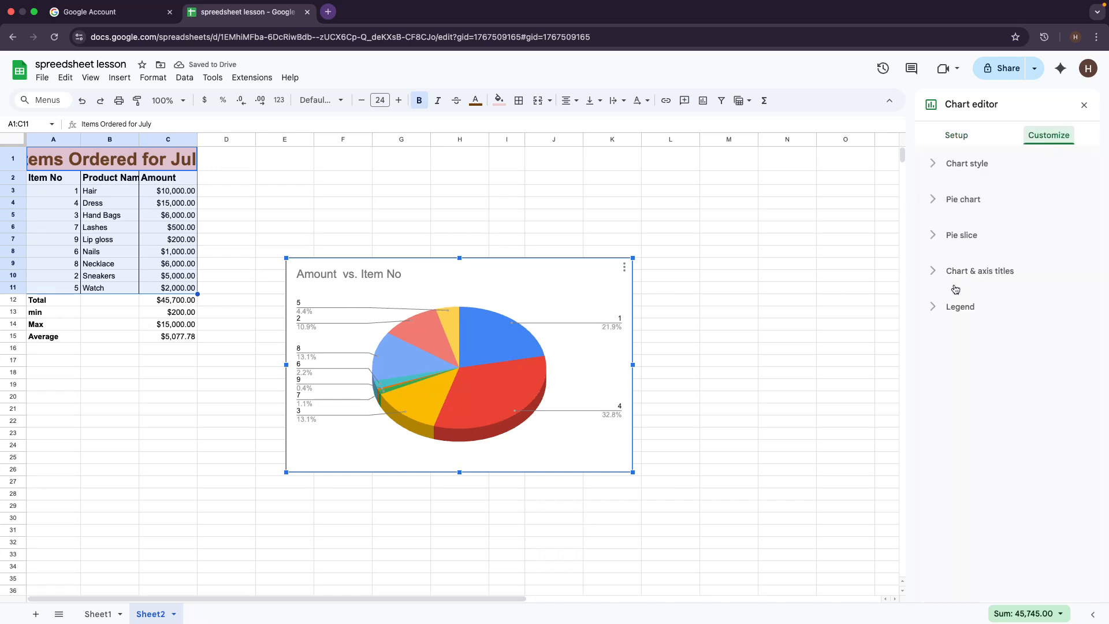
Step: Expand Pie chart, Chart style and Chart & axis titles in the Customize panel
left_click(960, 203)
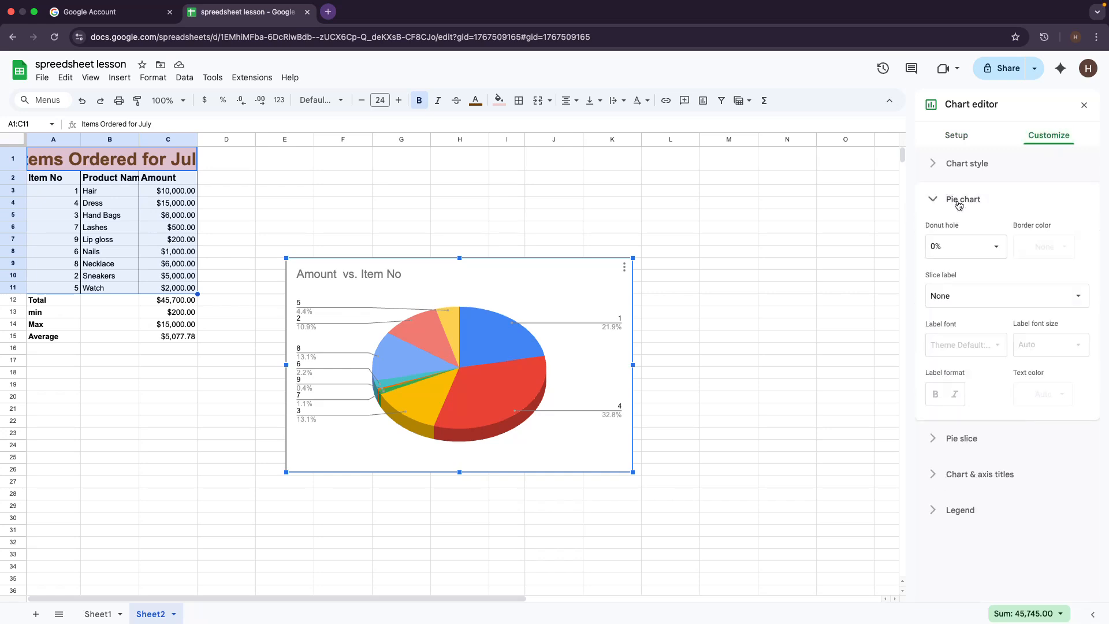
left_click(950, 162)
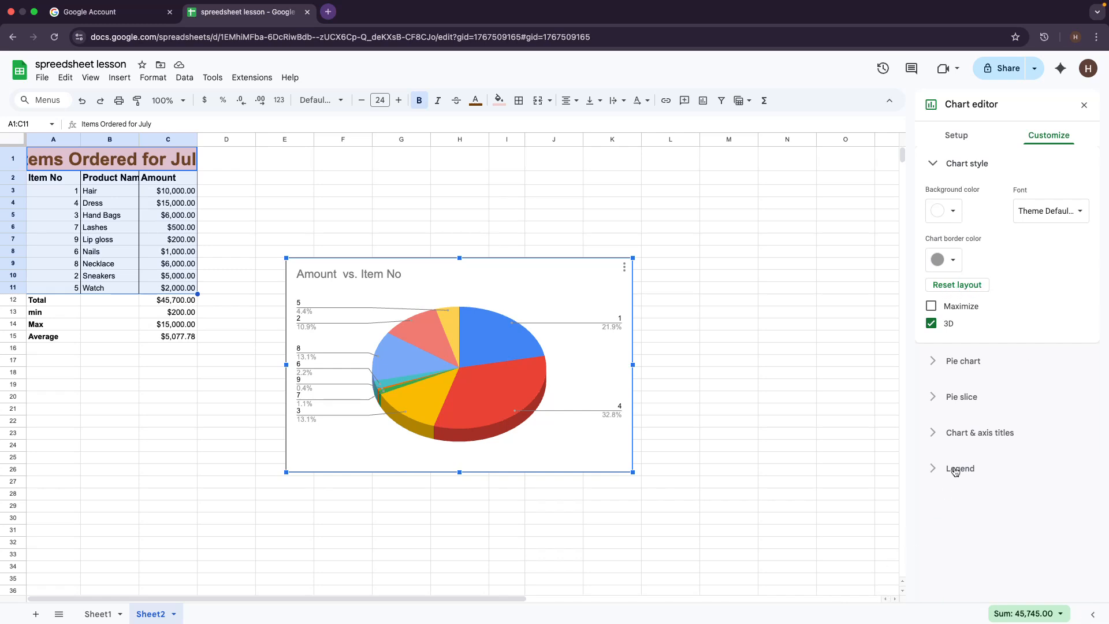
left_click(961, 436)
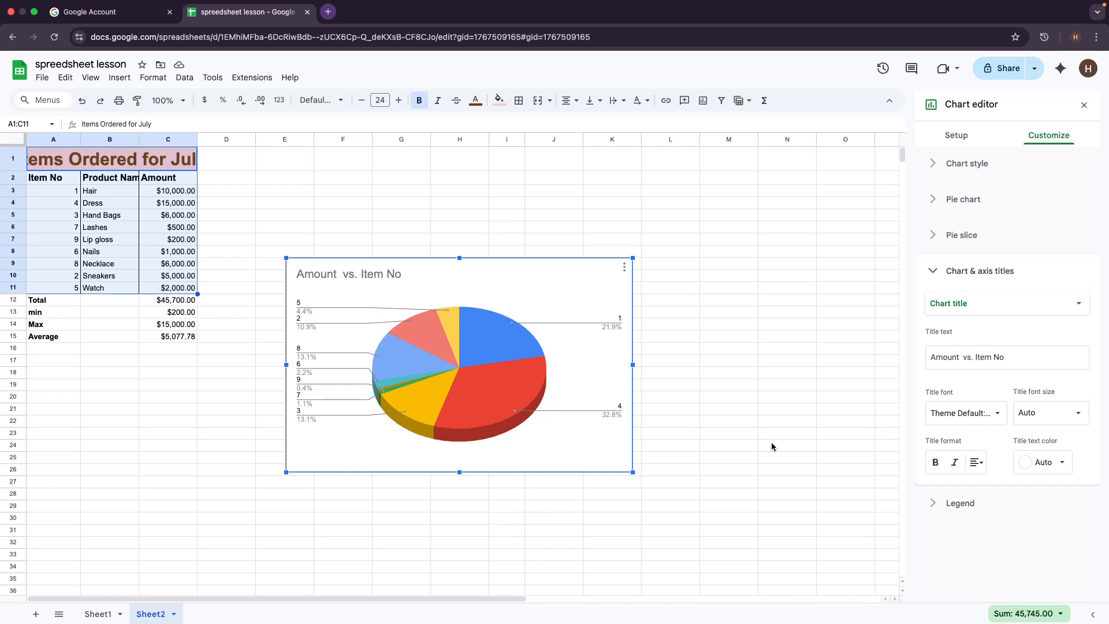
Step: Replace the main chart title 'Amount vs. Item No' with 'Items Ordered'
left_click(962, 305)
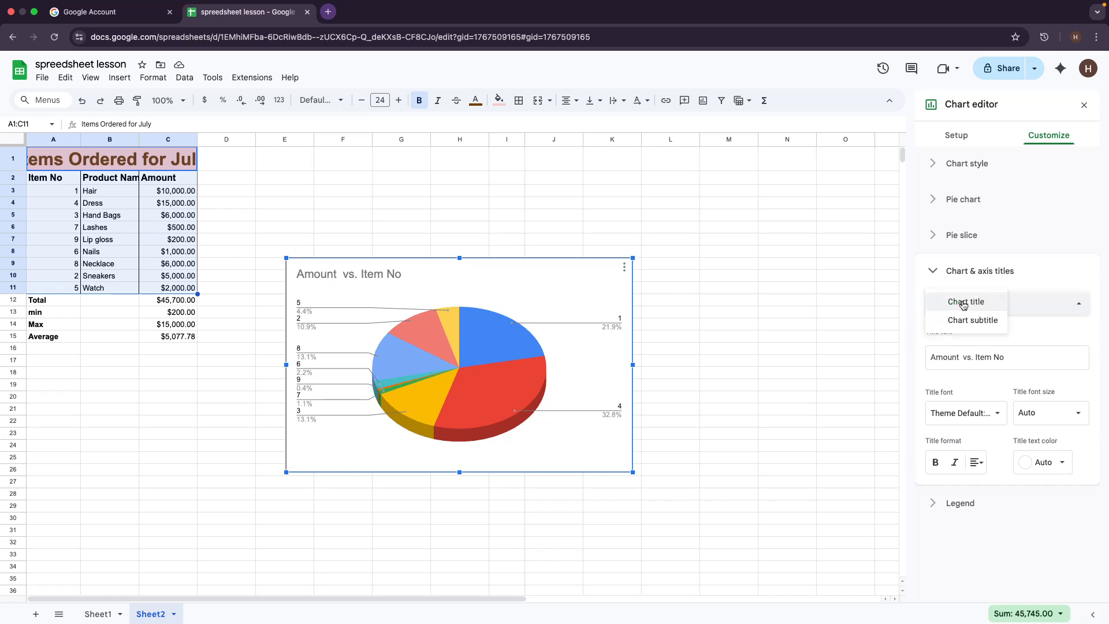
left_click(964, 304)
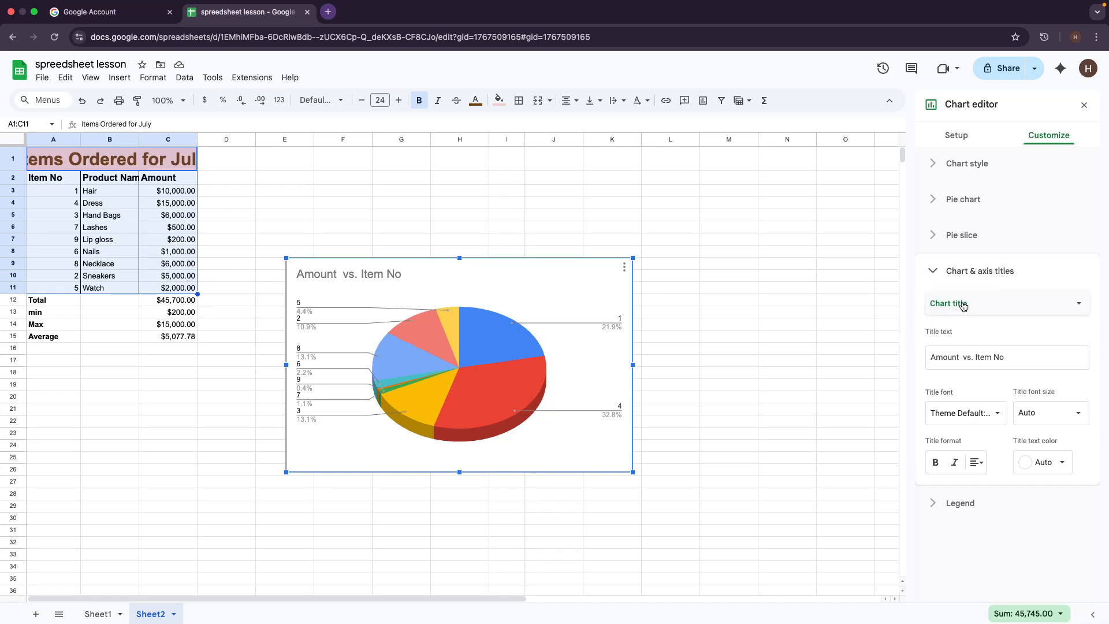
left_click(960, 353)
triple_click(960, 357)
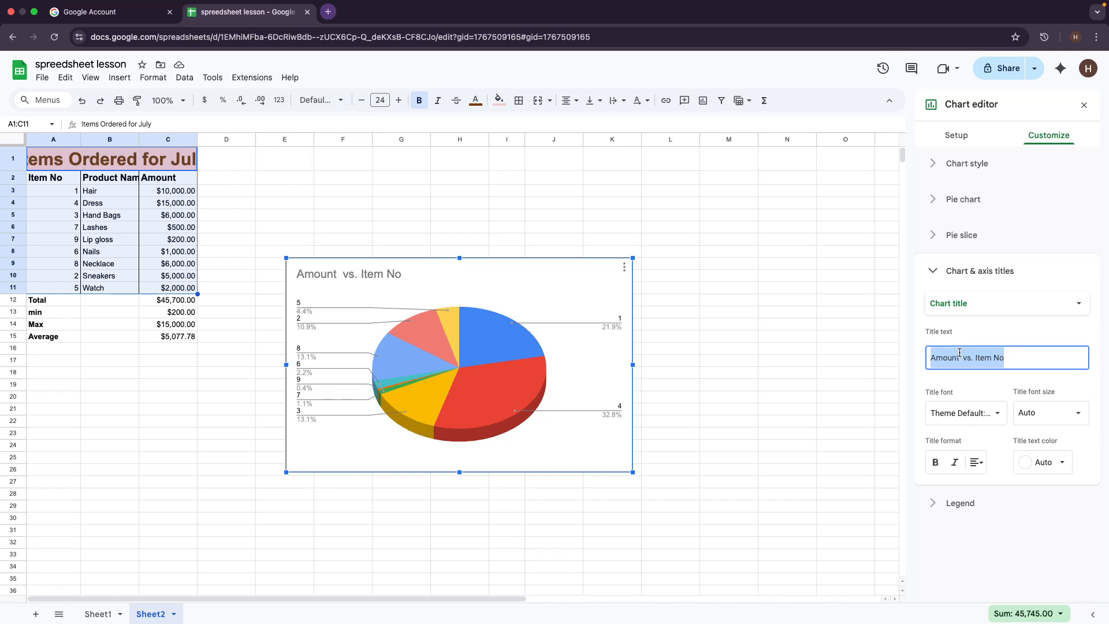
type("O")
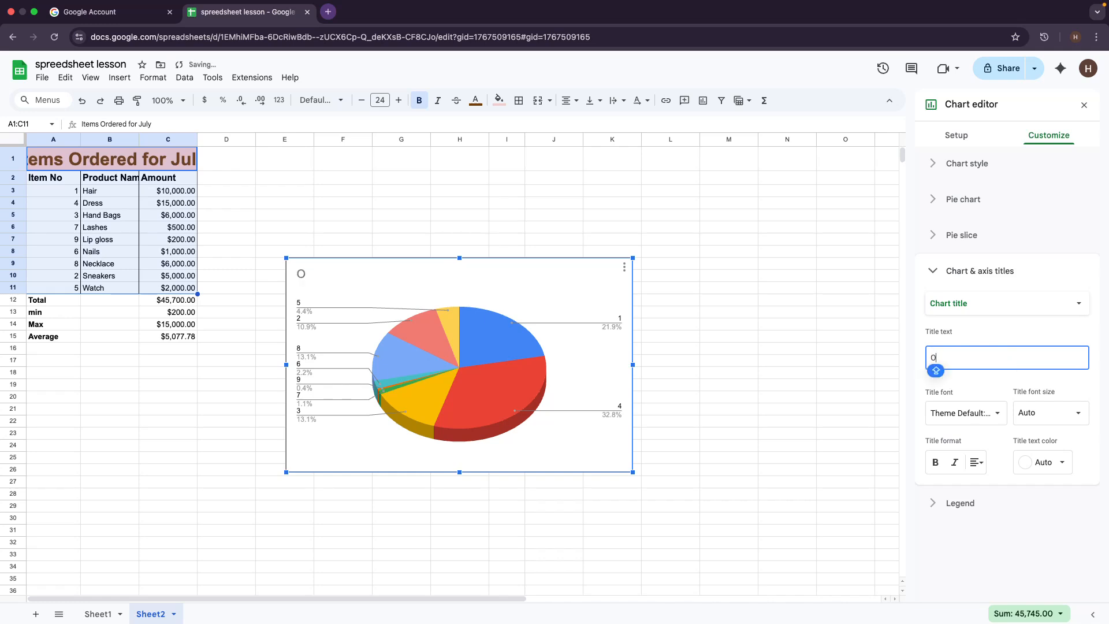
key("BackSpace")
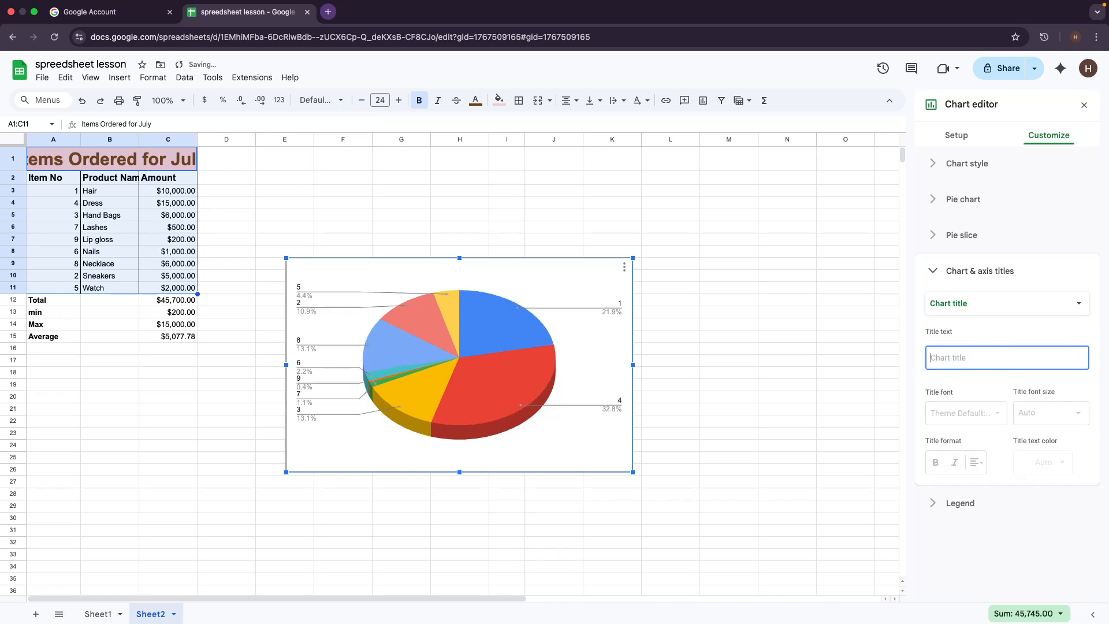
type("i")
key("Caps_Lock")
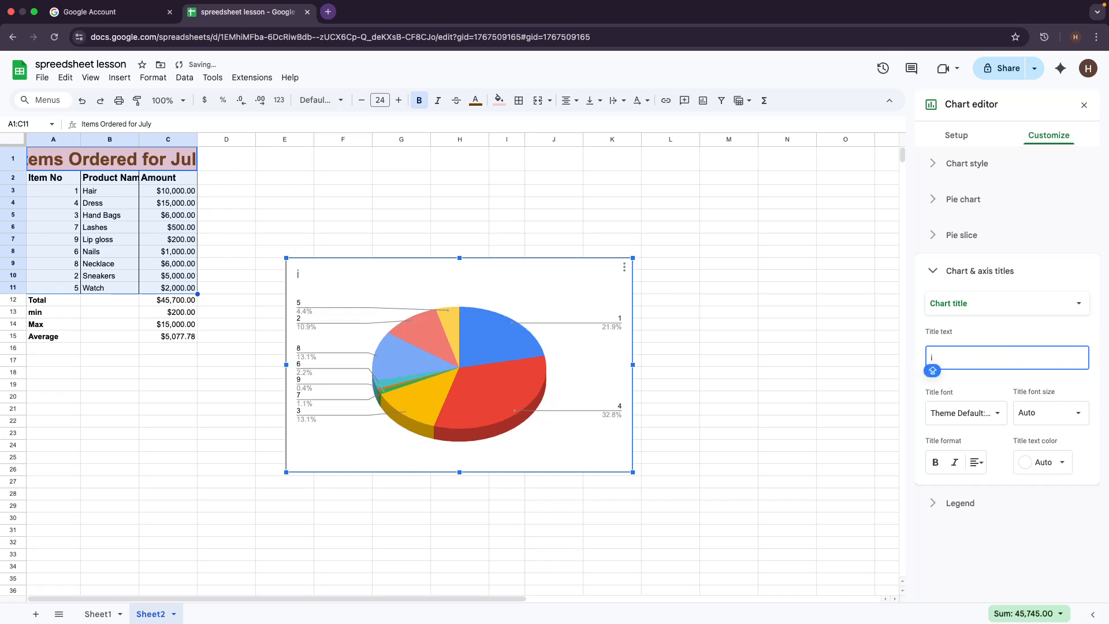
key("BackSpace")
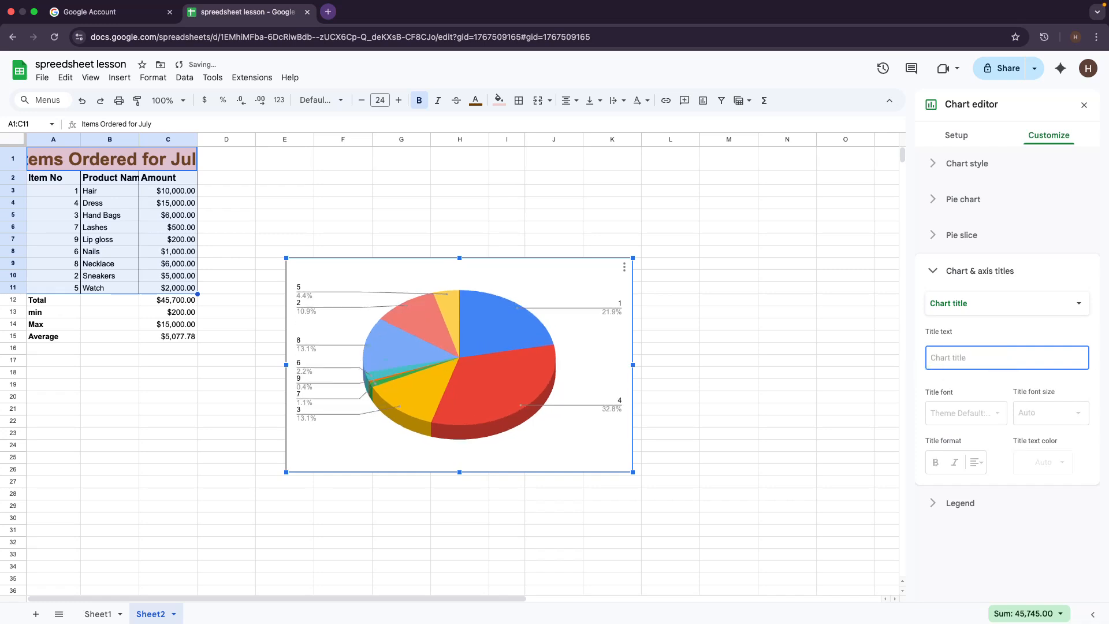
type("Ite")
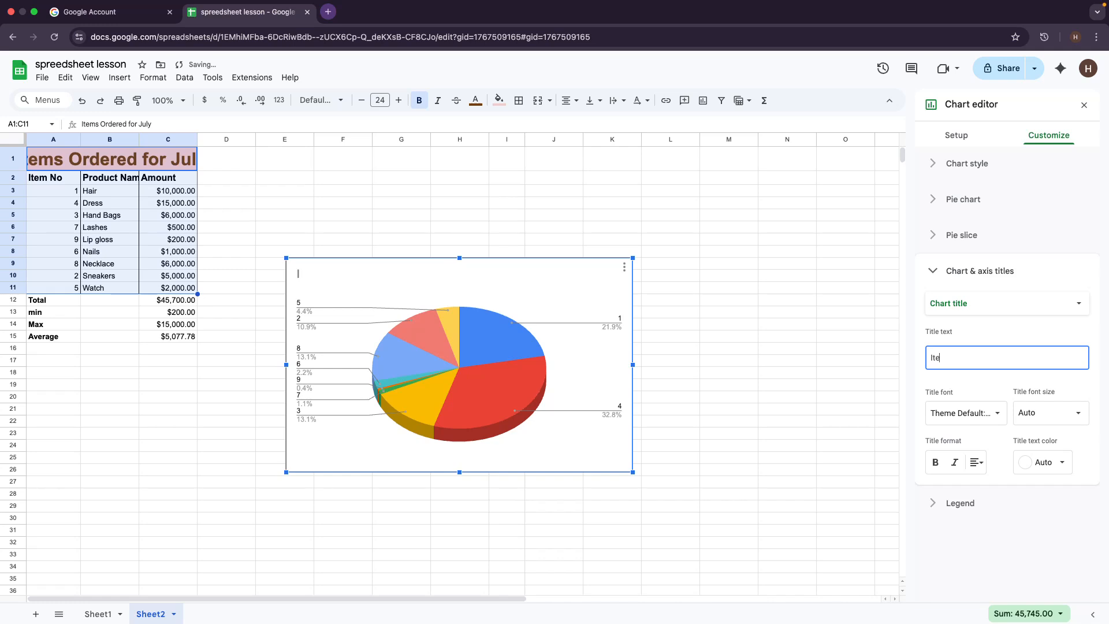
type("ms Ordered")
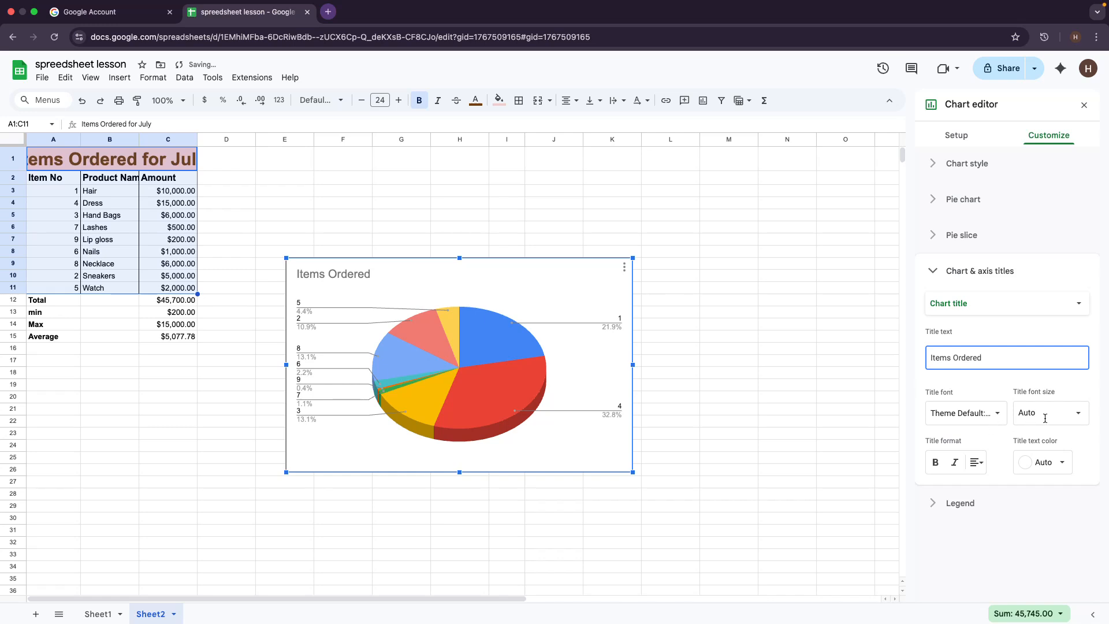
Step: Format the title in bold Sans Serif and centre it above the pie
left_click(995, 414)
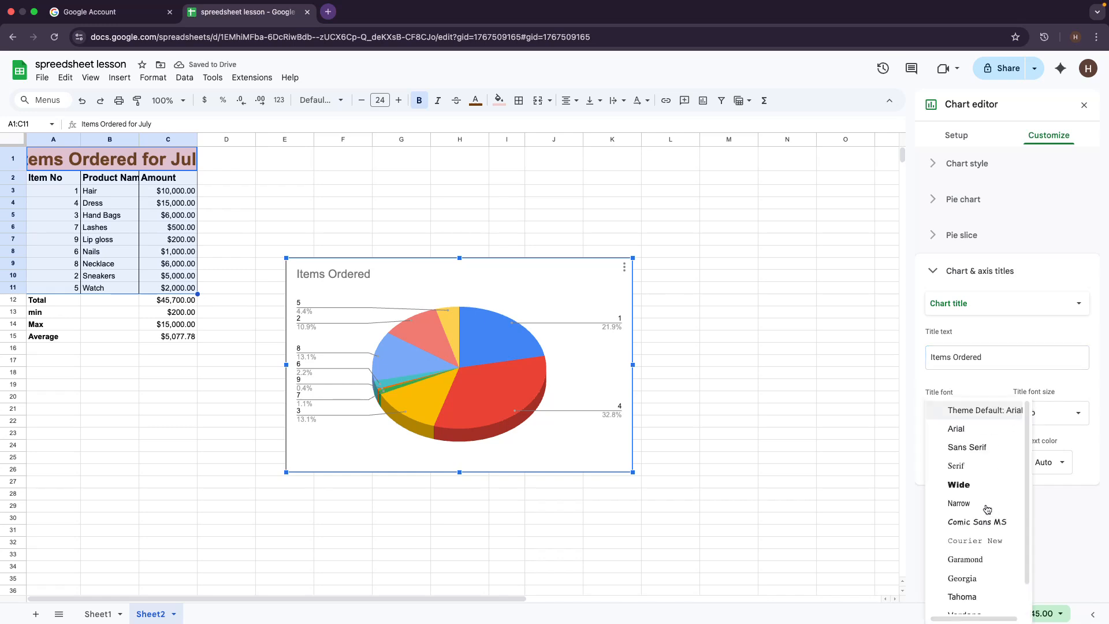
left_click(977, 450)
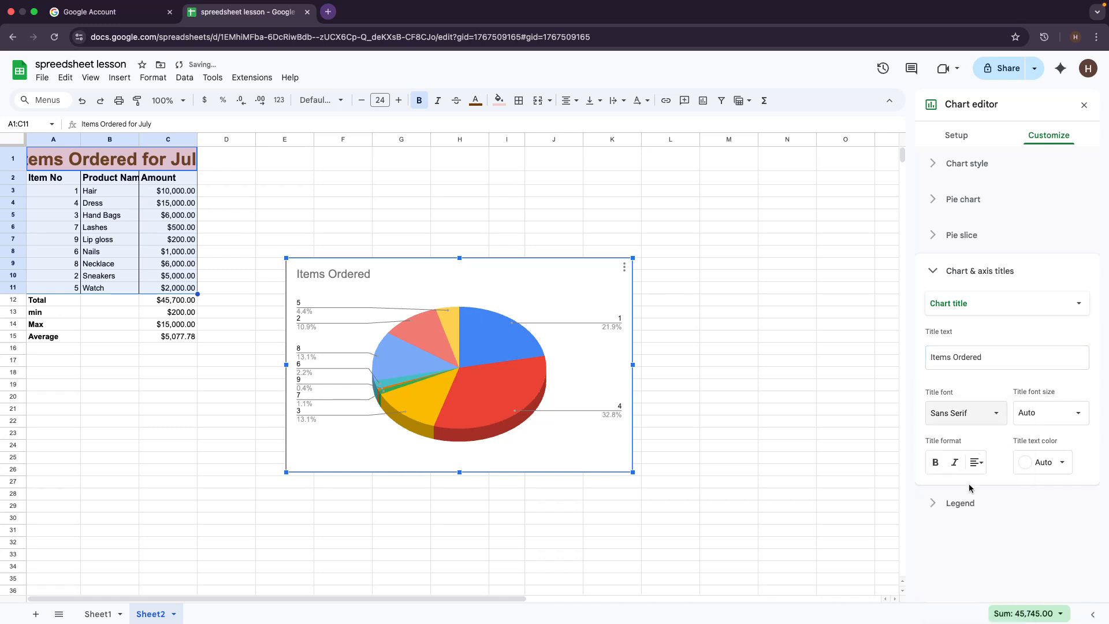
left_click(939, 465)
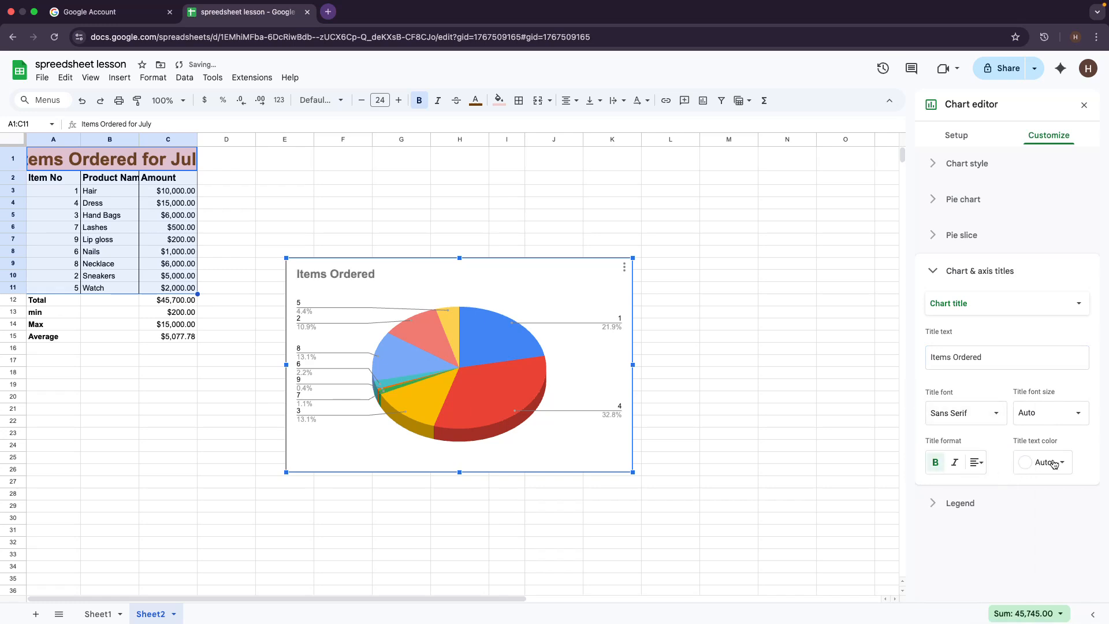
left_click(977, 463)
left_click(989, 486)
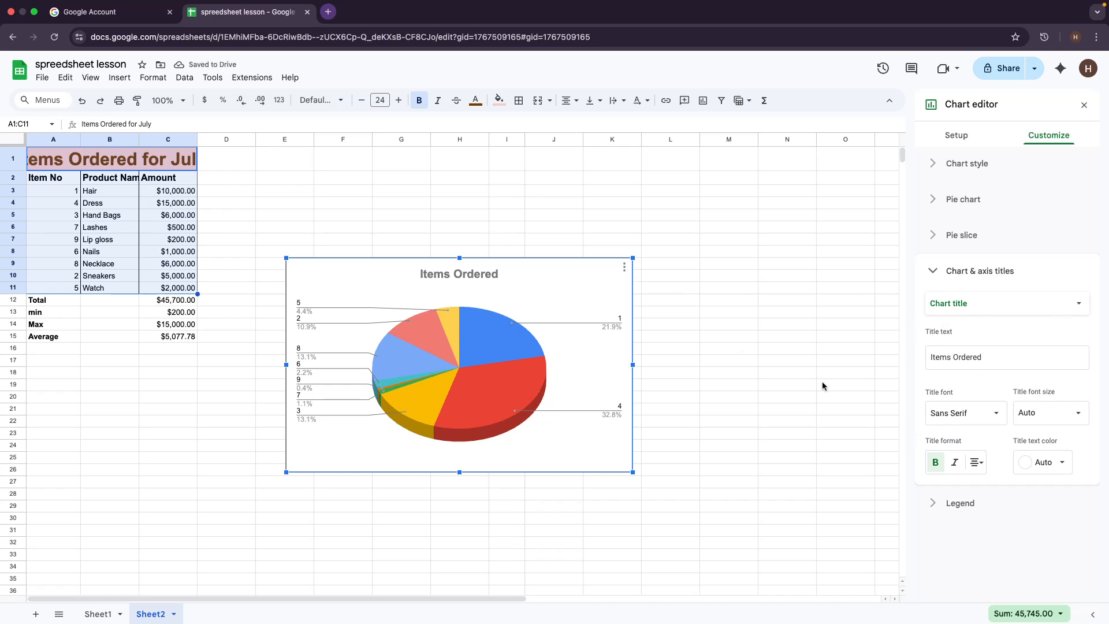
left_click(625, 267)
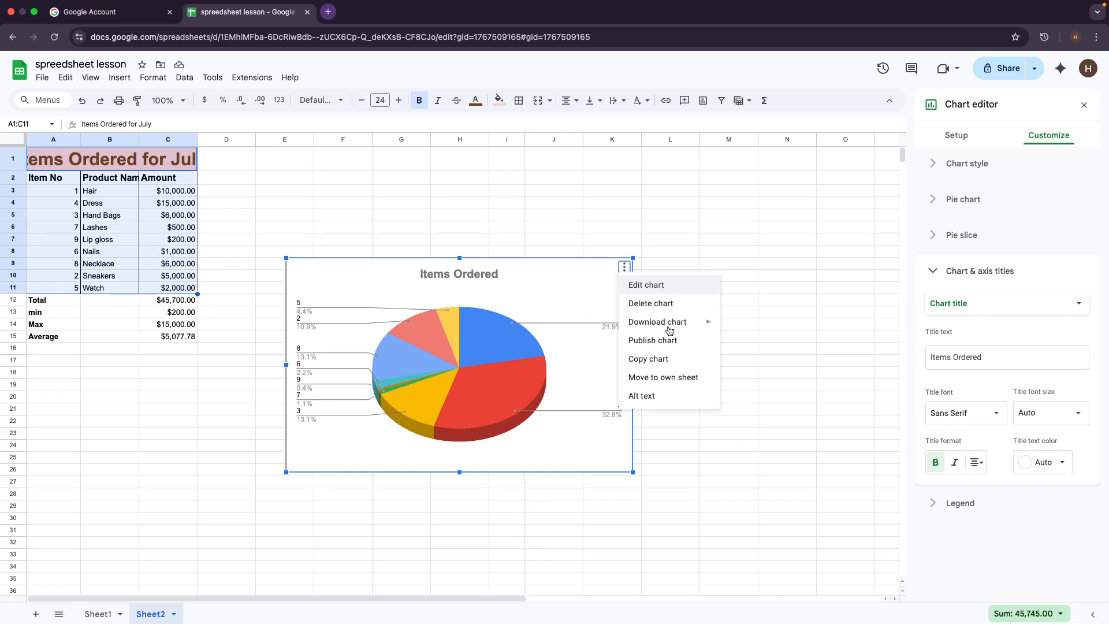
Step: Select several individual slices of the pie chart, including red slice 4 and light-blue slice 8
left_click(507, 409)
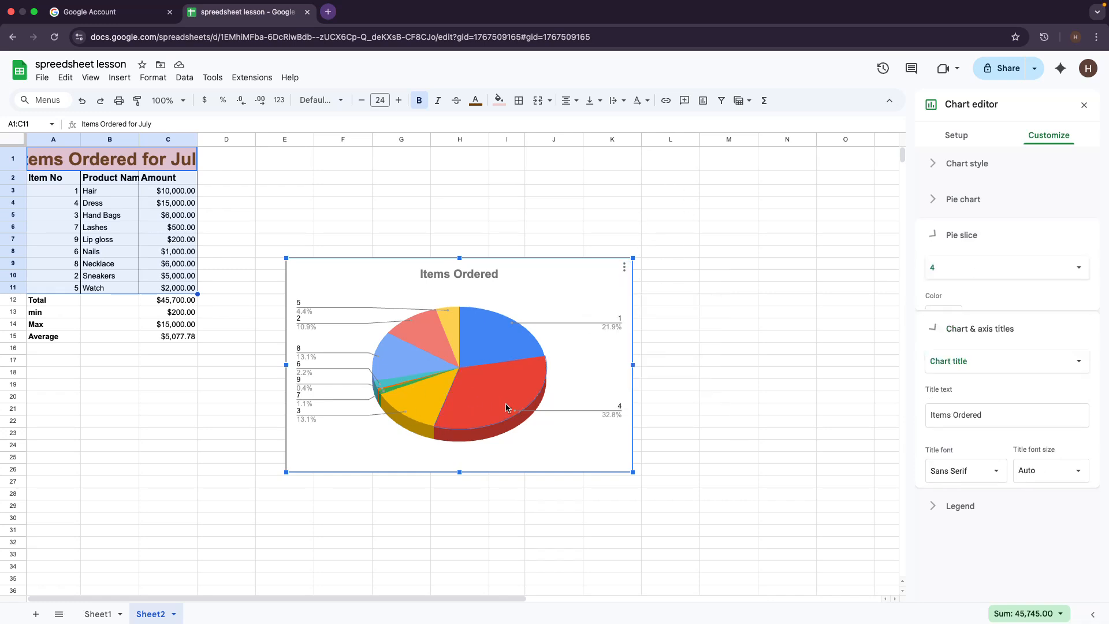
left_click(425, 358)
left_click(450, 350)
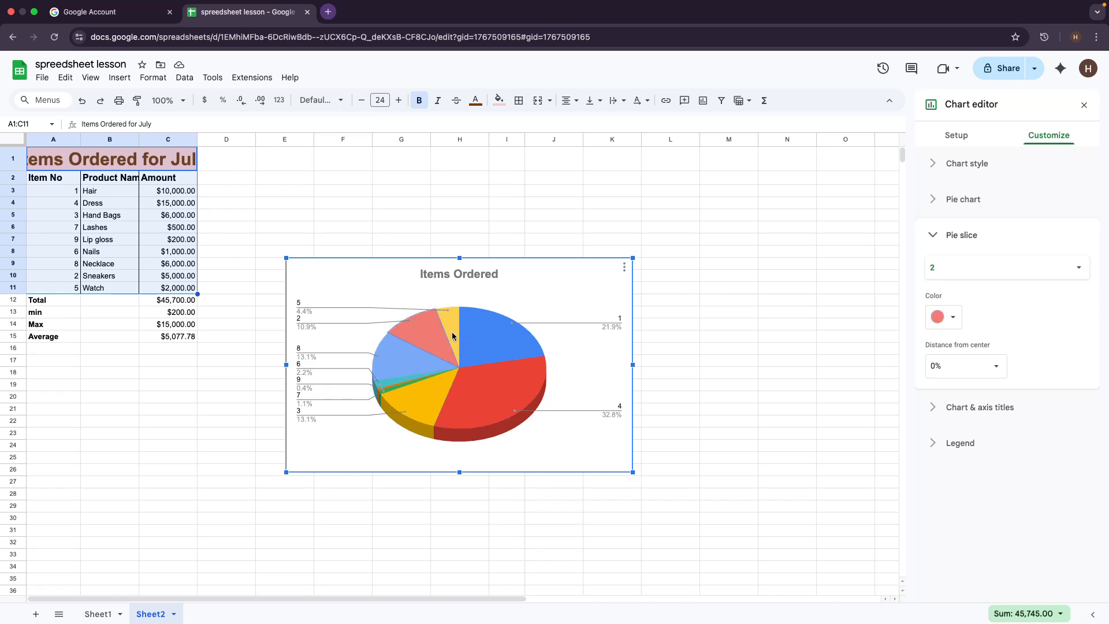
left_click(453, 334)
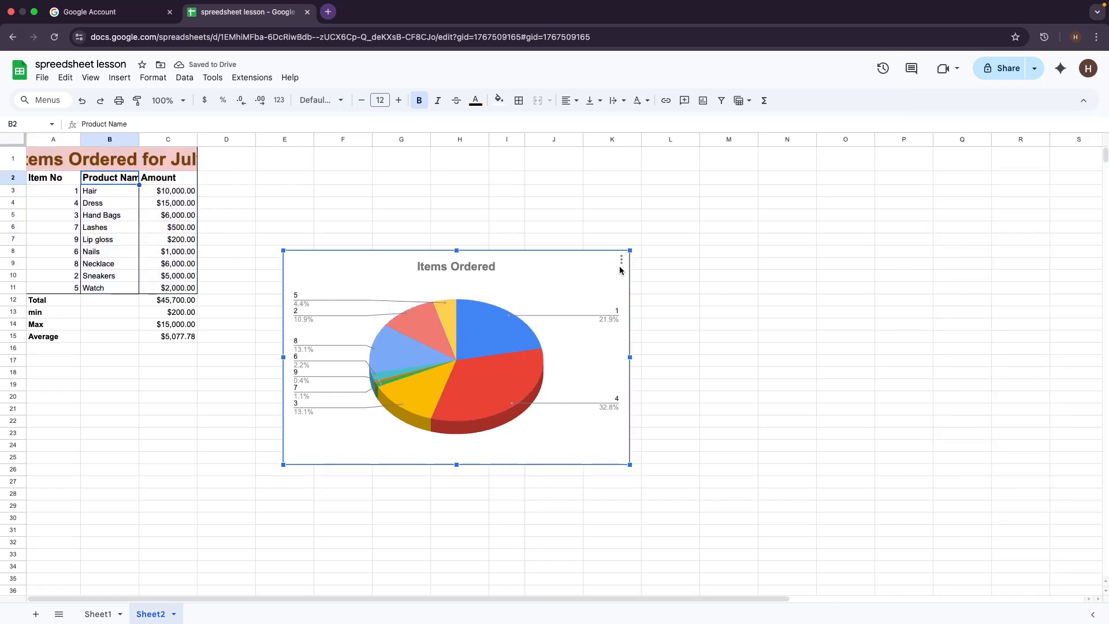
Step: Delete the pie chart from Sheet2 and leave no cells selected
left_click(621, 261)
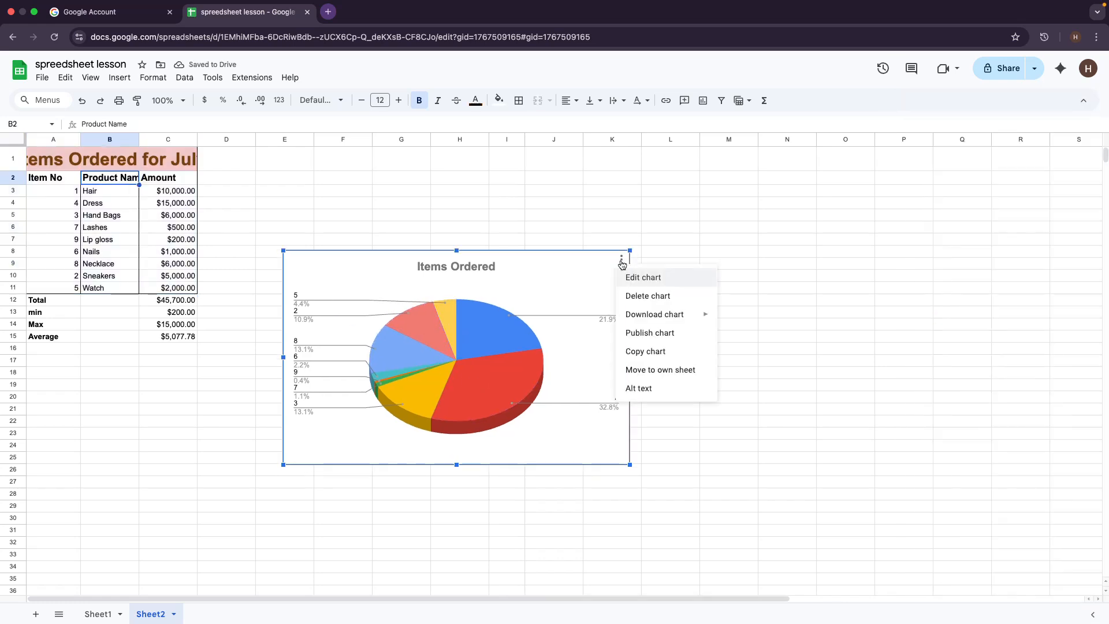
left_click(637, 296)
left_click(358, 448)
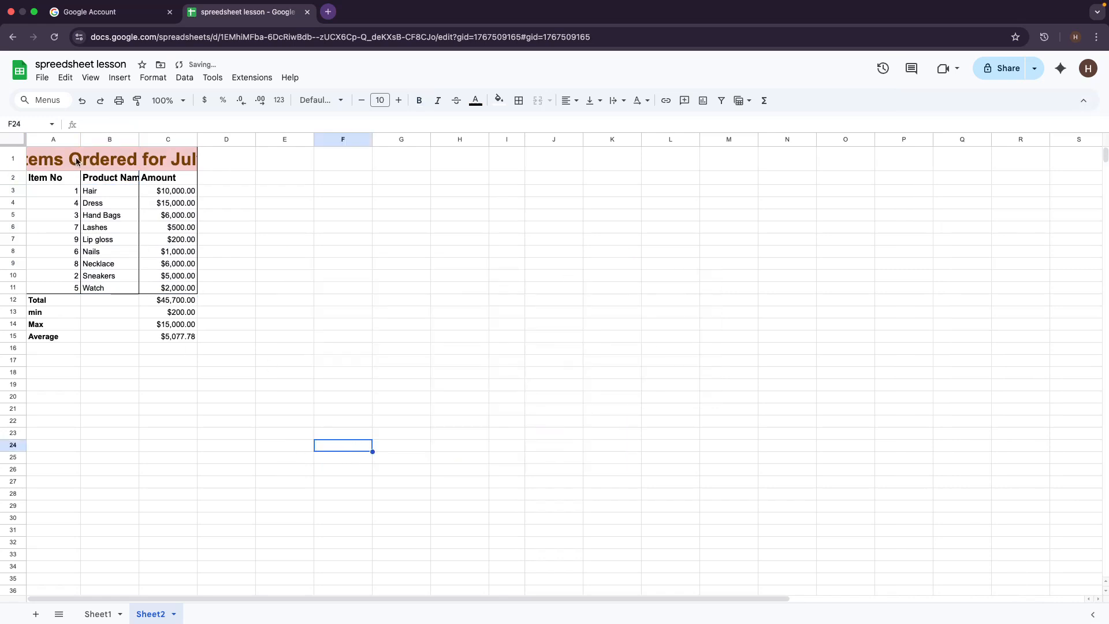
left_click(44, 178)
left_click(78, 141)
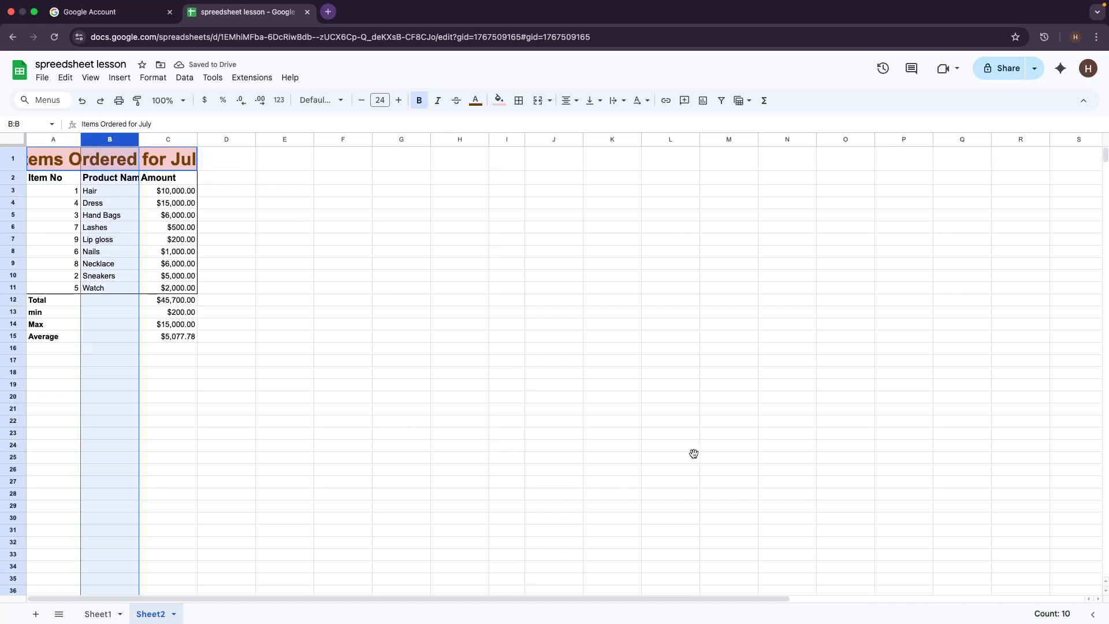
left_click(533, 399)
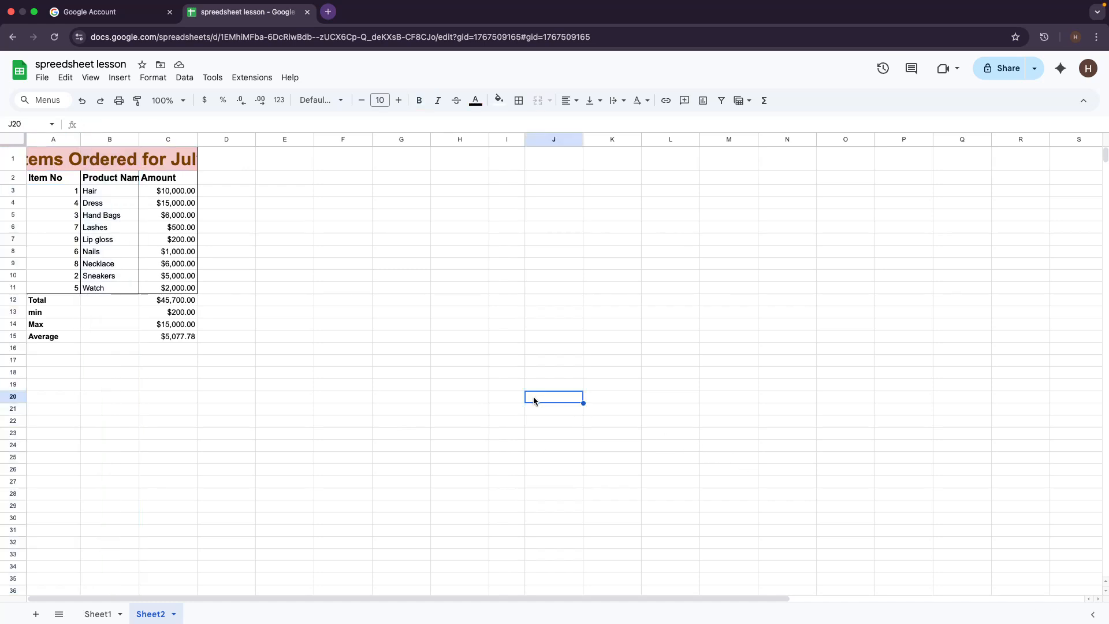